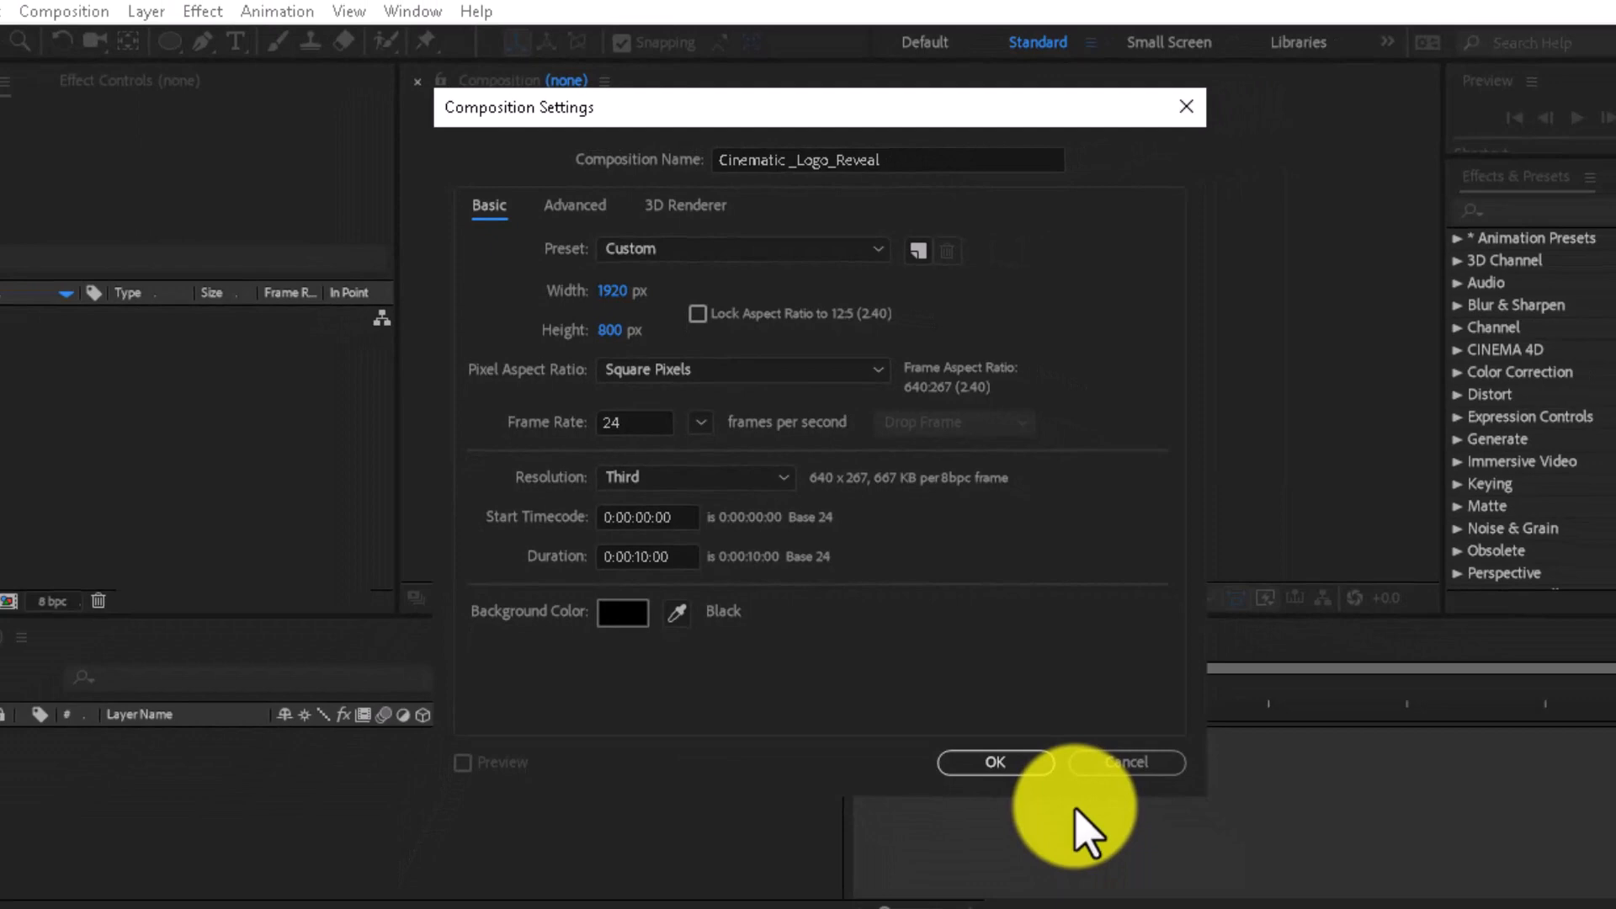
- Confirm the Cinematic _Logo_Reveal composition at 1920 x 800 px, 24 fps and 10 seconds duration
left_click(1002, 762)
- Import Background, logo, Metal Texture, VideoBlocks Particle Tunnel and VideoBlocks Smoke from the Cinematic Logo Intro folder
right_click(213, 413)
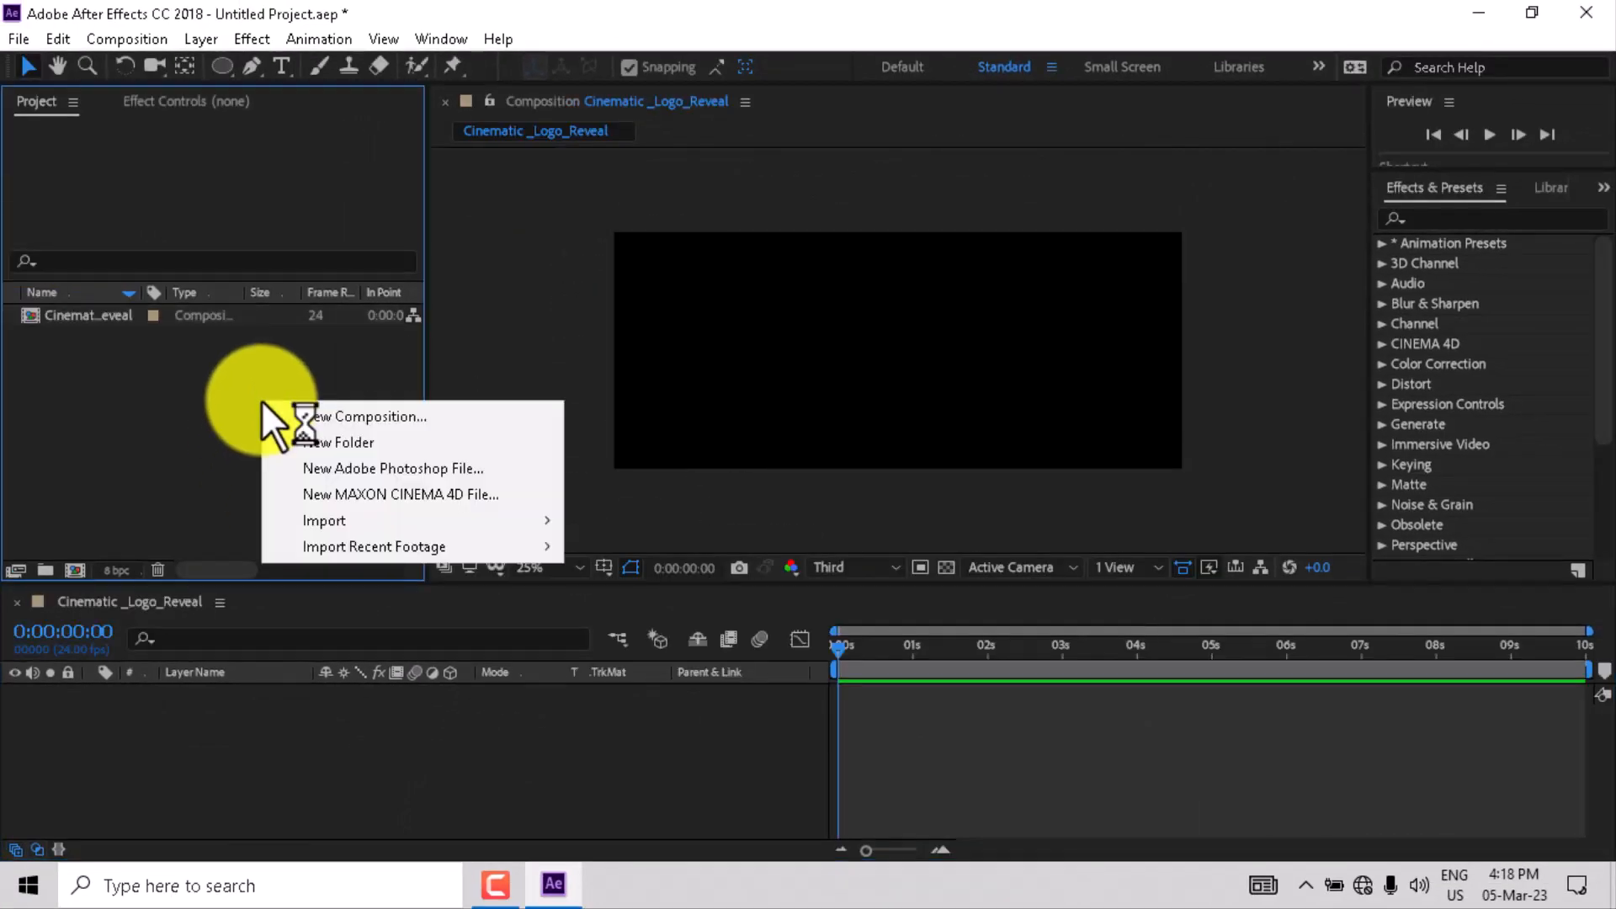
mouse_move(481, 524)
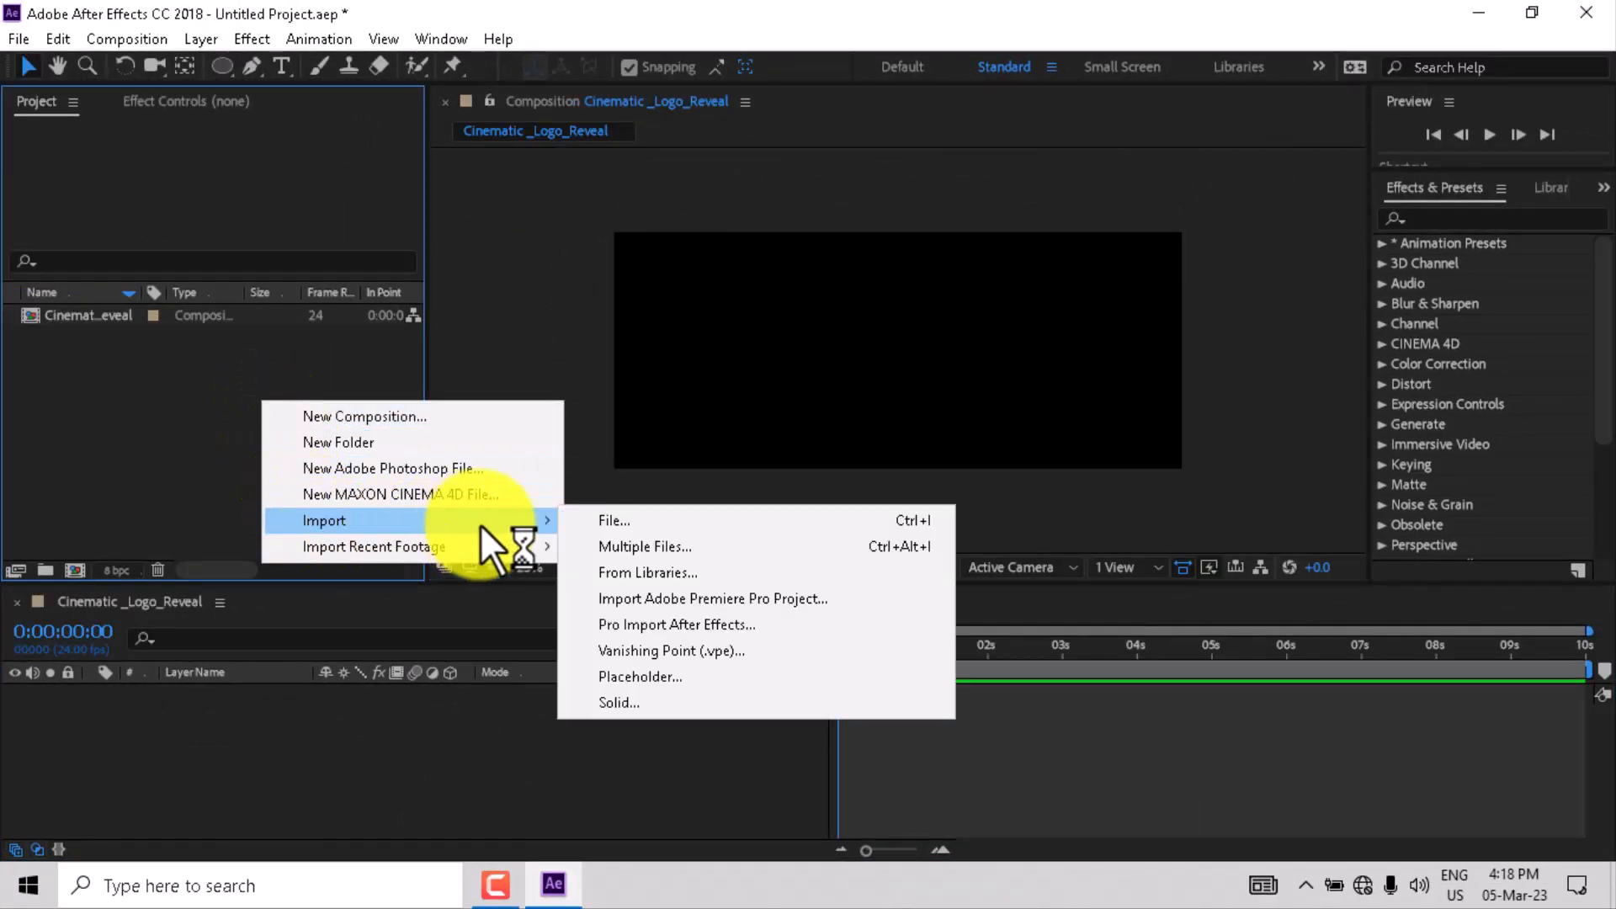
left_click(628, 520)
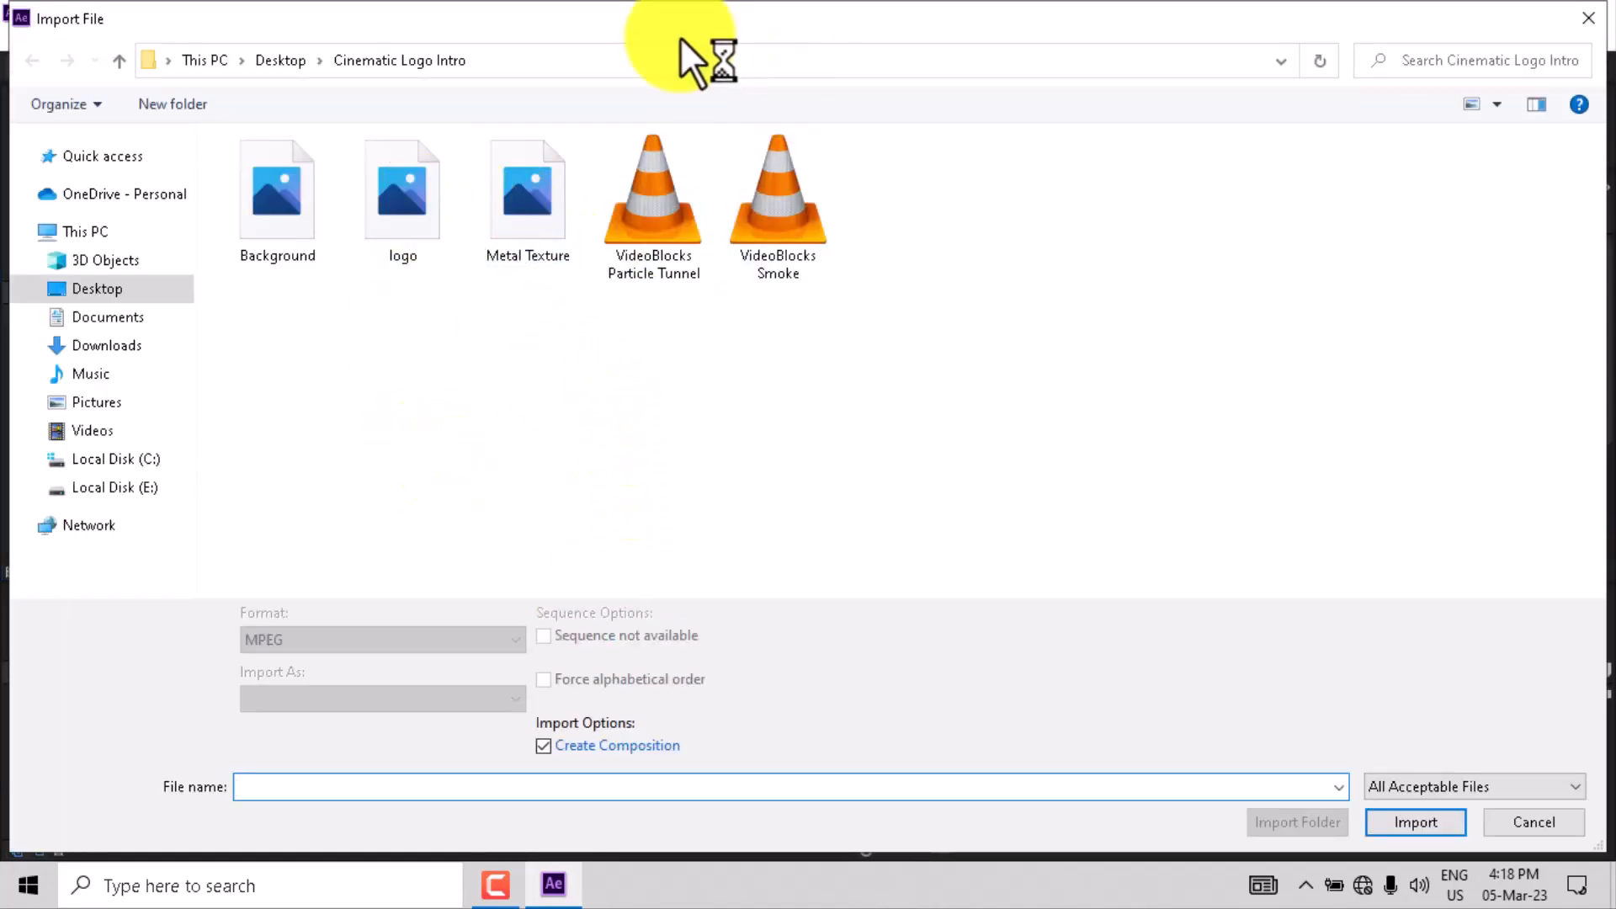
left_click_drag(886, 244, 261, 263)
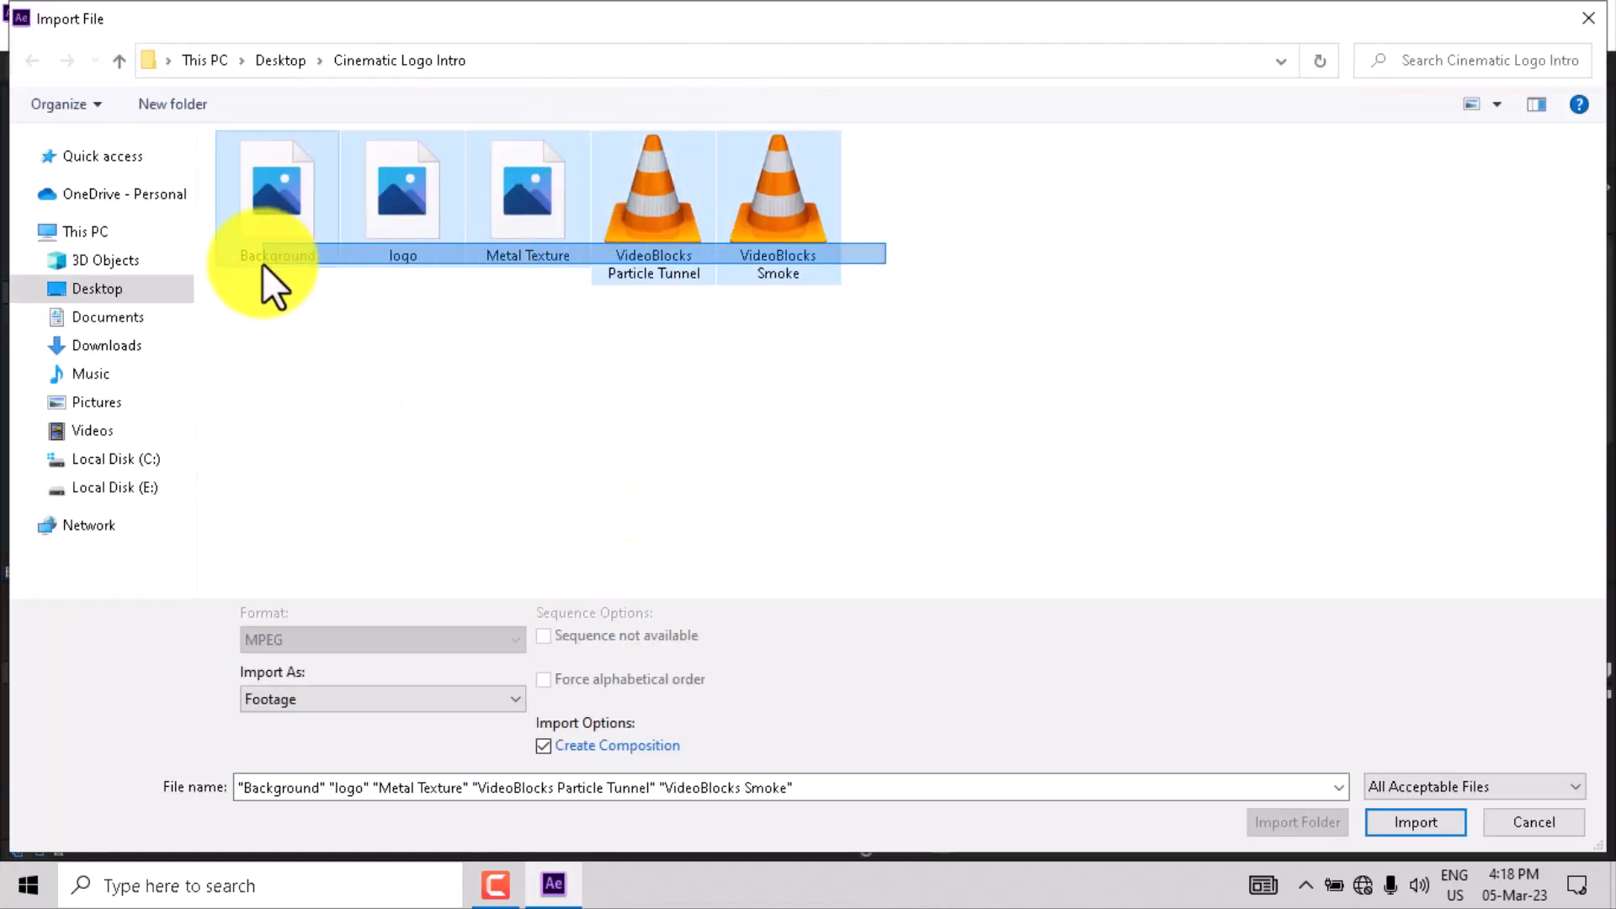
left_click(1383, 816)
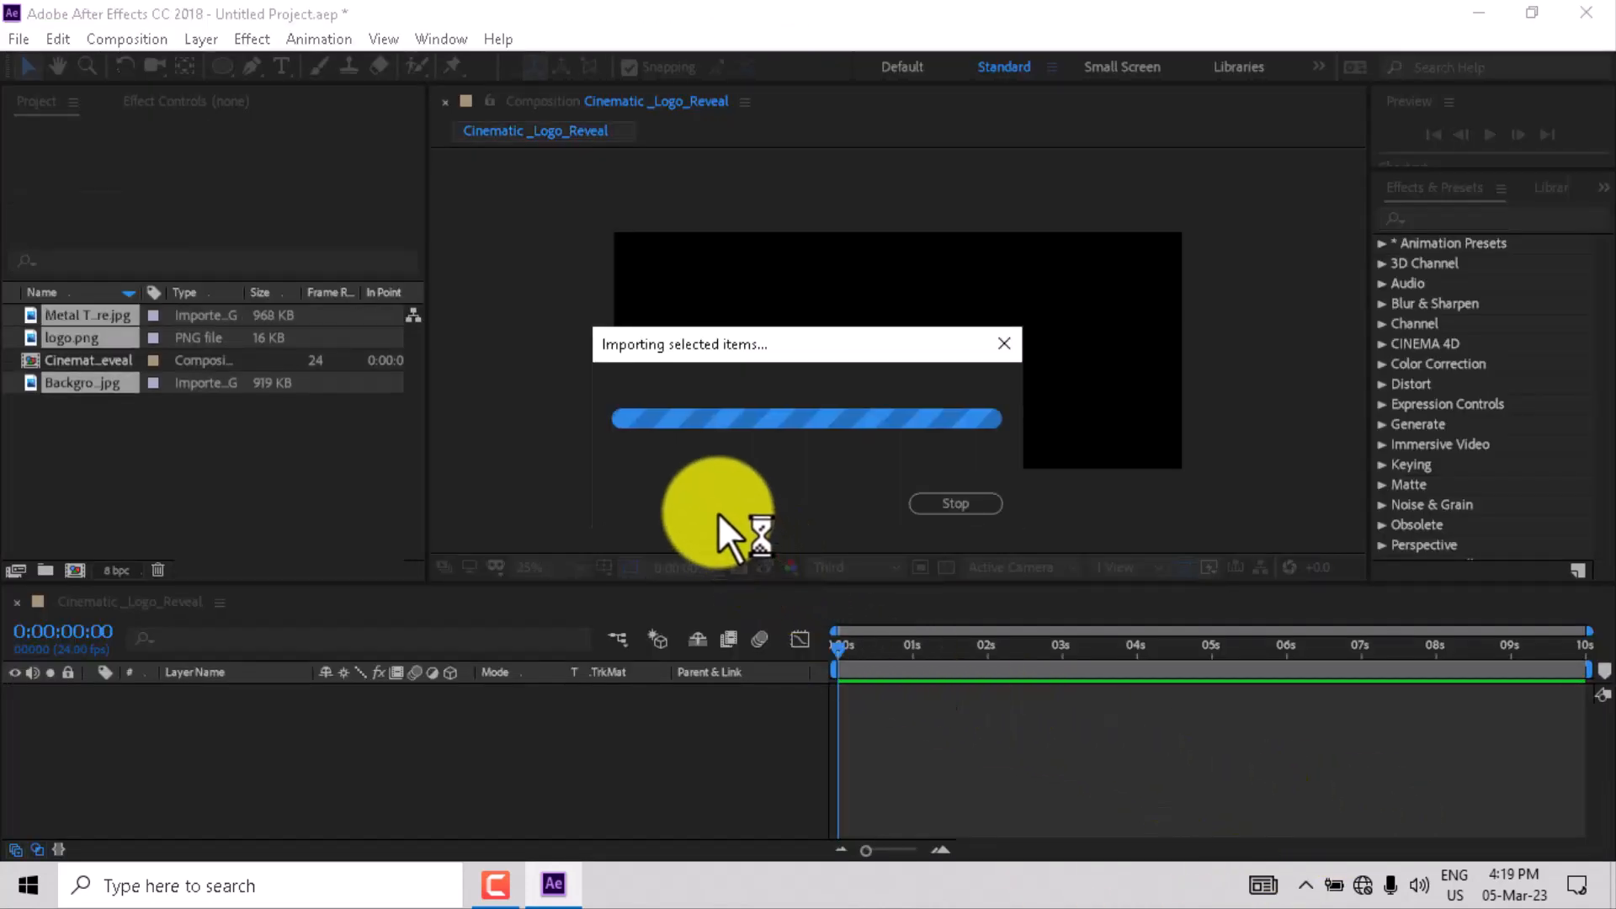
- Add Background.jpg to the composition timeline as a layer
left_click_drag(112, 418, 187, 762)
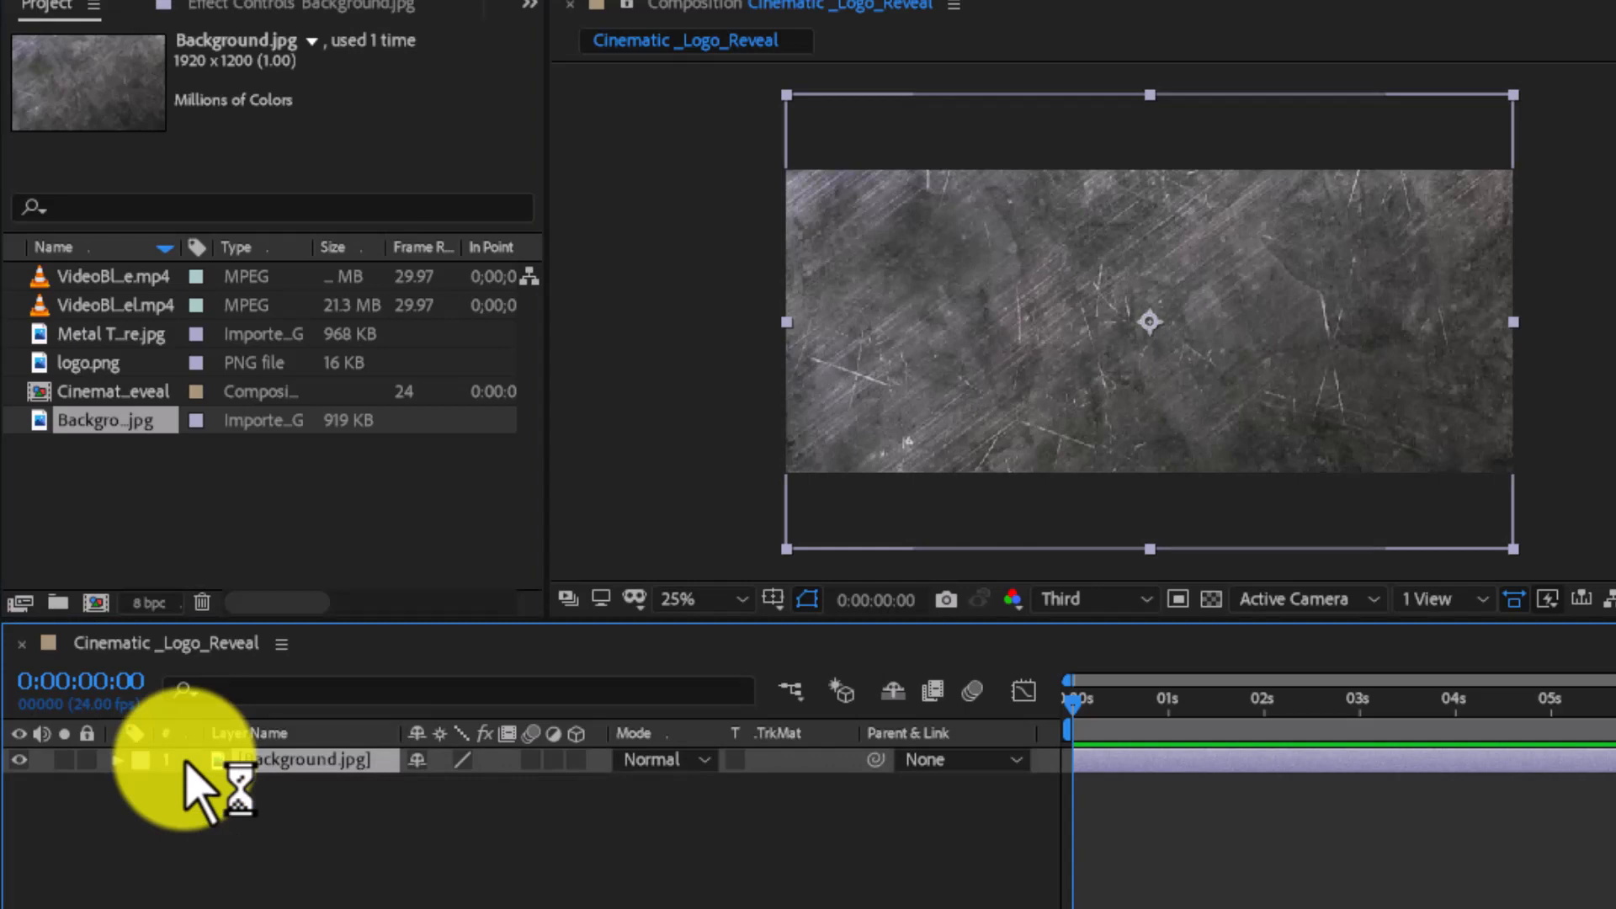
left_click(198, 860)
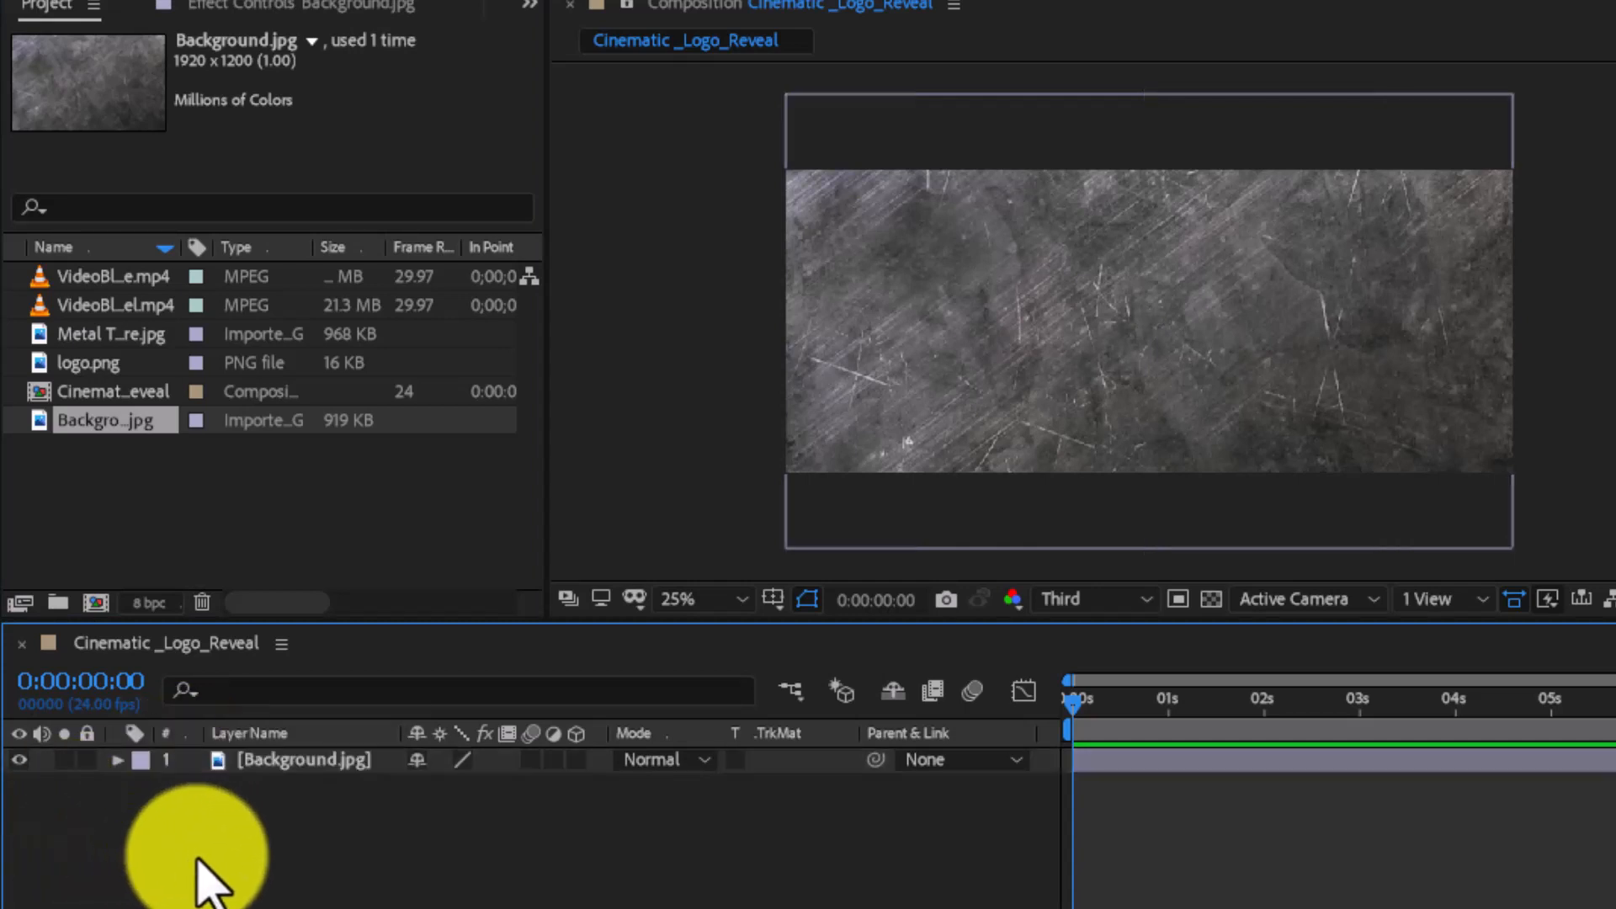
left_click(287, 762)
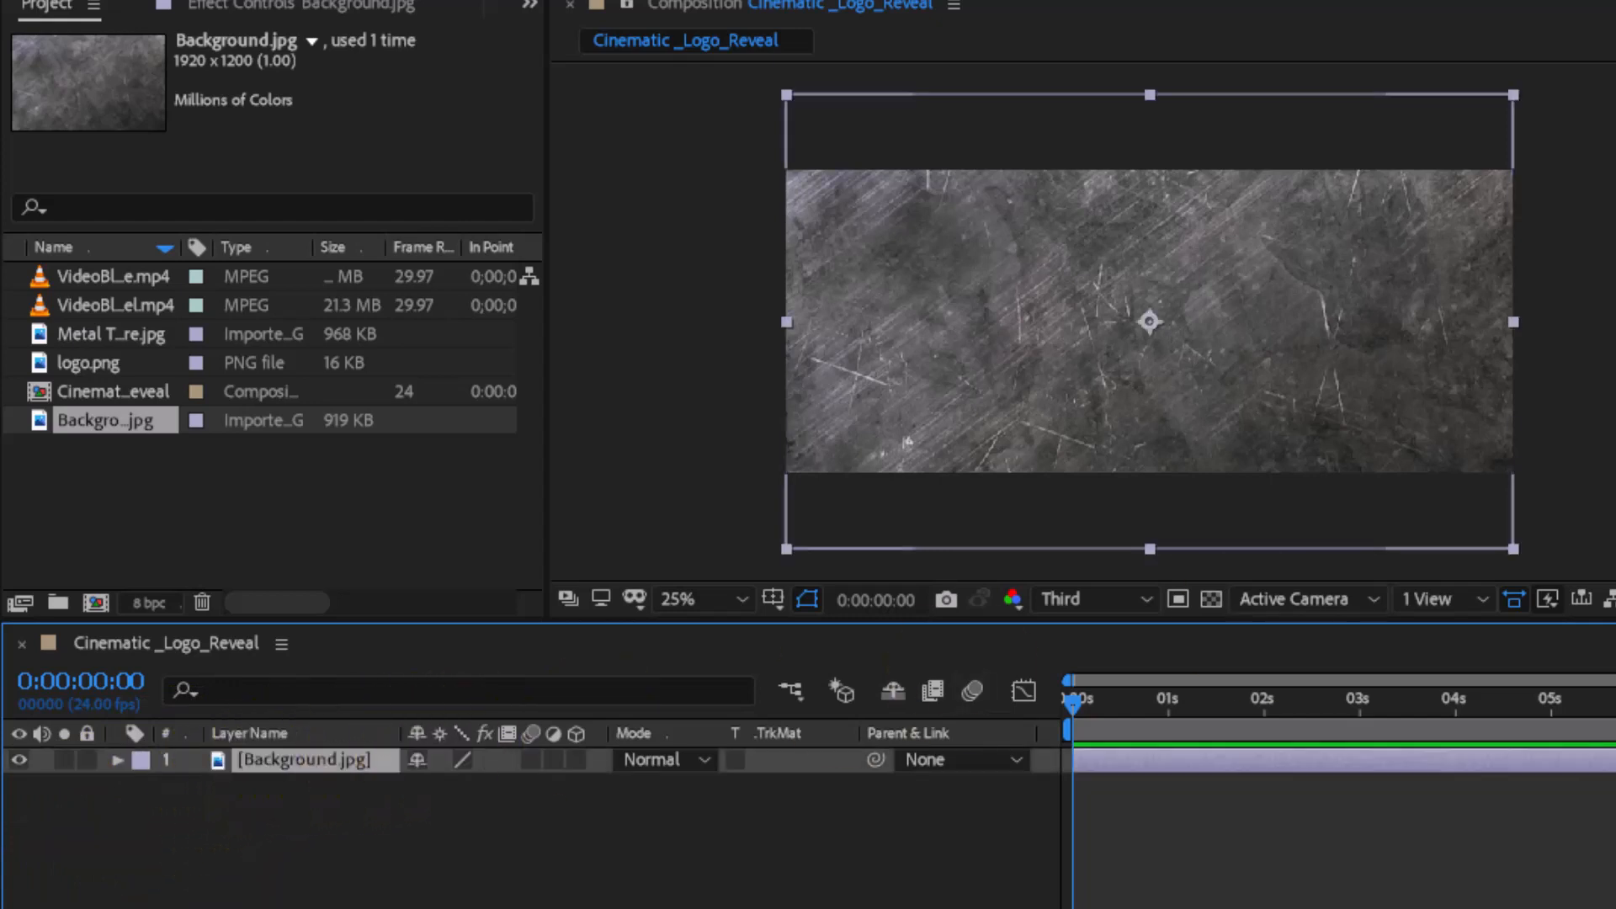
- Search the effects for lev and apply Levels to the Background layer
left_click(1551, 183)
type("l")
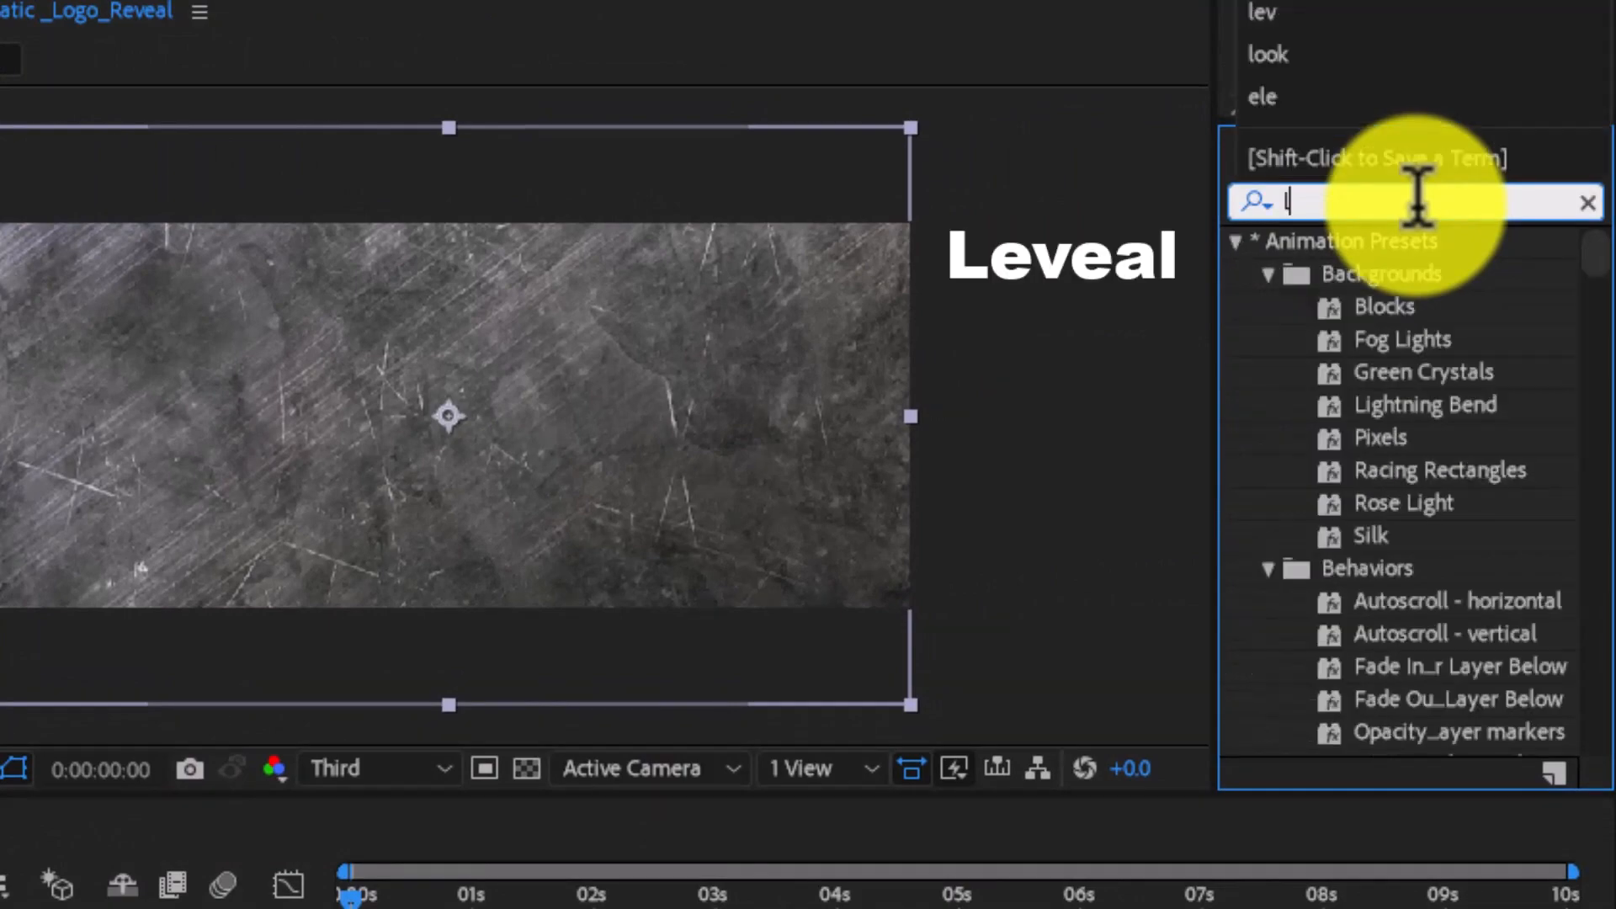
type("ev")
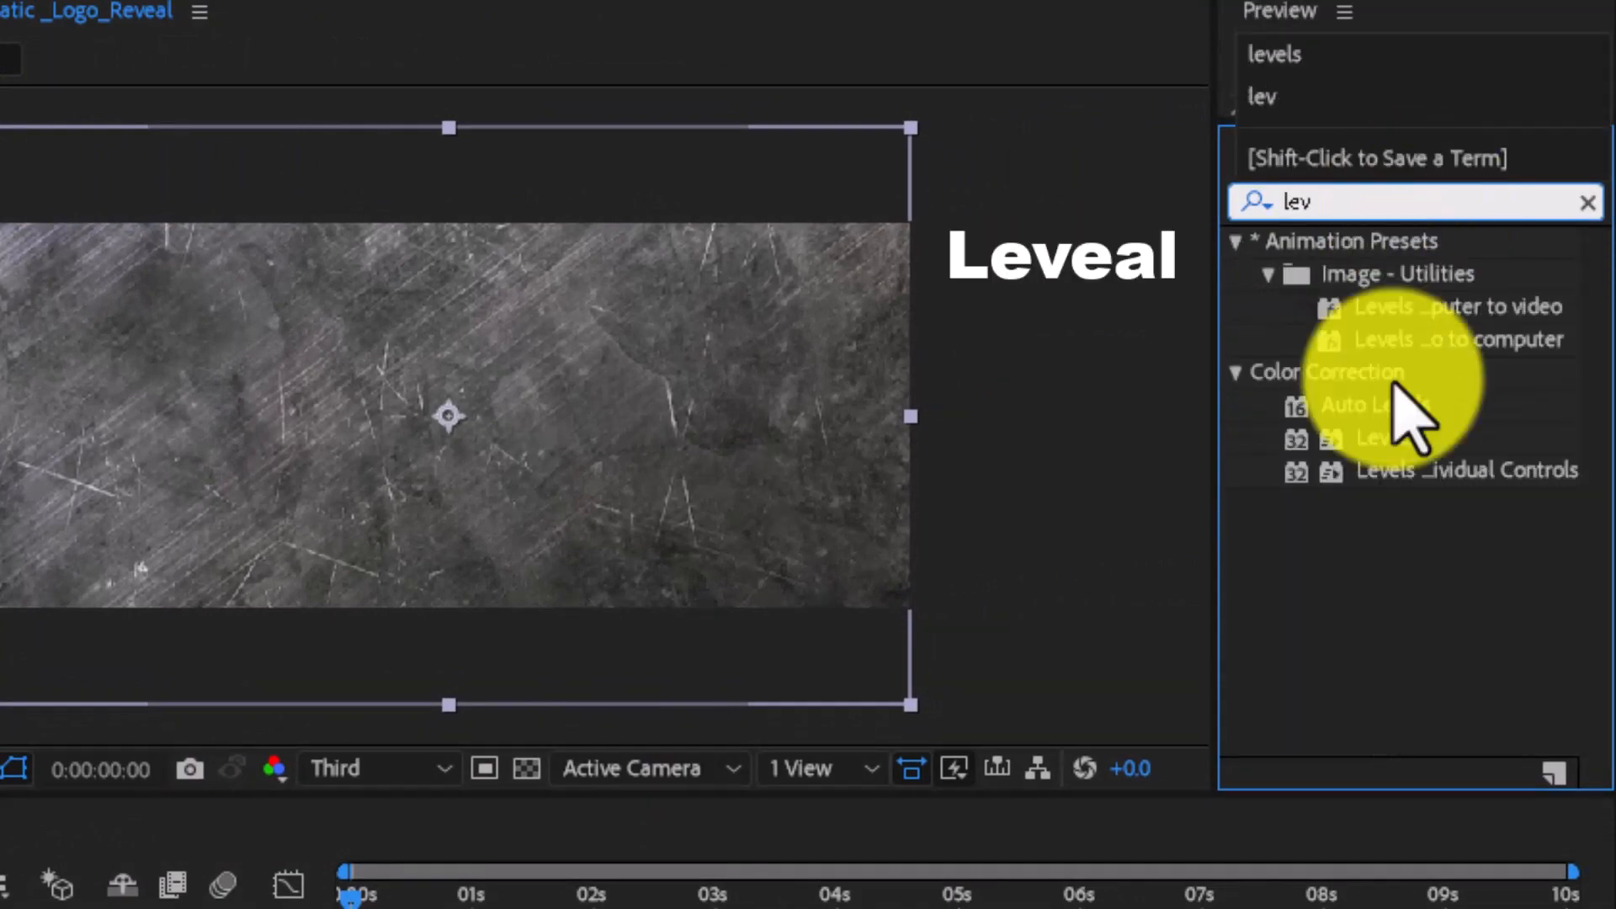
left_click_drag(1342, 437, 556, 659)
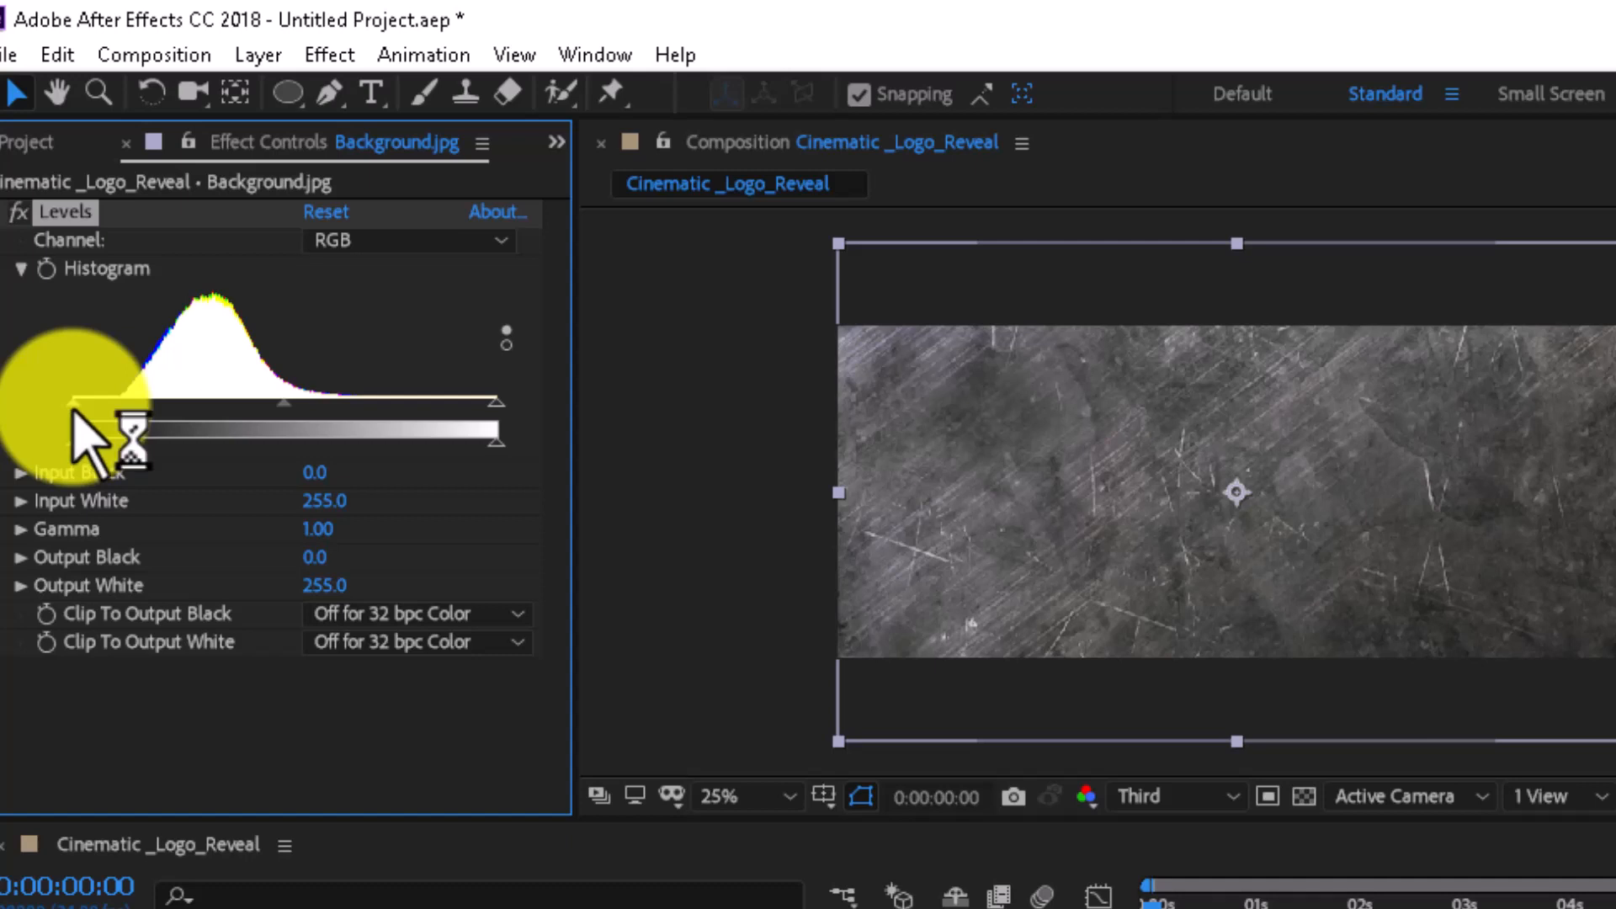
- Darken the background with Levels by setting Input Black to 29 and lowering Output White
left_click_drag(73, 412, 127, 430)
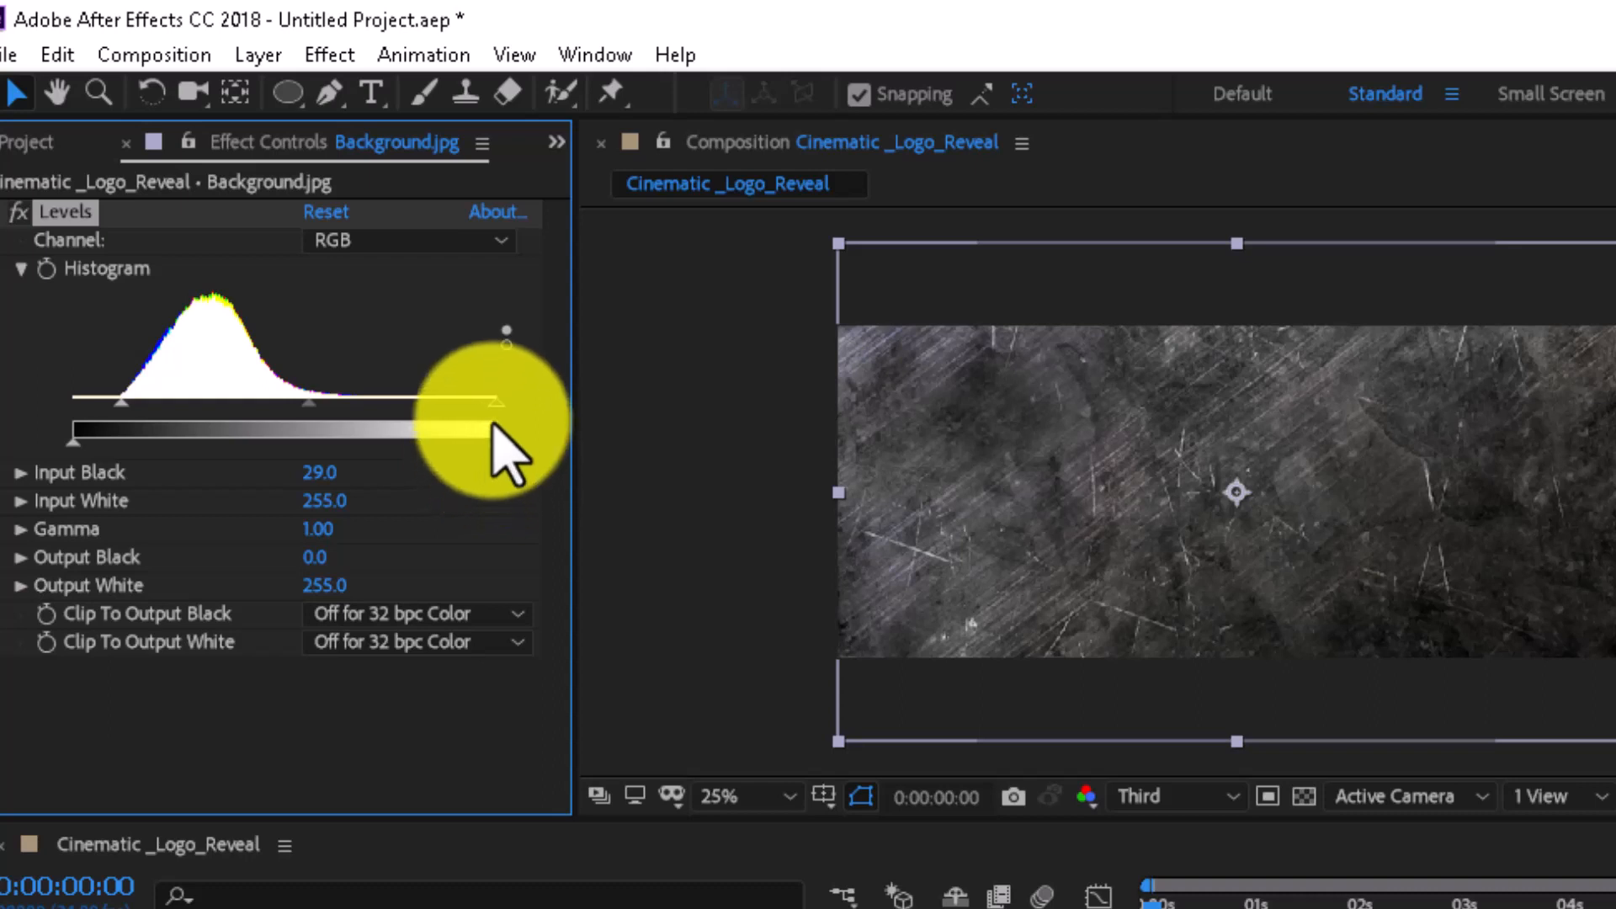
left_click_drag(493, 452, 341, 446)
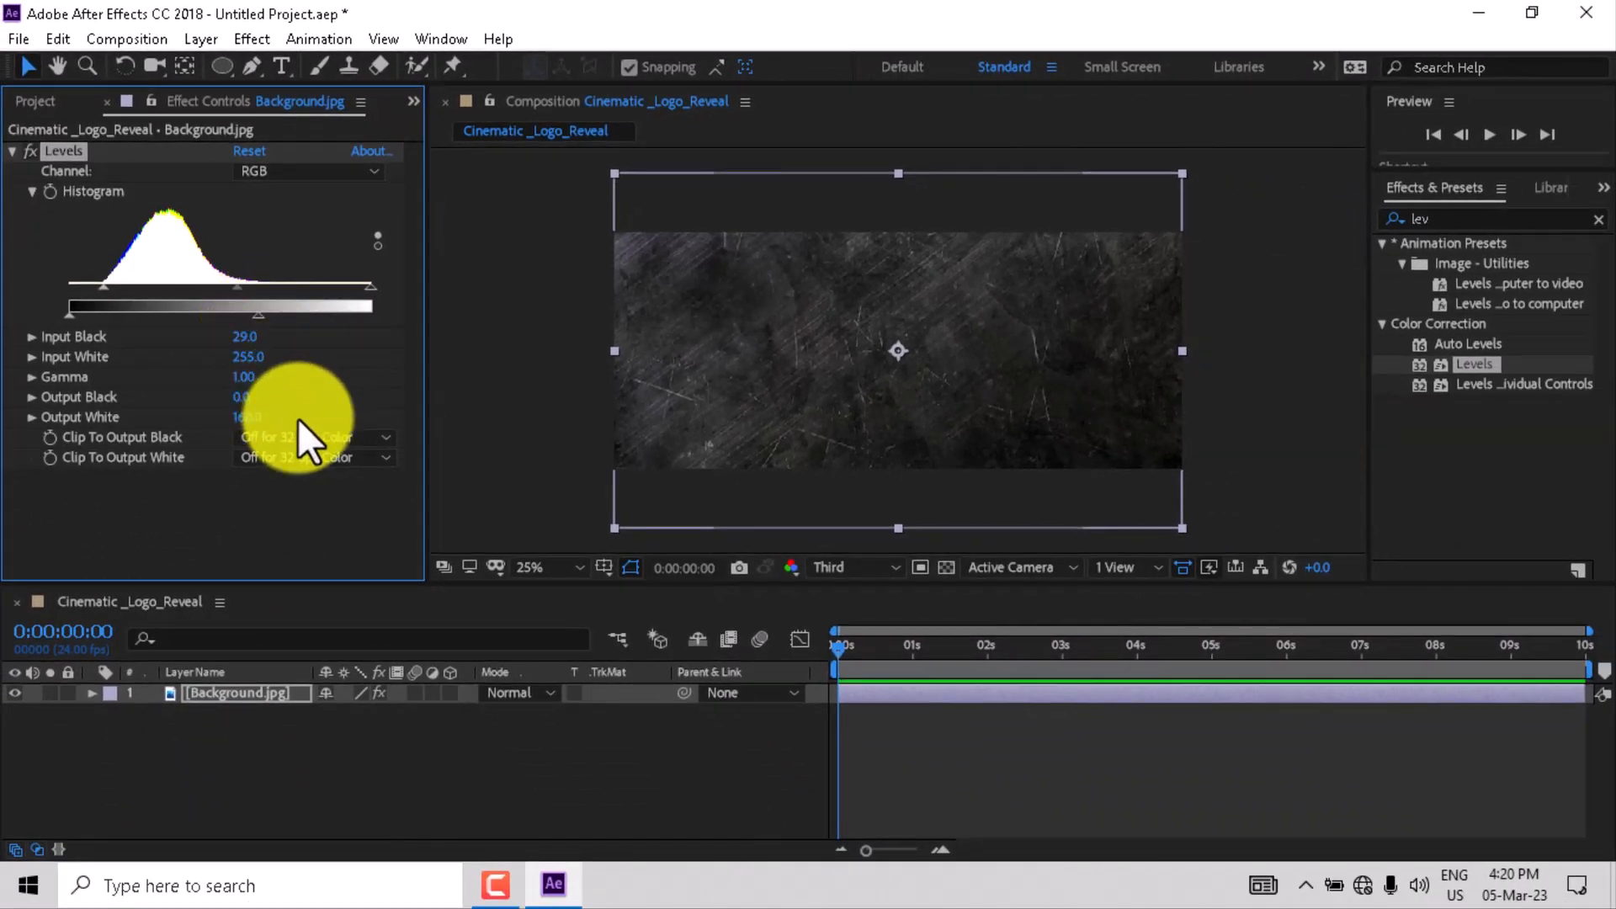
- Add logo.png to the composition above the Background layer
left_click(34, 101)
left_click_drag(73, 379, 104, 667)
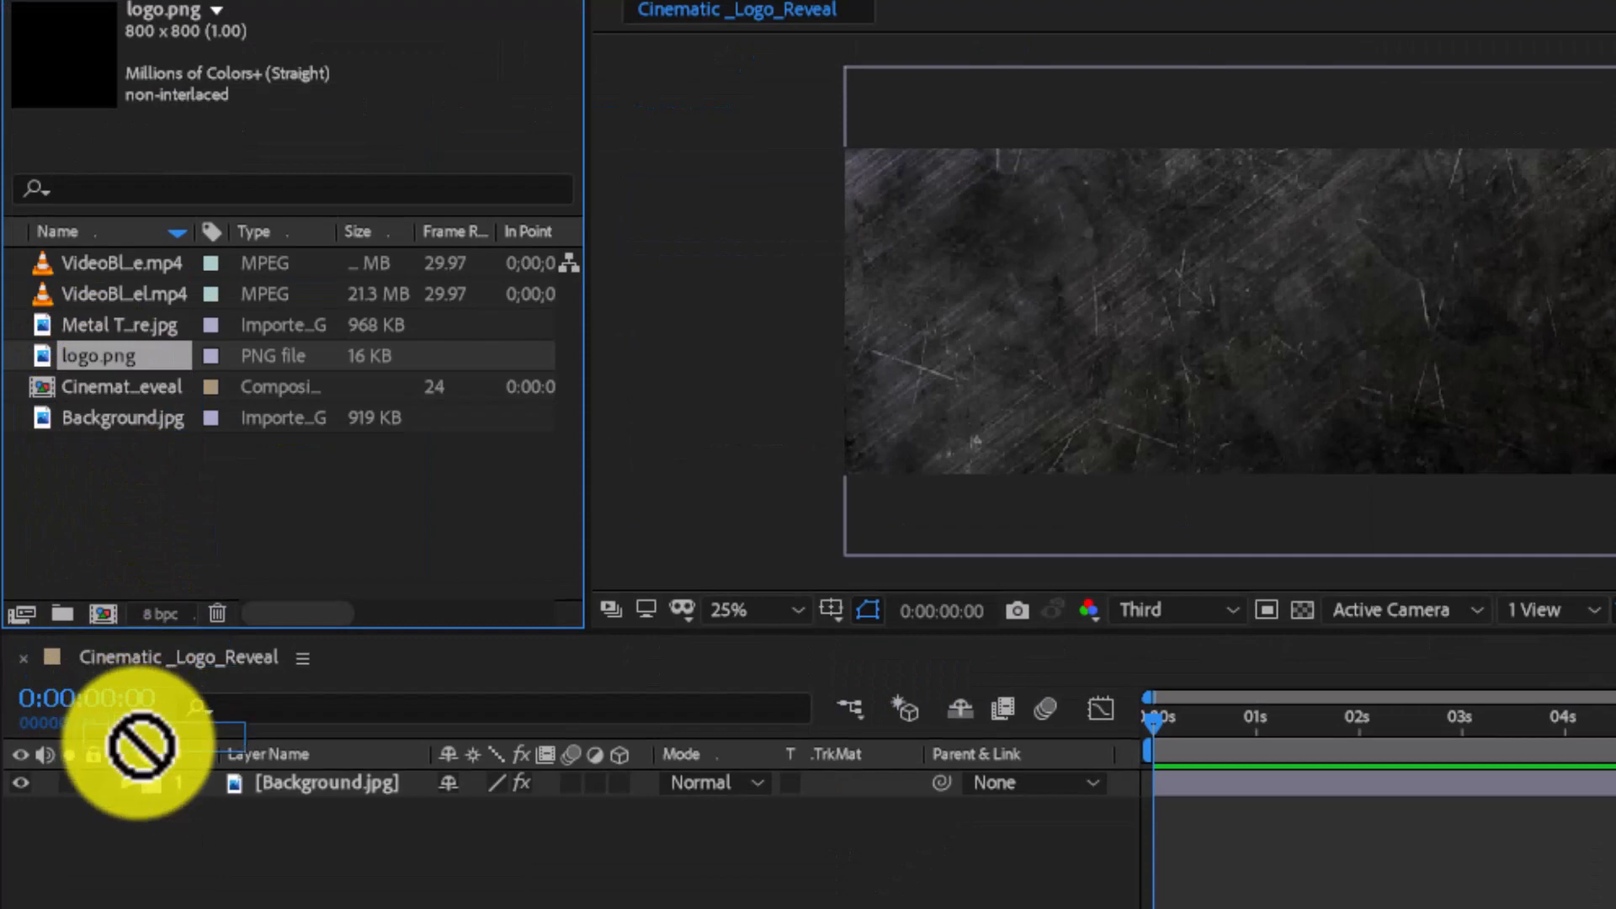
left_click_drag(140, 746, 145, 779)
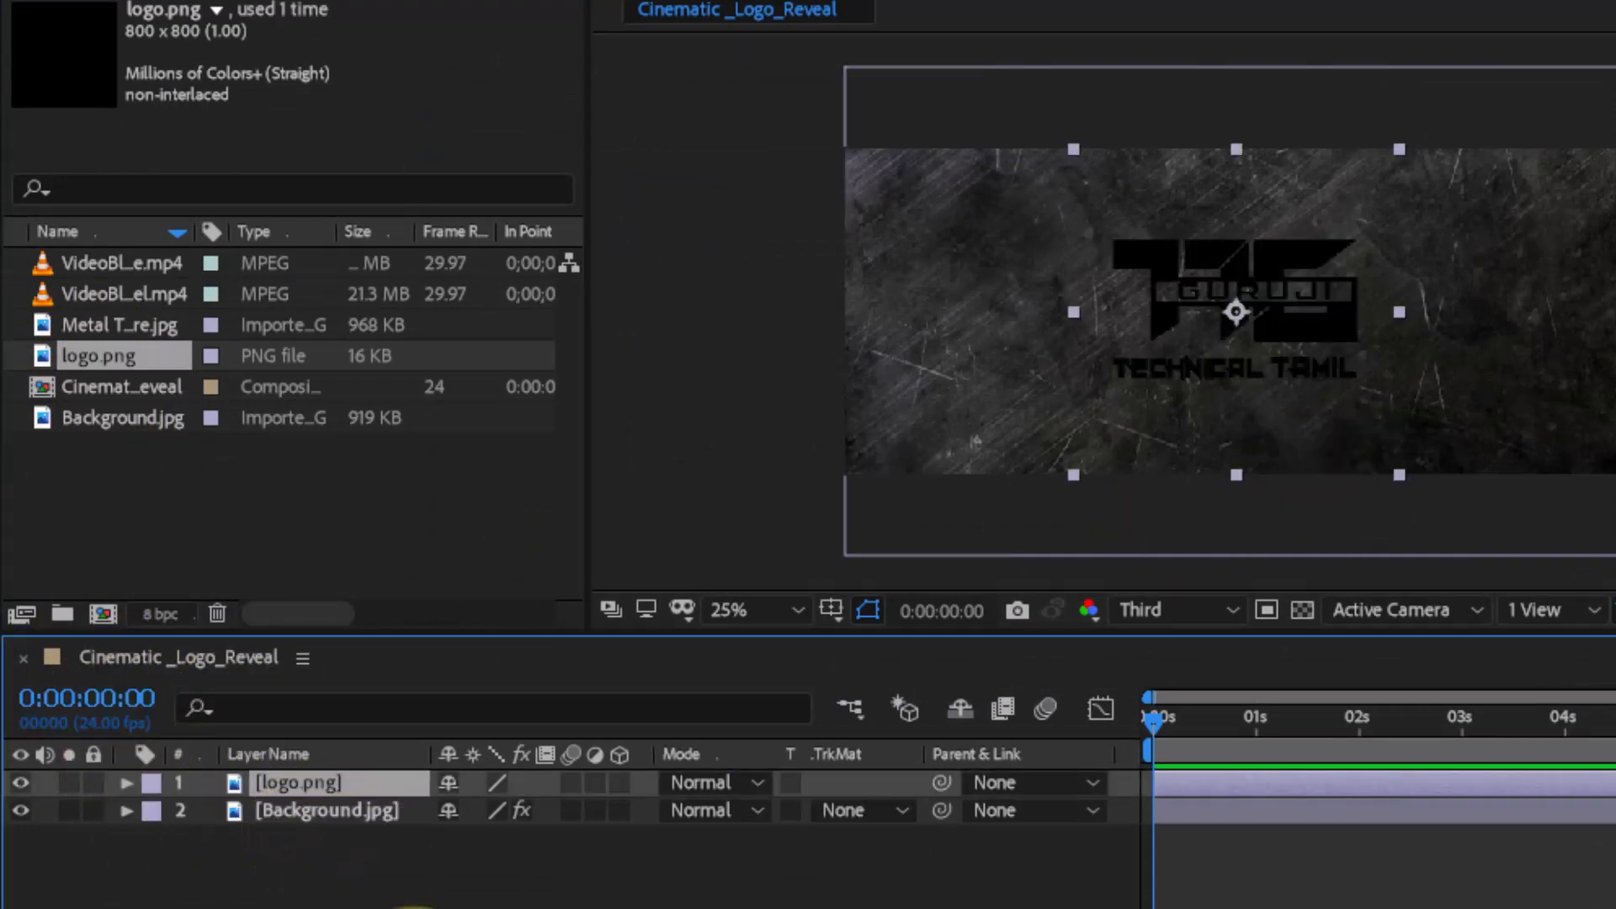
- Scale up the logo layer
key("s")
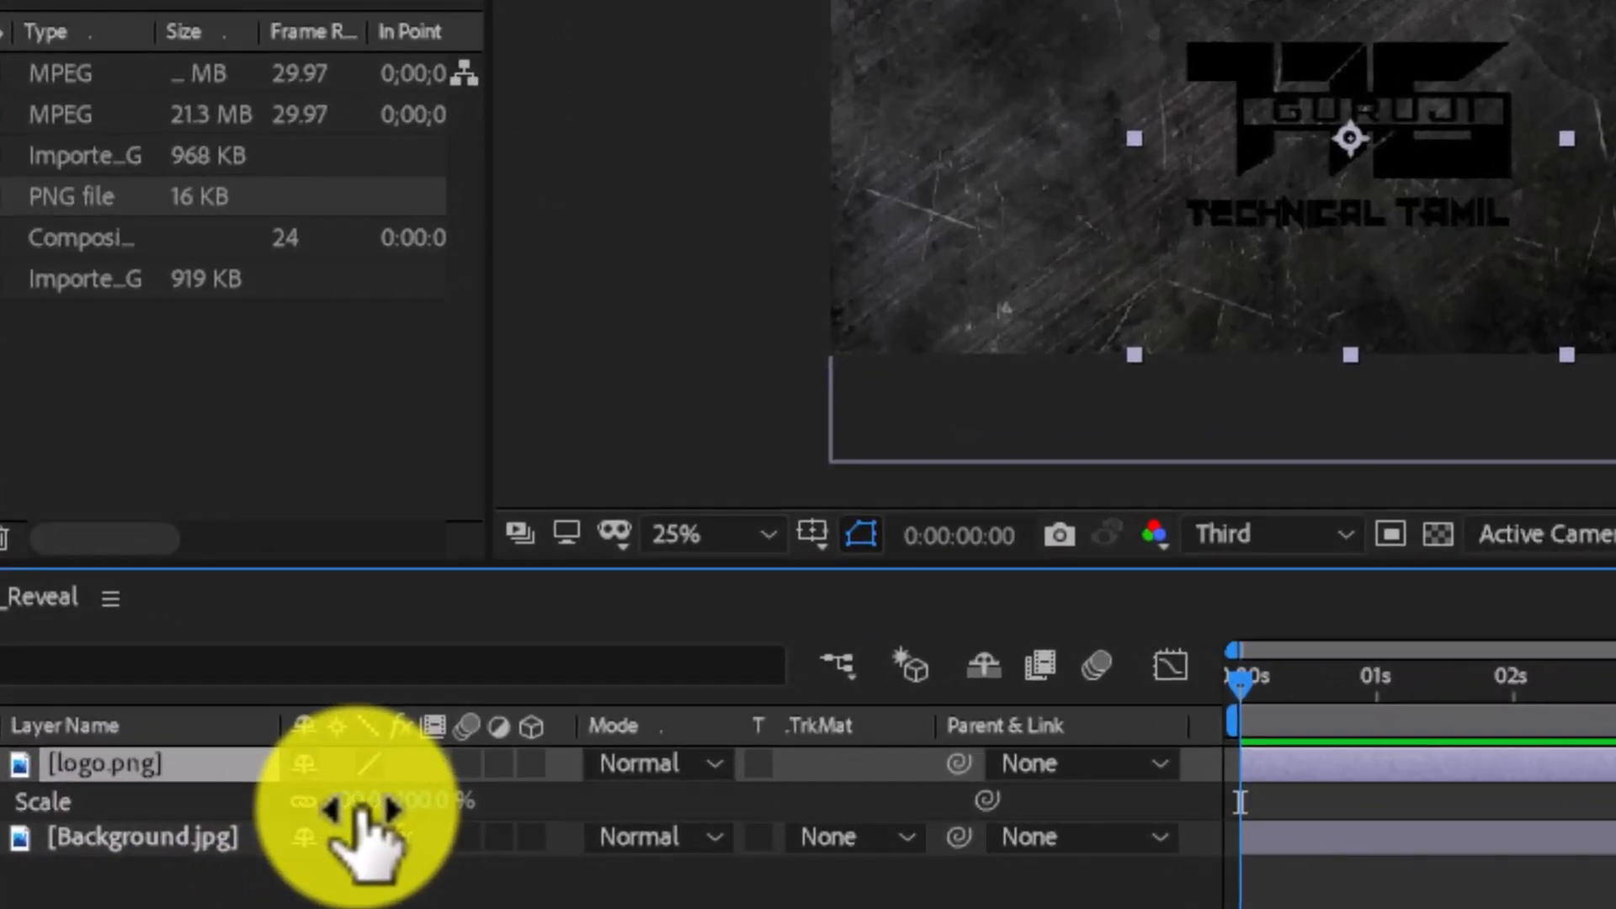
left_click_drag(360, 808, 469, 840)
left_click(253, 867)
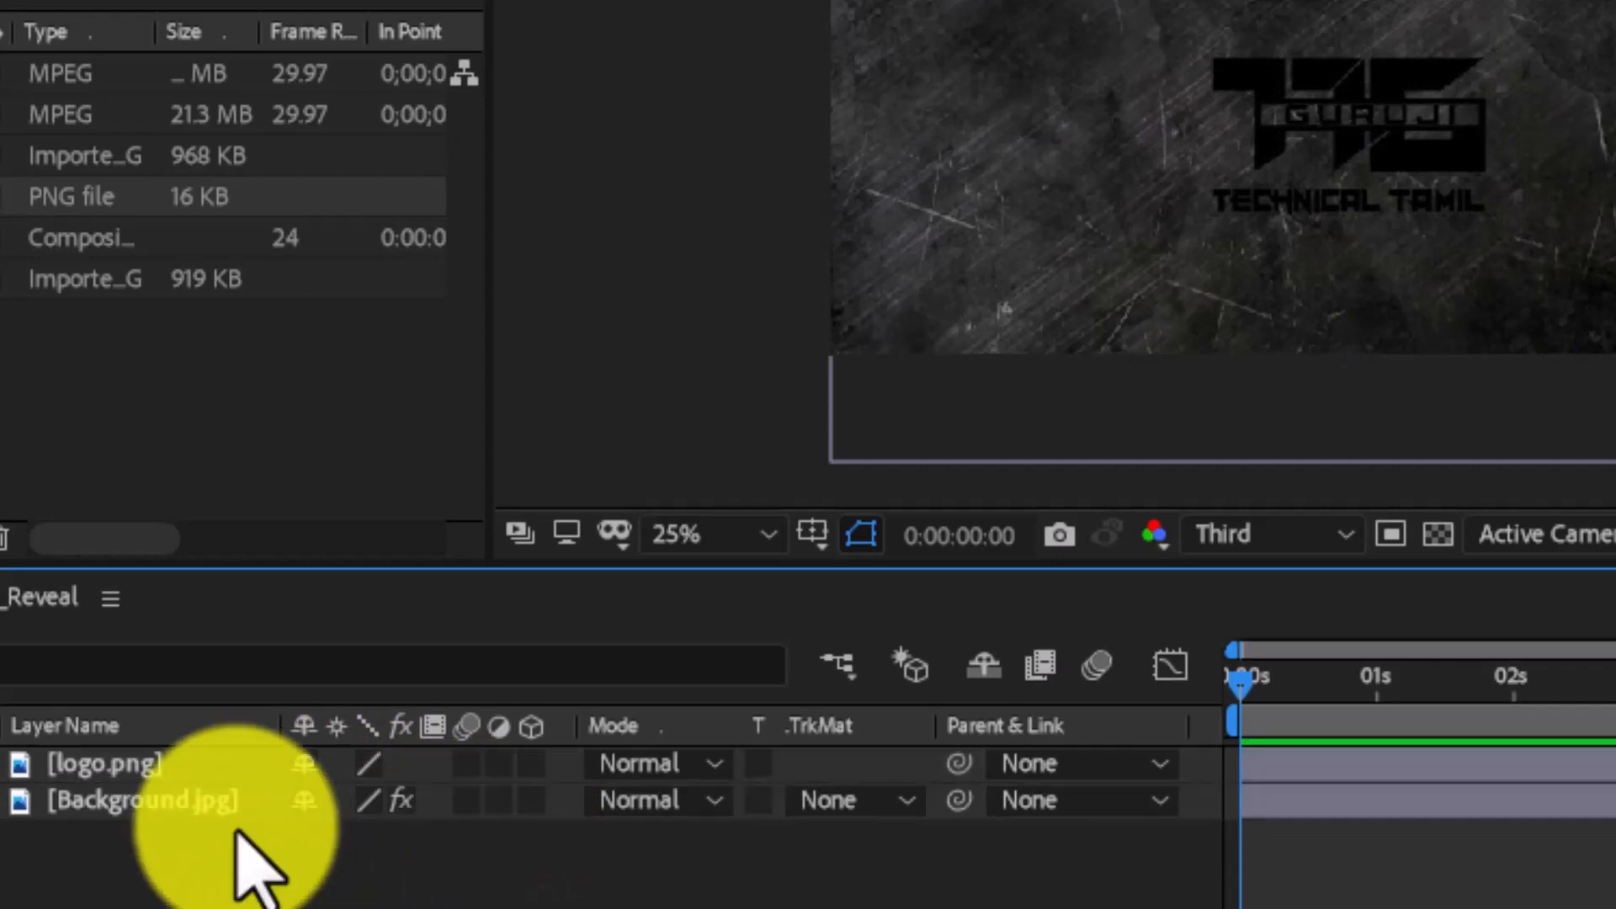
- Pre-compose the logo layer into a new composition named Logo Inside, moving all attributes
left_click(187, 763)
right_click(187, 763)
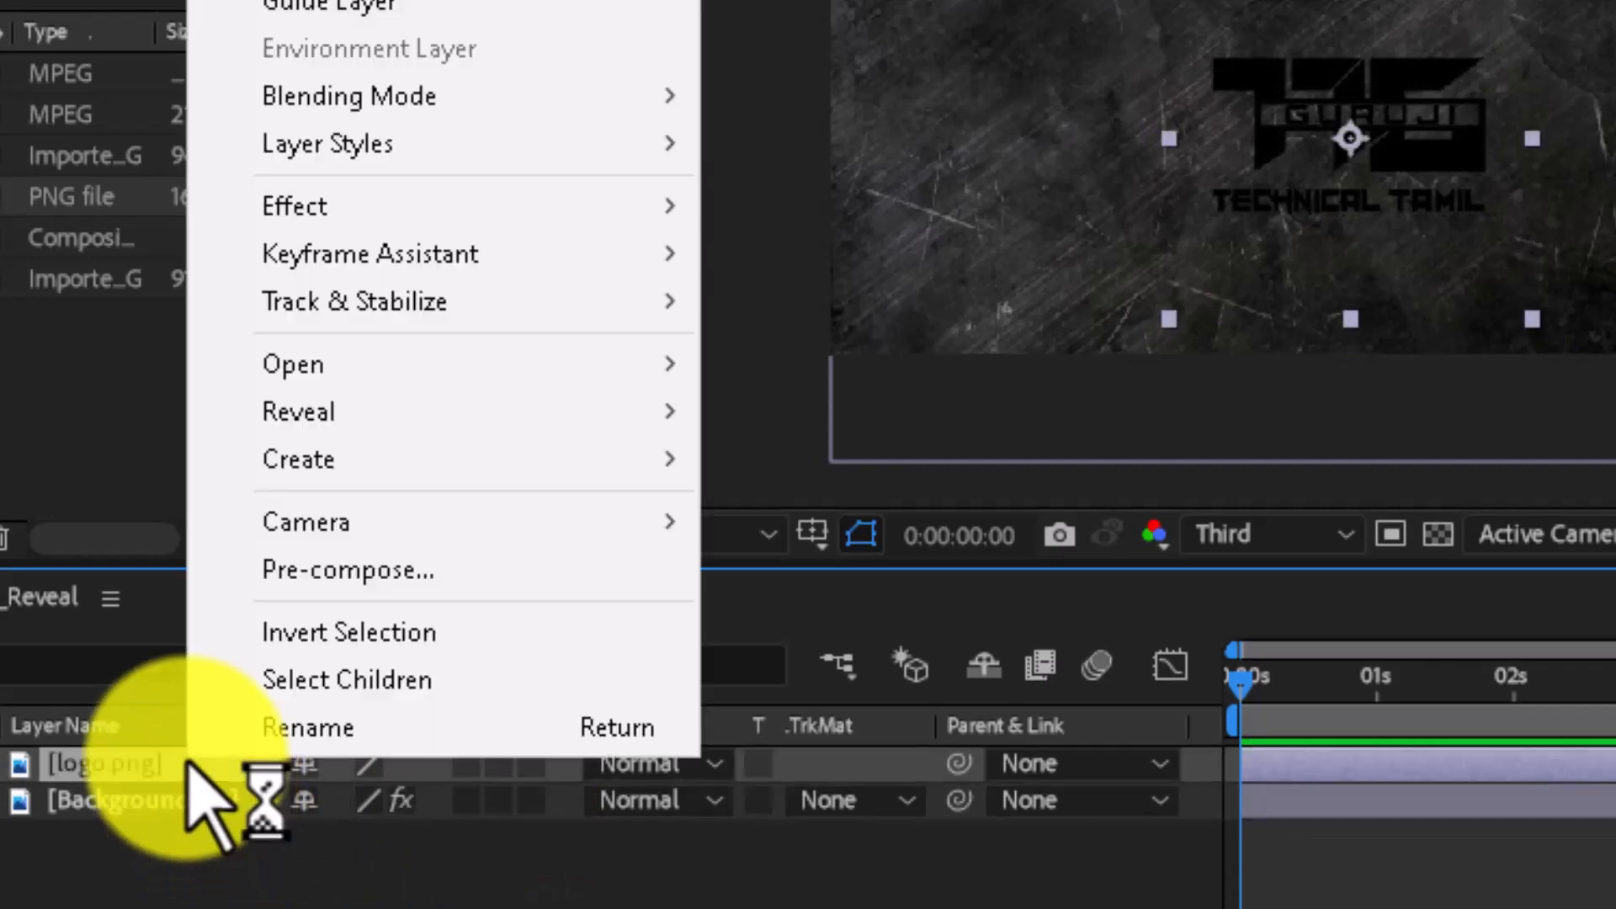
left_click(348, 570)
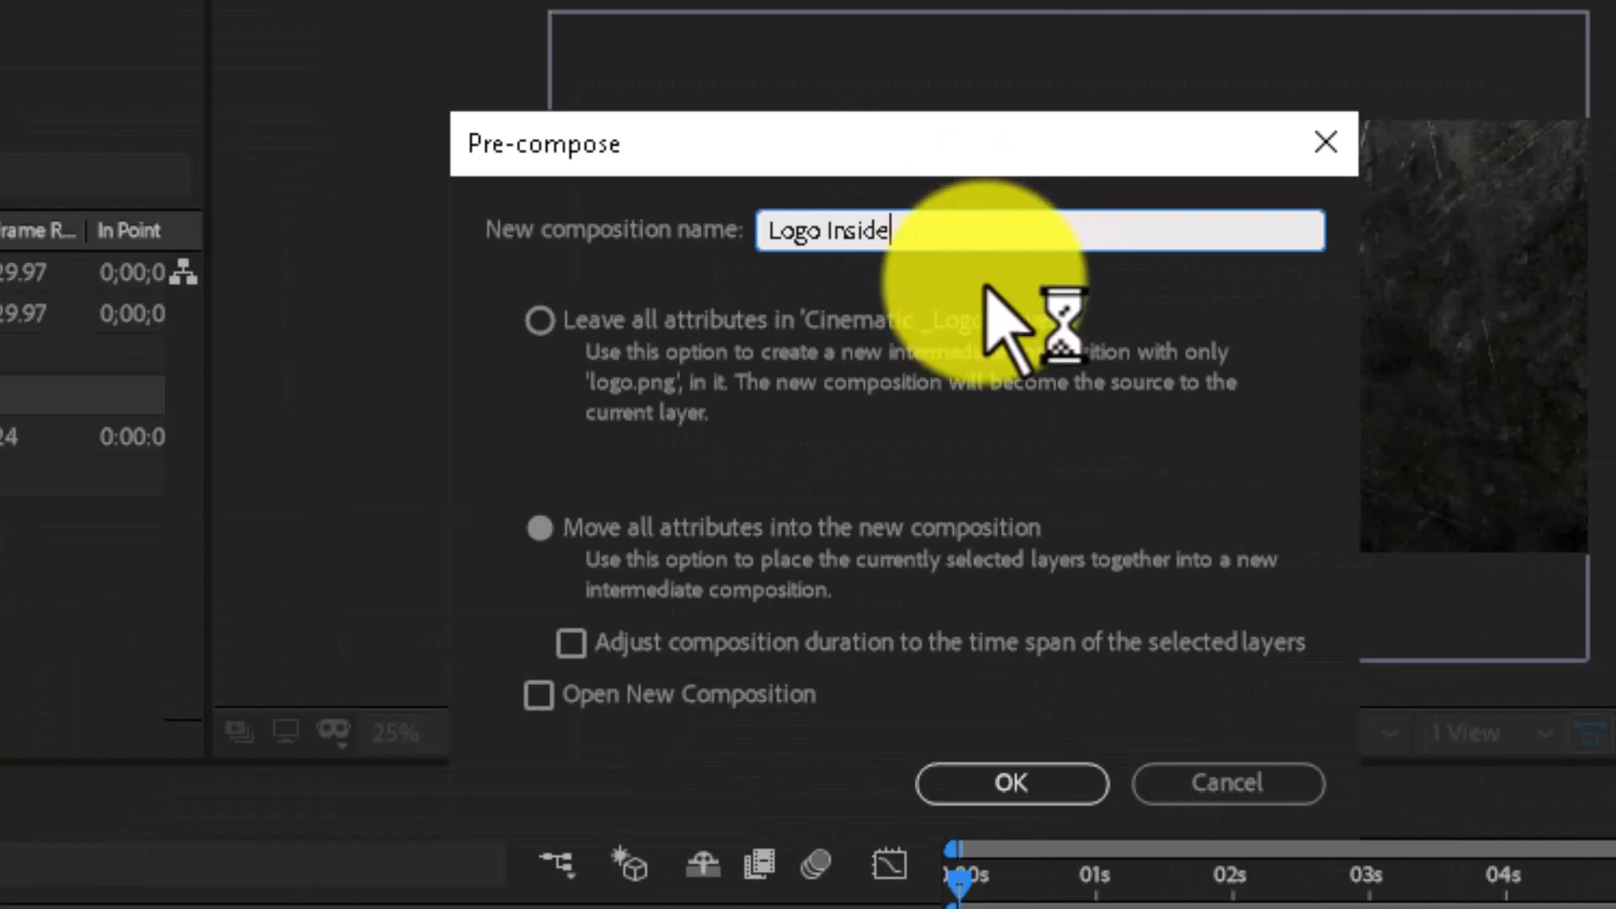
left_click(1046, 791)
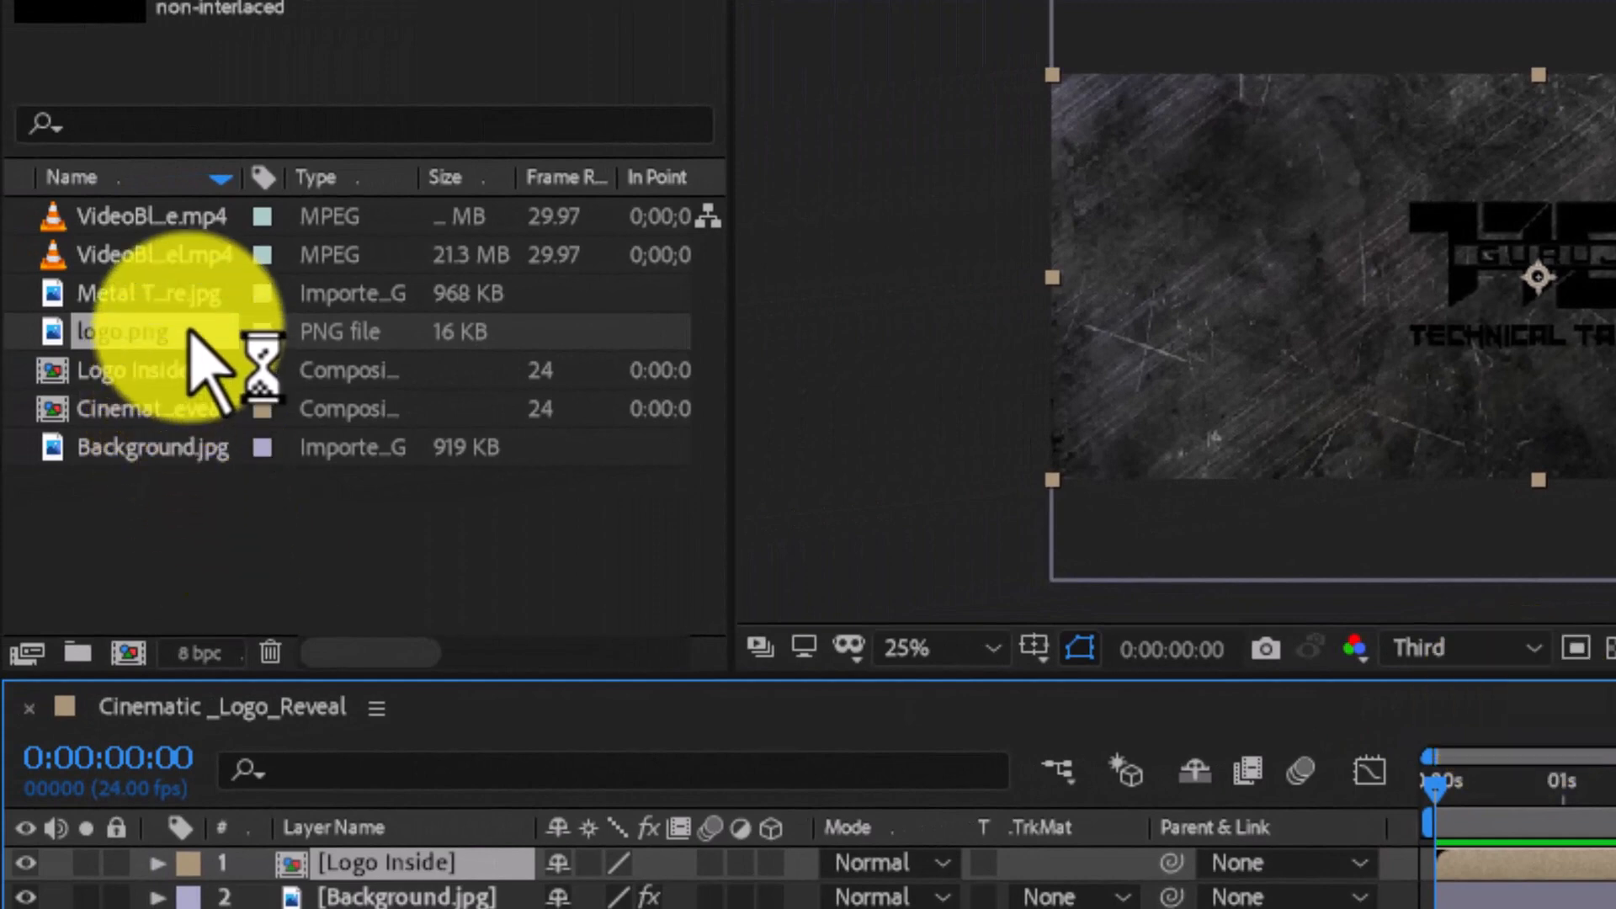
- Add Metal Texture.jpg to the timeline between the Logo Inside and Background layers
left_click(194, 291)
left_click_drag(196, 294, 325, 855)
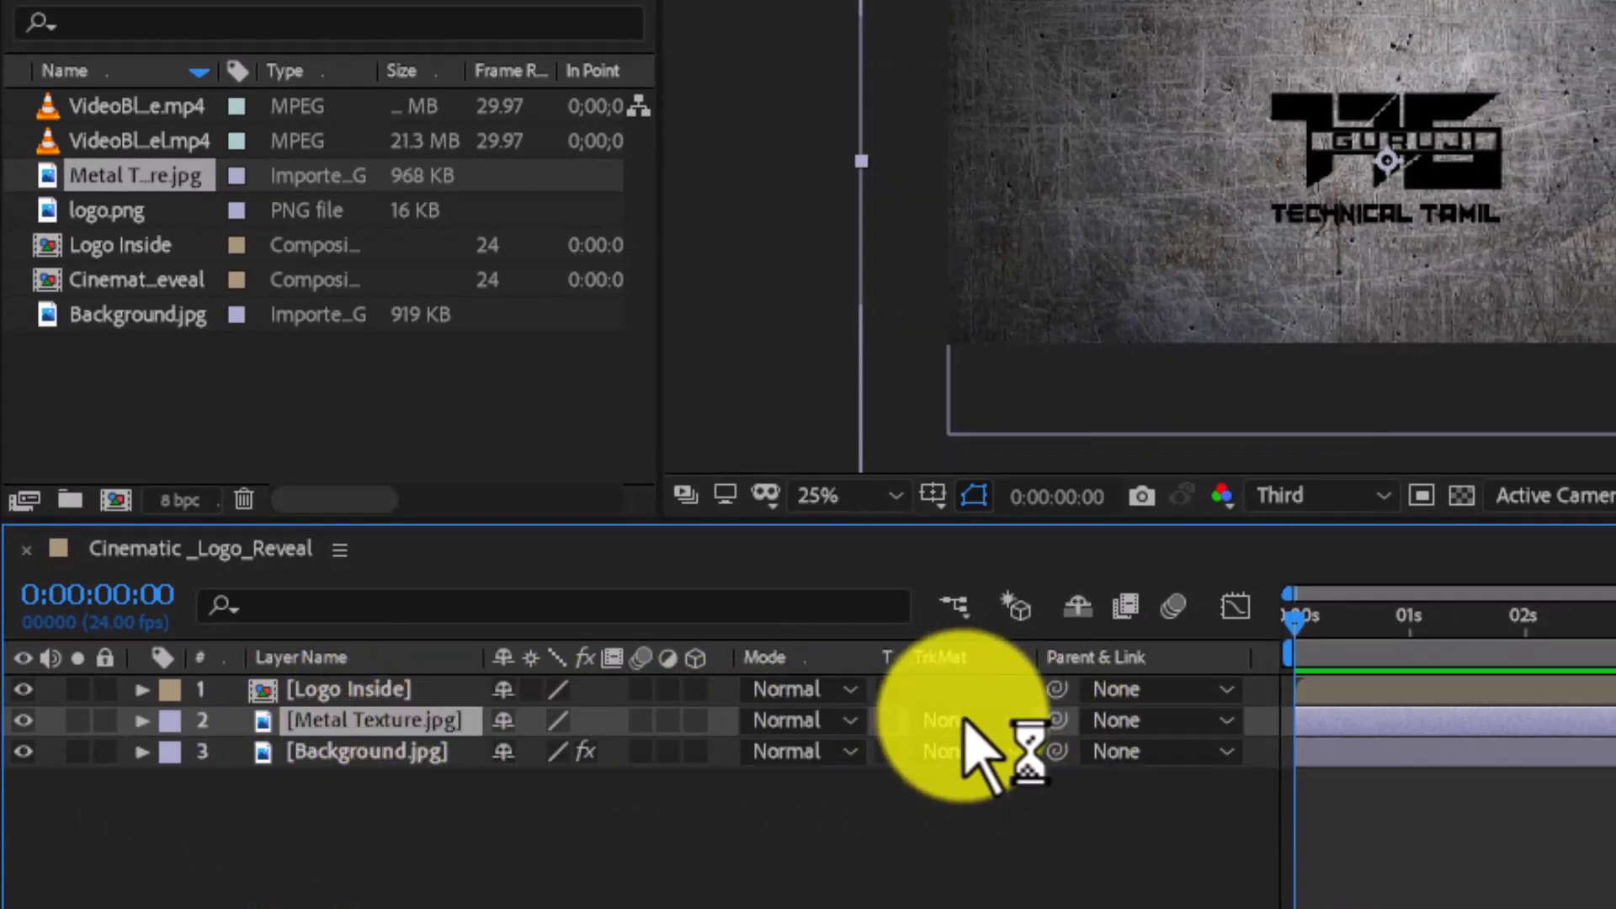
- Set the Metal Texture layer's track matte to Alpha Matte "[Logo Inside]"
key("F4")
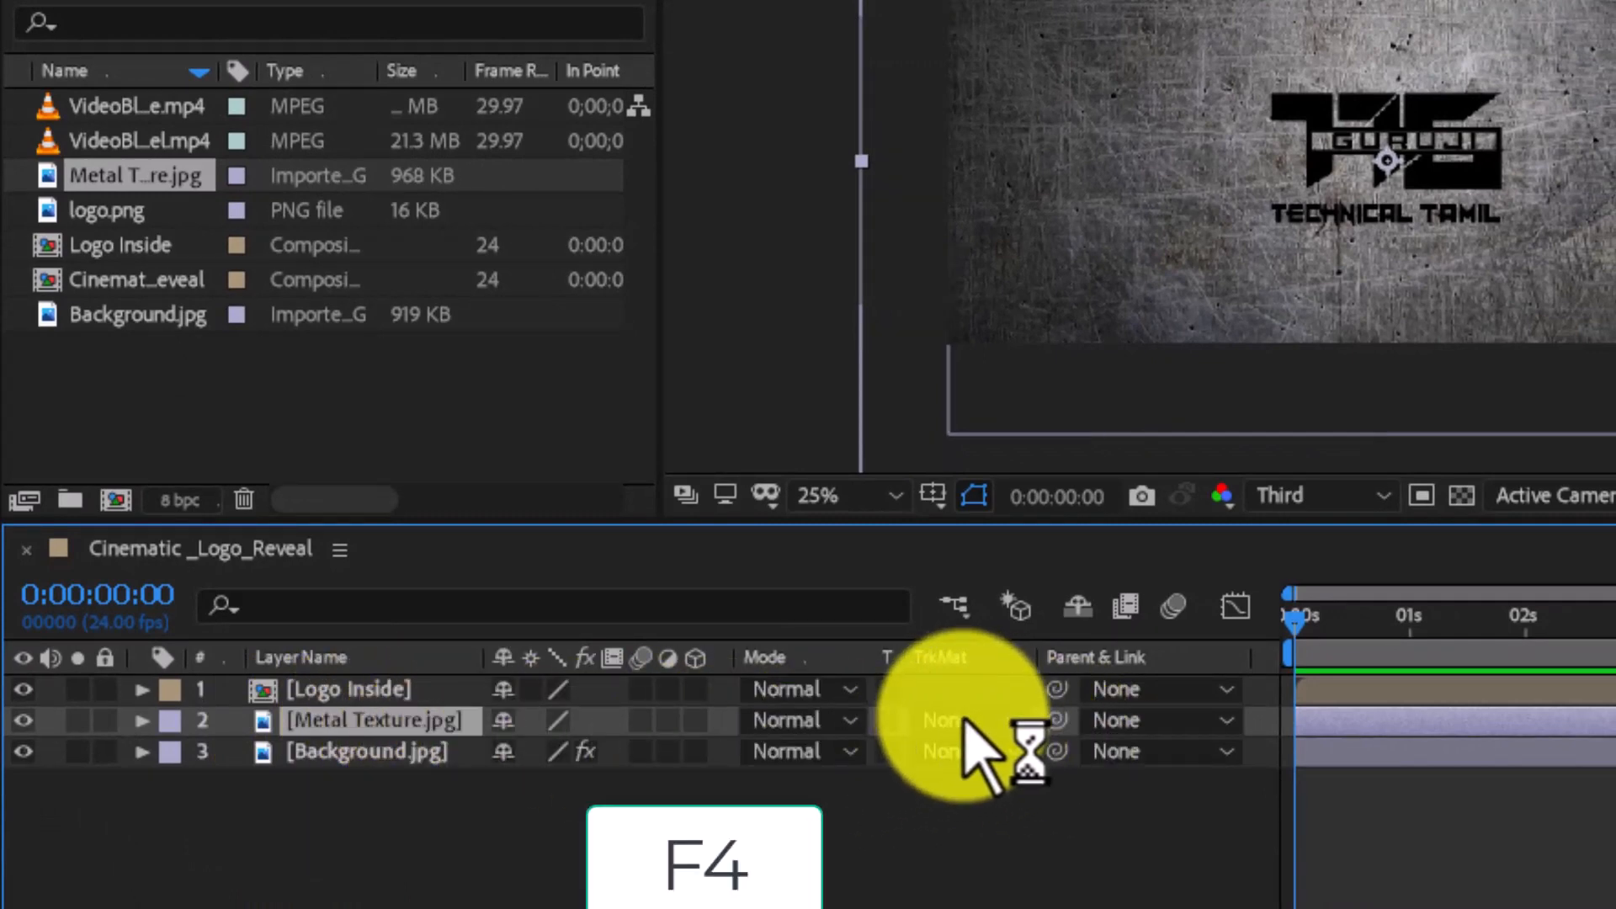
right_click(993, 662)
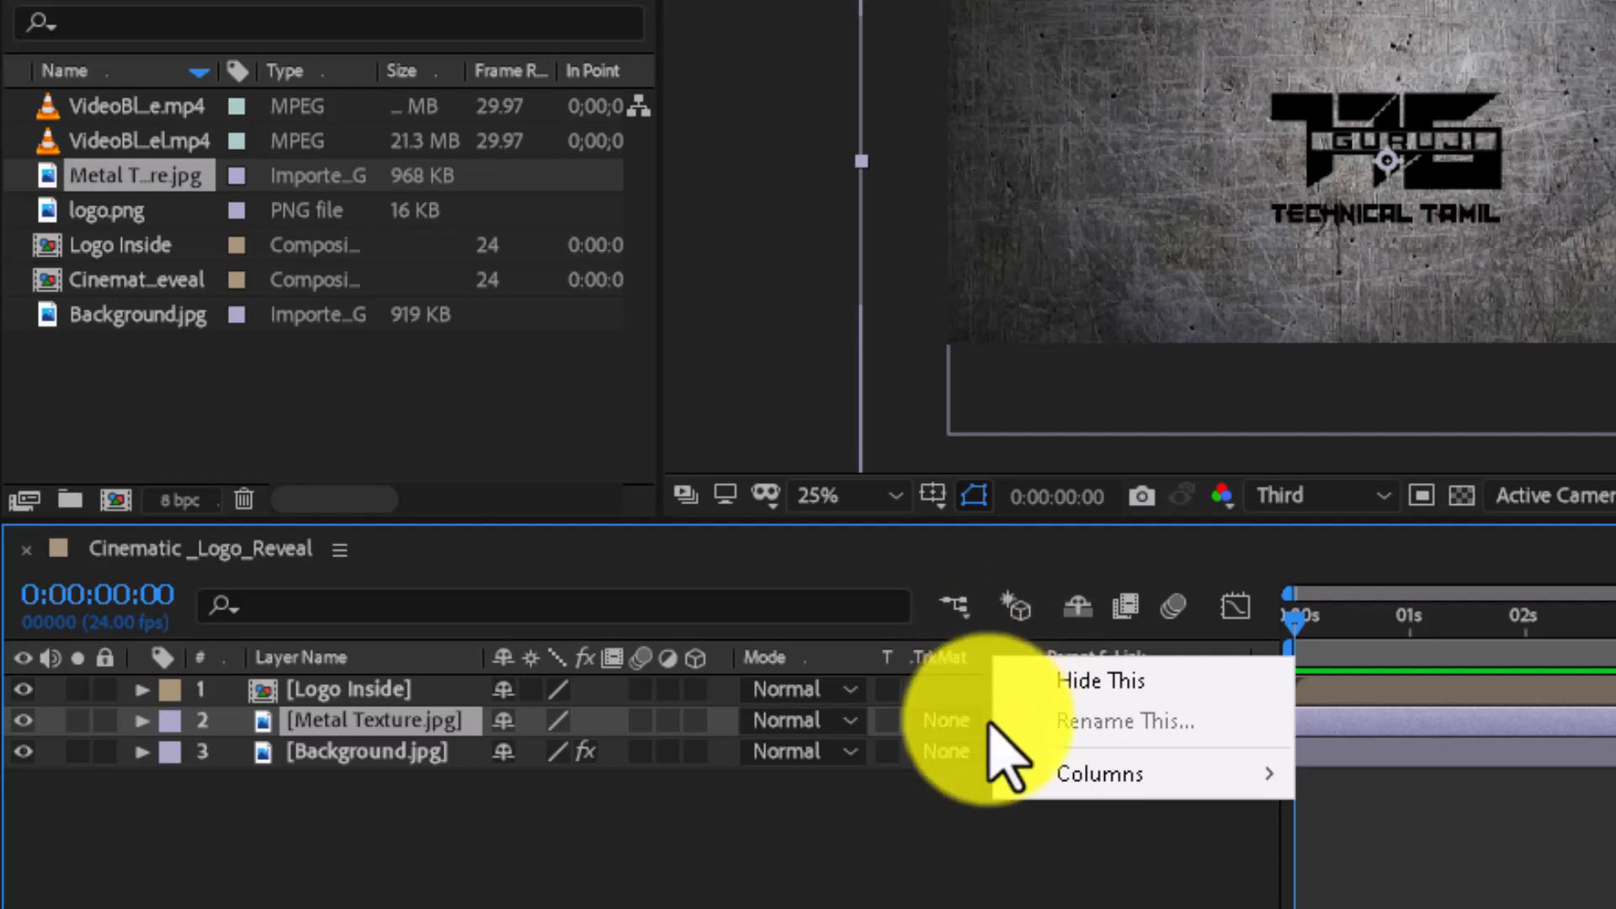
mouse_move(1027, 775)
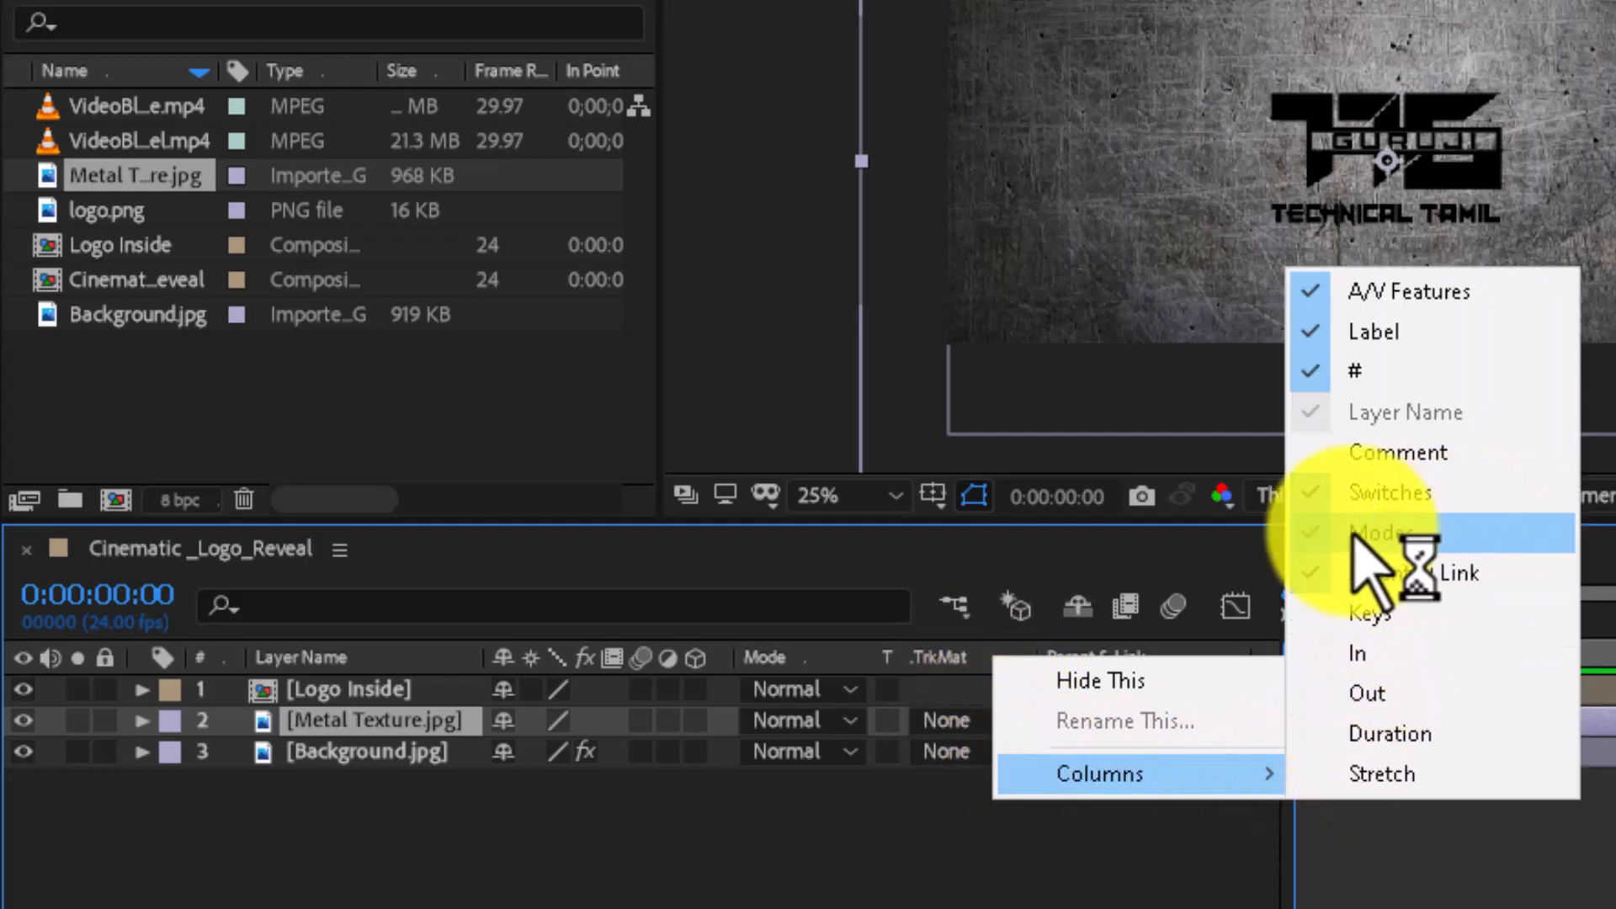
left_click(1020, 877)
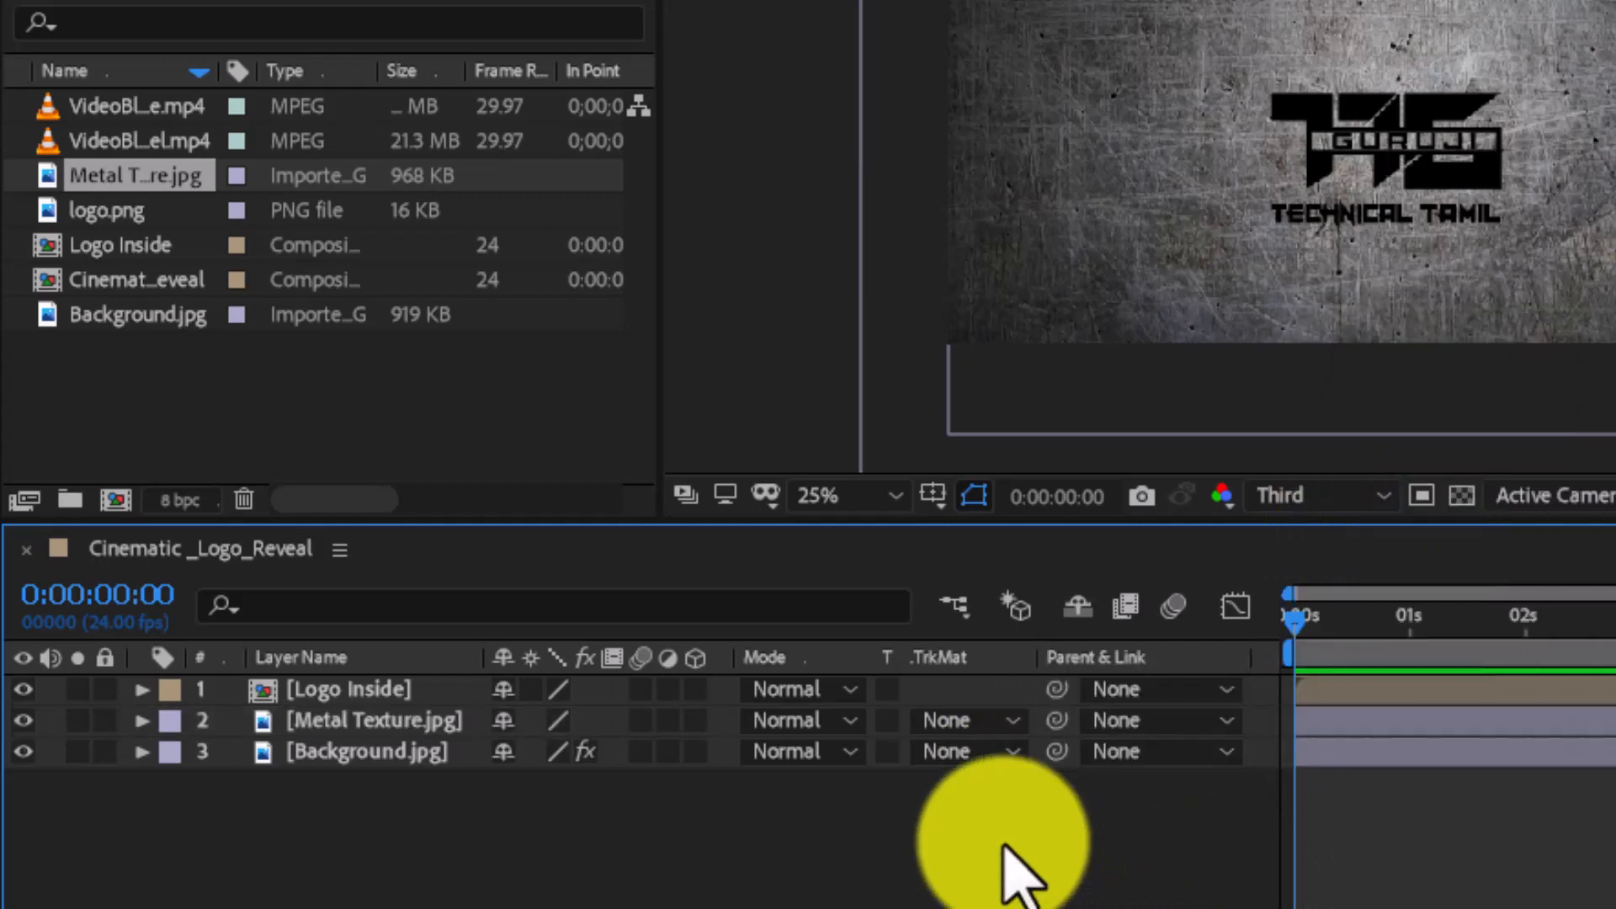
left_click(1014, 722)
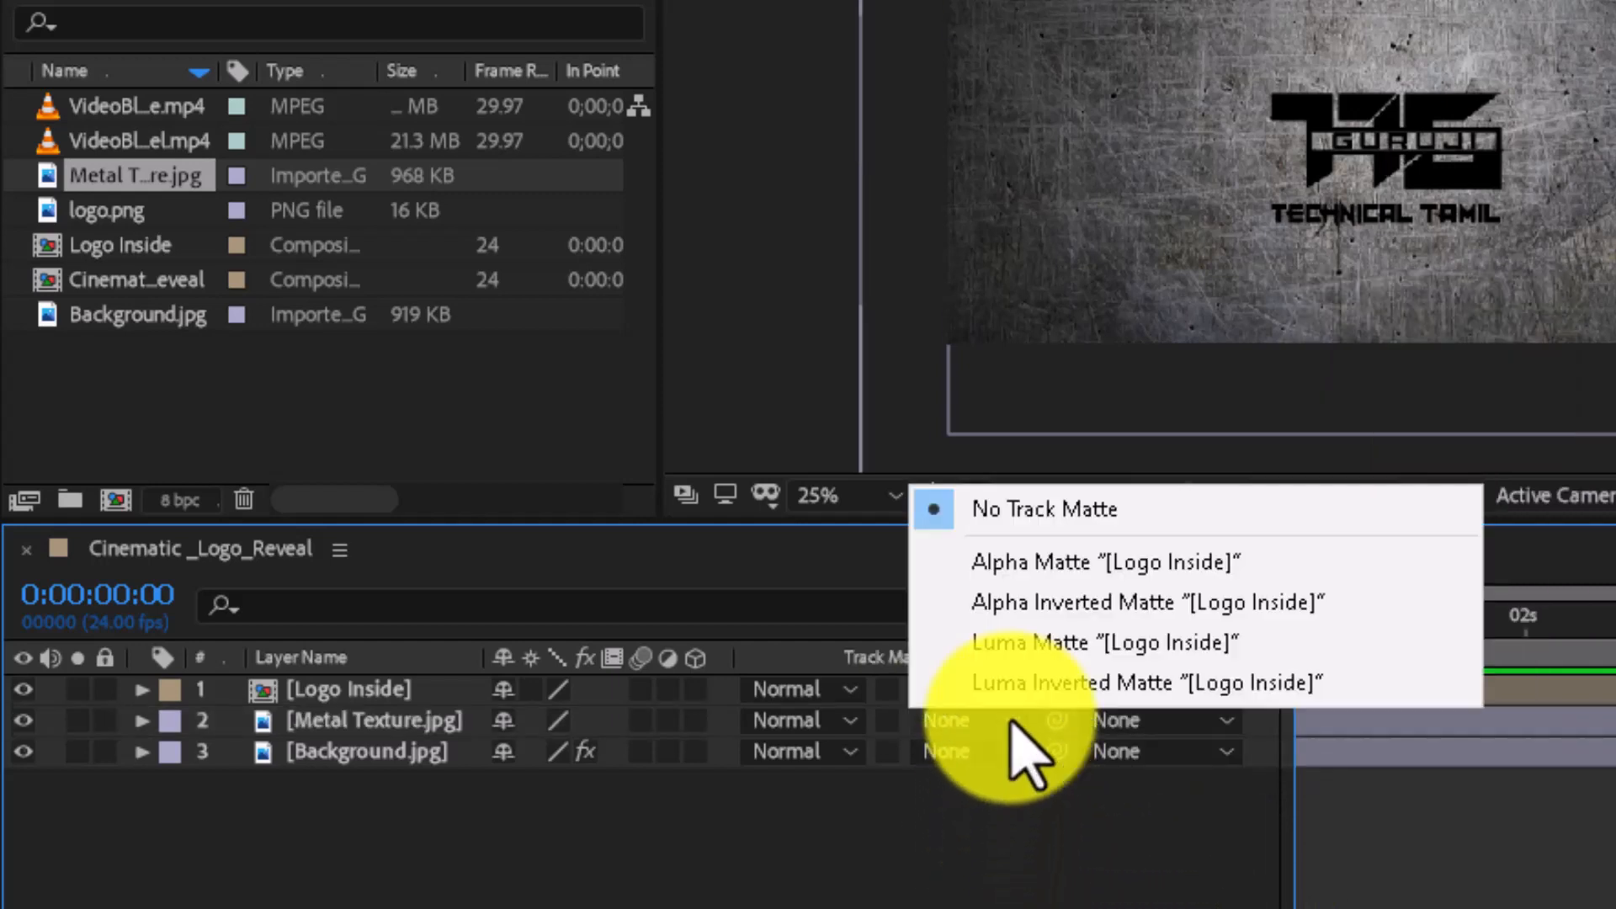
left_click(1028, 562)
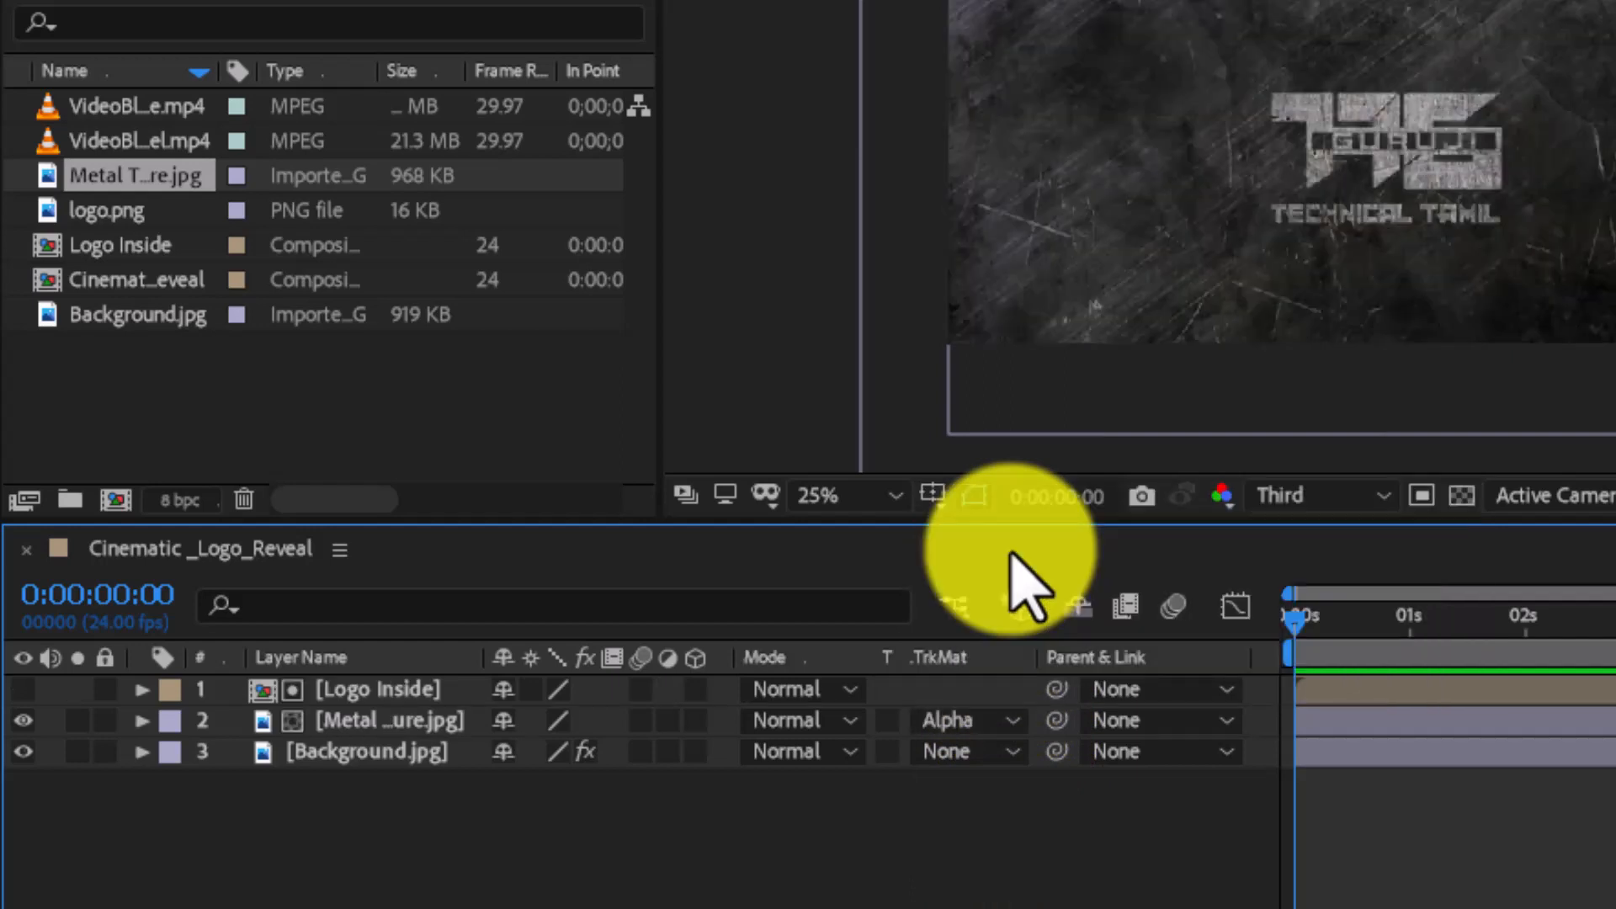
- Scale the Metal Texture layer to 50%
left_click(416, 724)
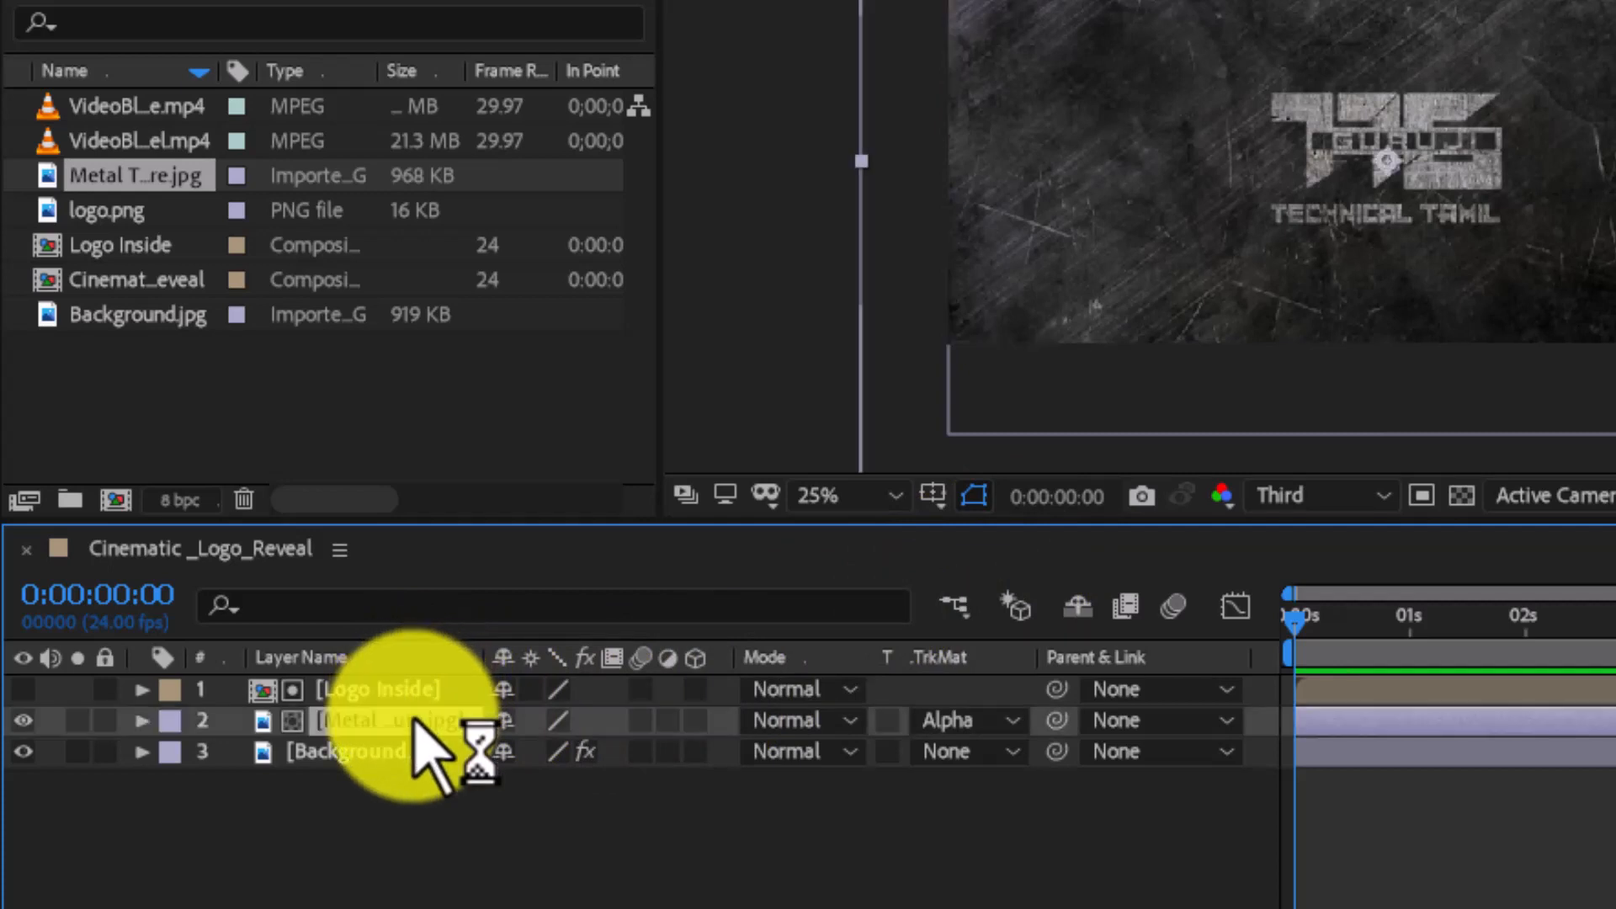
key("s")
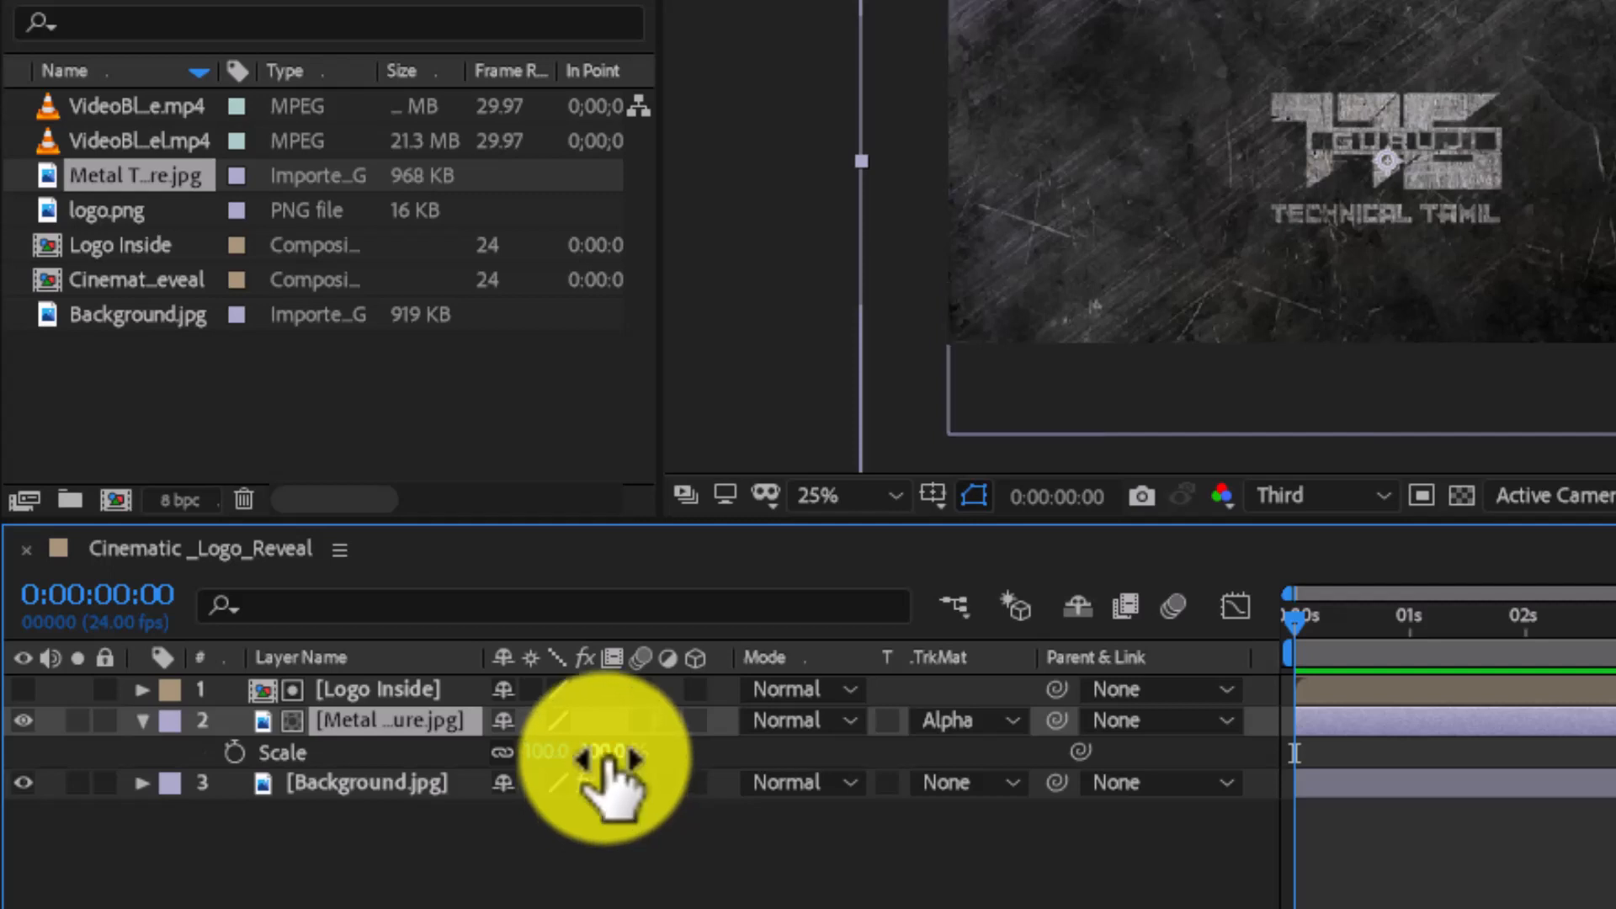
left_click_drag(610, 757, 541, 772)
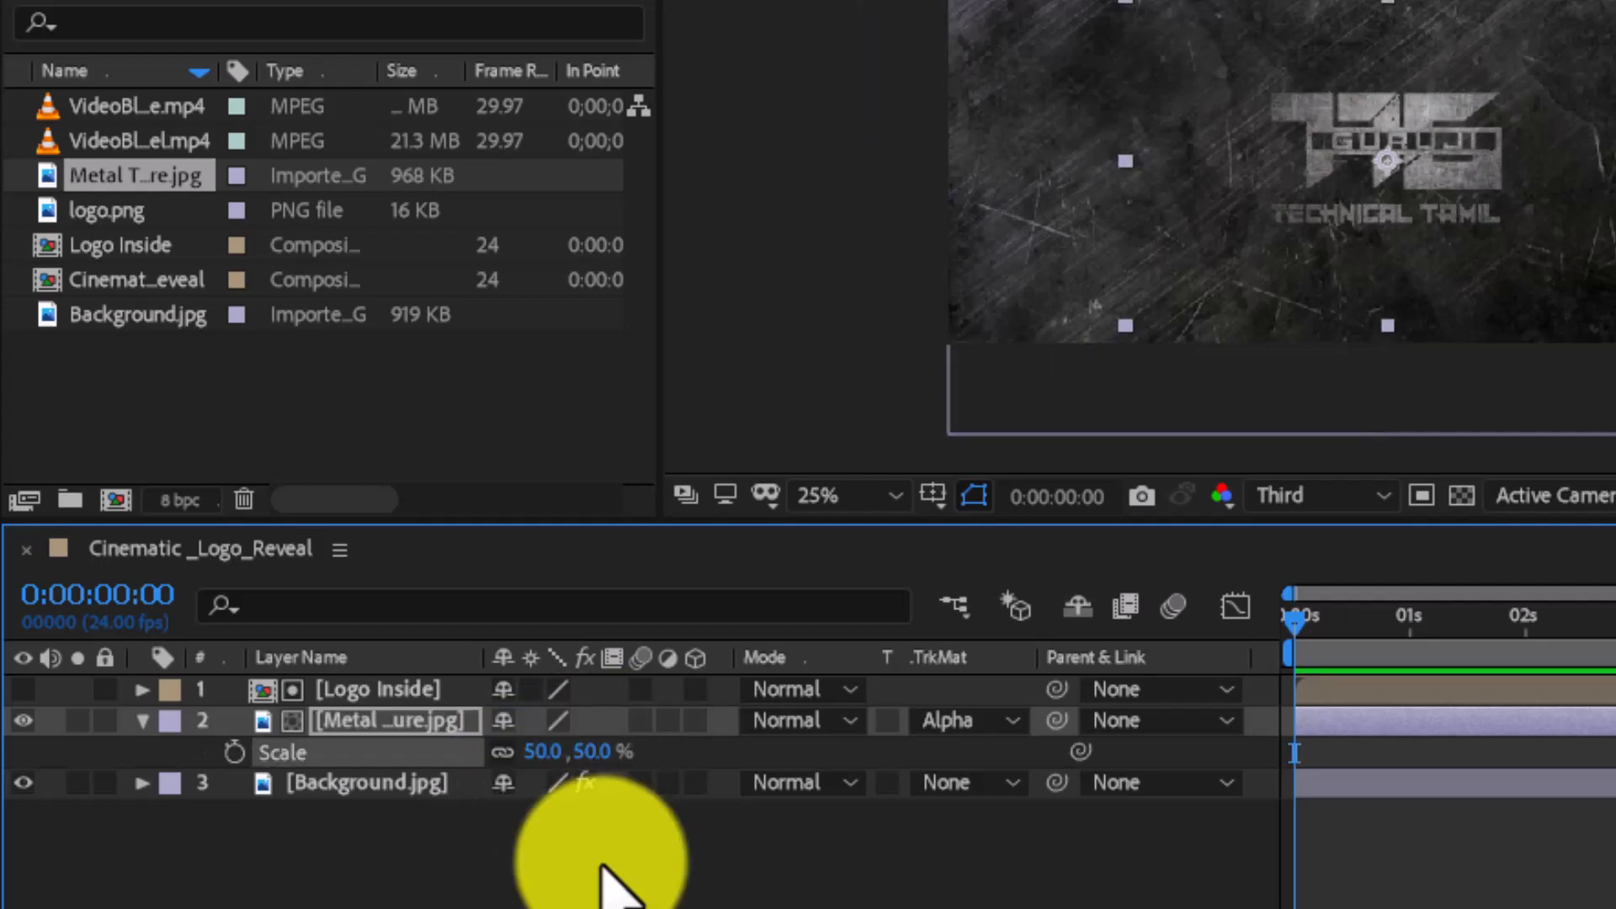
left_click(602, 867)
- Duplicate the Logo Inside layer and move the copy below the Metal Texture layer
key("u")
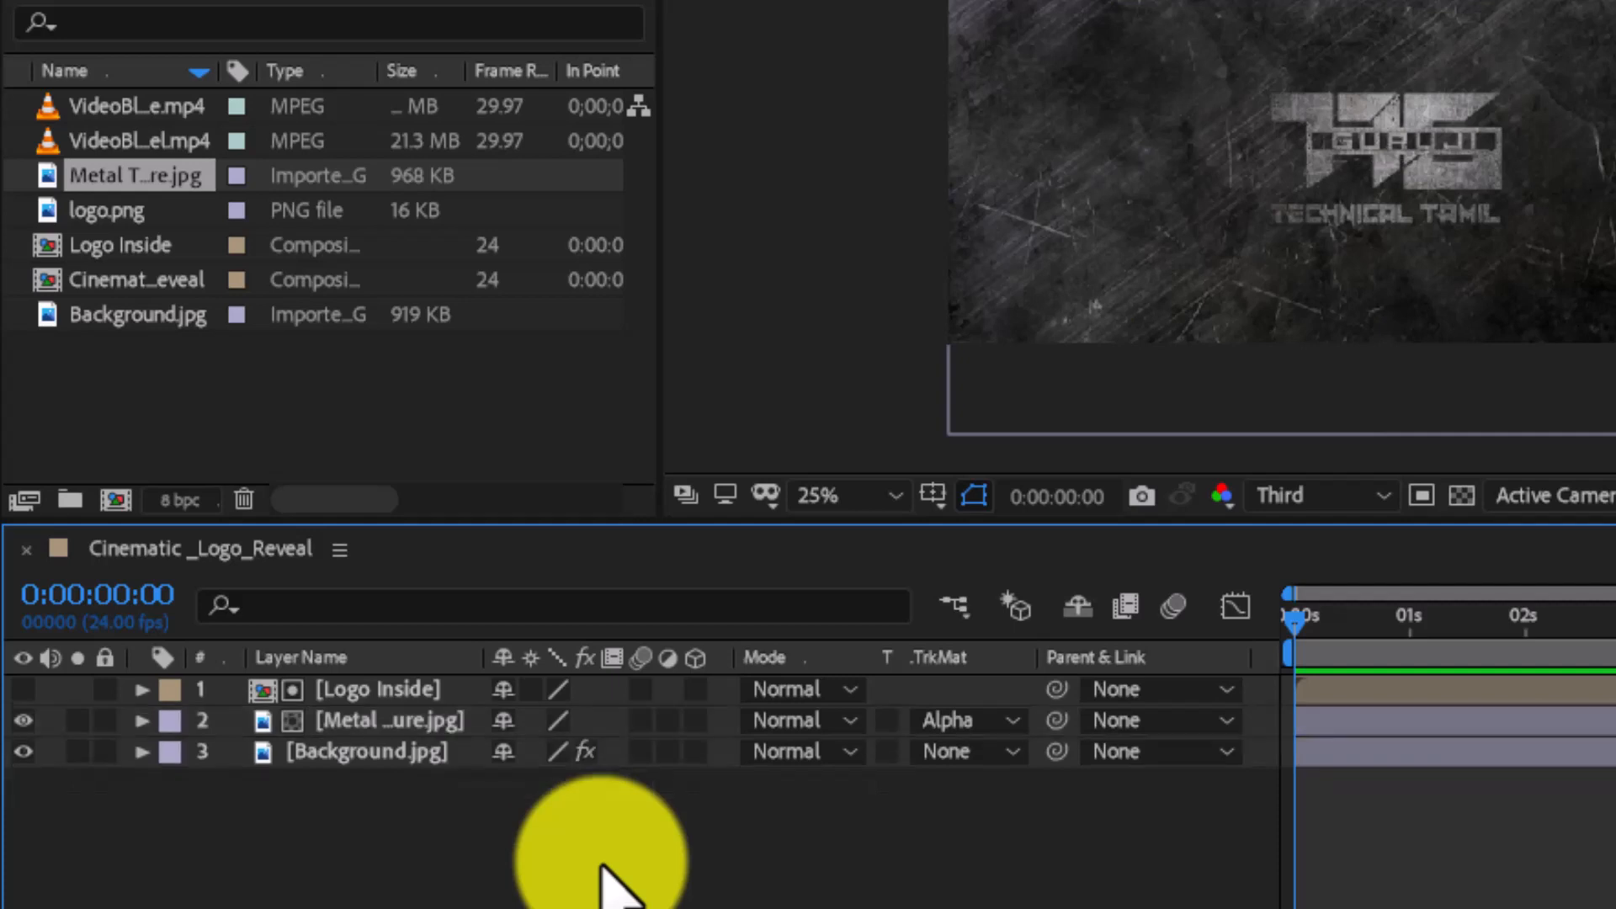
left_click(364, 689)
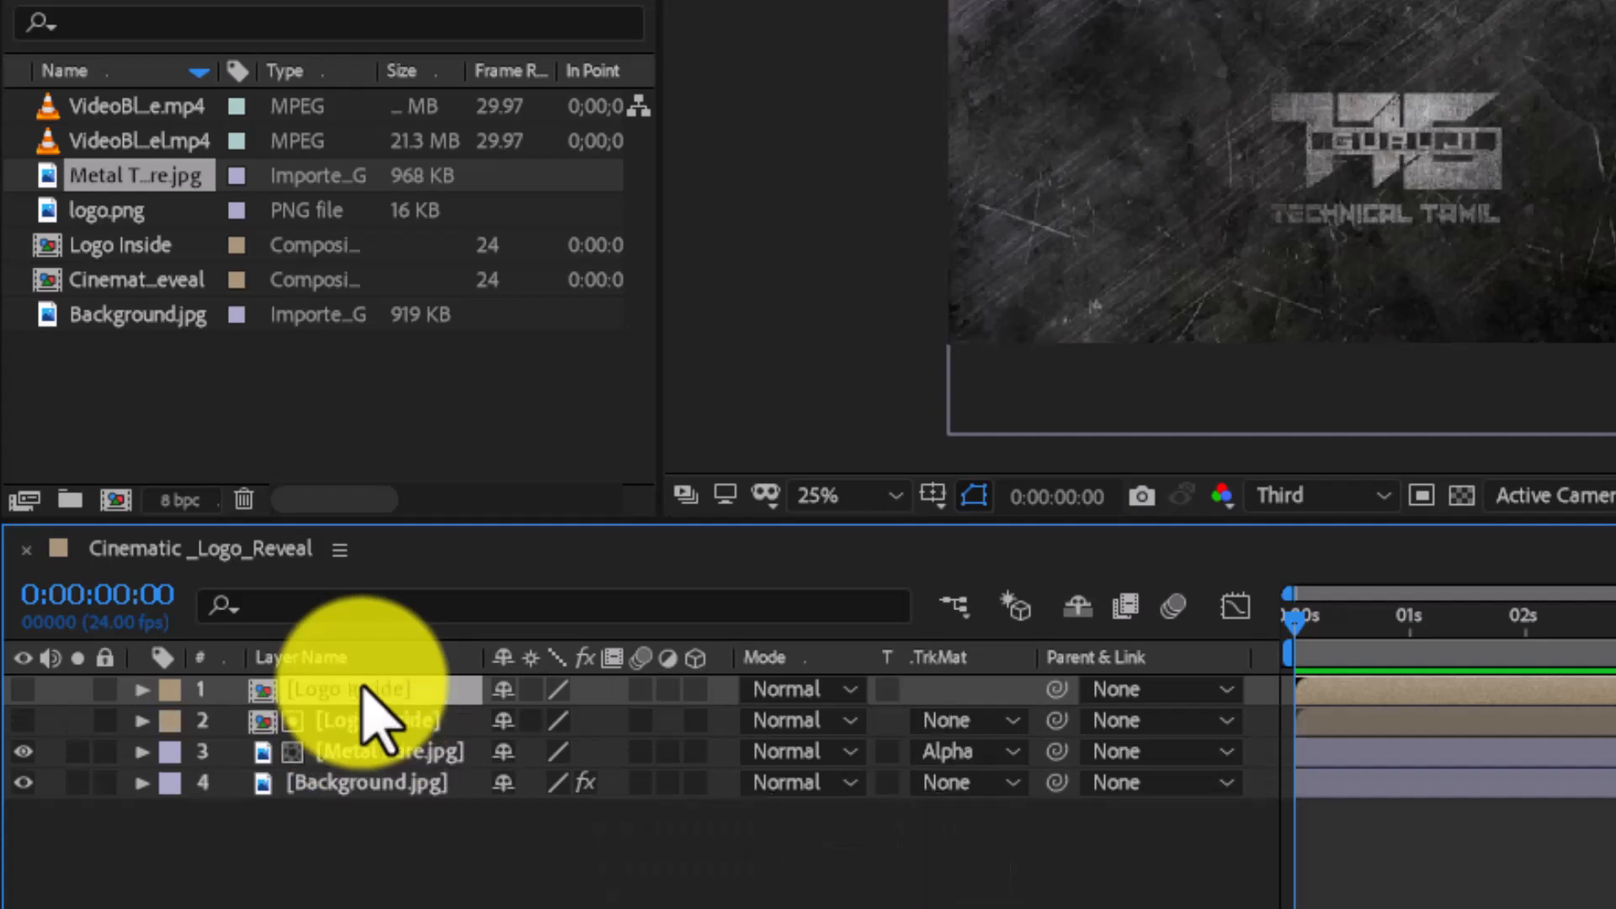
left_click_drag(362, 687, 372, 791)
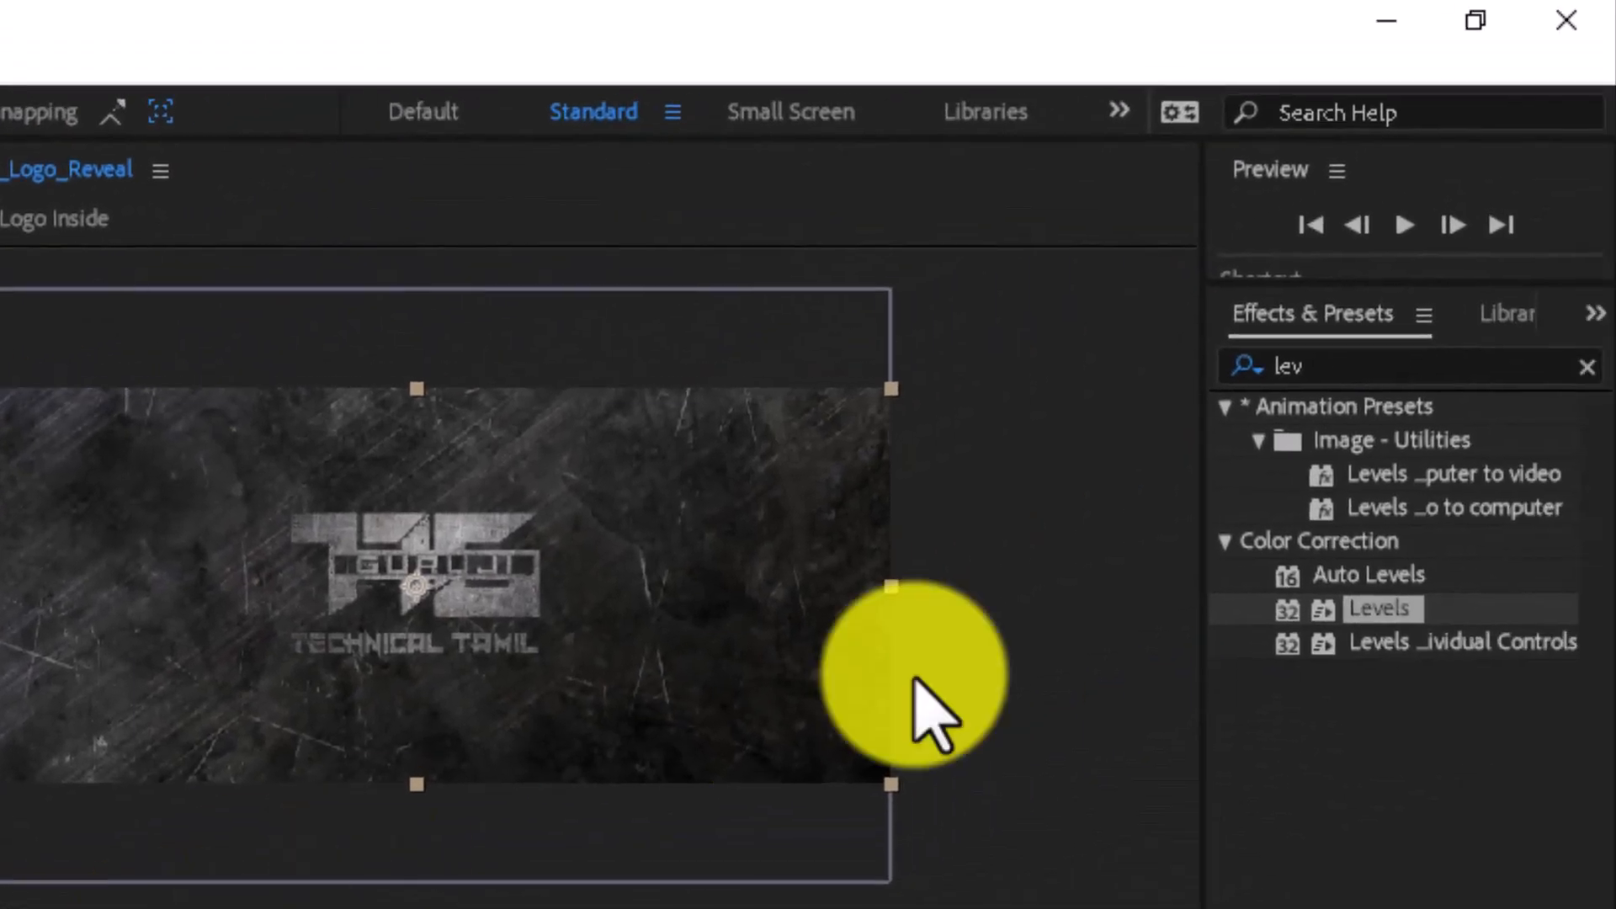
- Search the effects for fill and apply Fill to the lower Logo Inside layer
left_click(1320, 362)
key("BackSpace")
key("BackSpace")
key("BackSpace")
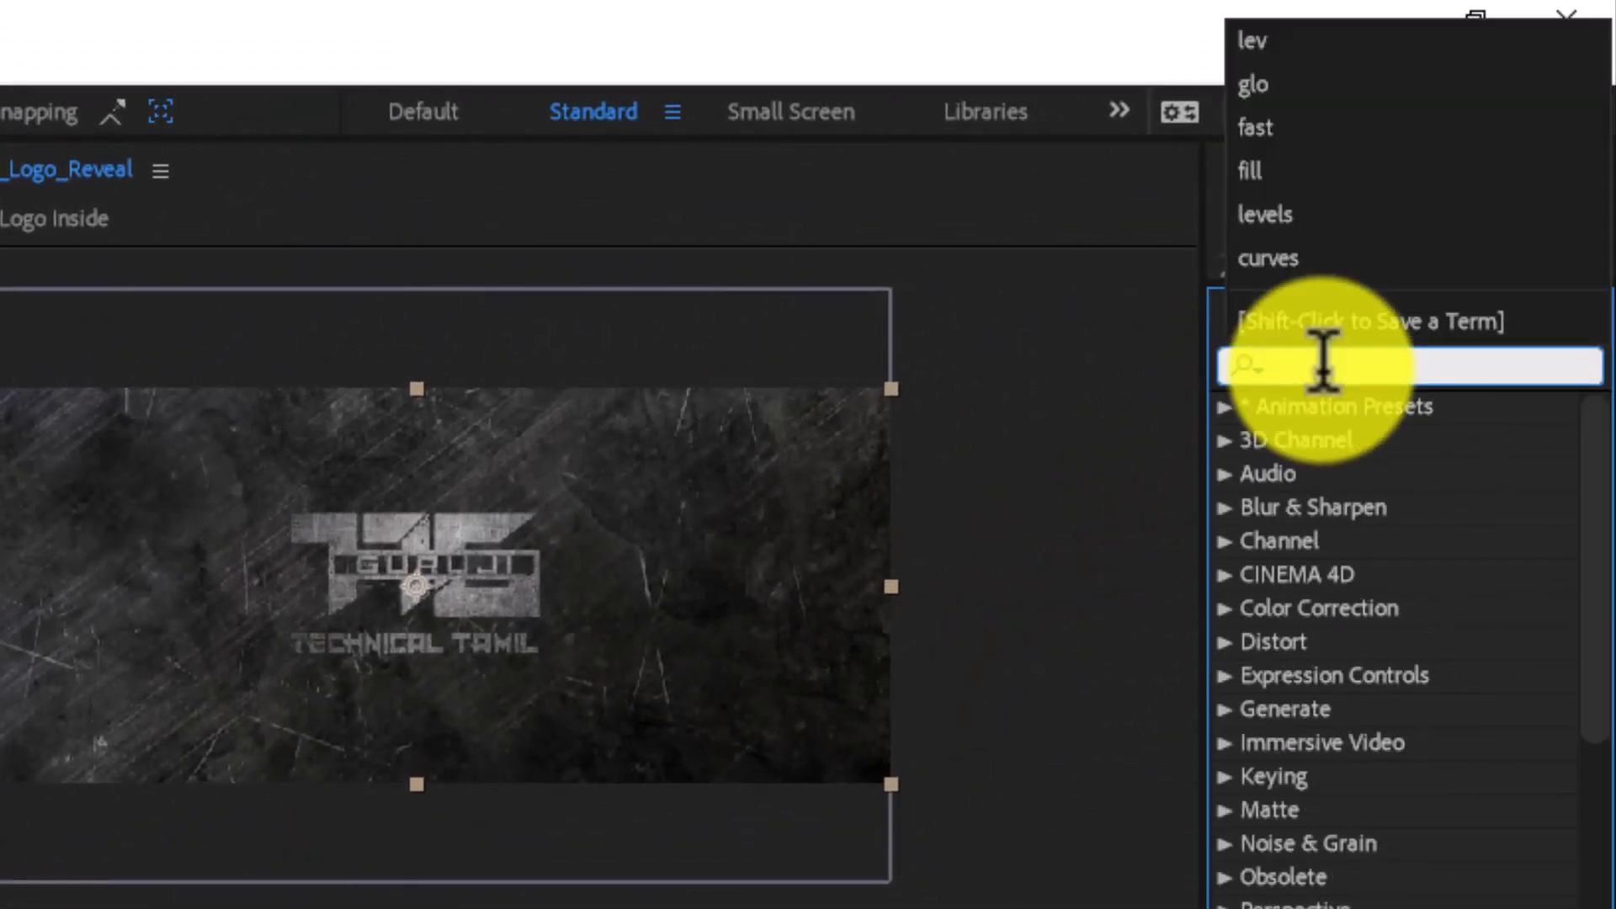
type("fill")
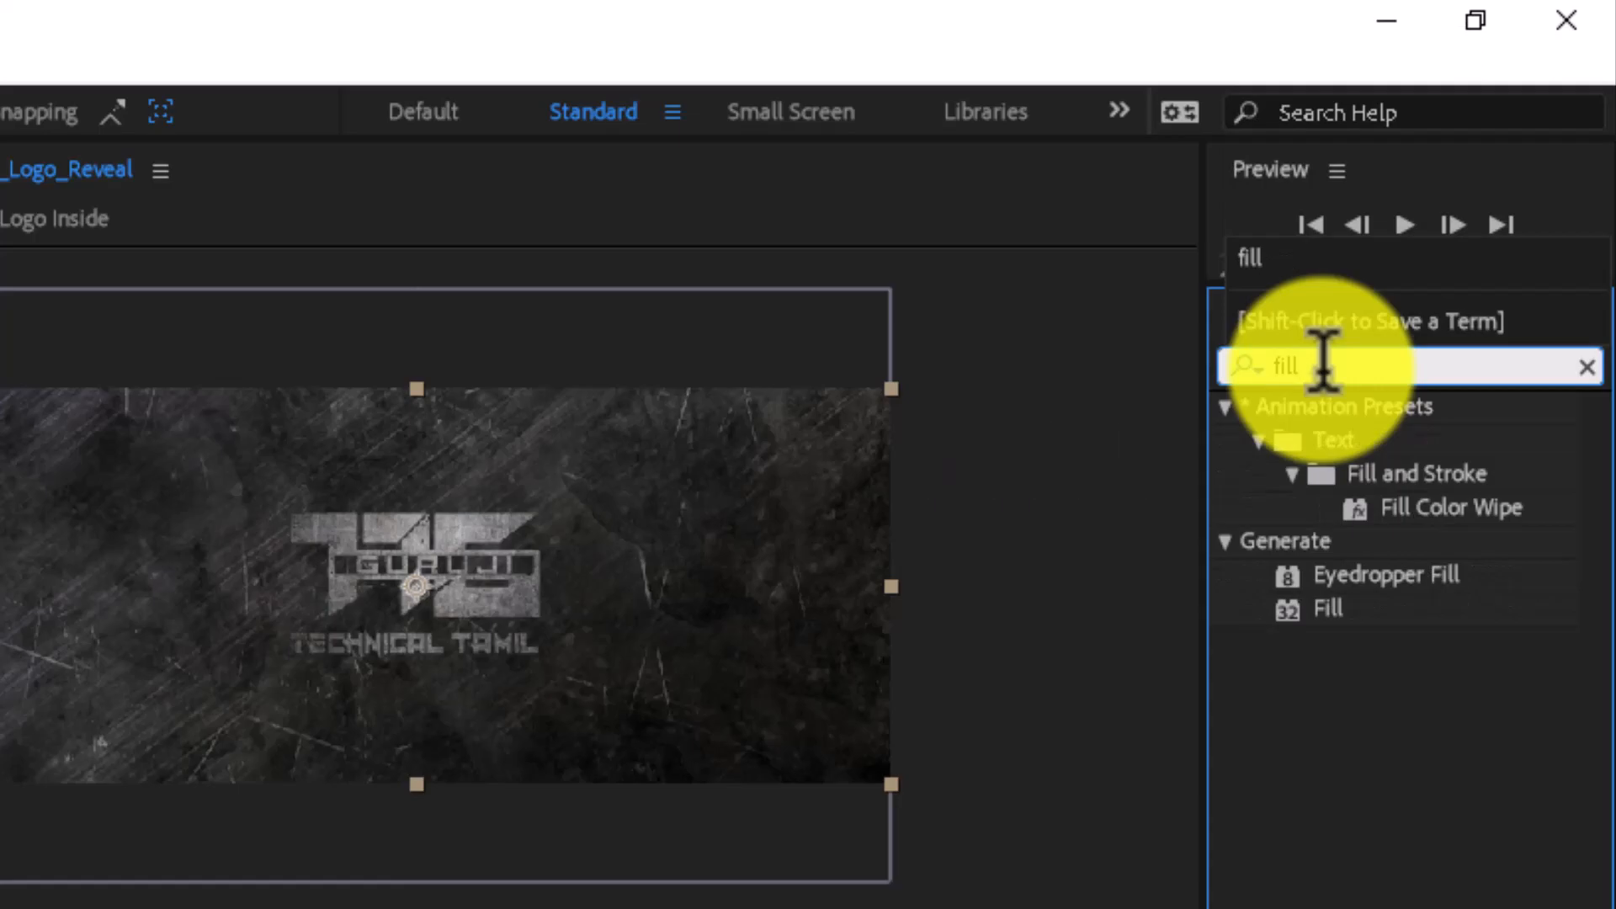
left_click(1328, 610)
left_click_drag(1427, 364, 295, 731)
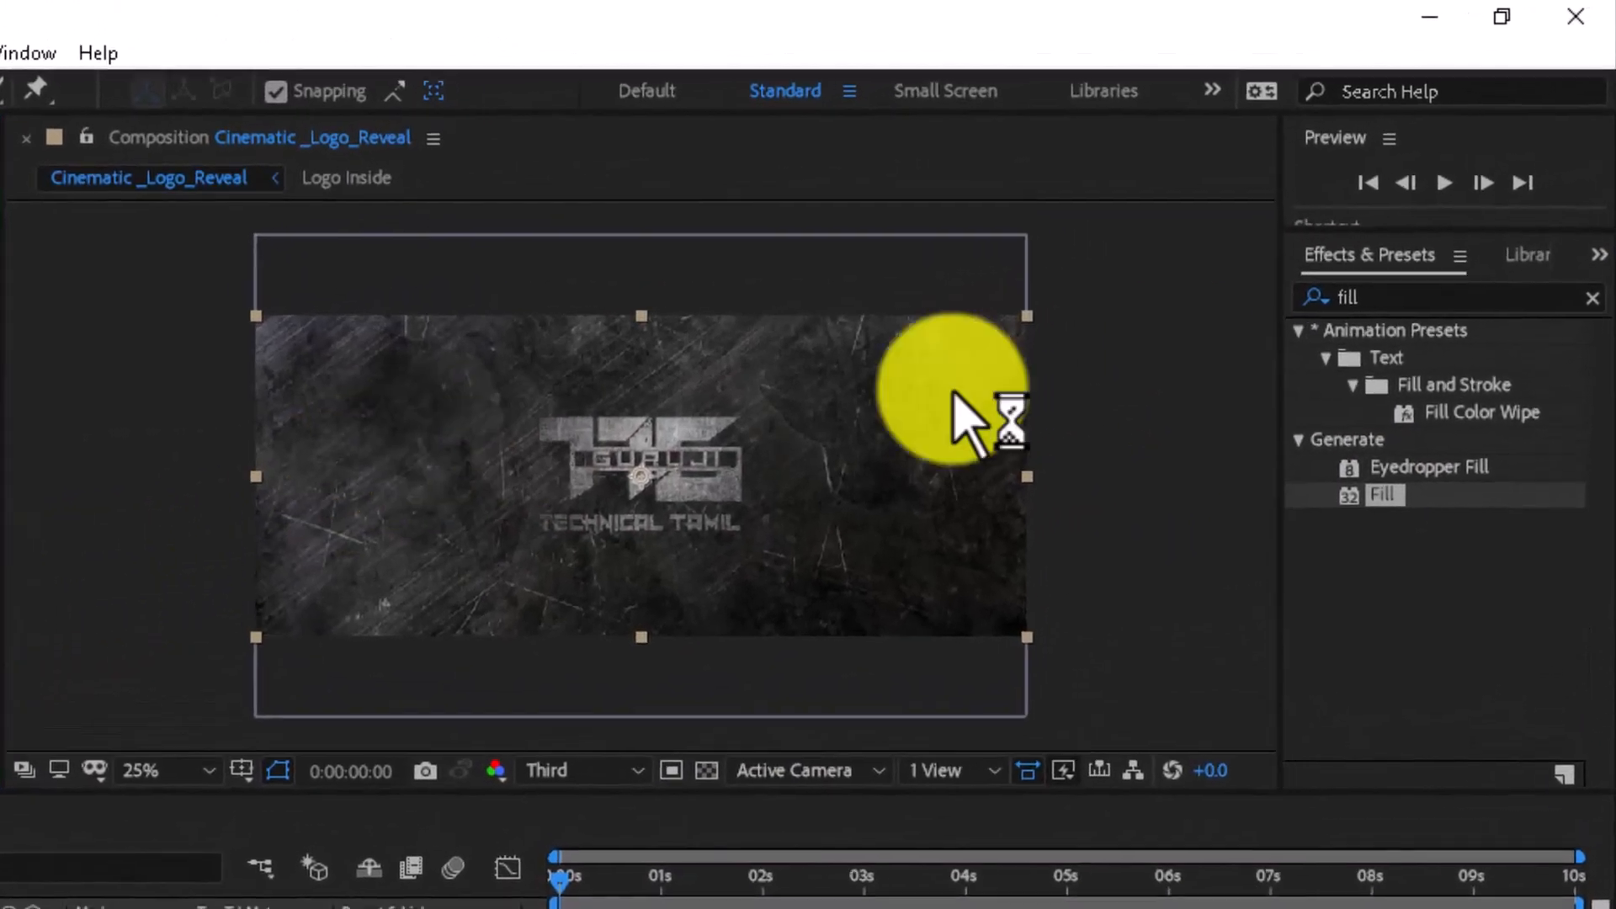
- Search the effects for fast, apply CC Radial Fast Blur to the lower Logo Inside layer, and set its Amount to 82
left_click(1406, 301)
left_click_drag(1405, 302, 1265, 310)
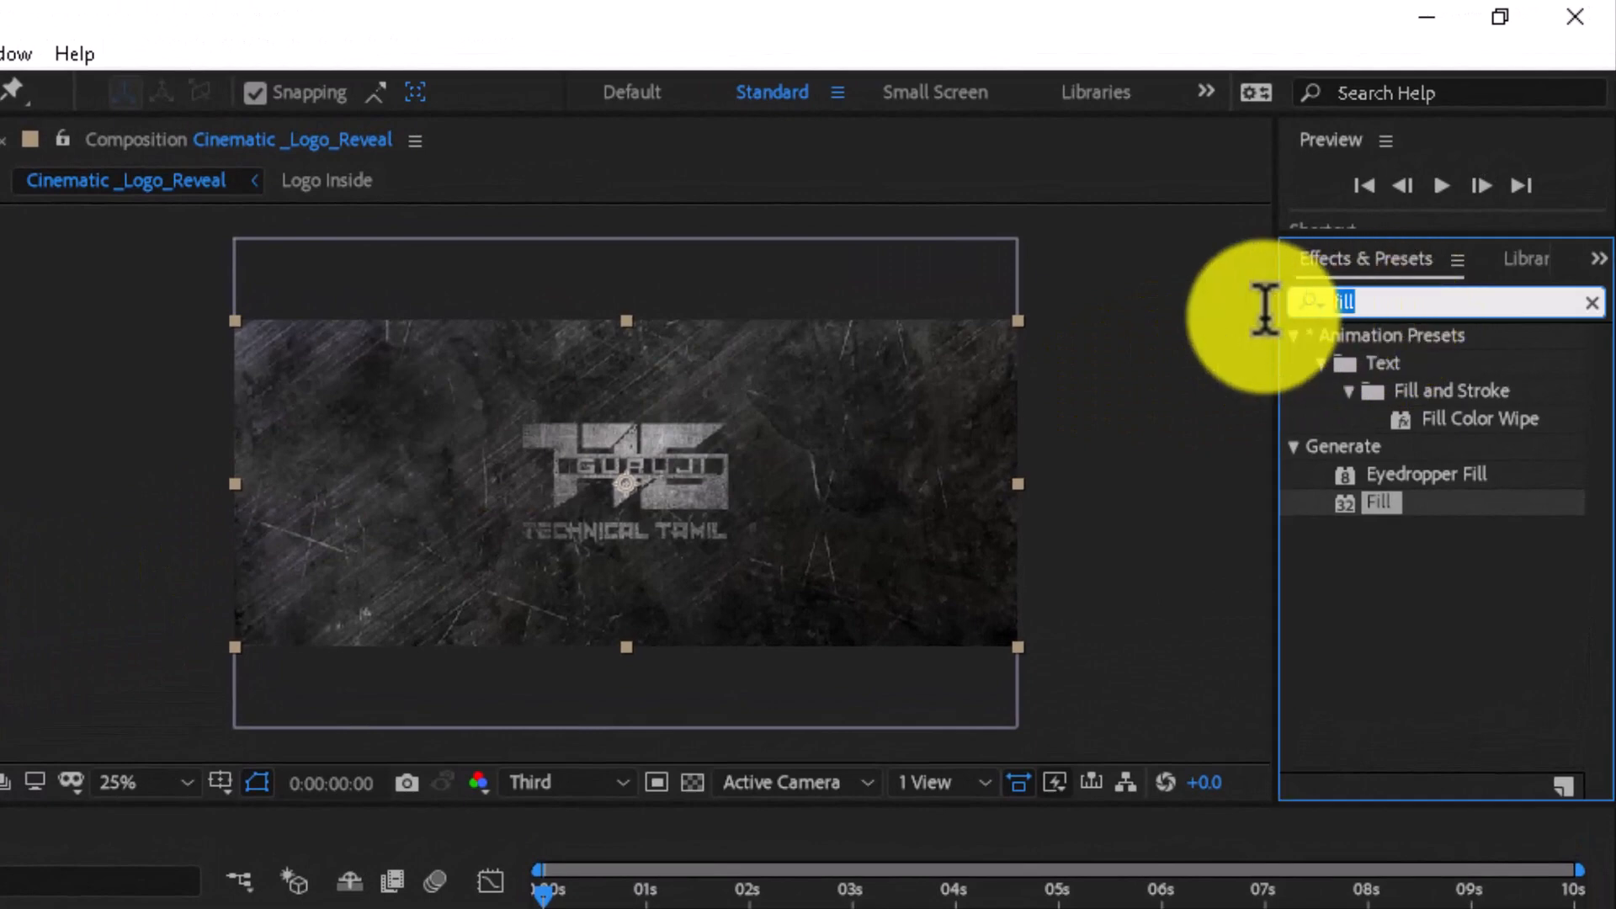
type("fa")
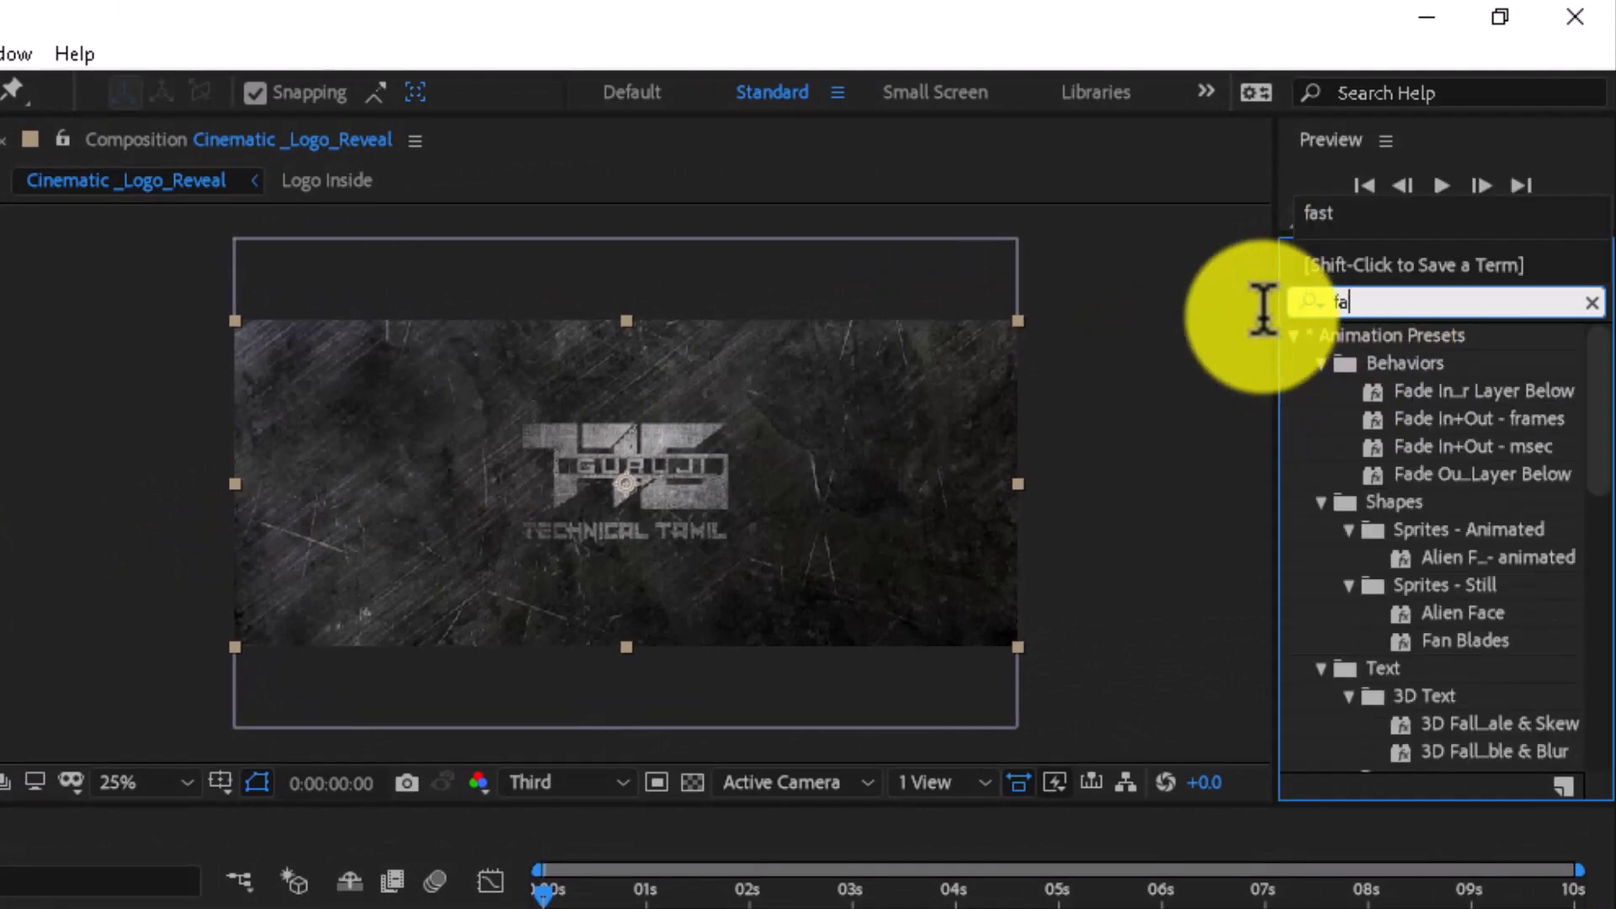
type("st")
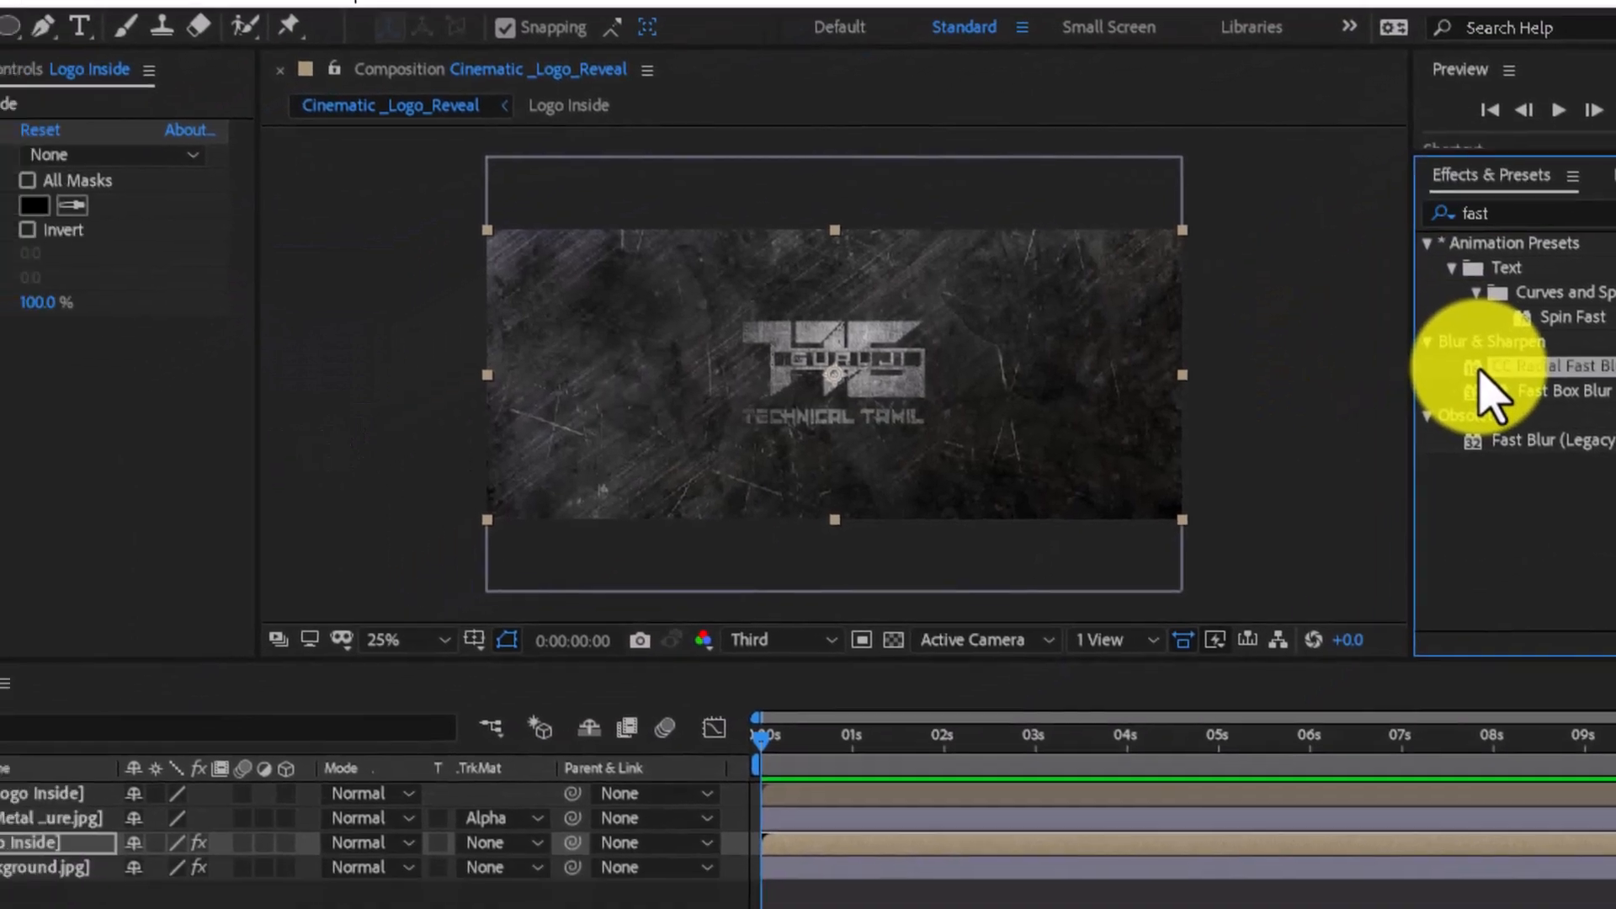
left_click_drag(1388, 420, 0, 898)
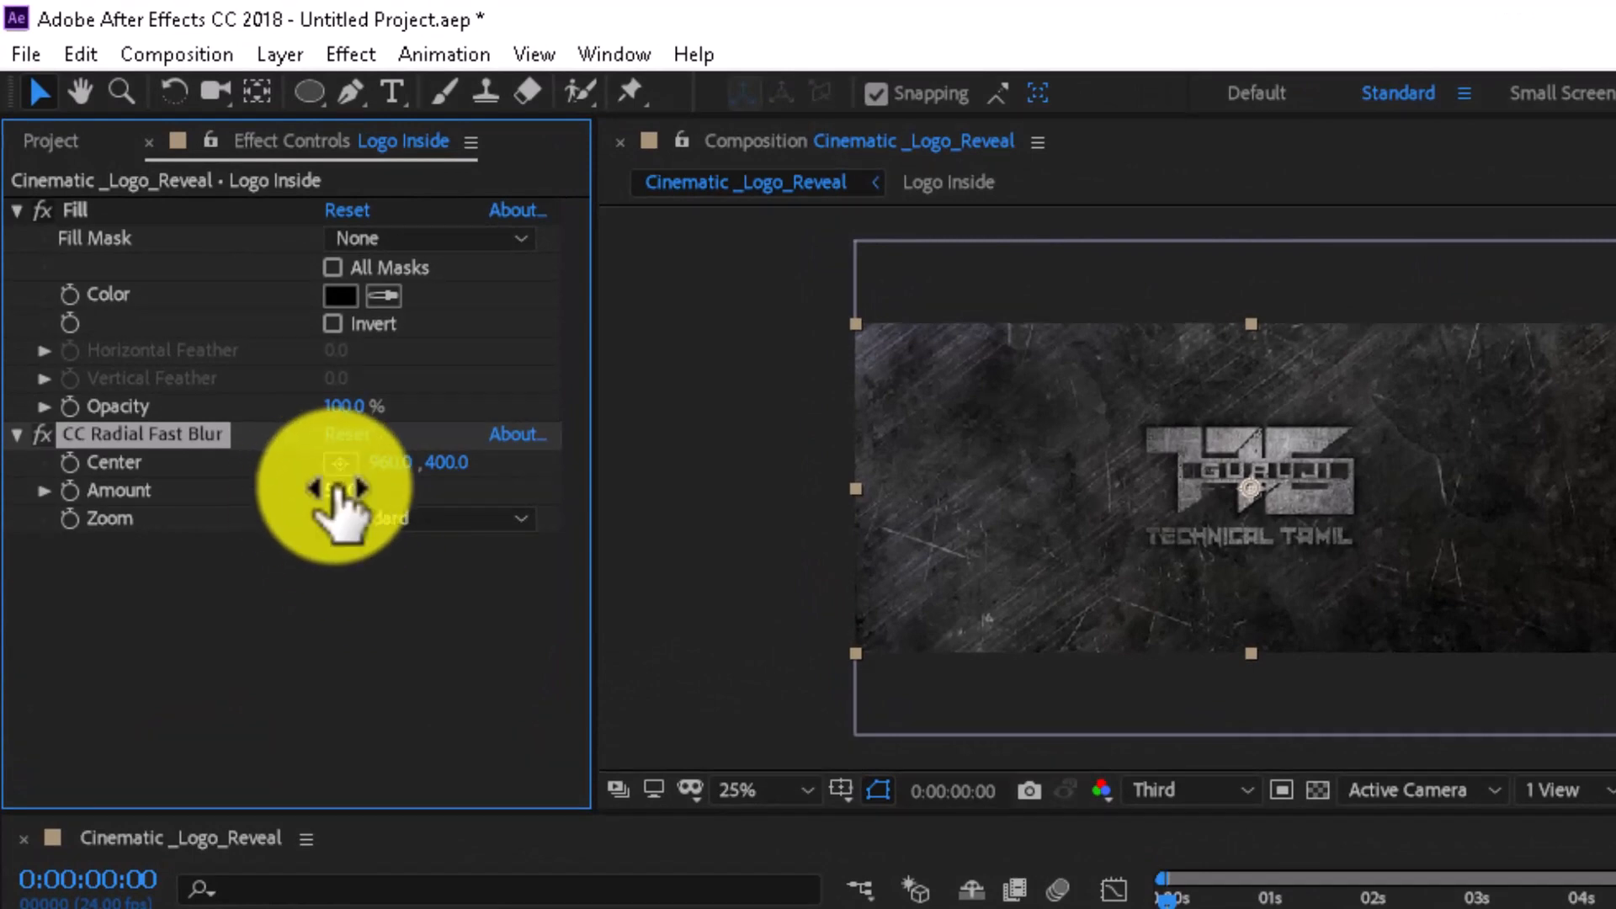
left_click_drag(342, 498, 398, 493)
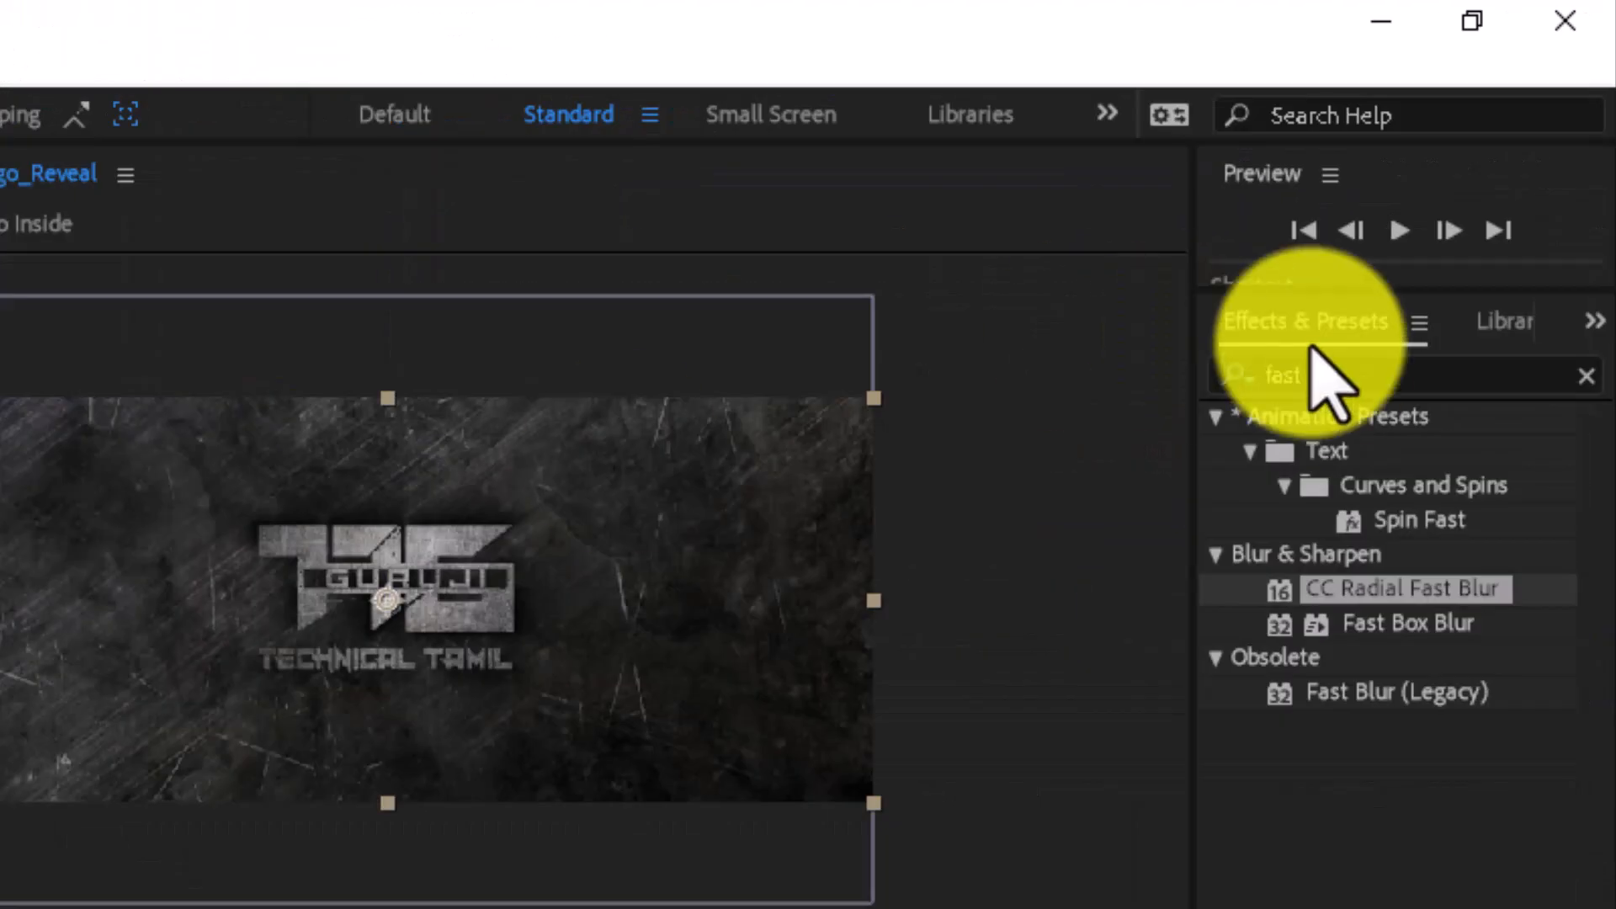
- Search the effects for glow and apply Glow to the lower Logo Inside layer
left_click(1330, 374)
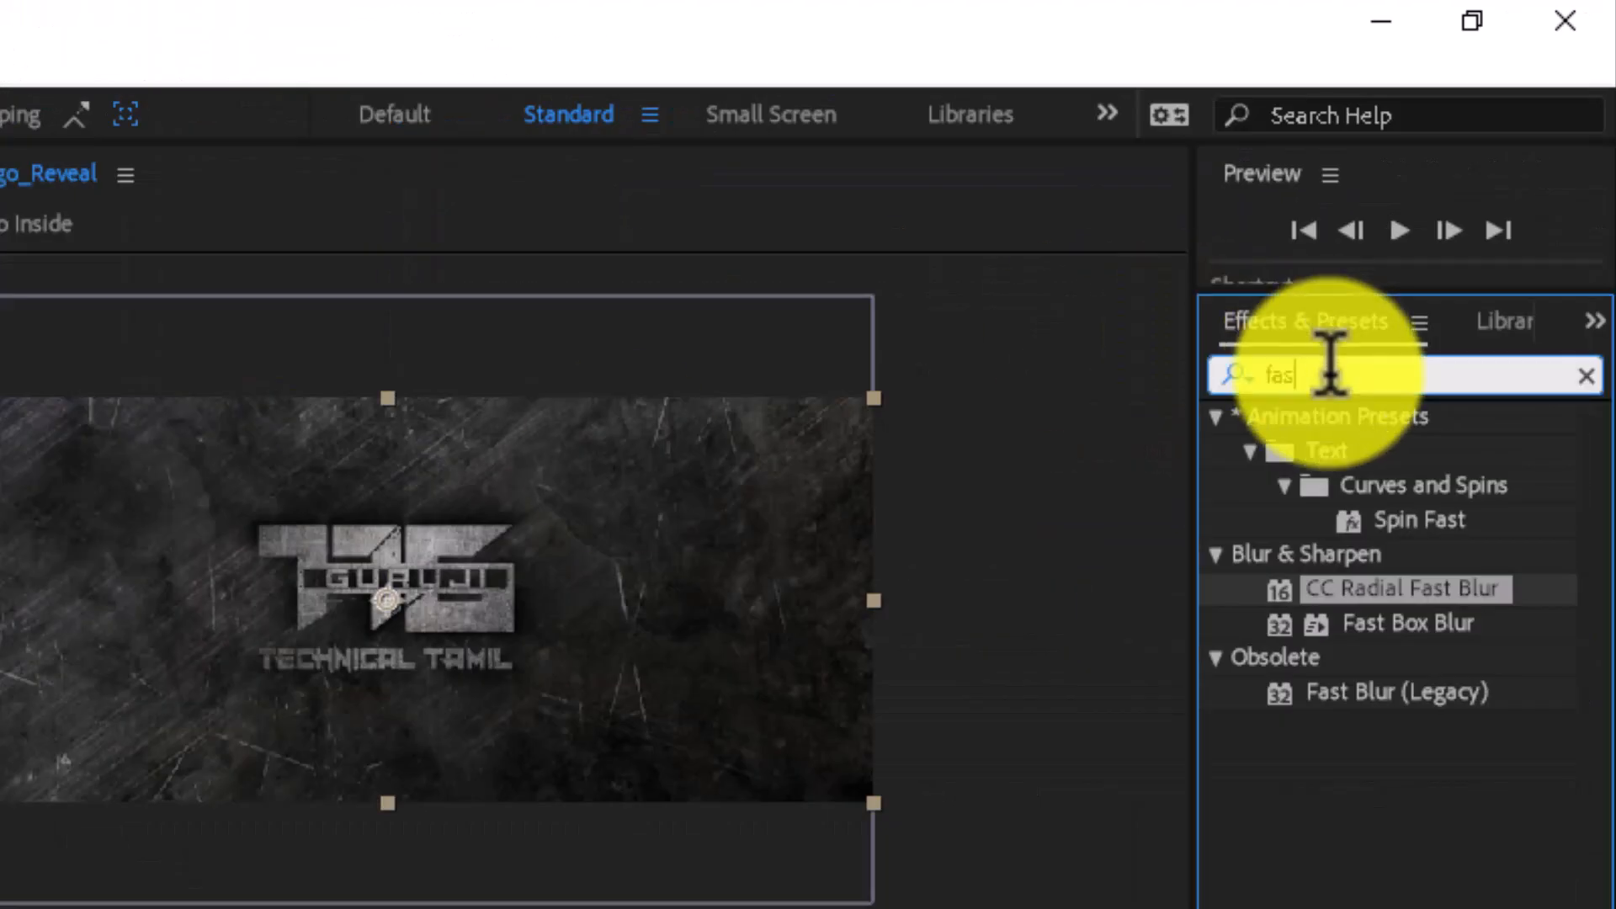
key("BackSpace")
key("BackSpace")
key("BackSpace")
type("glow")
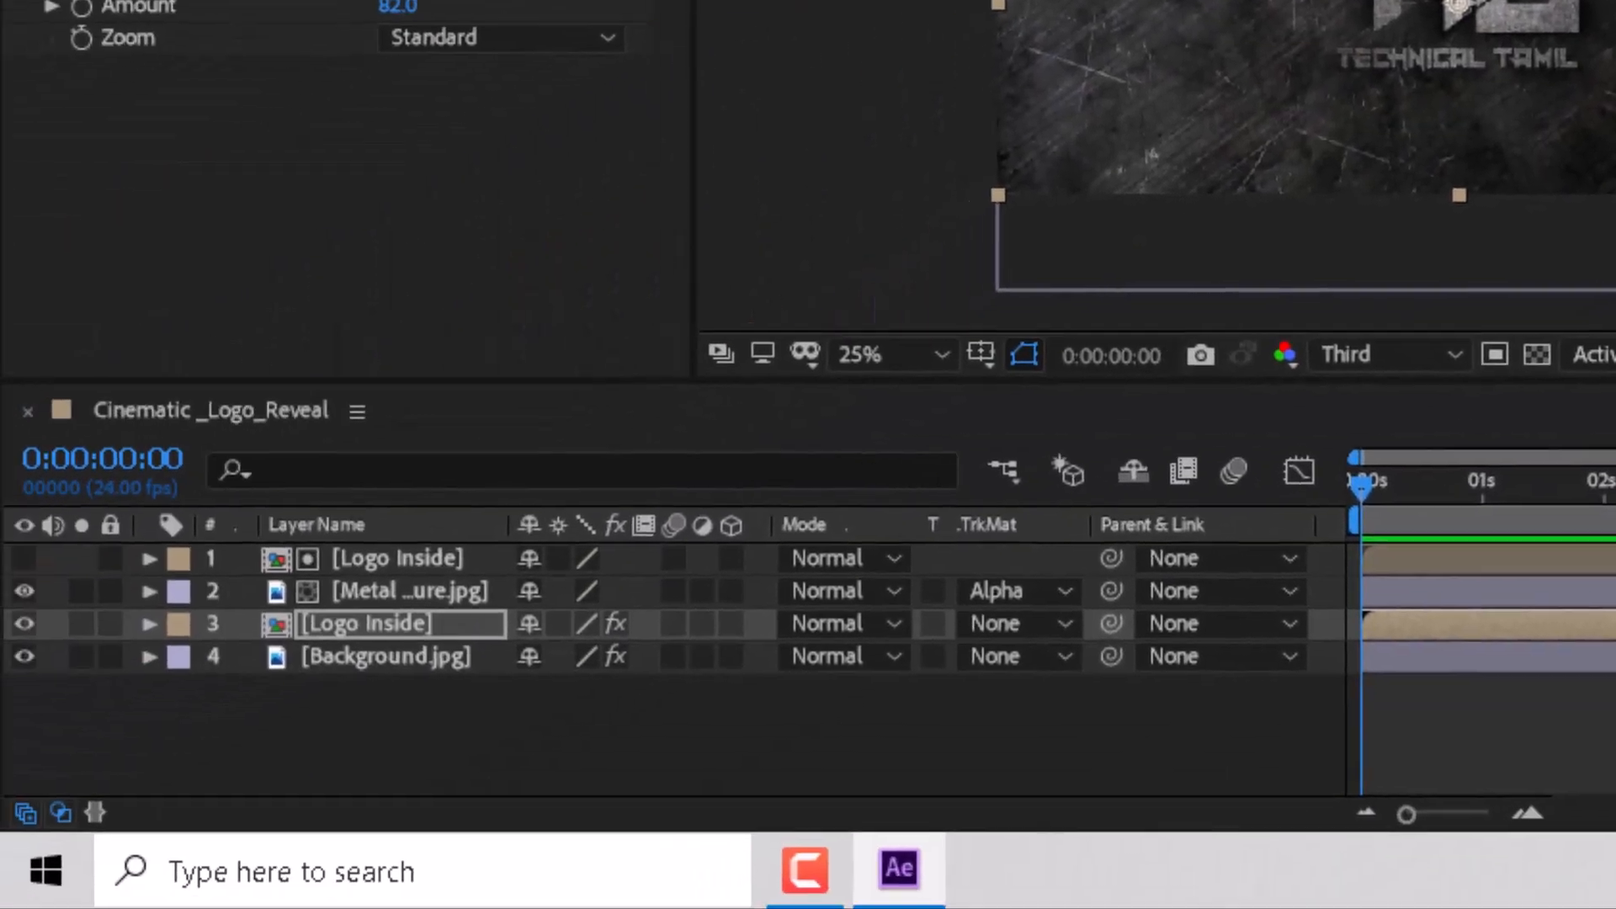
left_click_drag(1368, 624, 239, 733)
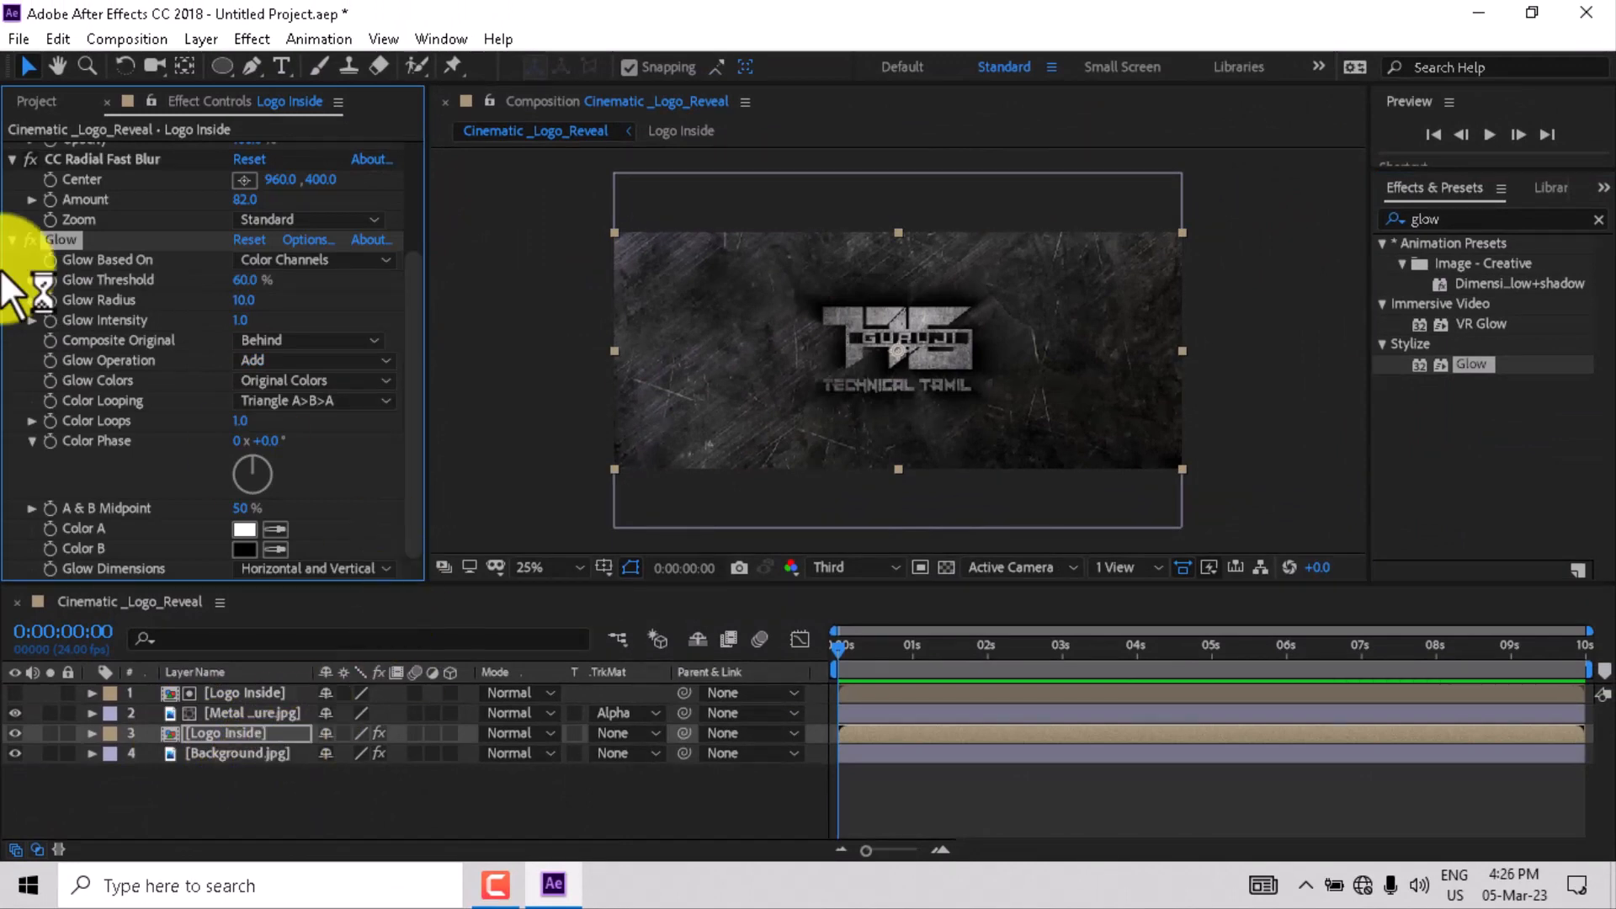
- Move the CC Radial Fast Blur center up above the logo to about 960, 120
left_click(67, 224)
left_click_drag(892, 352, 861, 271)
- Add a Bevel and Emboss layer style to the Metal Texture layer
right_click(337, 627)
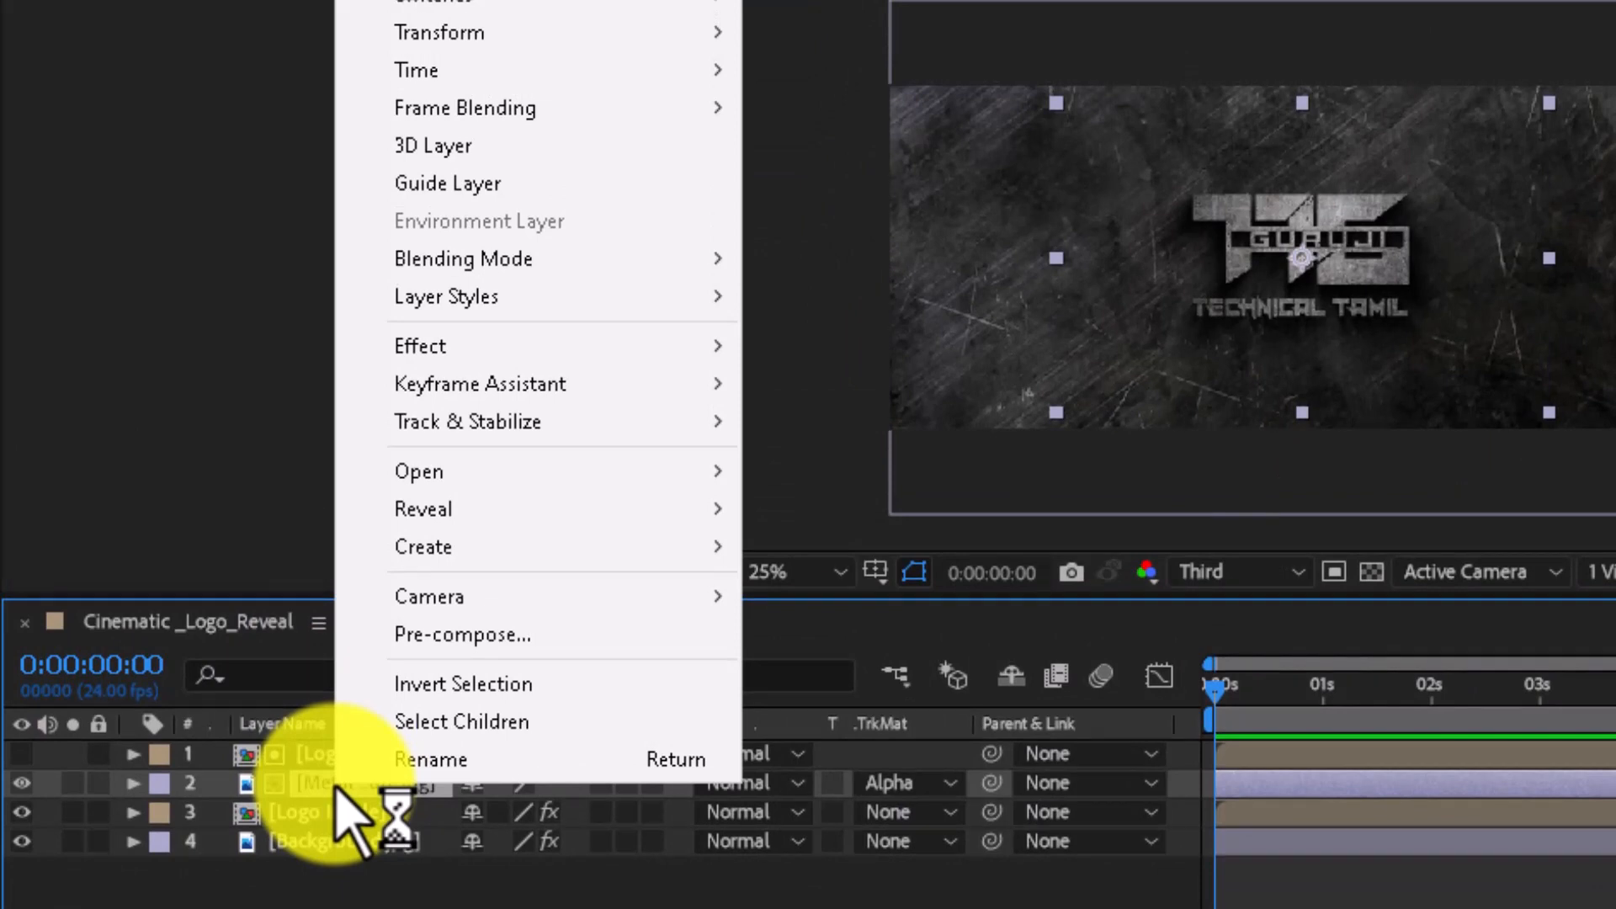
mouse_move(510, 295)
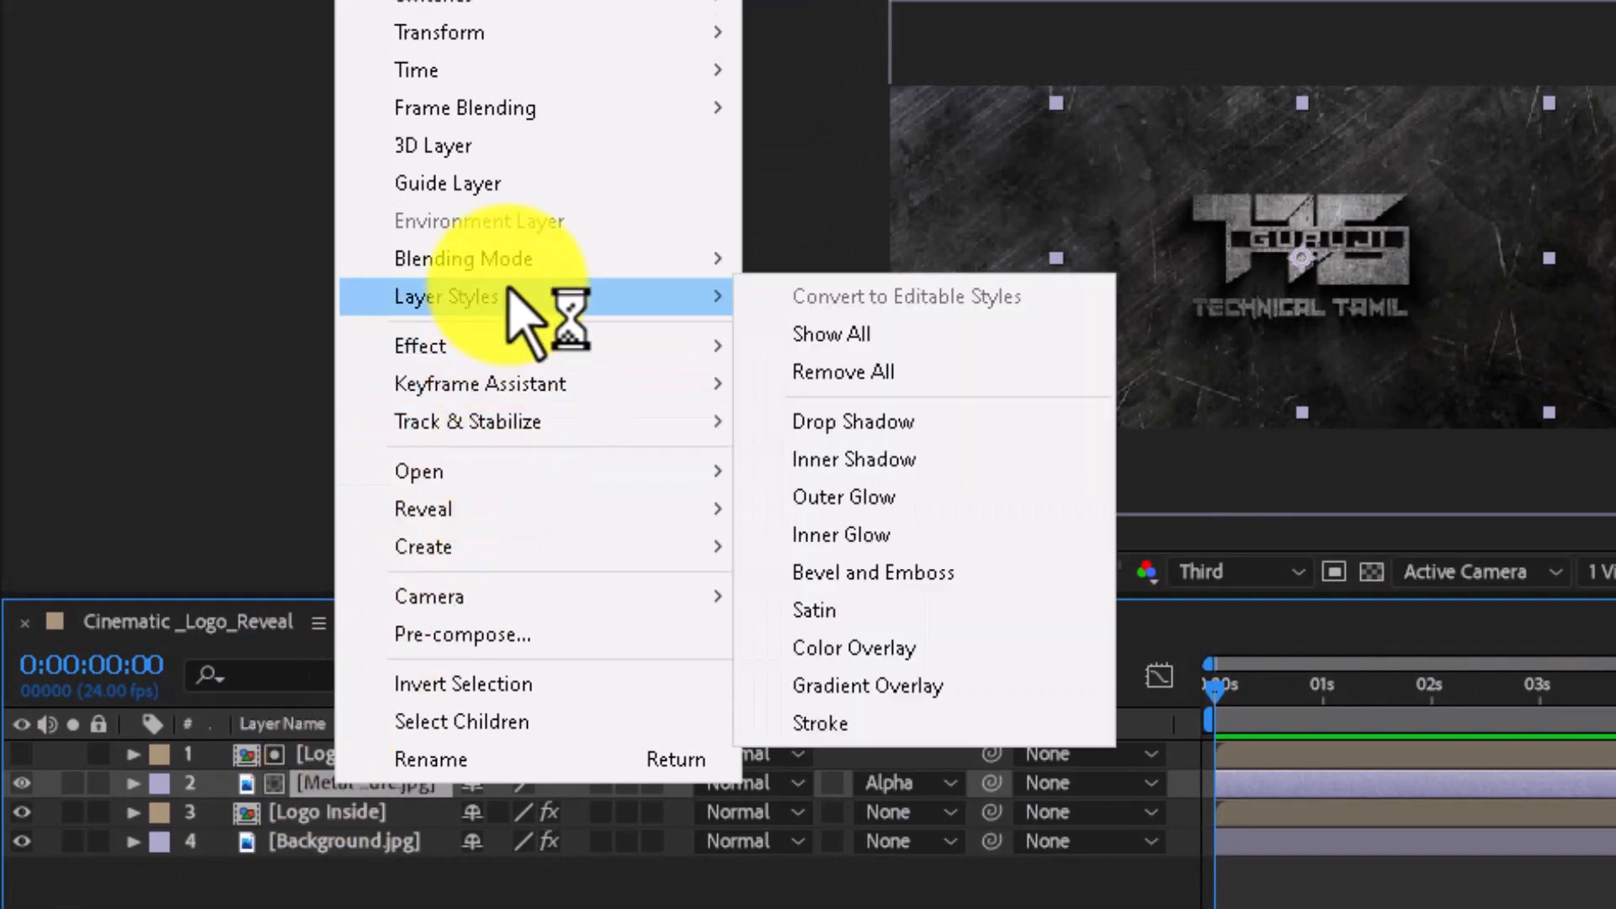
left_click(808, 572)
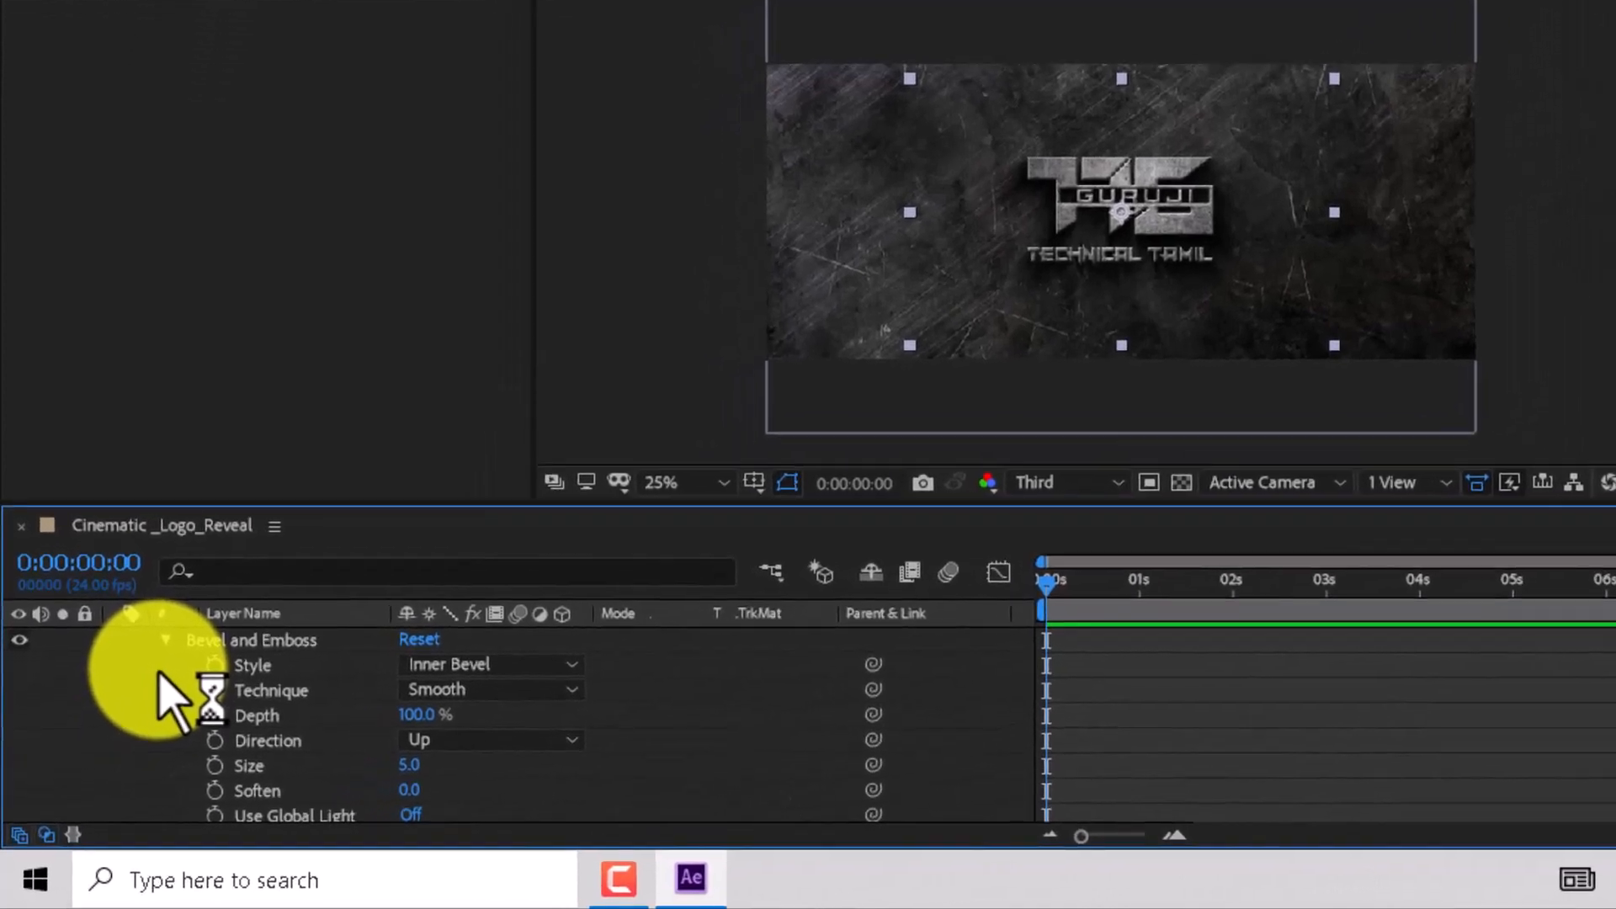
- Set the Bevel and Emboss Size to 250, Depth to 200%, and Soften to 16
scroll(129, 714, "down", 1)
left_click_drag(388, 584, 389, 541)
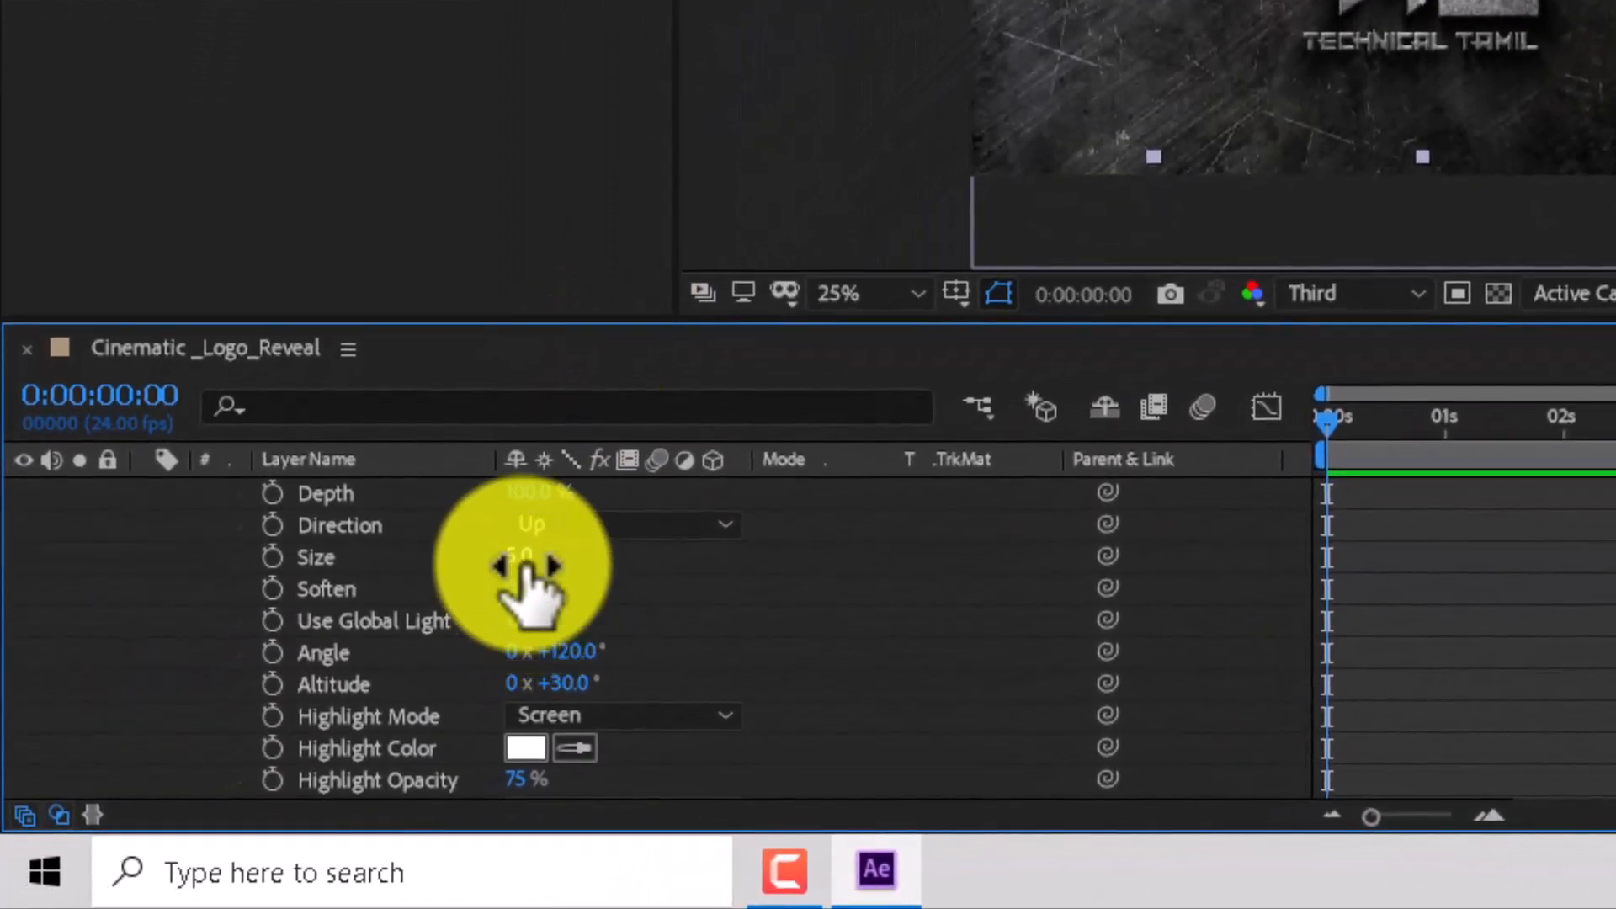
left_click_drag(507, 559, 1164, 541)
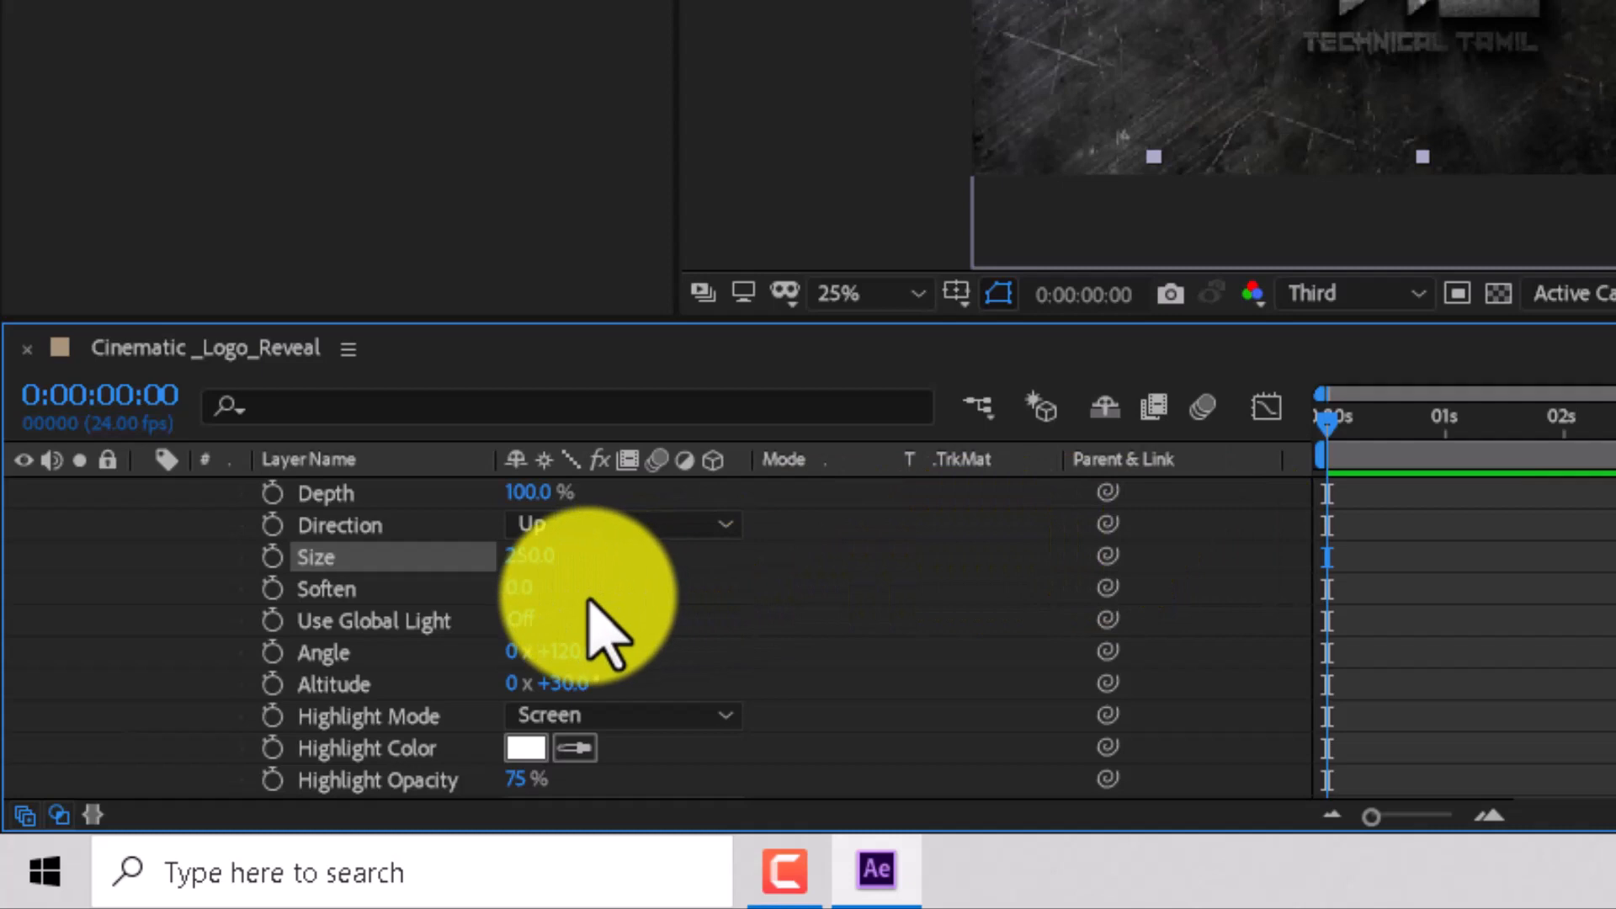
left_click(539, 491)
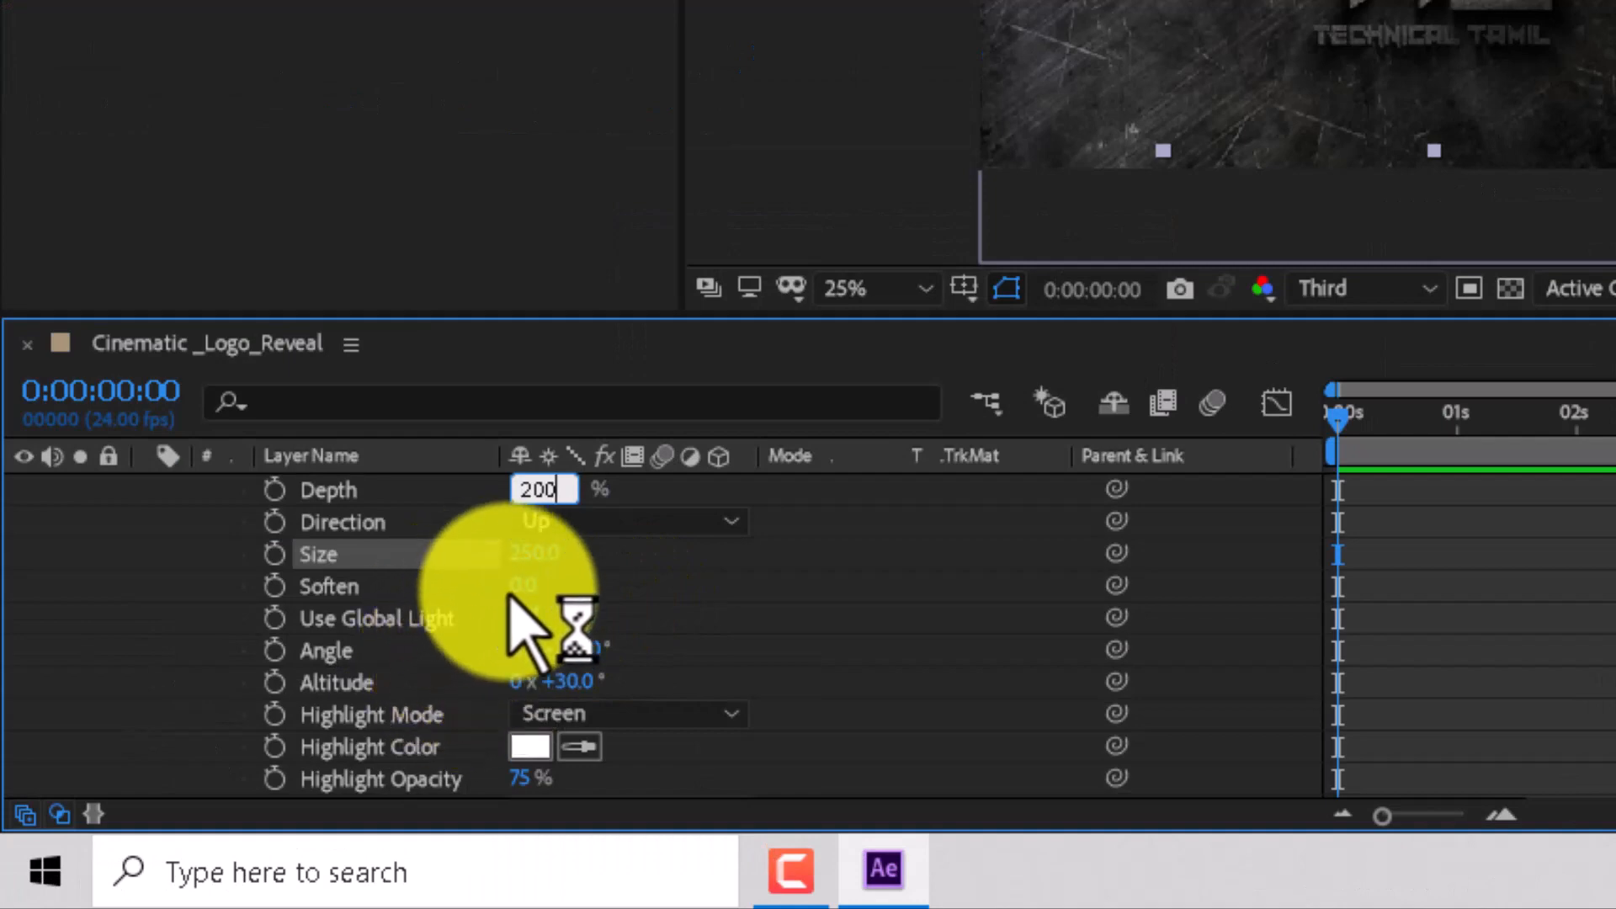
left_click_drag(518, 586, 1237, 606)
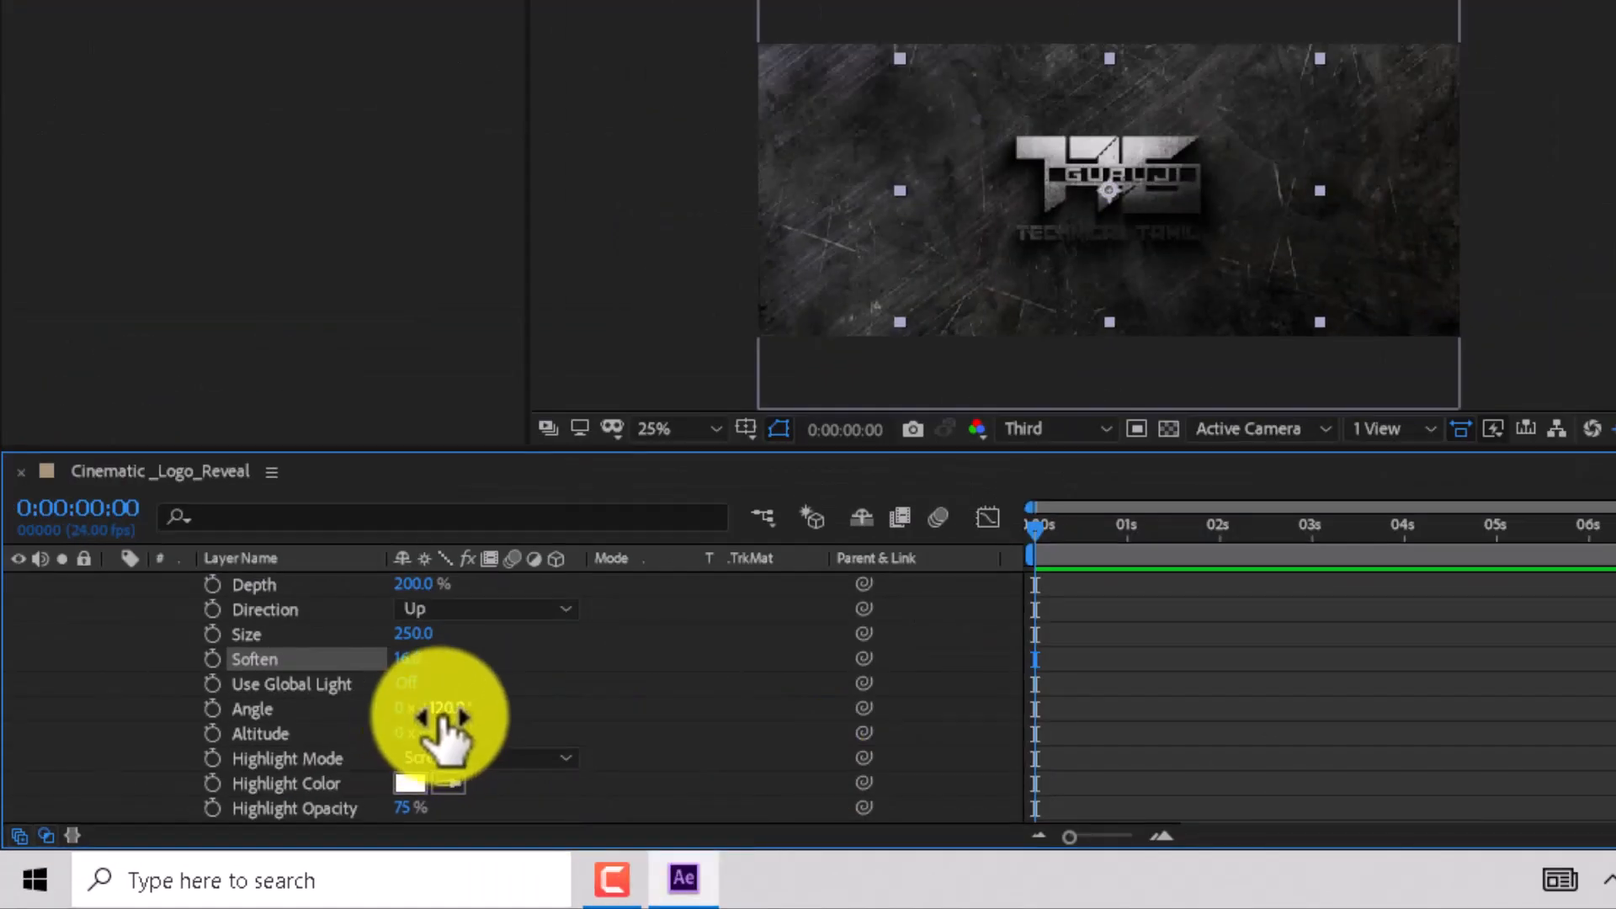
left_click_drag(583, 649, 659, 659)
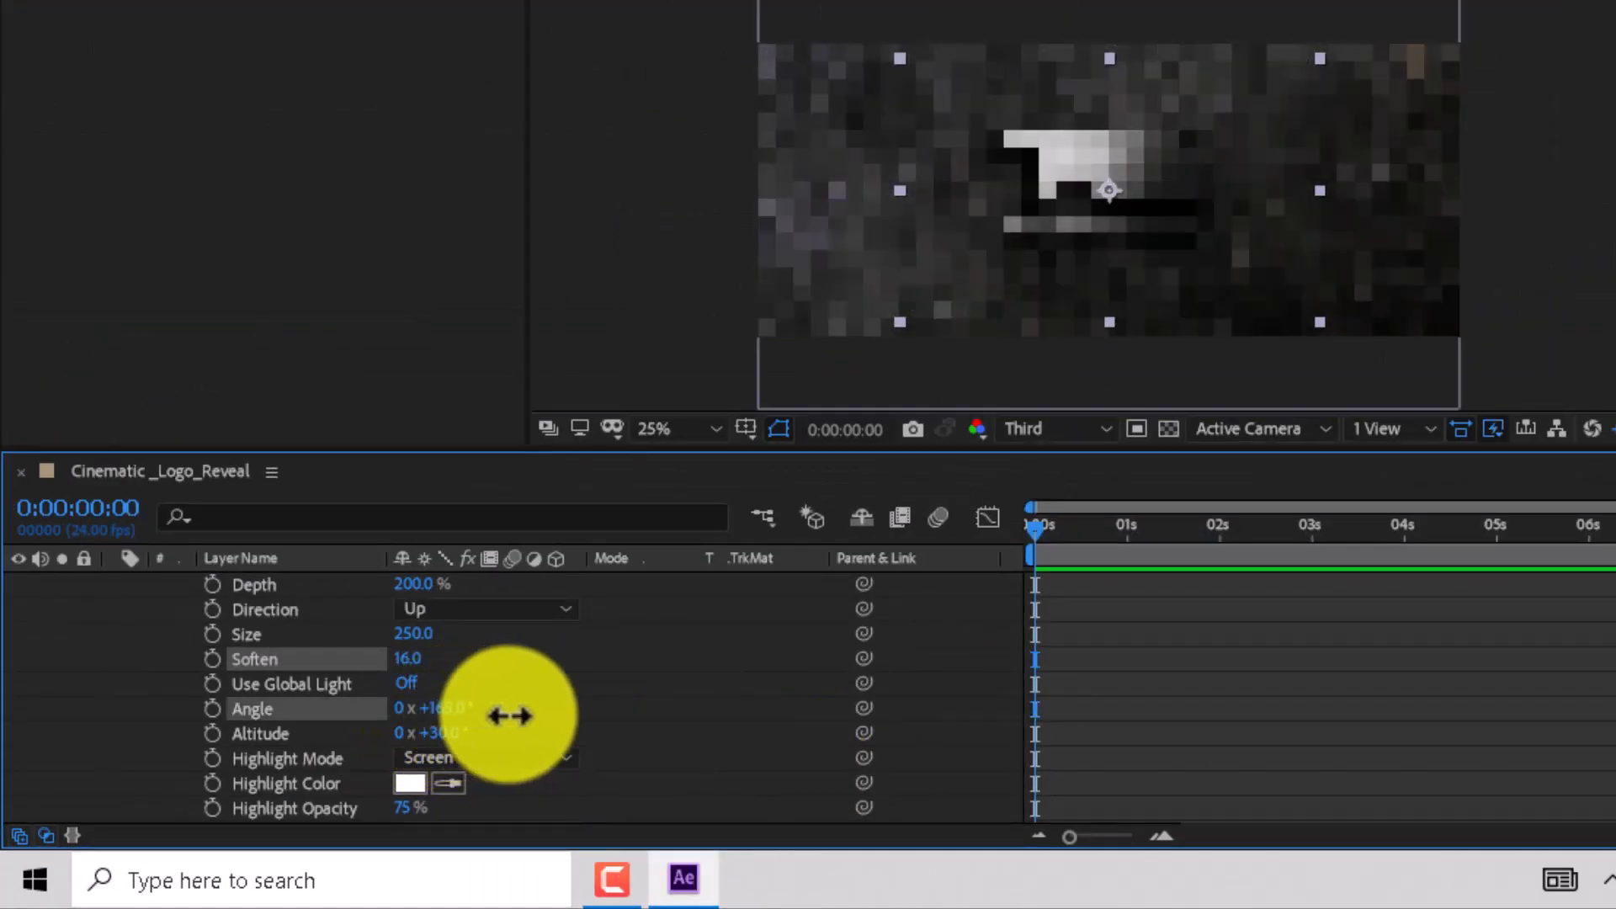
left_click_drag(510, 716, 437, 714)
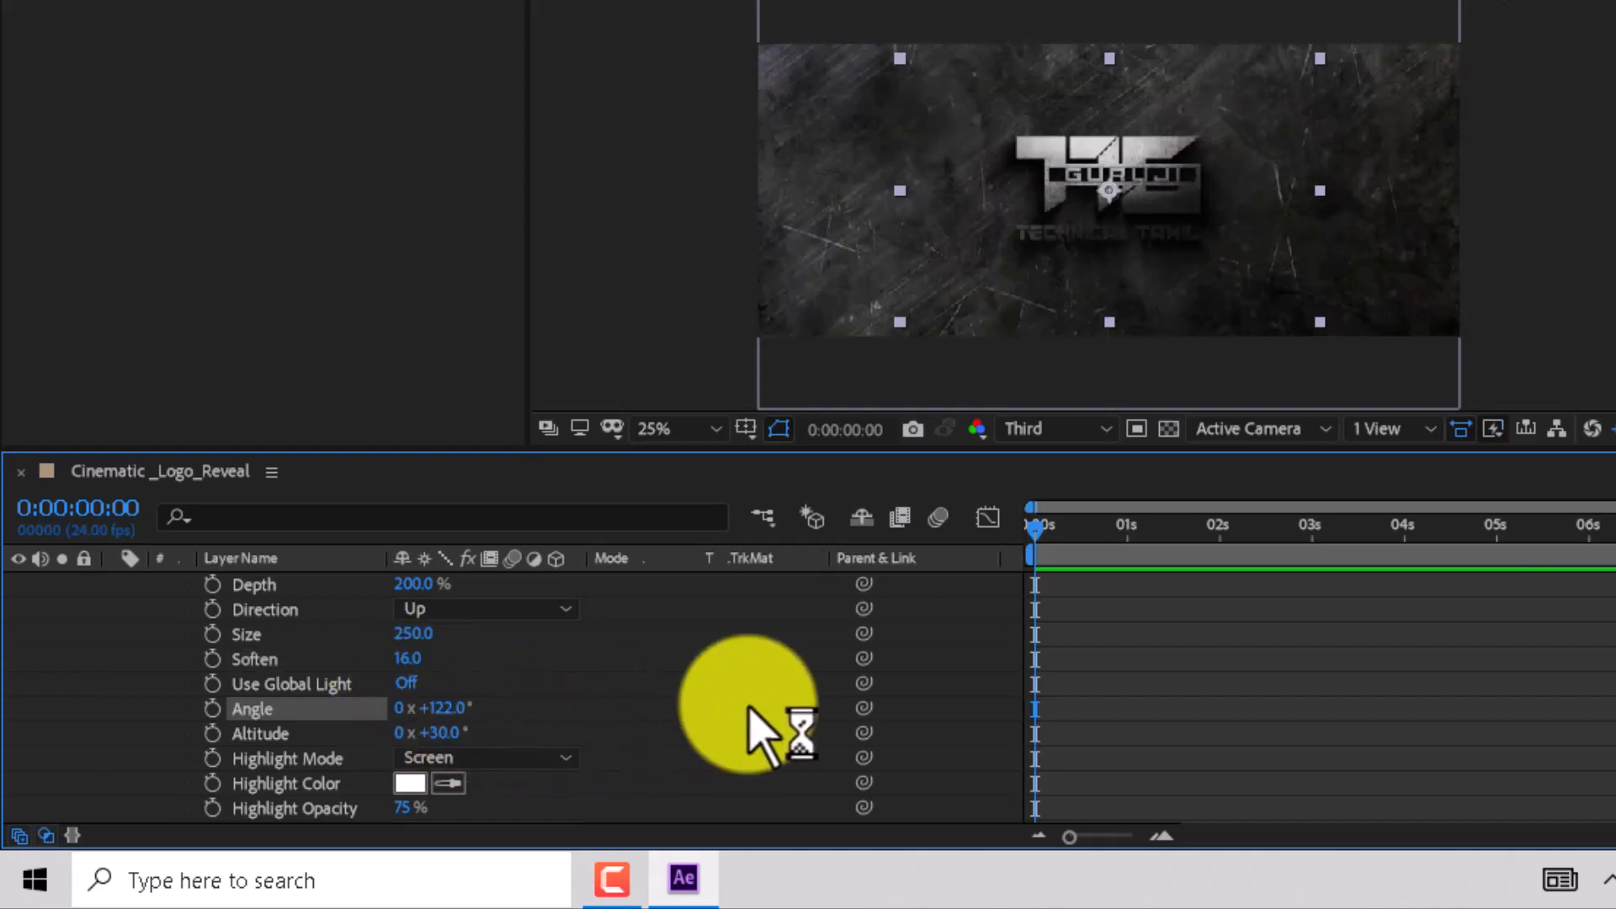
key("ctrl+z")
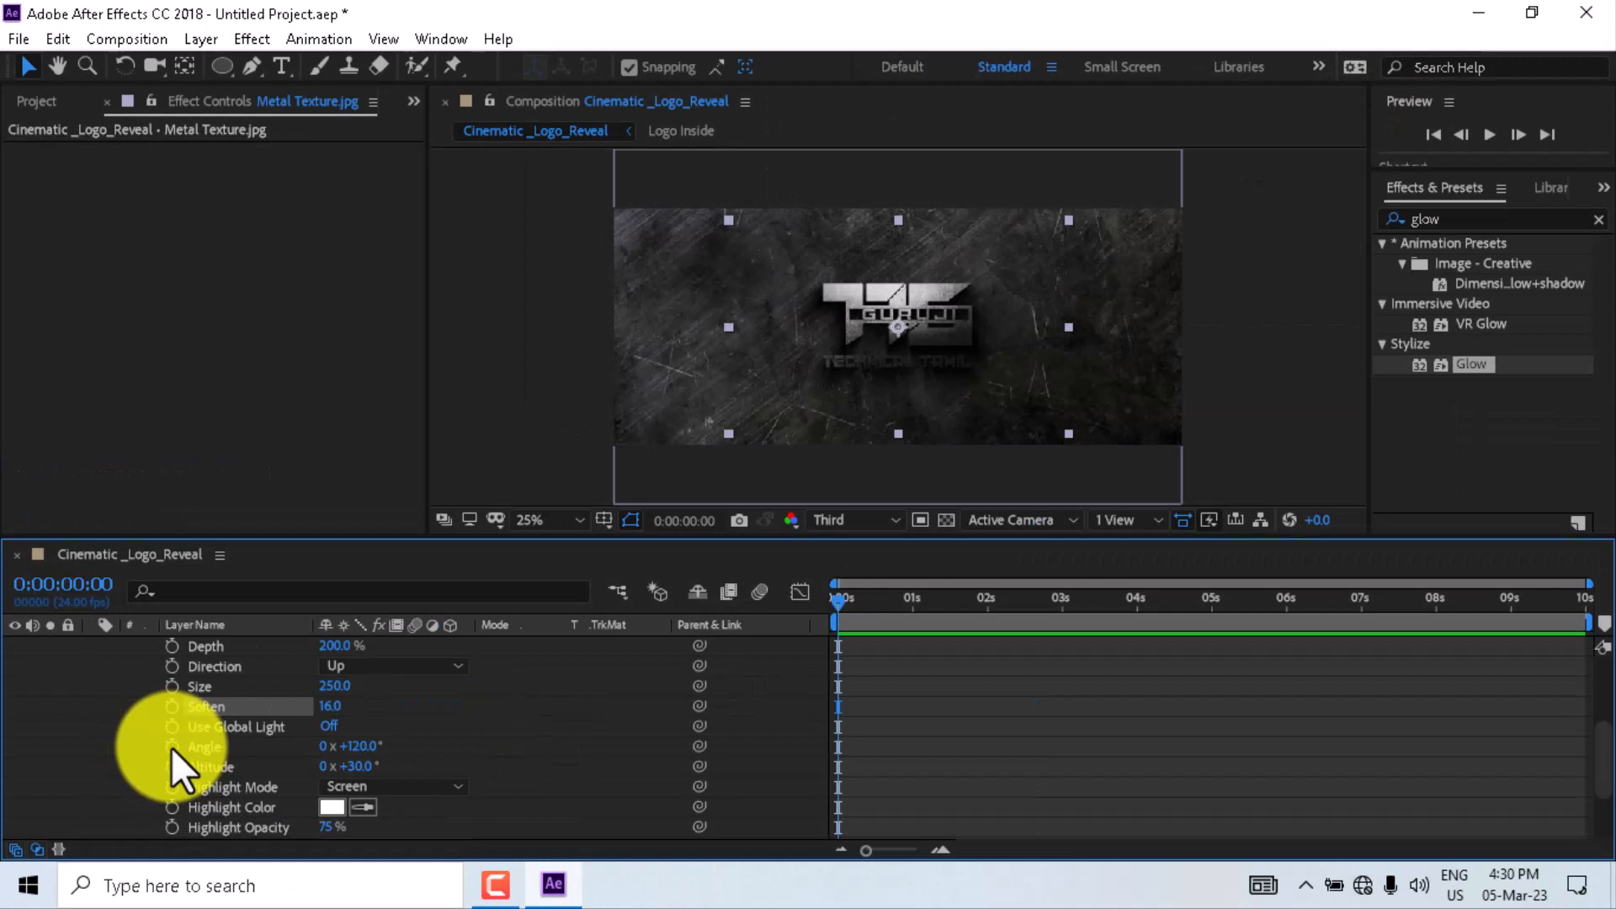
- Keyframe the bevel Angle at 120° at the start and 280° at the end of the composition
left_click(212, 709)
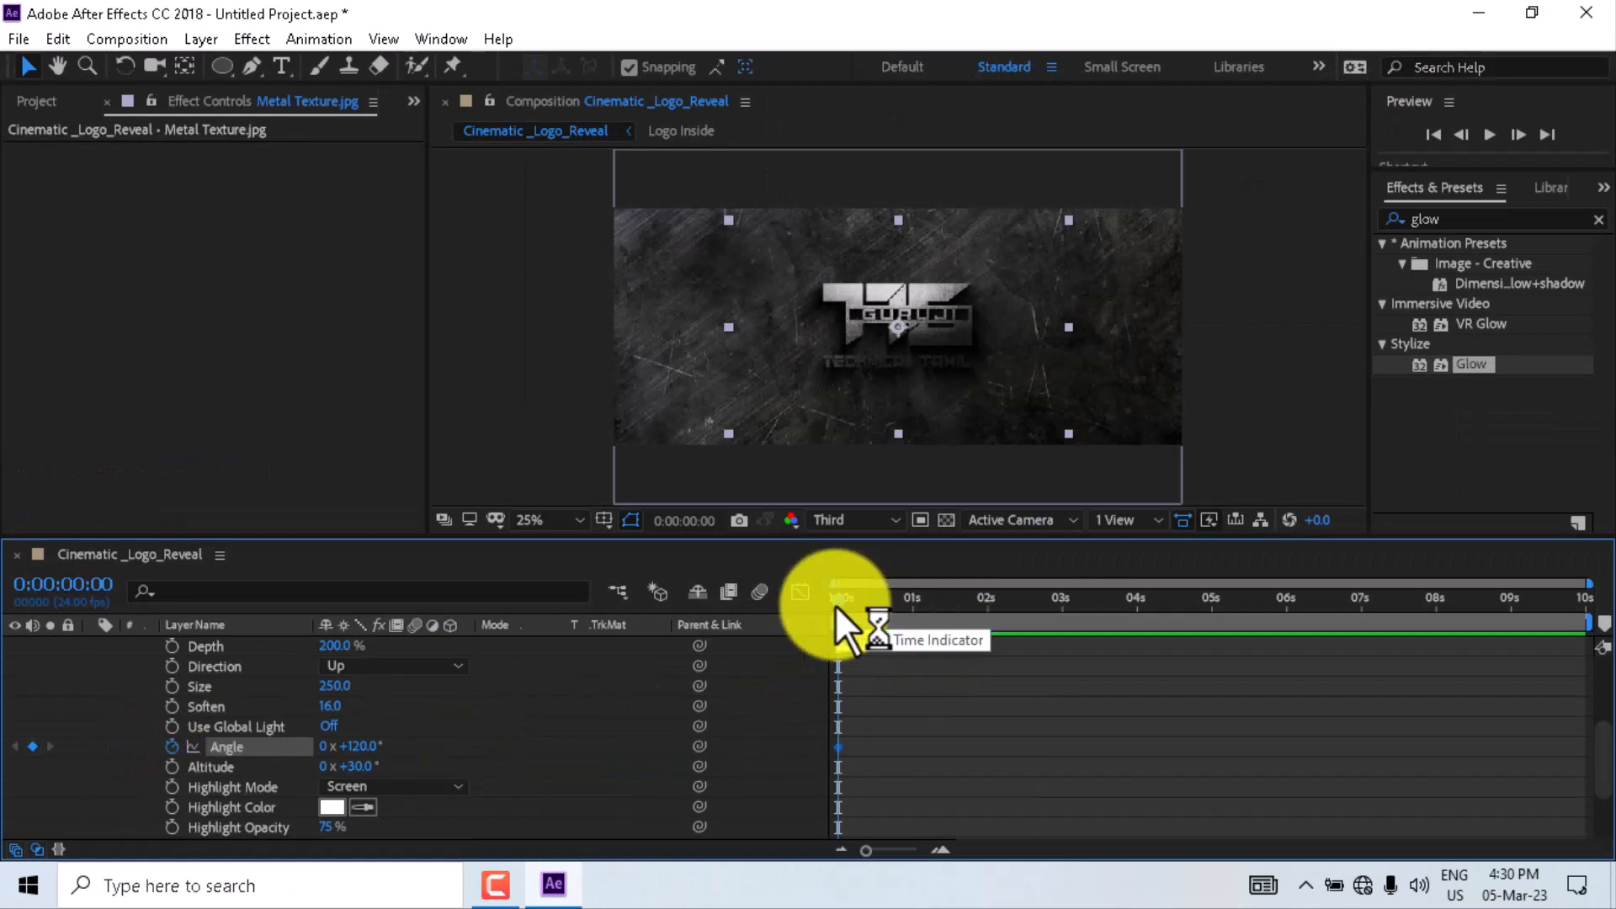
left_click_drag(835, 604, 1594, 634)
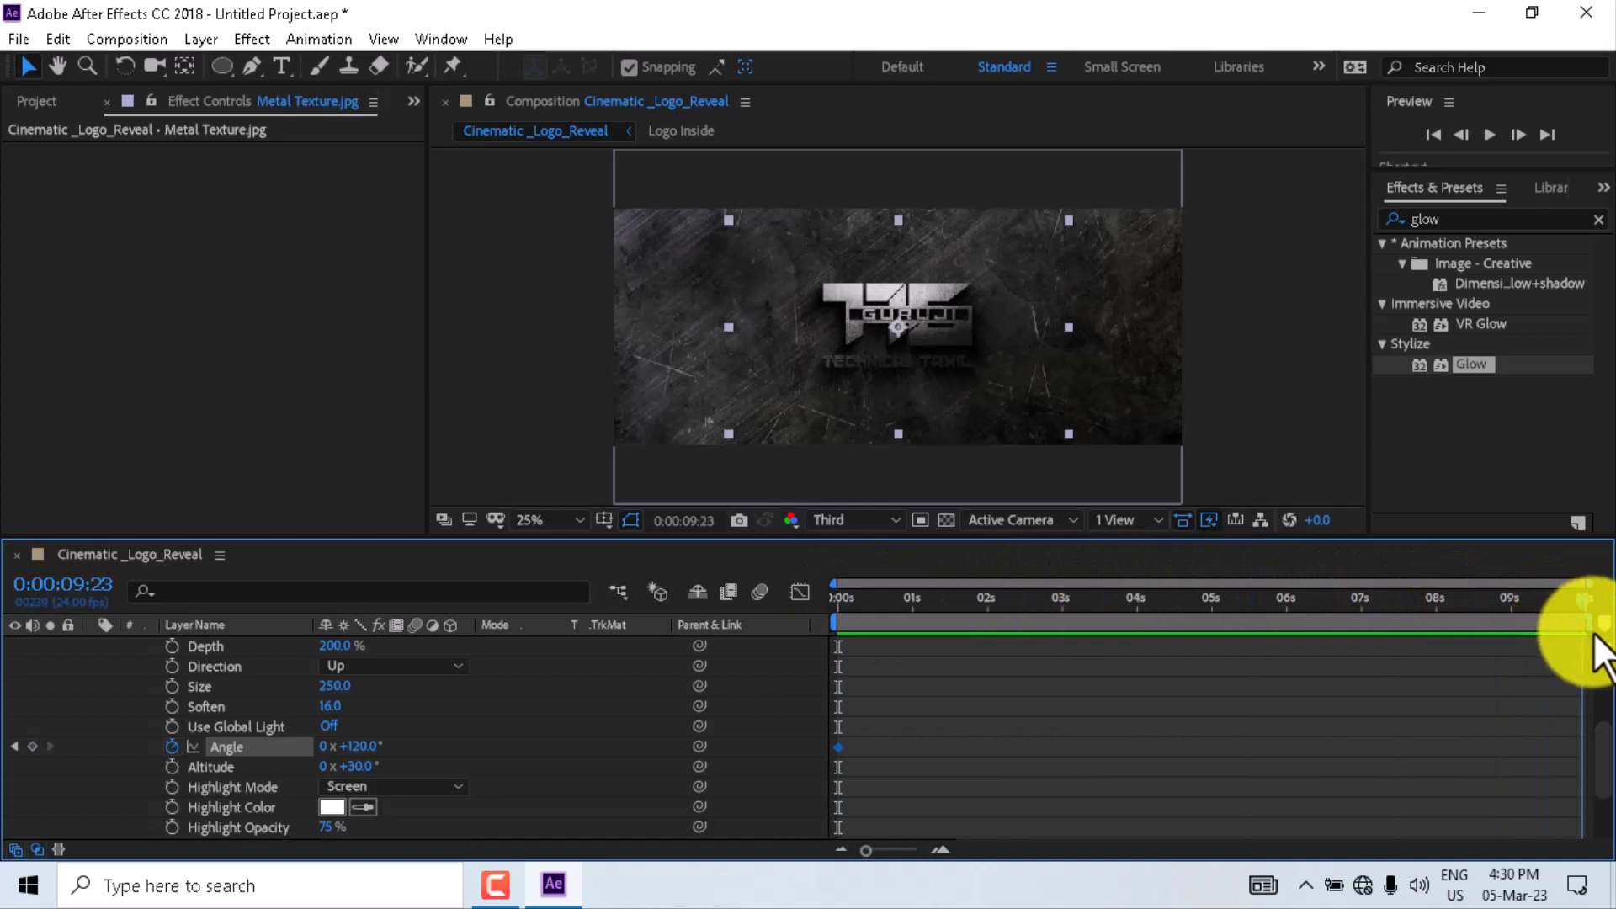
left_click_drag(360, 747, 551, 751)
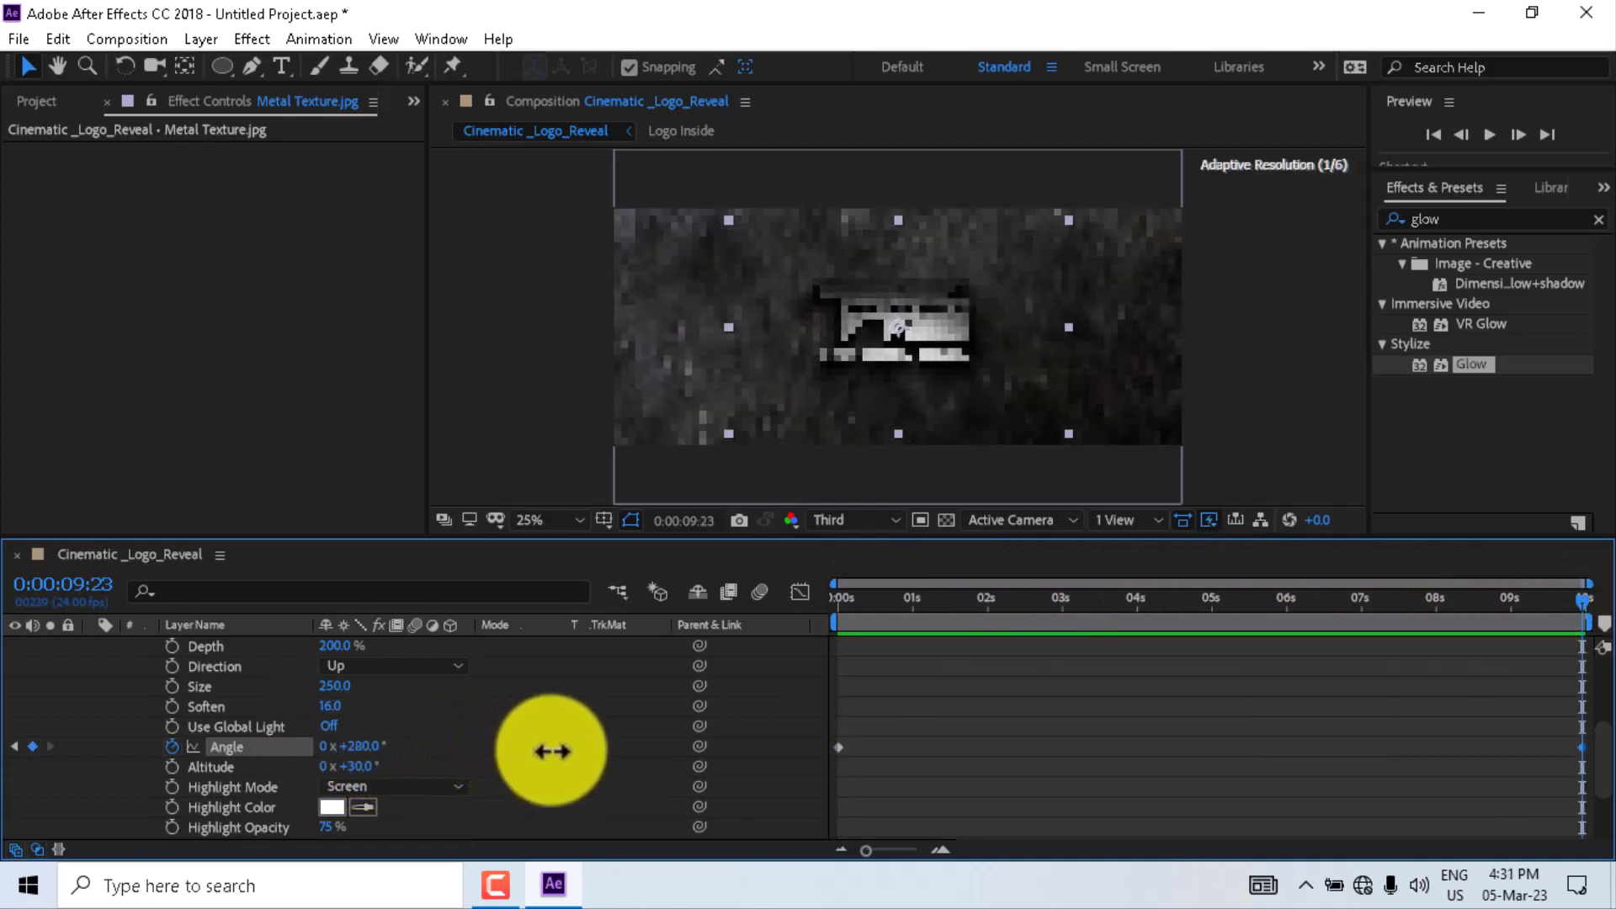
- Preview the animation in the composition viewer at 50% zoom
key("space")
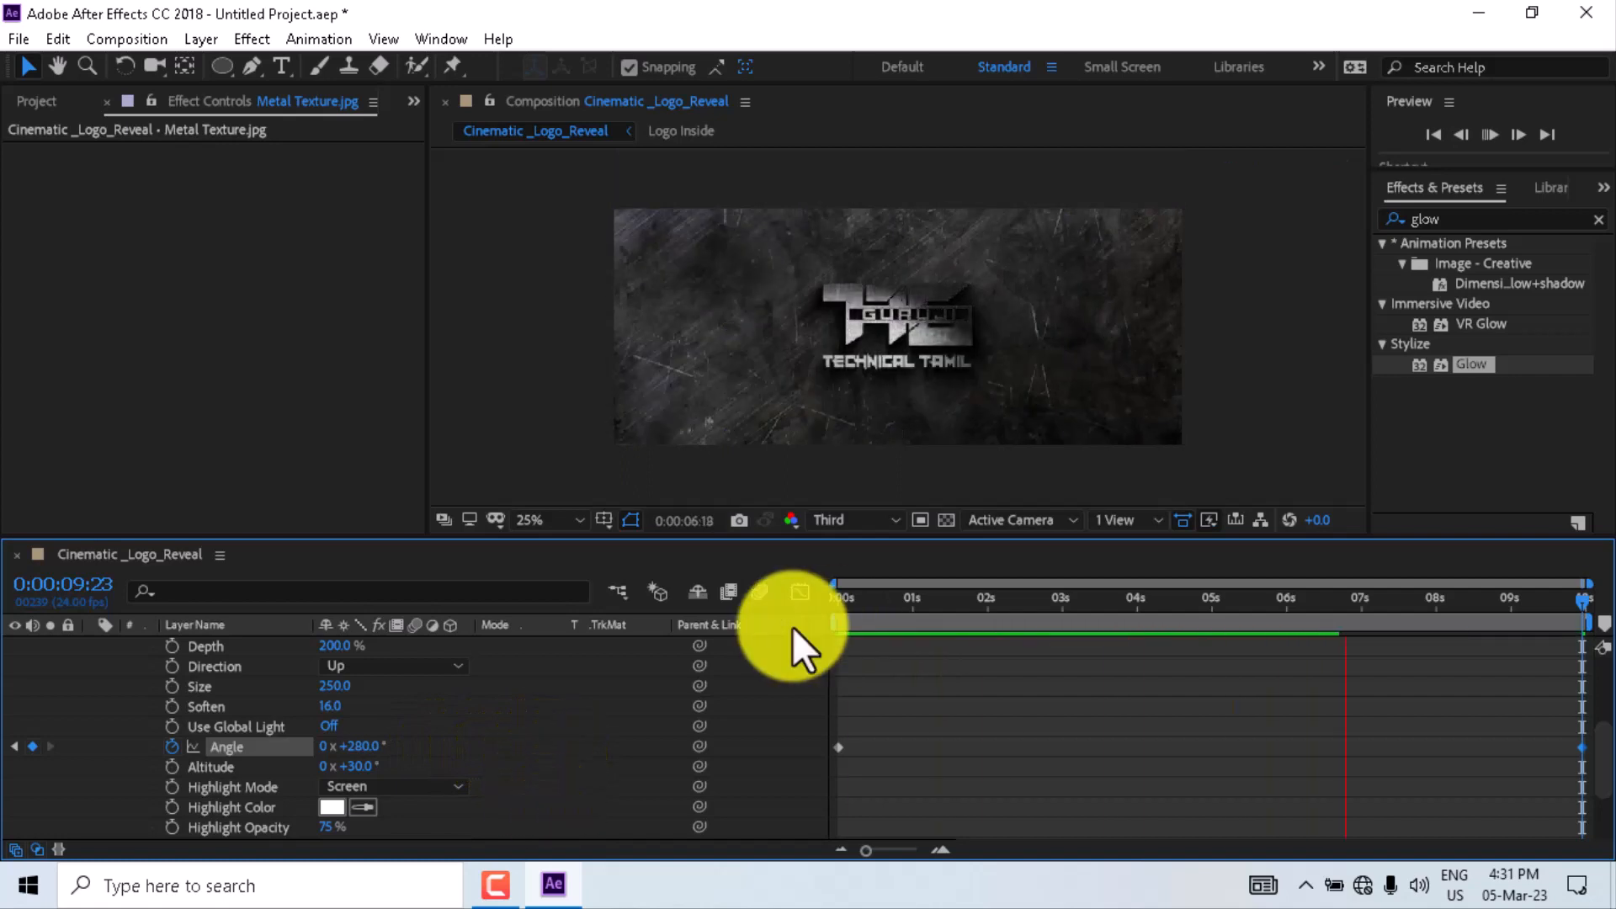
scroll(873, 401, "up", 2)
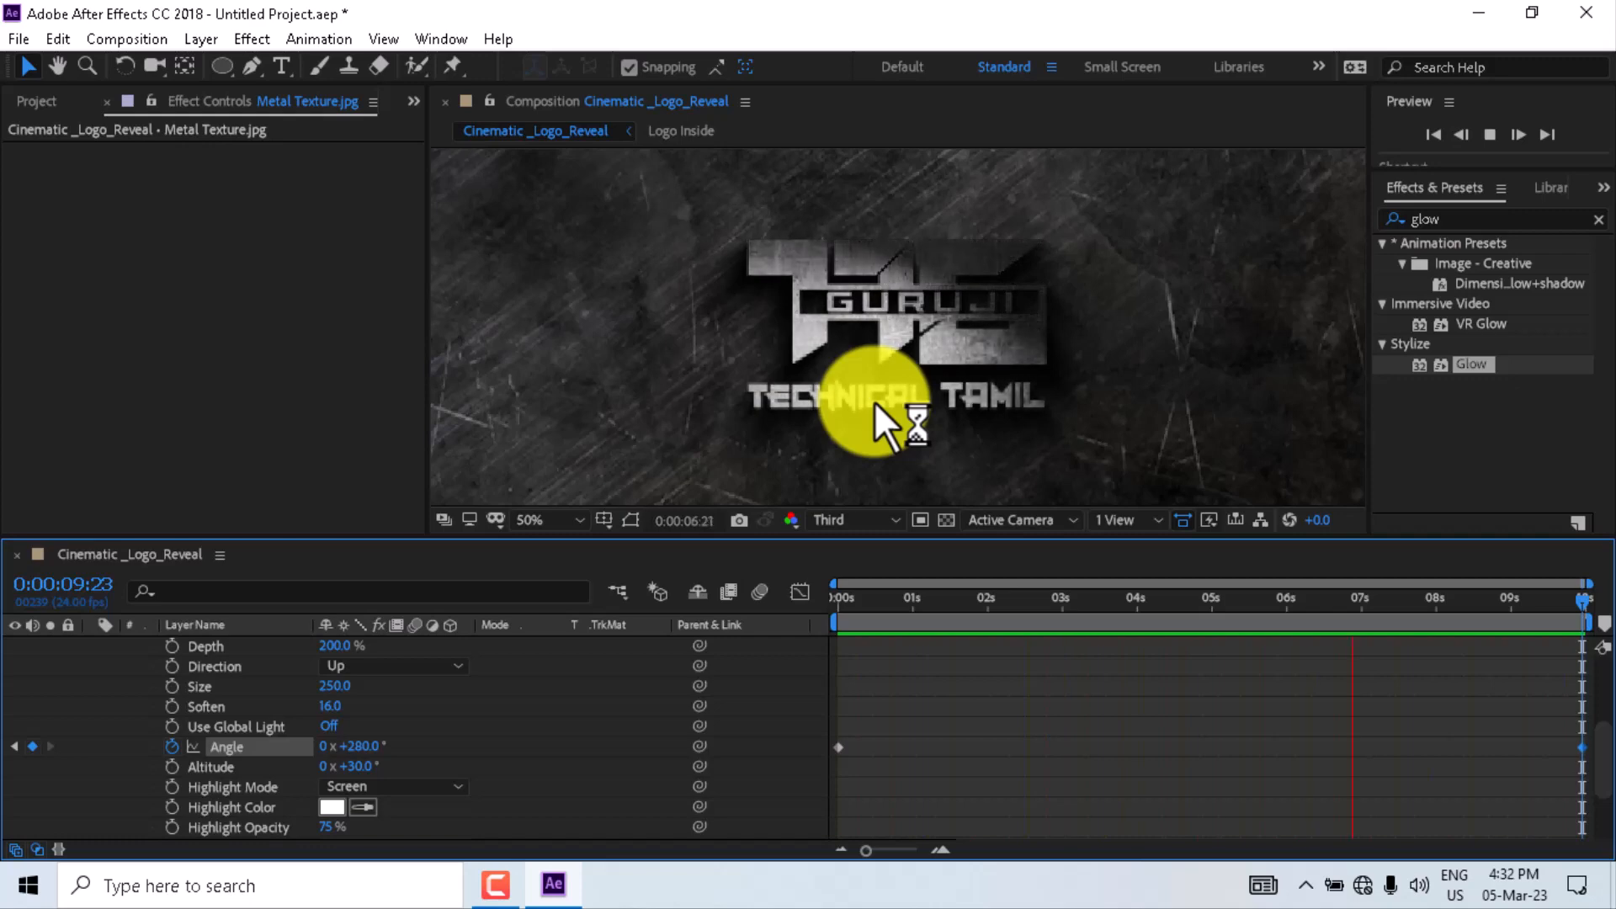
key("space")
left_click_drag(875, 601, 829, 636)
- Keyframe the lower Logo Inside layer's radial blur Center at the start, then move it to about 766, 176 at 2 seconds
scroll(134, 648, "up", 1)
left_click(134, 648)
left_click(92, 665)
left_click(183, 689)
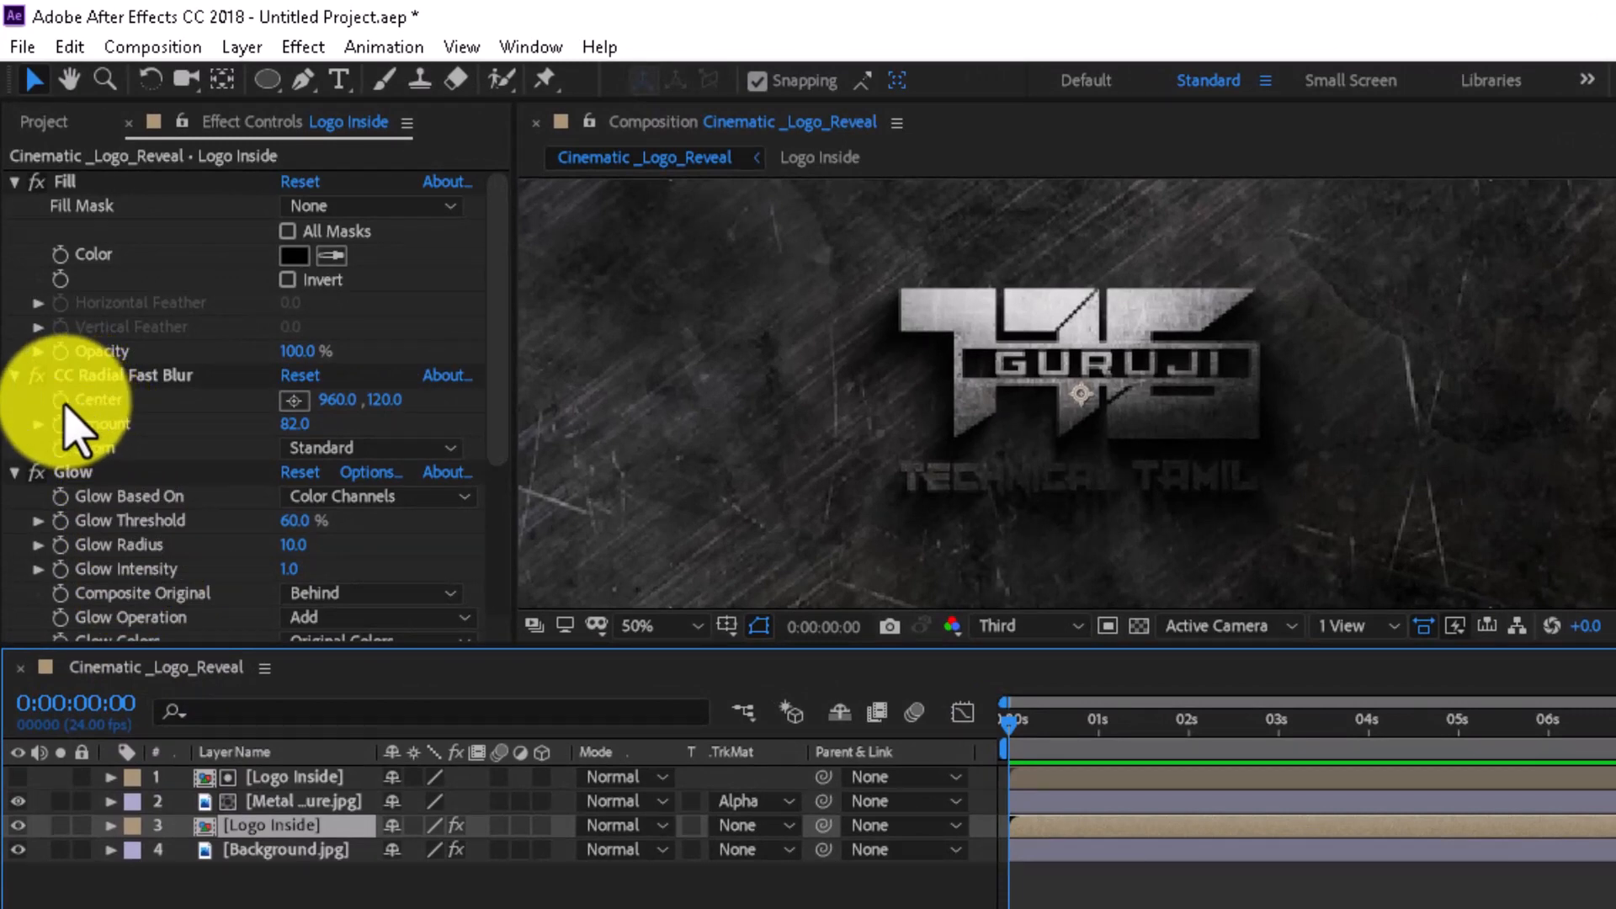
left_click(66, 402)
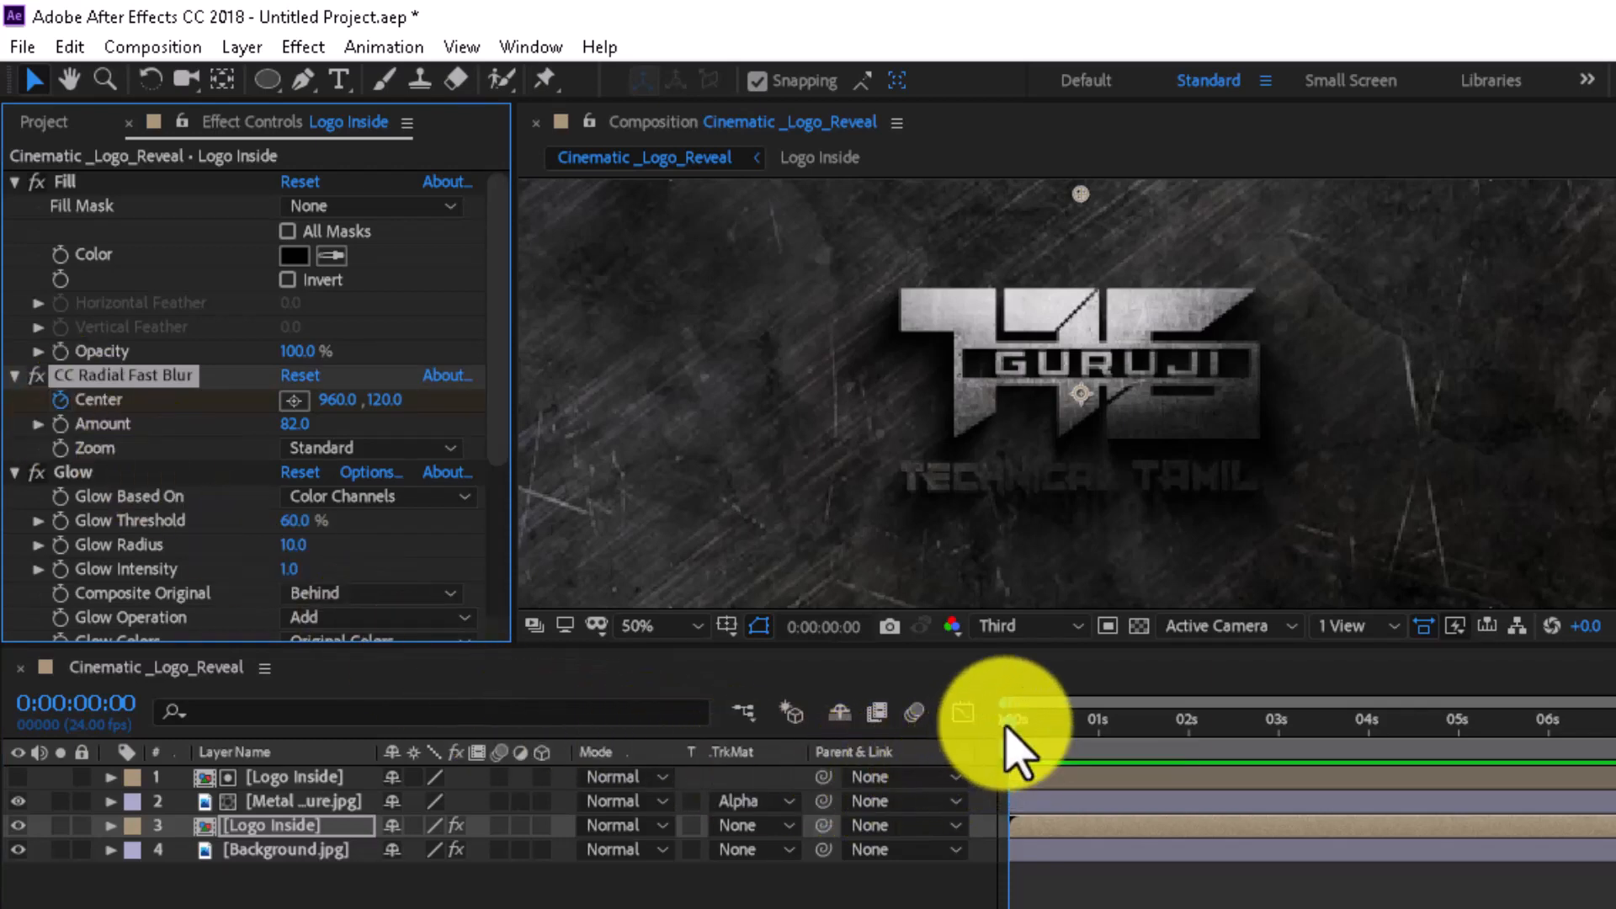
left_click_drag(1013, 736, 1189, 744)
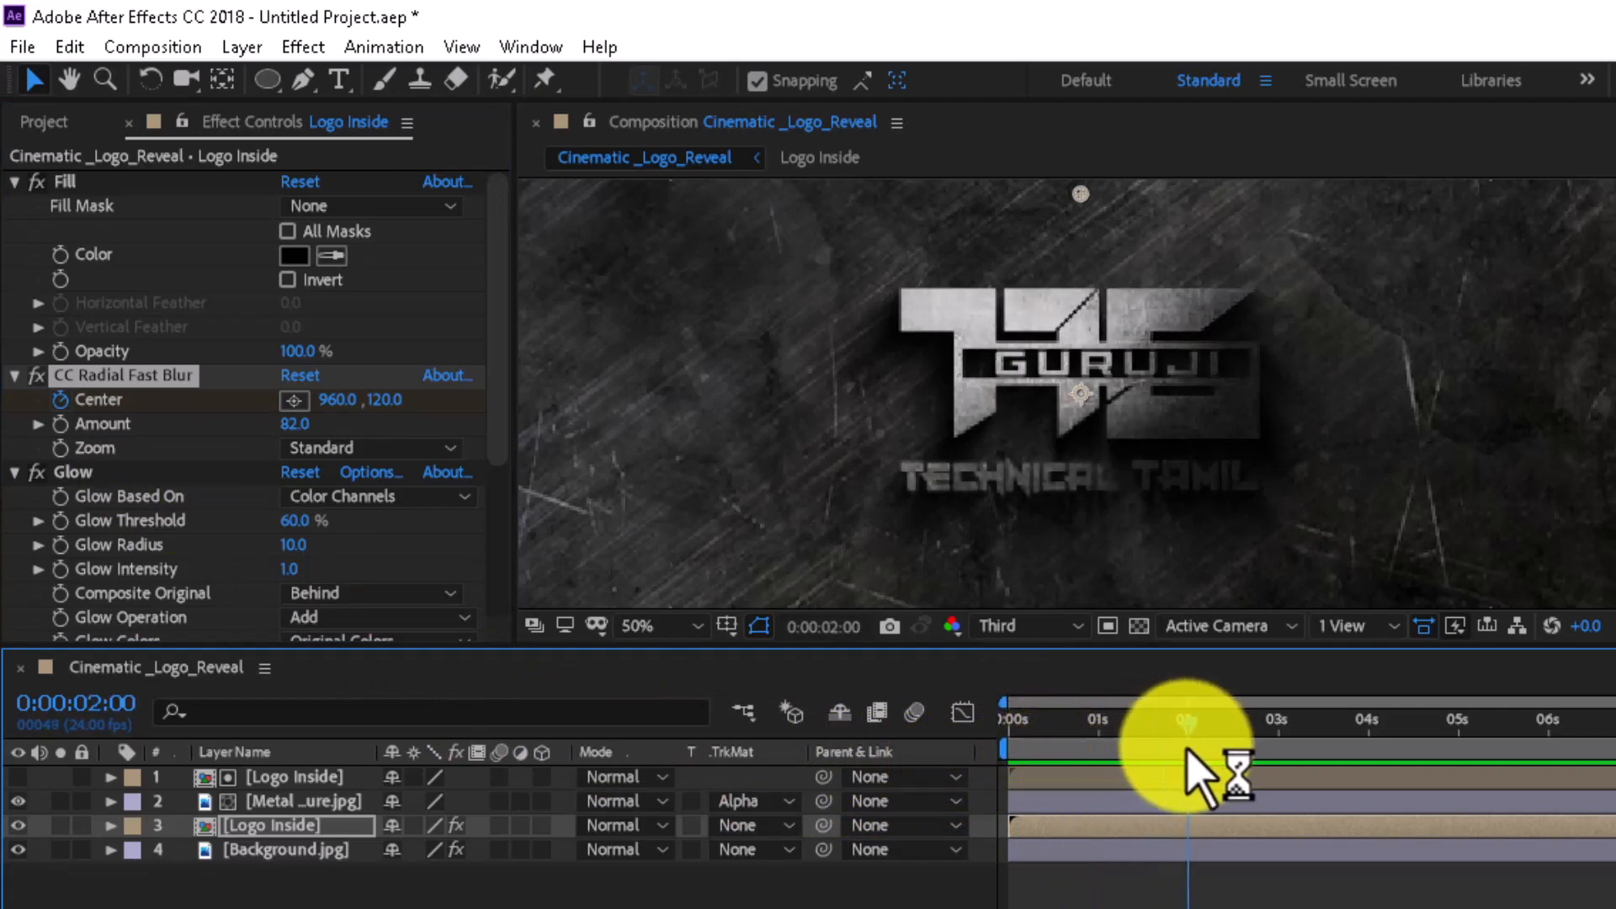
left_click_drag(1074, 192, 936, 226)
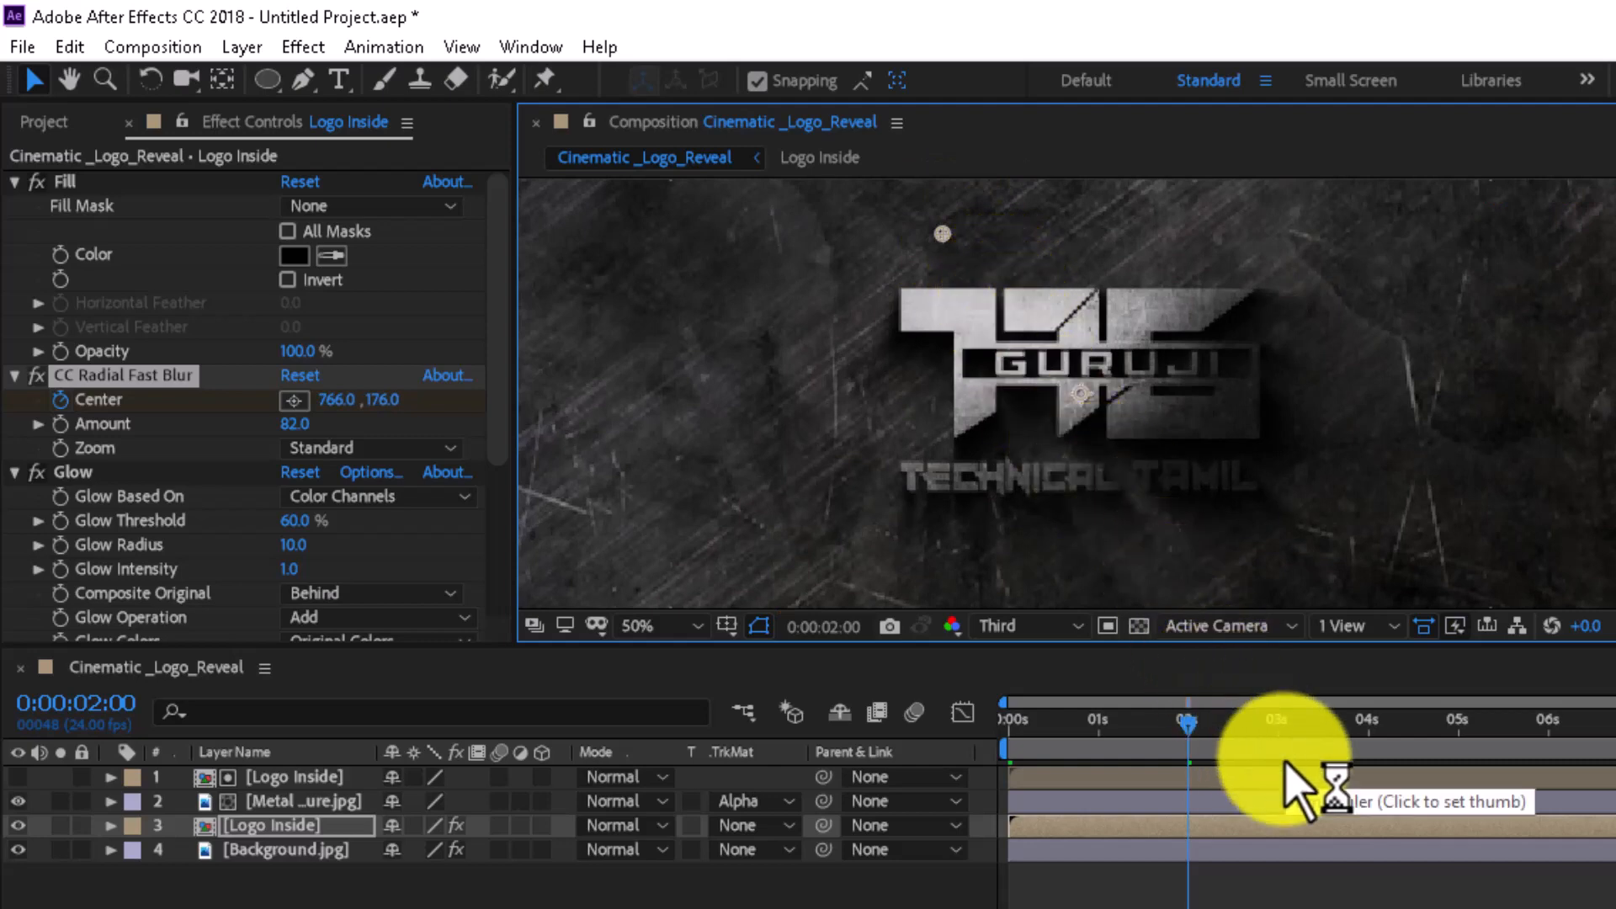
- Move the radial blur center to new positions at about 3:23 and 8:07 to sweep light across the logo
left_click(1366, 734)
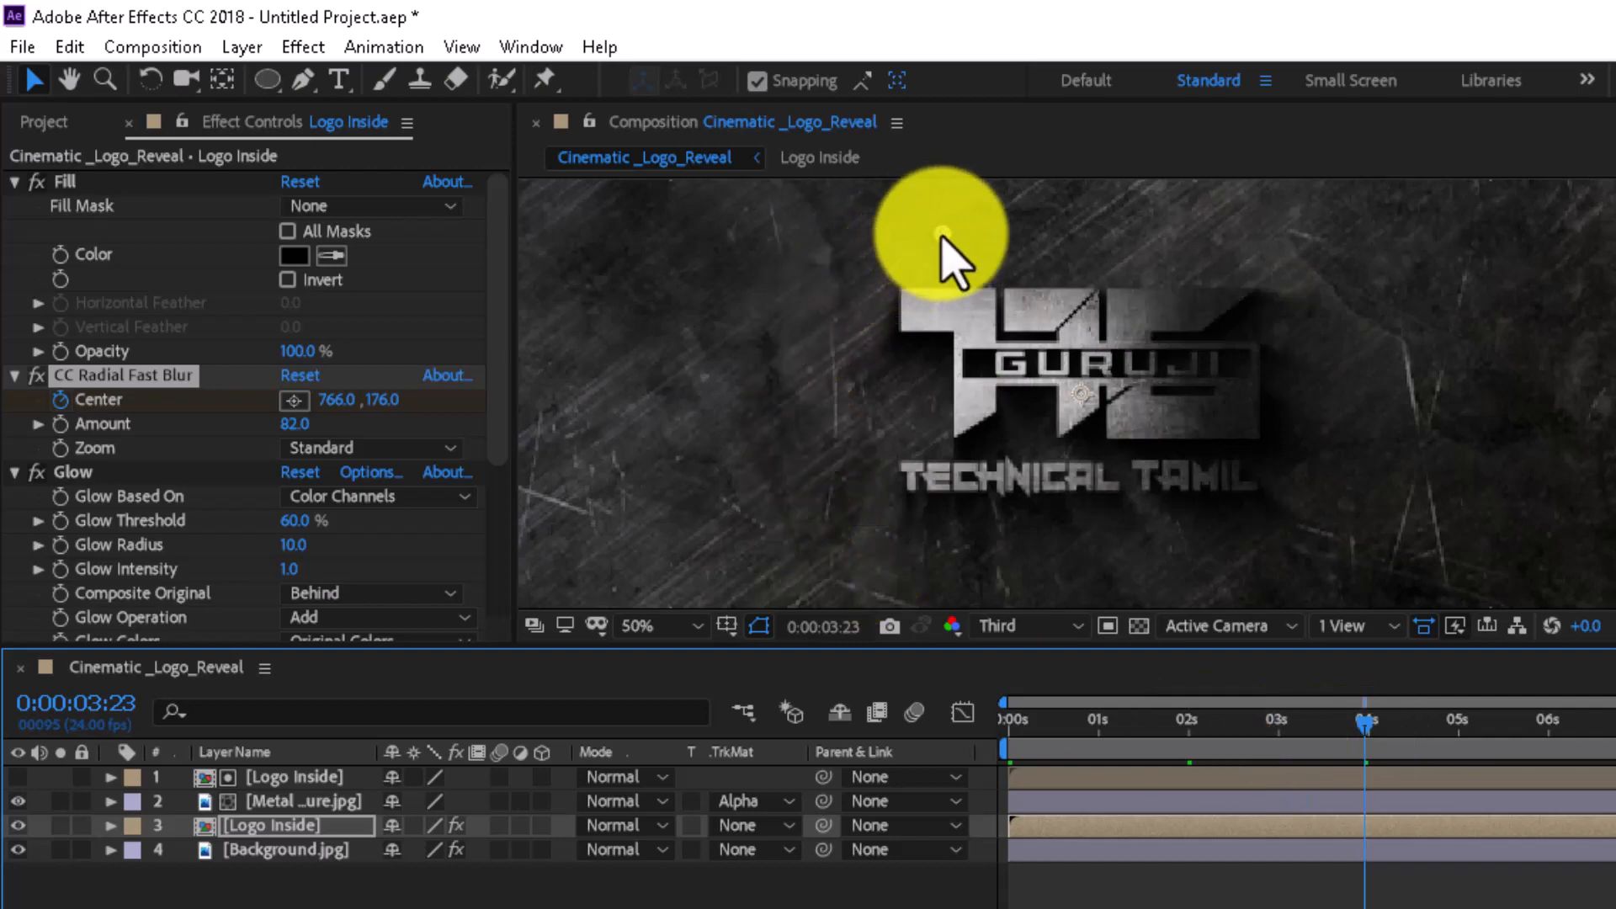
mouse_move(941, 235)
left_mouse_down()
mouse_move(923, 336)
mouse_move(849, 370)
mouse_move(861, 464)
left_mouse_up()
left_click(1546, 730)
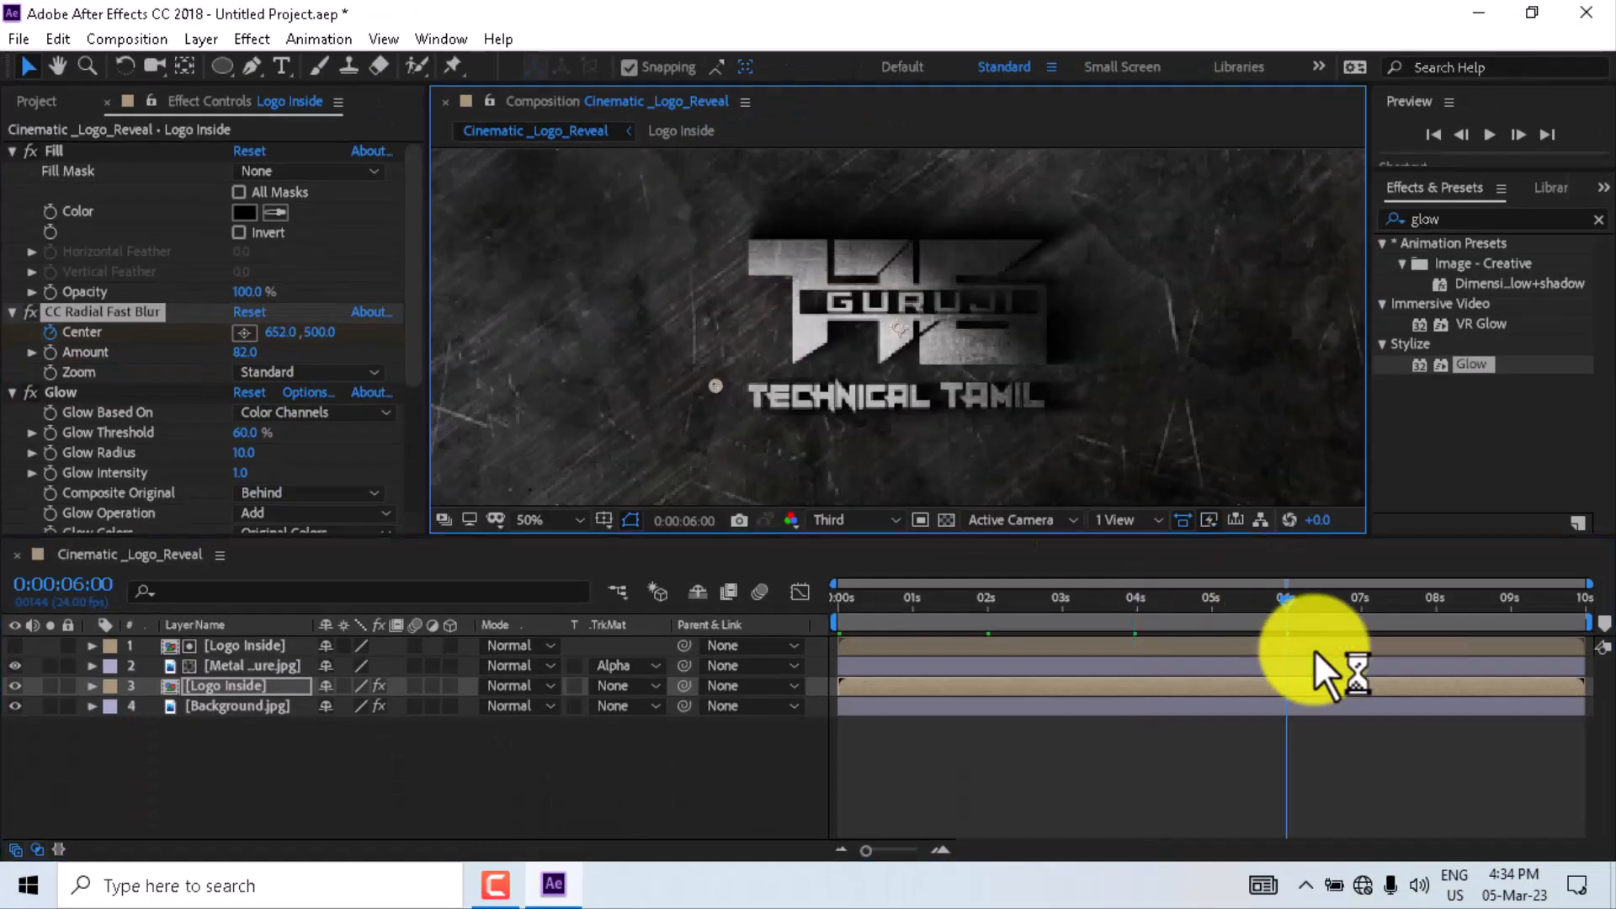
left_click(1454, 602)
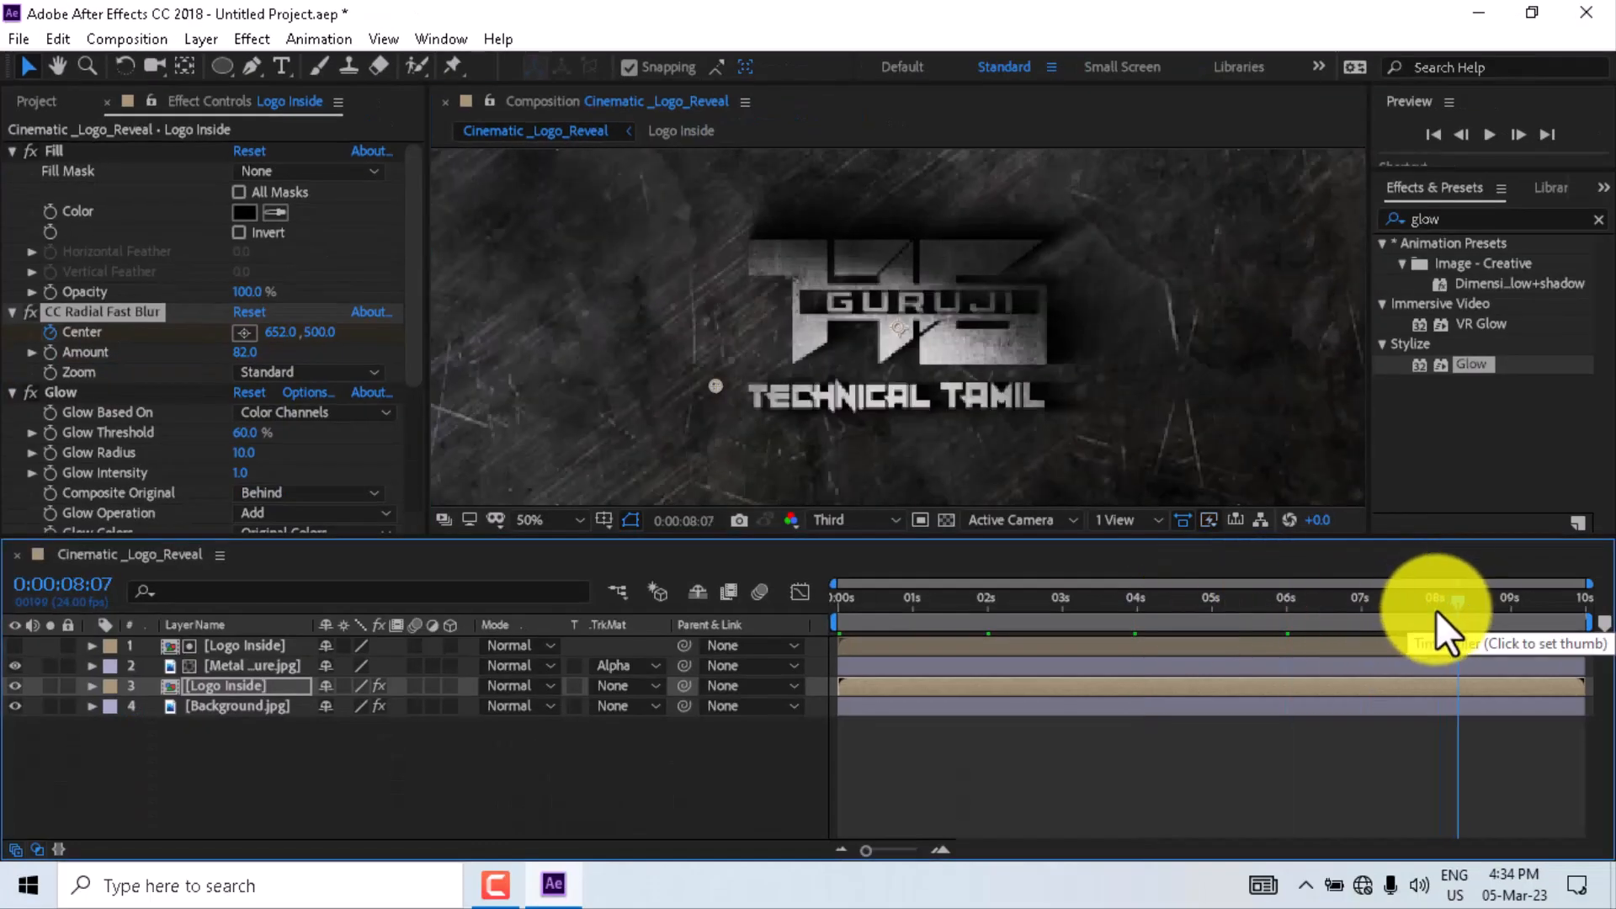
left_click_drag(719, 387, 931, 487)
left_click(1588, 597)
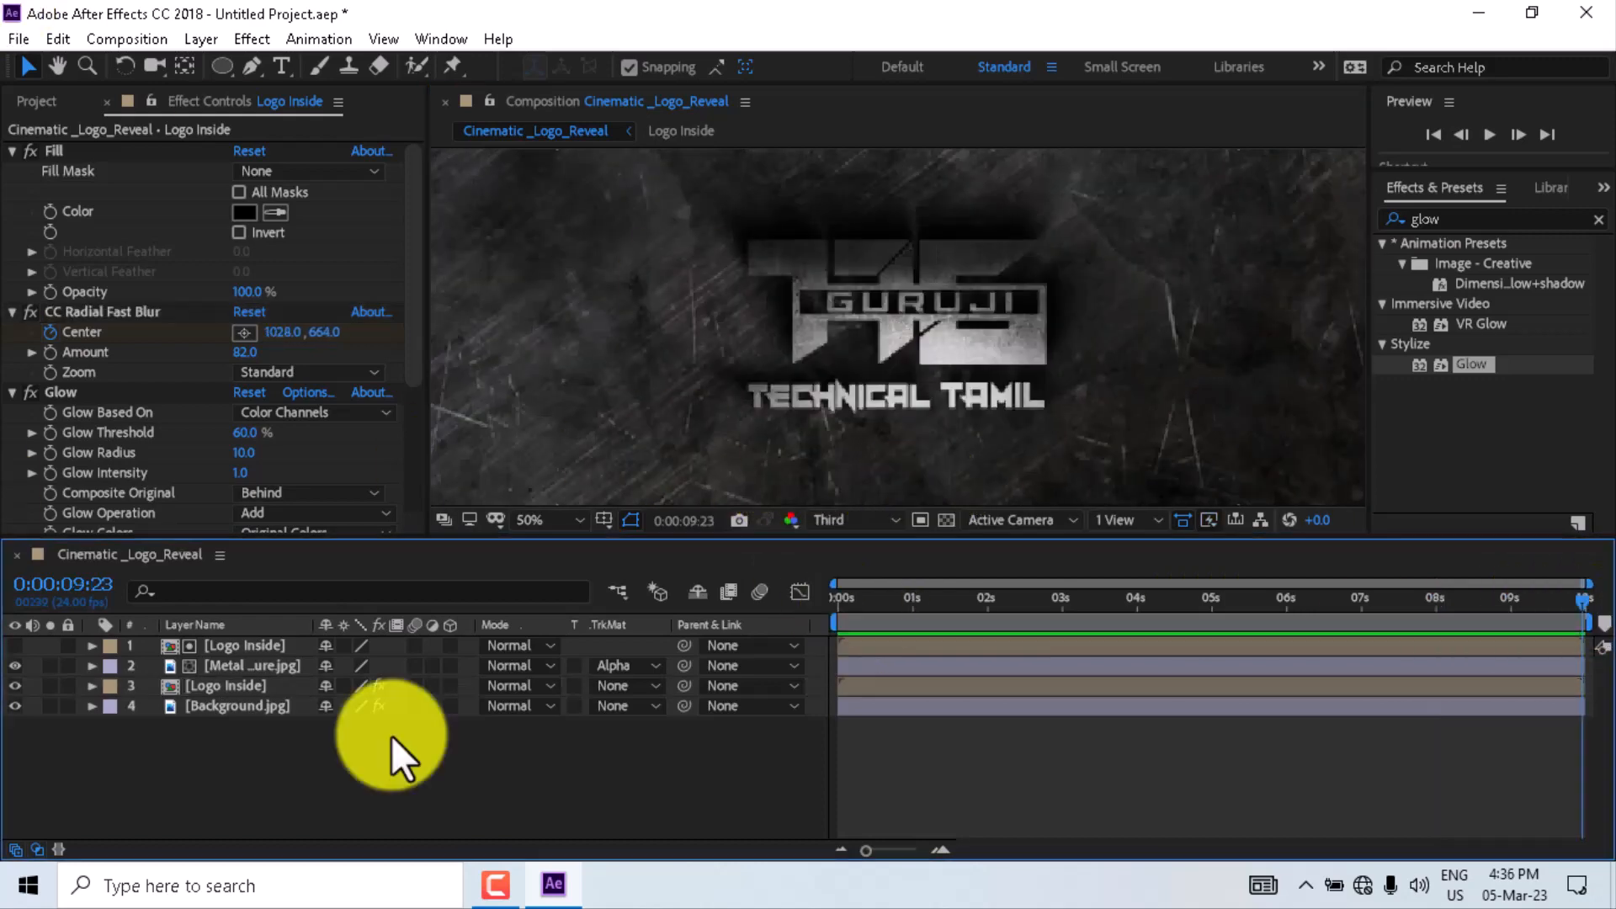
- Duplicate the top Logo Inside and Metal Texture layers together
left_click(210, 650)
left_click(220, 670, "ctrl")
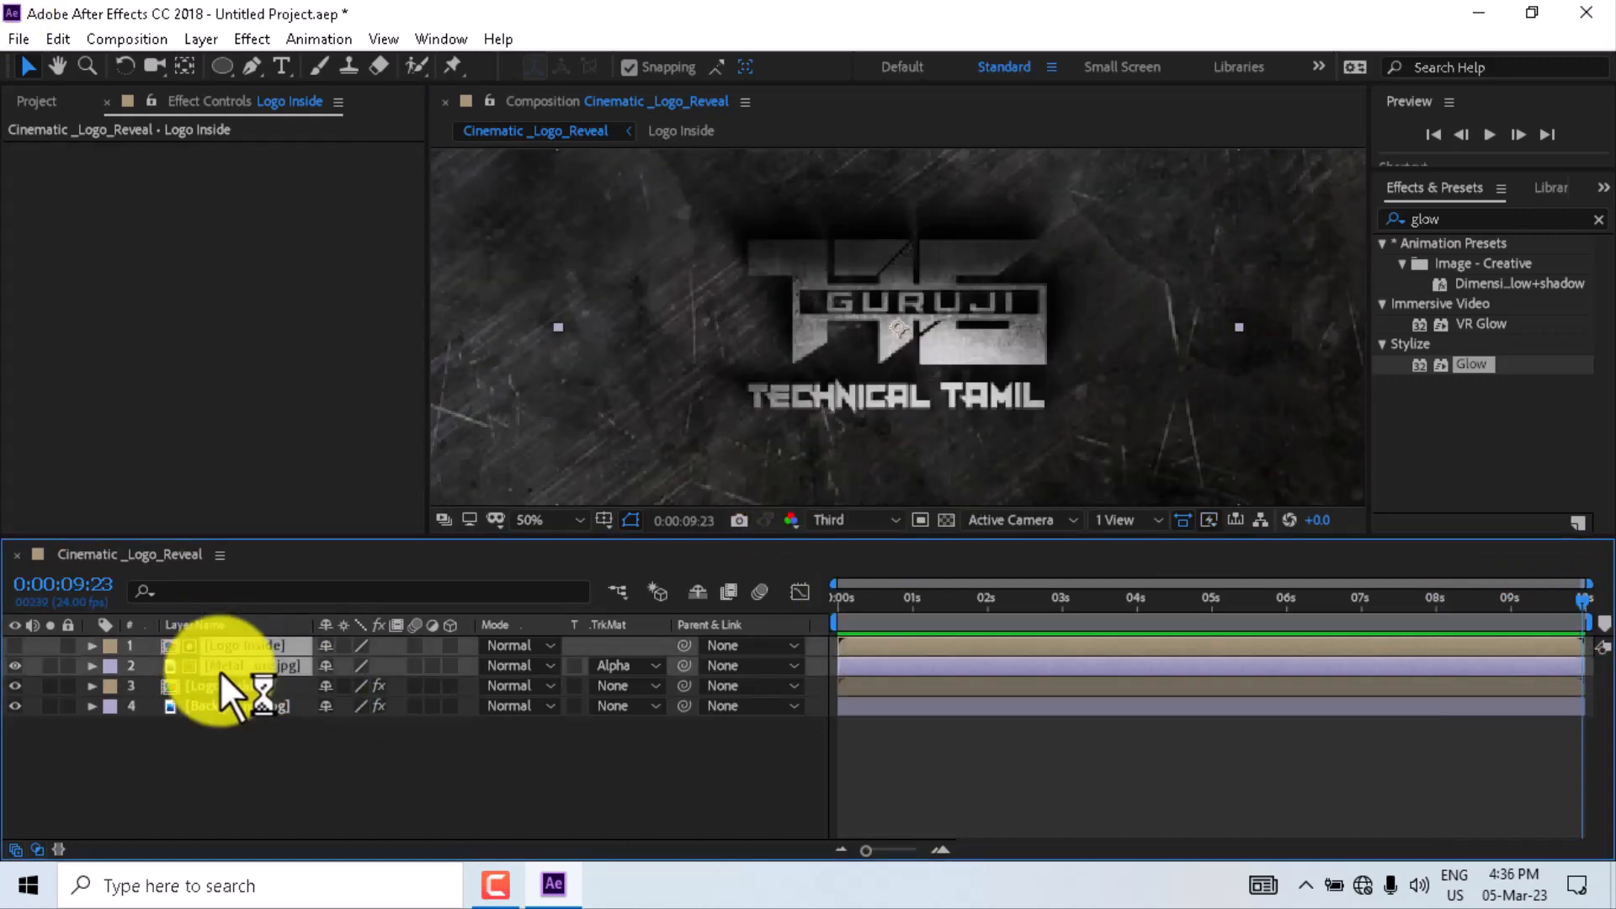
key("ctrl+d")
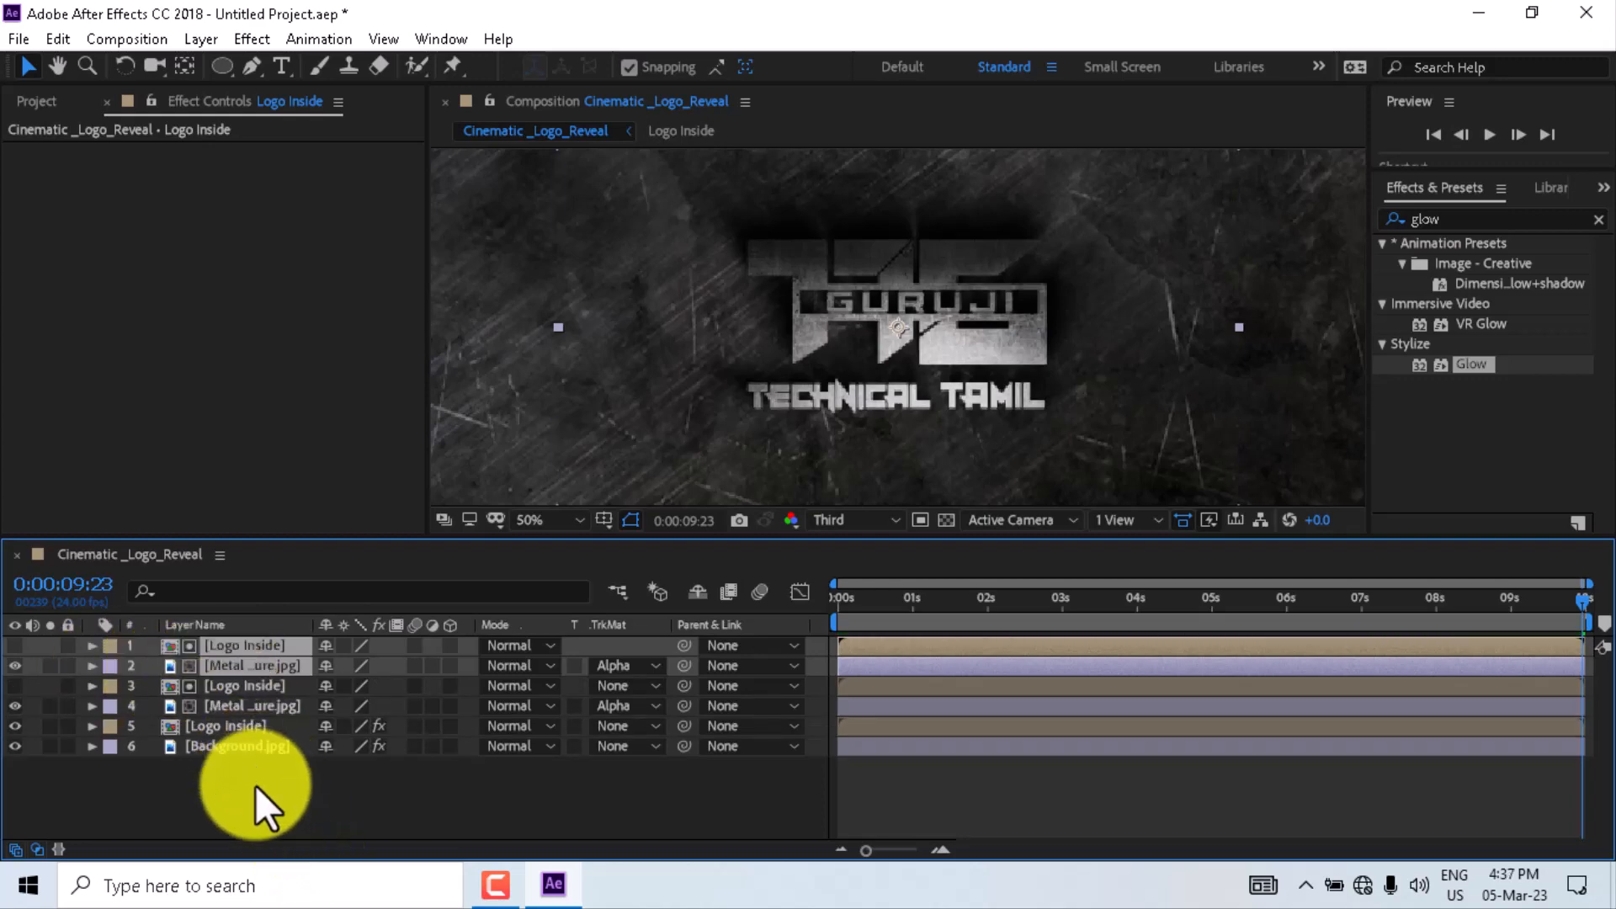
key("ctrl+d")
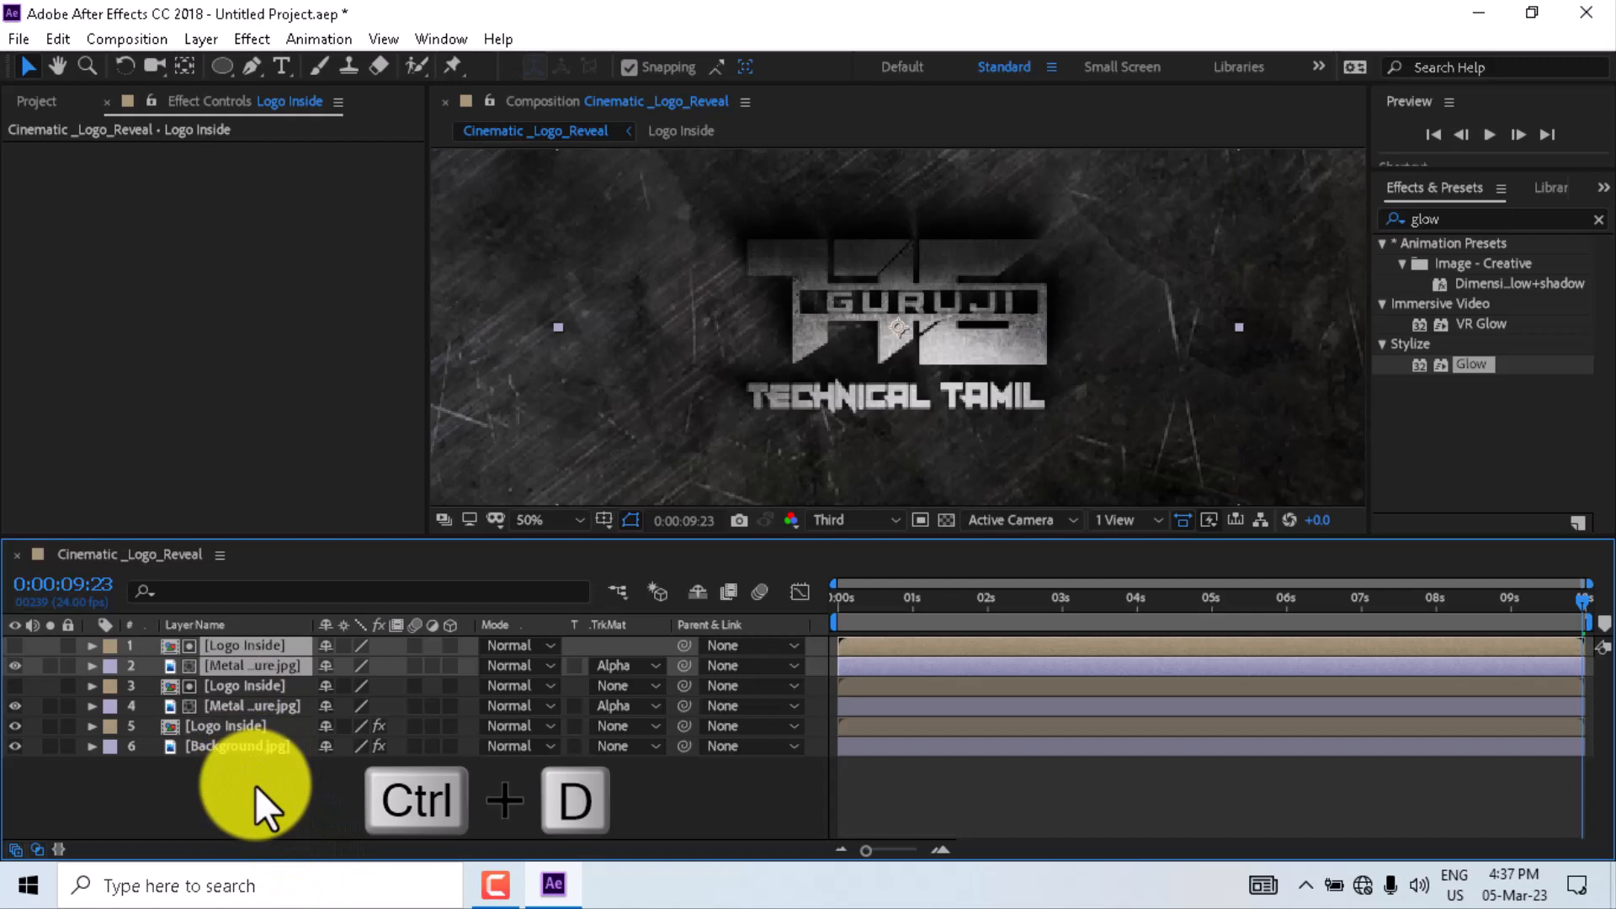
left_click(251, 778)
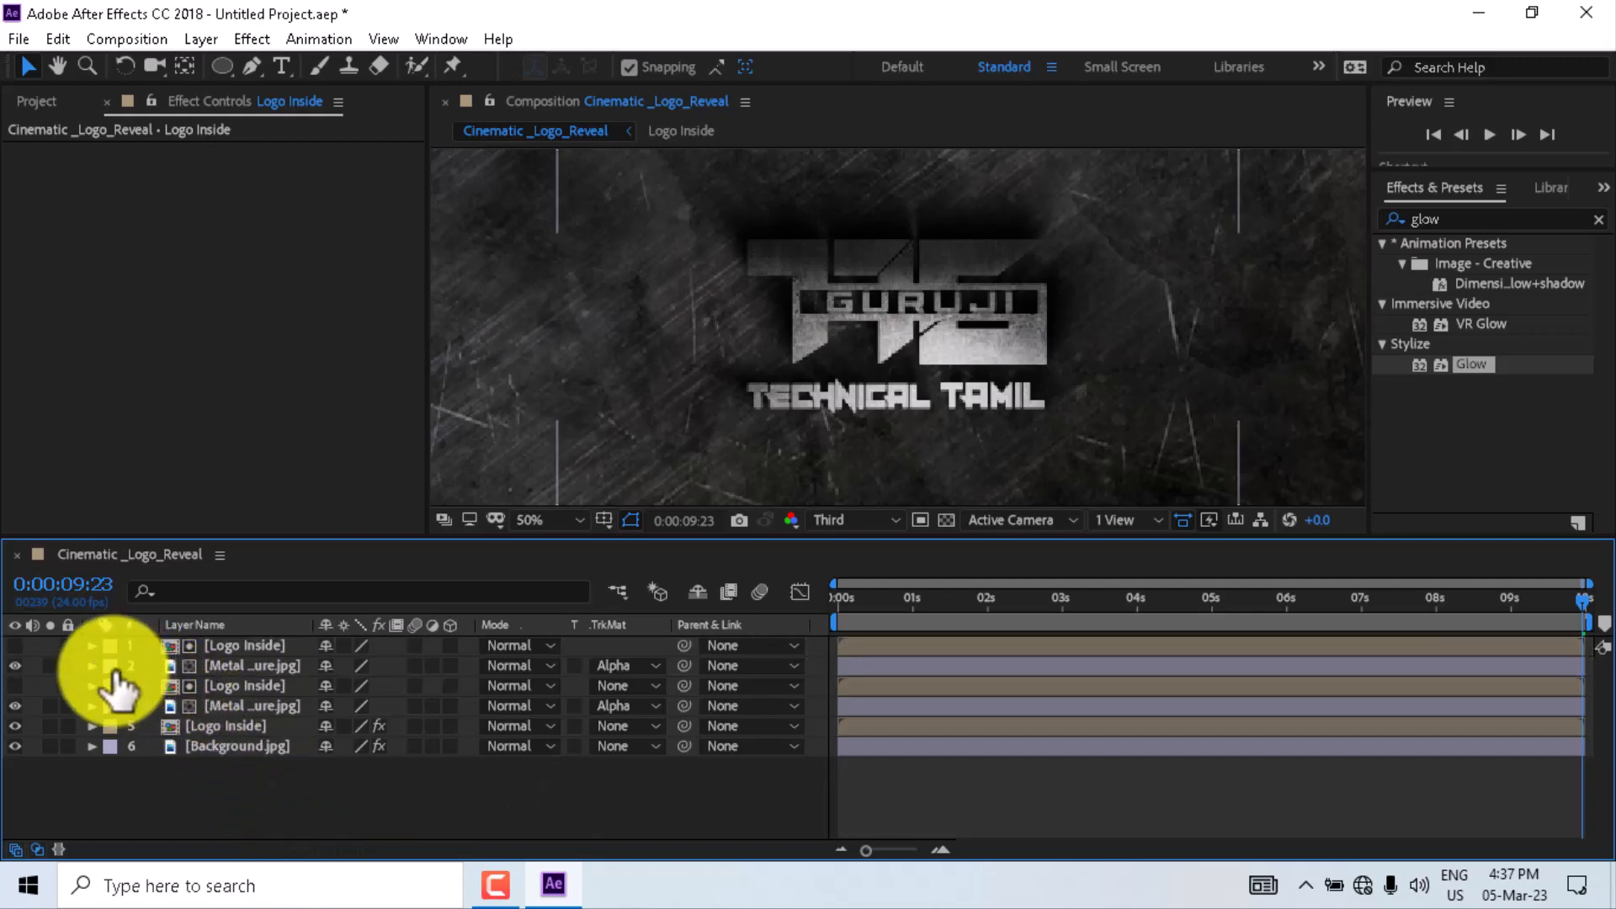
- On the duplicated Metal Texture layer's Bevel and Emboss style, set Size to 4 and Depth to 100%
left_click(92, 666)
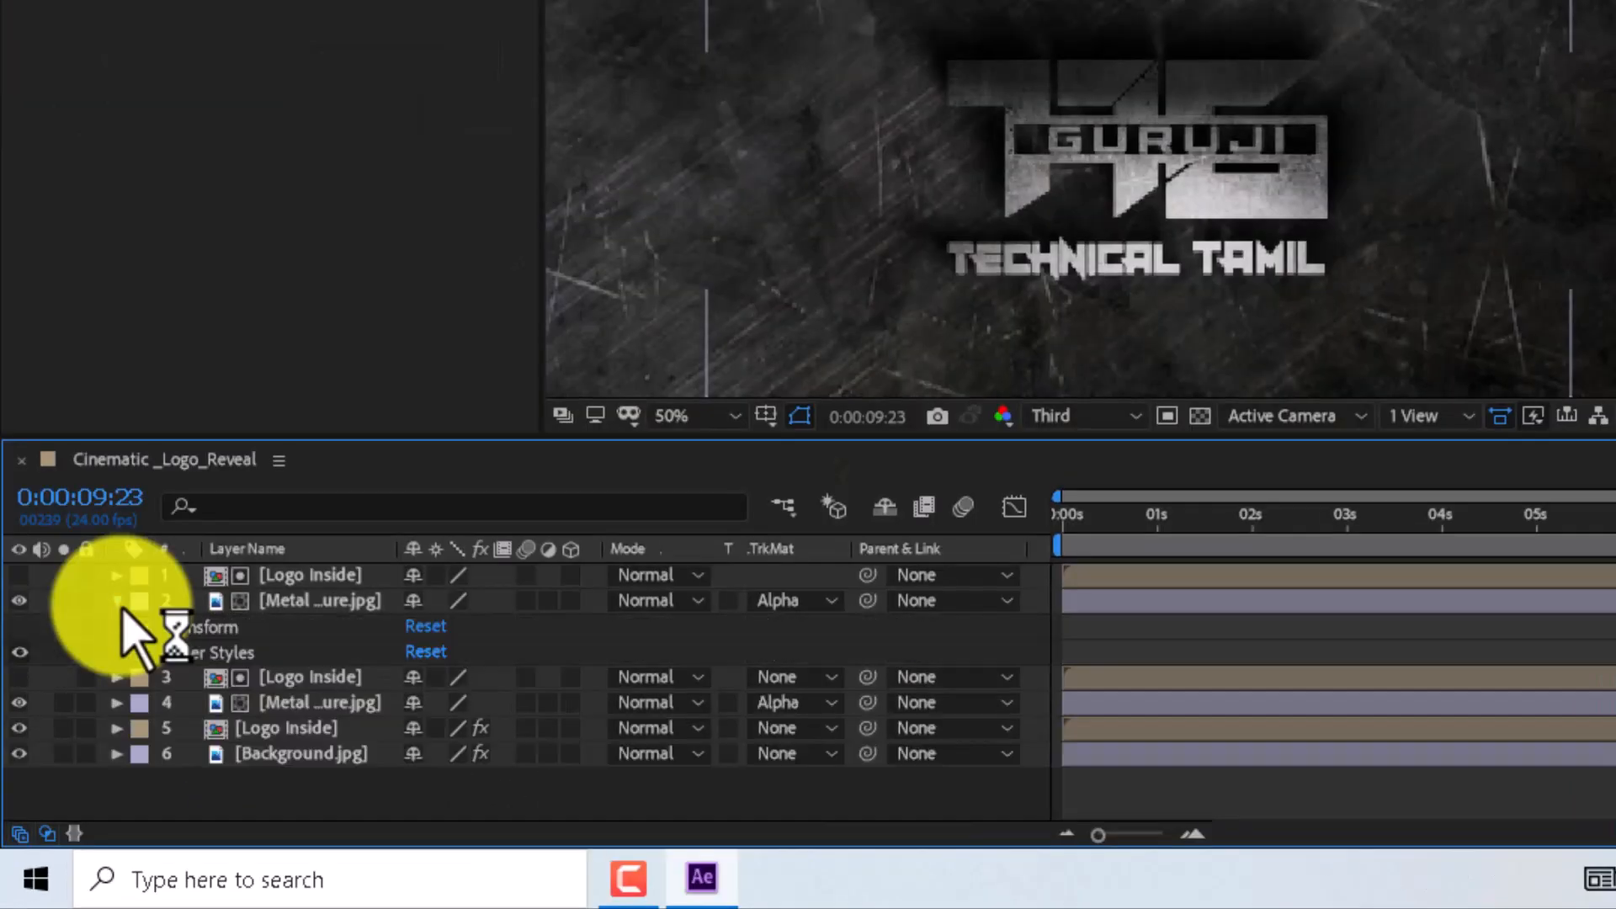
left_click(145, 655)
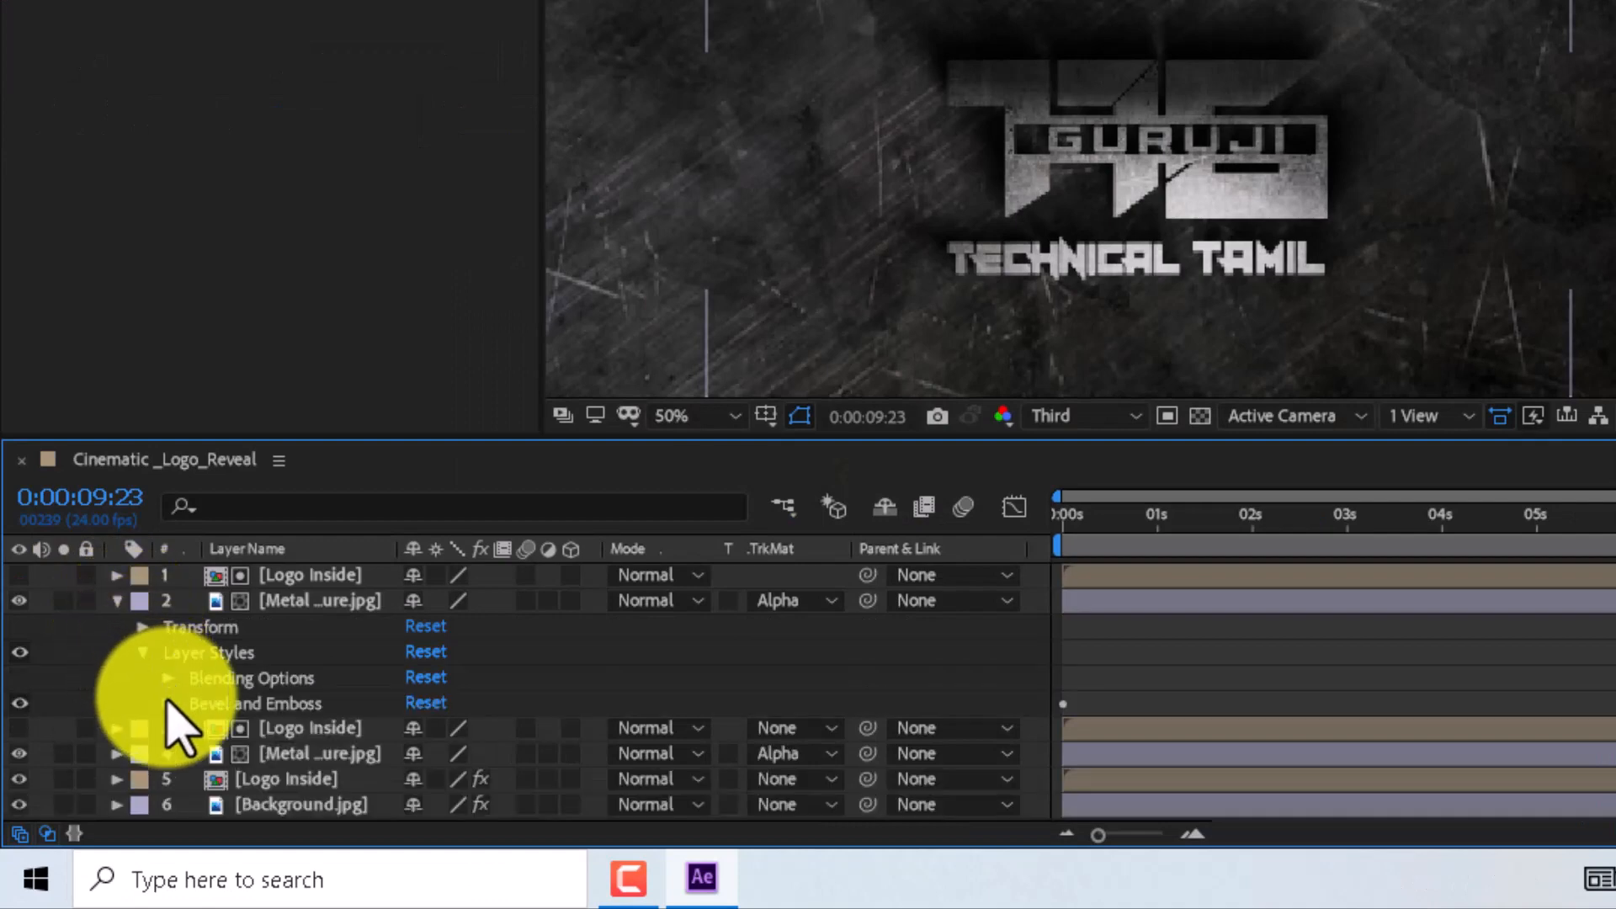
left_click(168, 703)
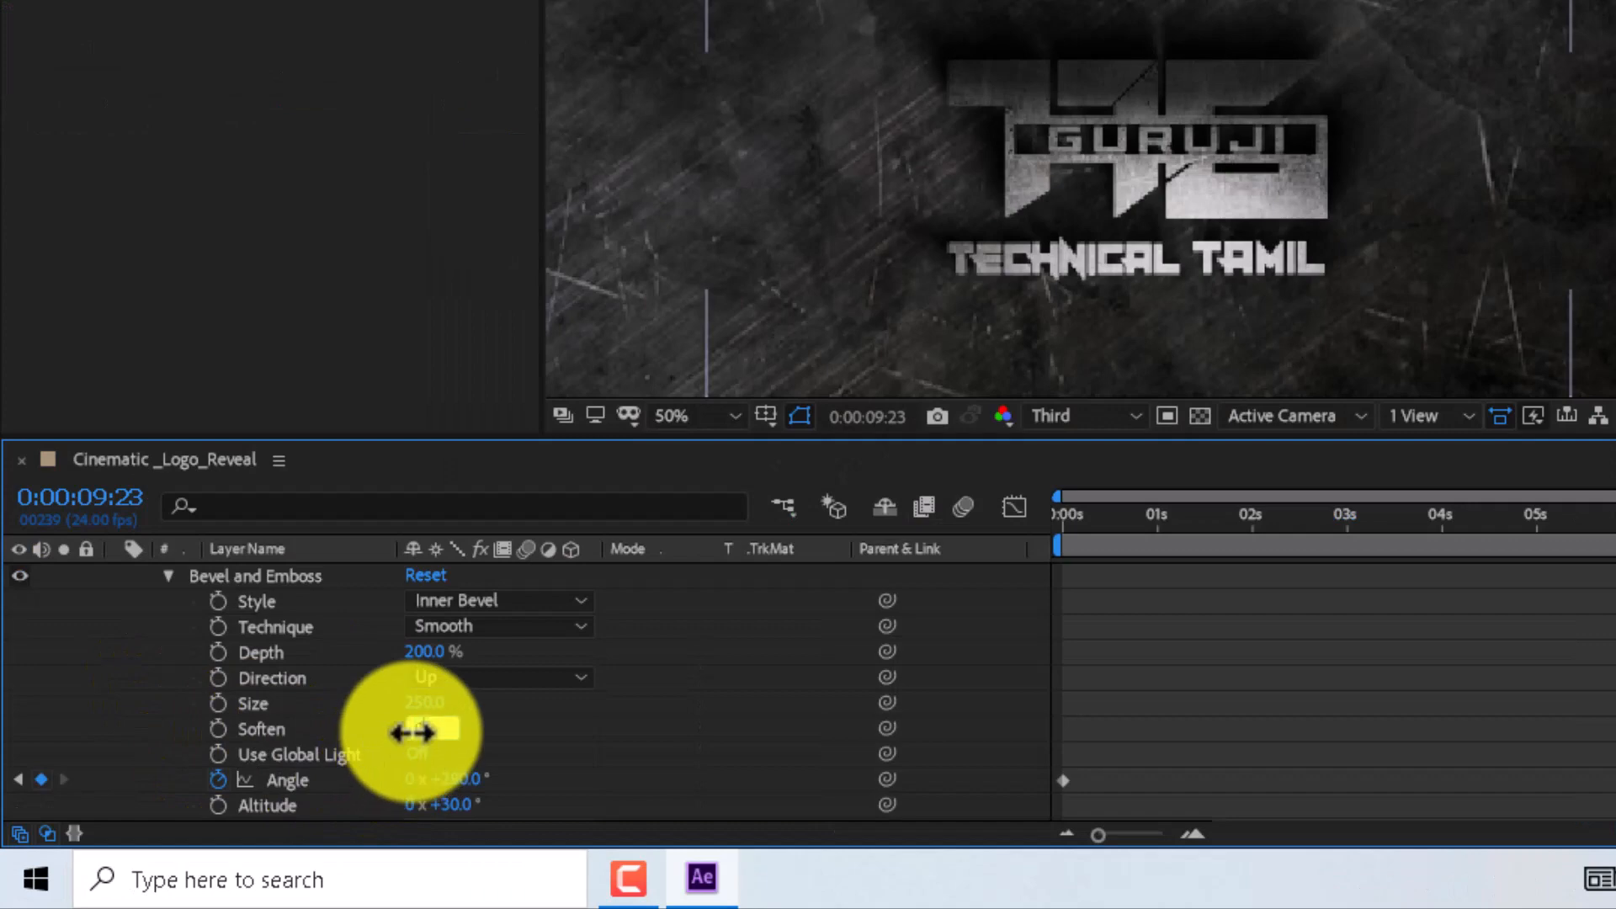
left_click(521, 725)
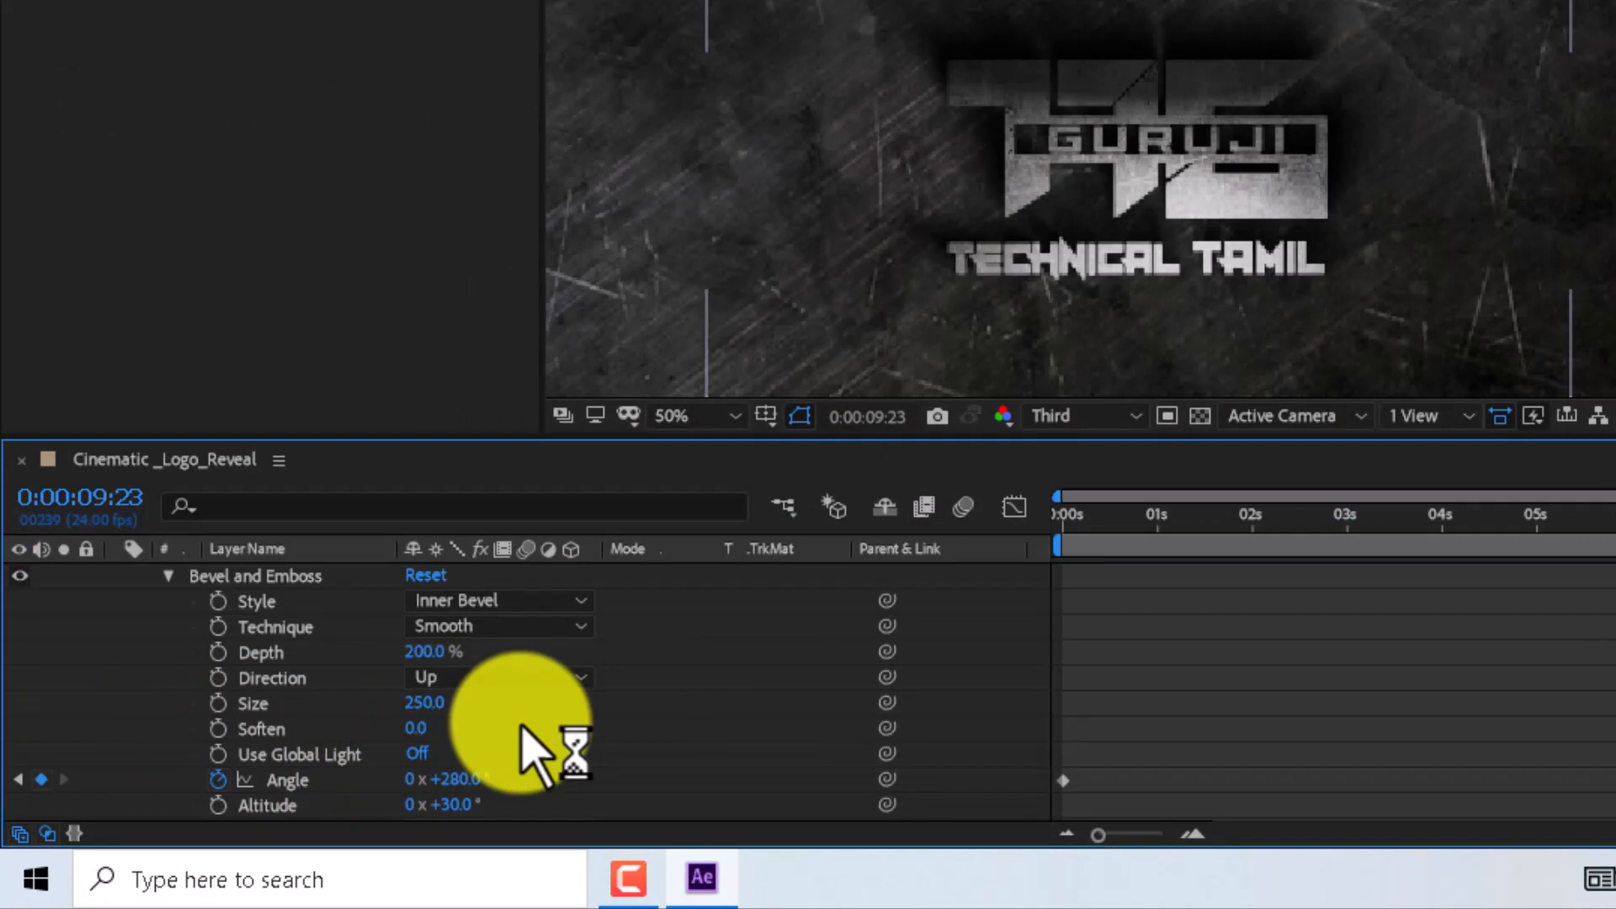
type("4")
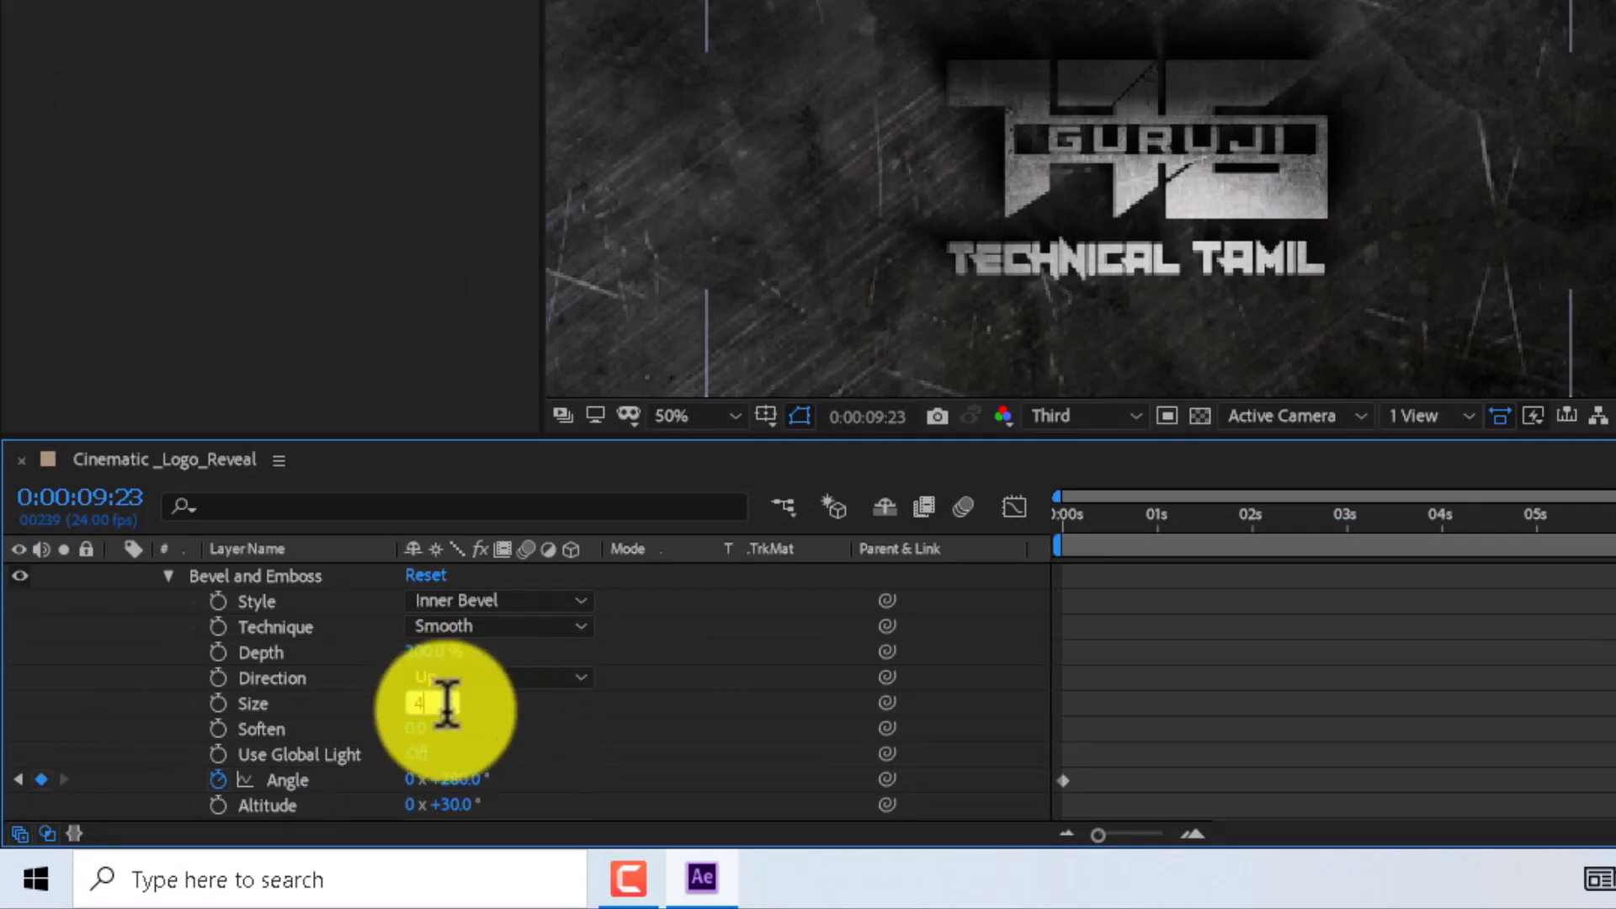
left_click(500, 703)
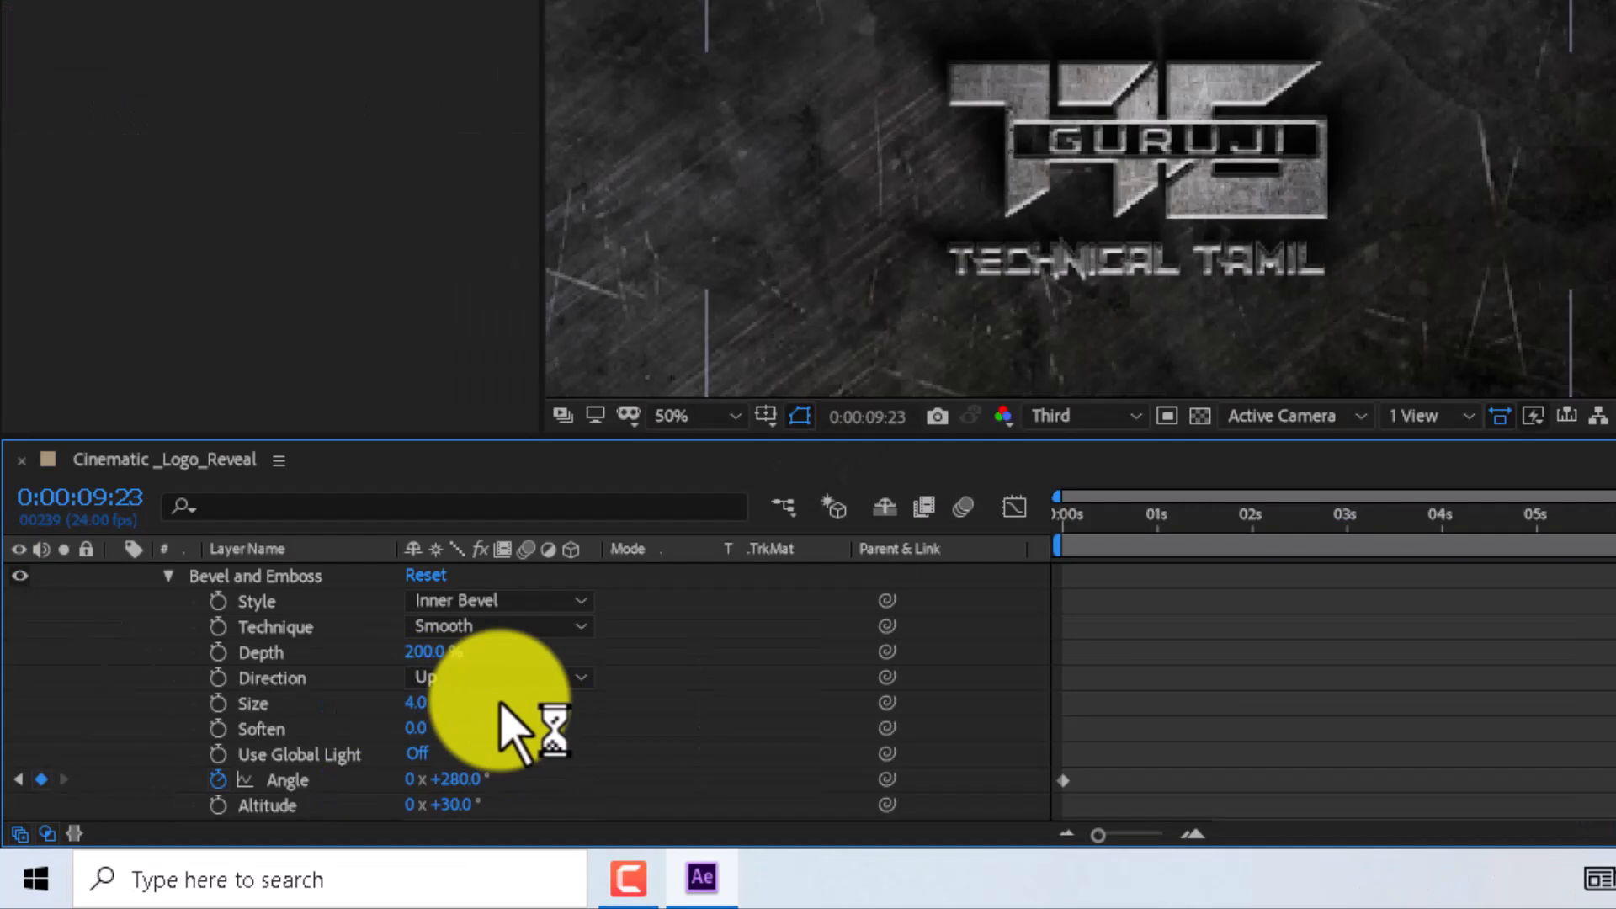
left_click(428, 652)
type("100")
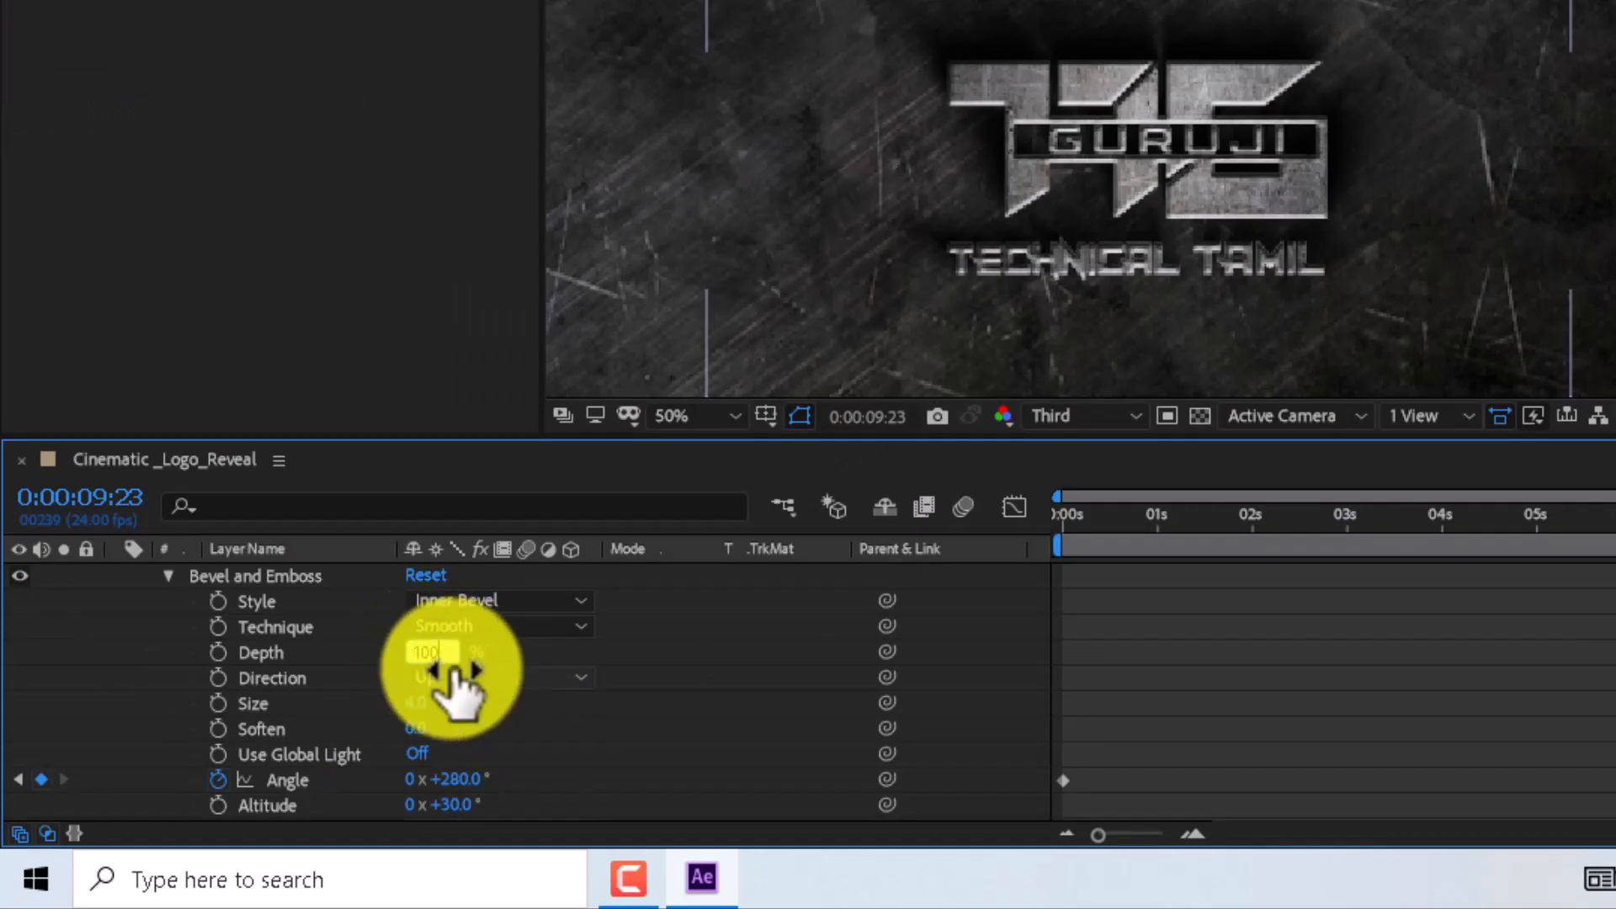
left_click(555, 741)
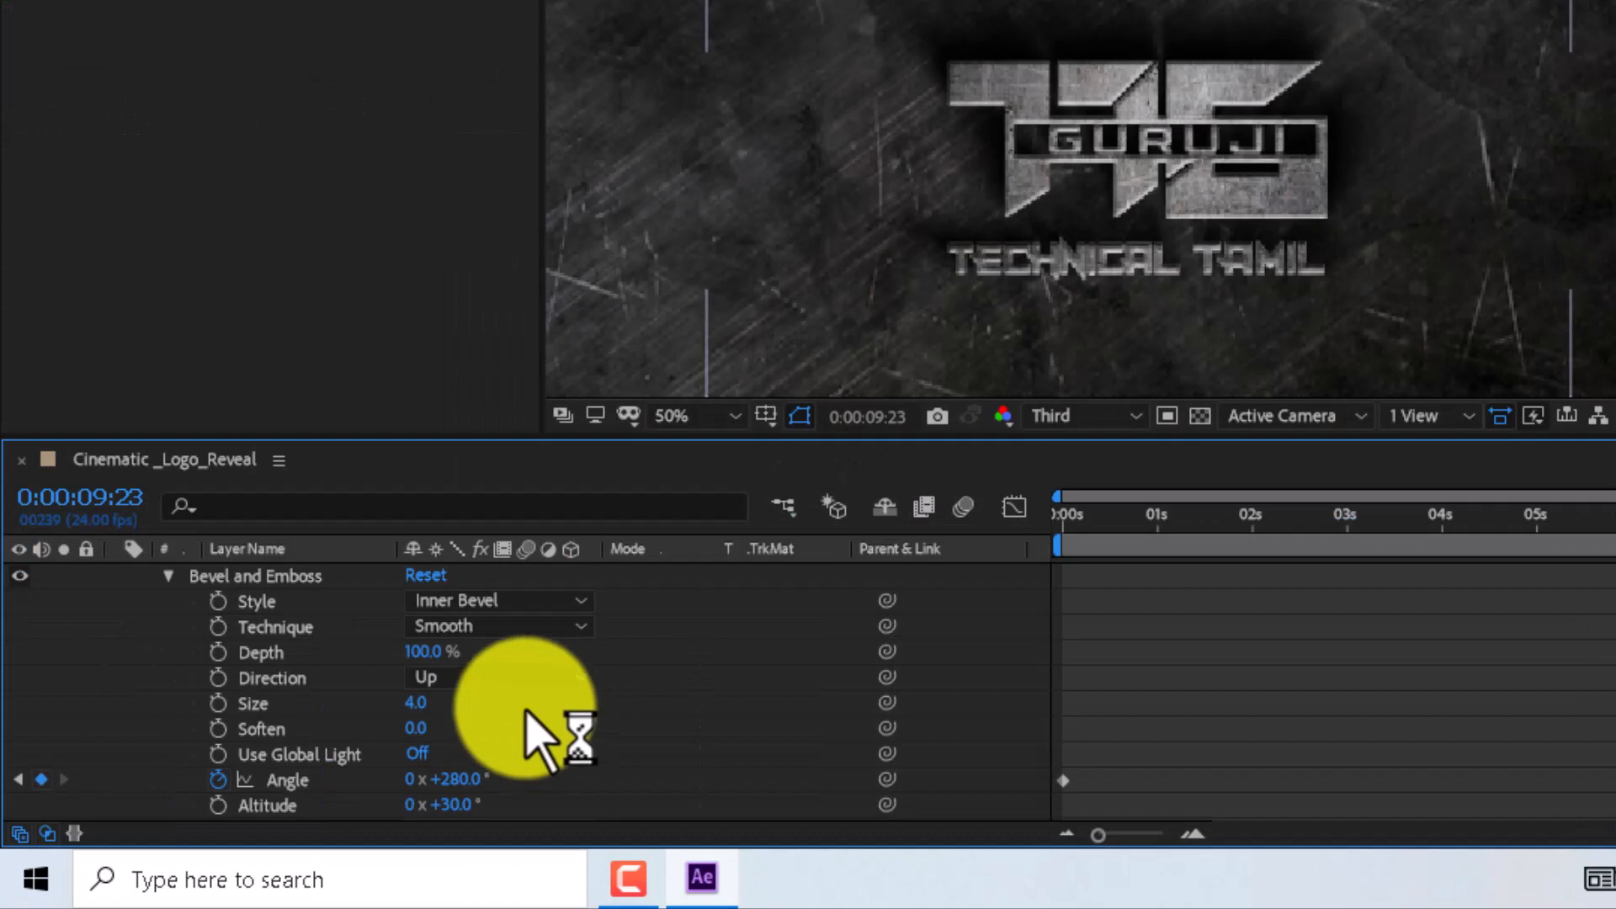
- Set the same layer's Advanced Blending Fill Opacity to 0%
scroll(541, 740, "up", 4)
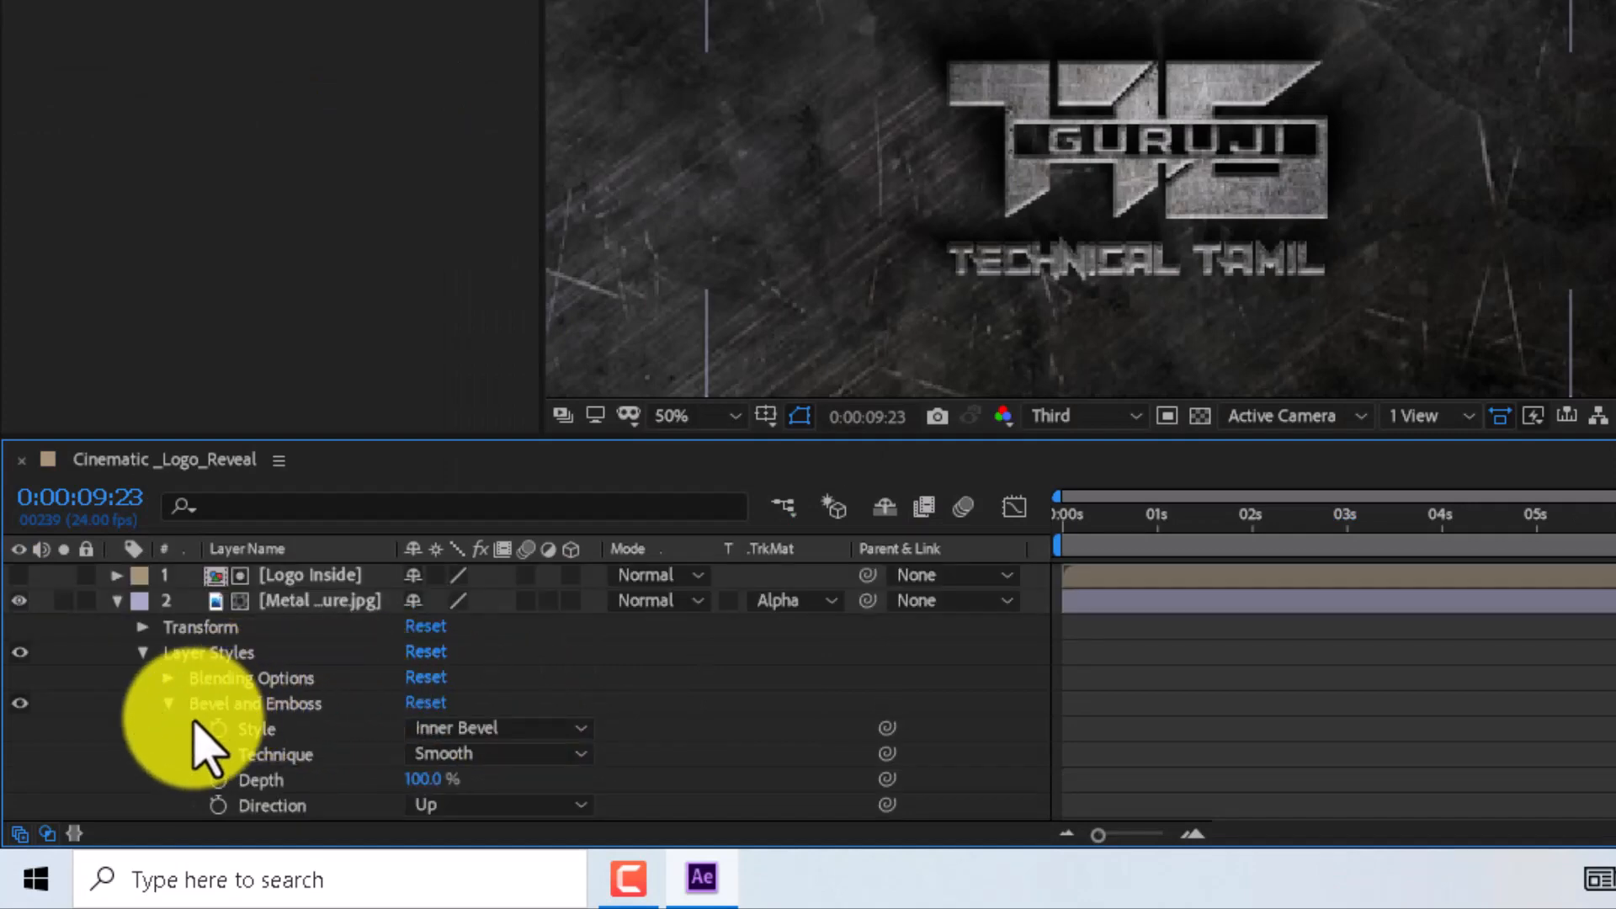
left_click(168, 678)
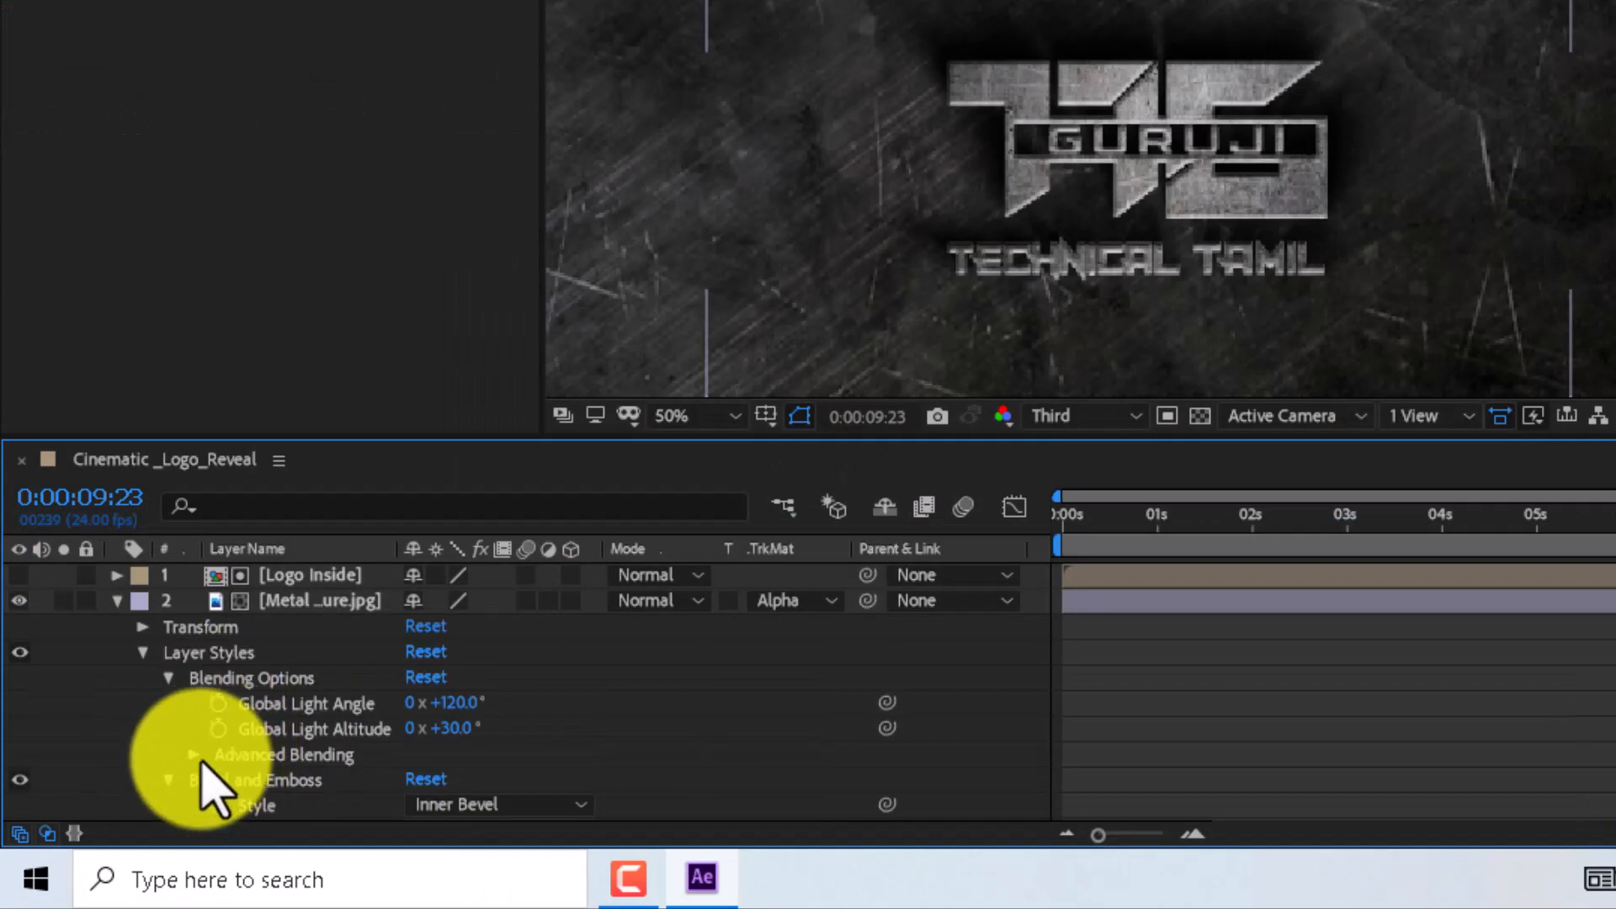
left_click(206, 754)
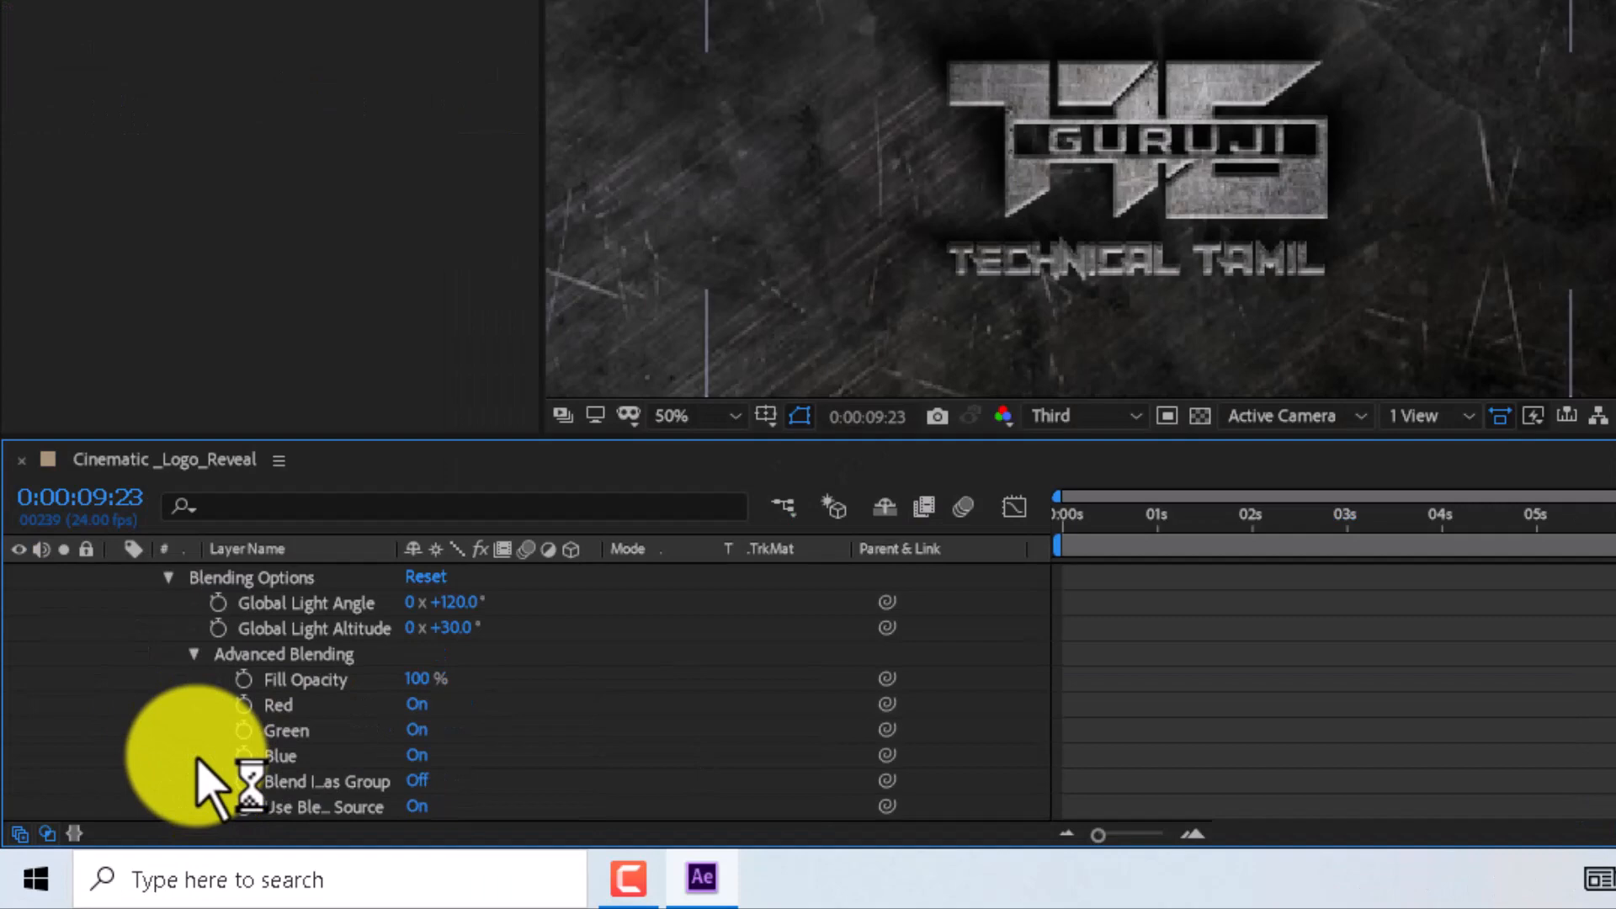
left_click(421, 680)
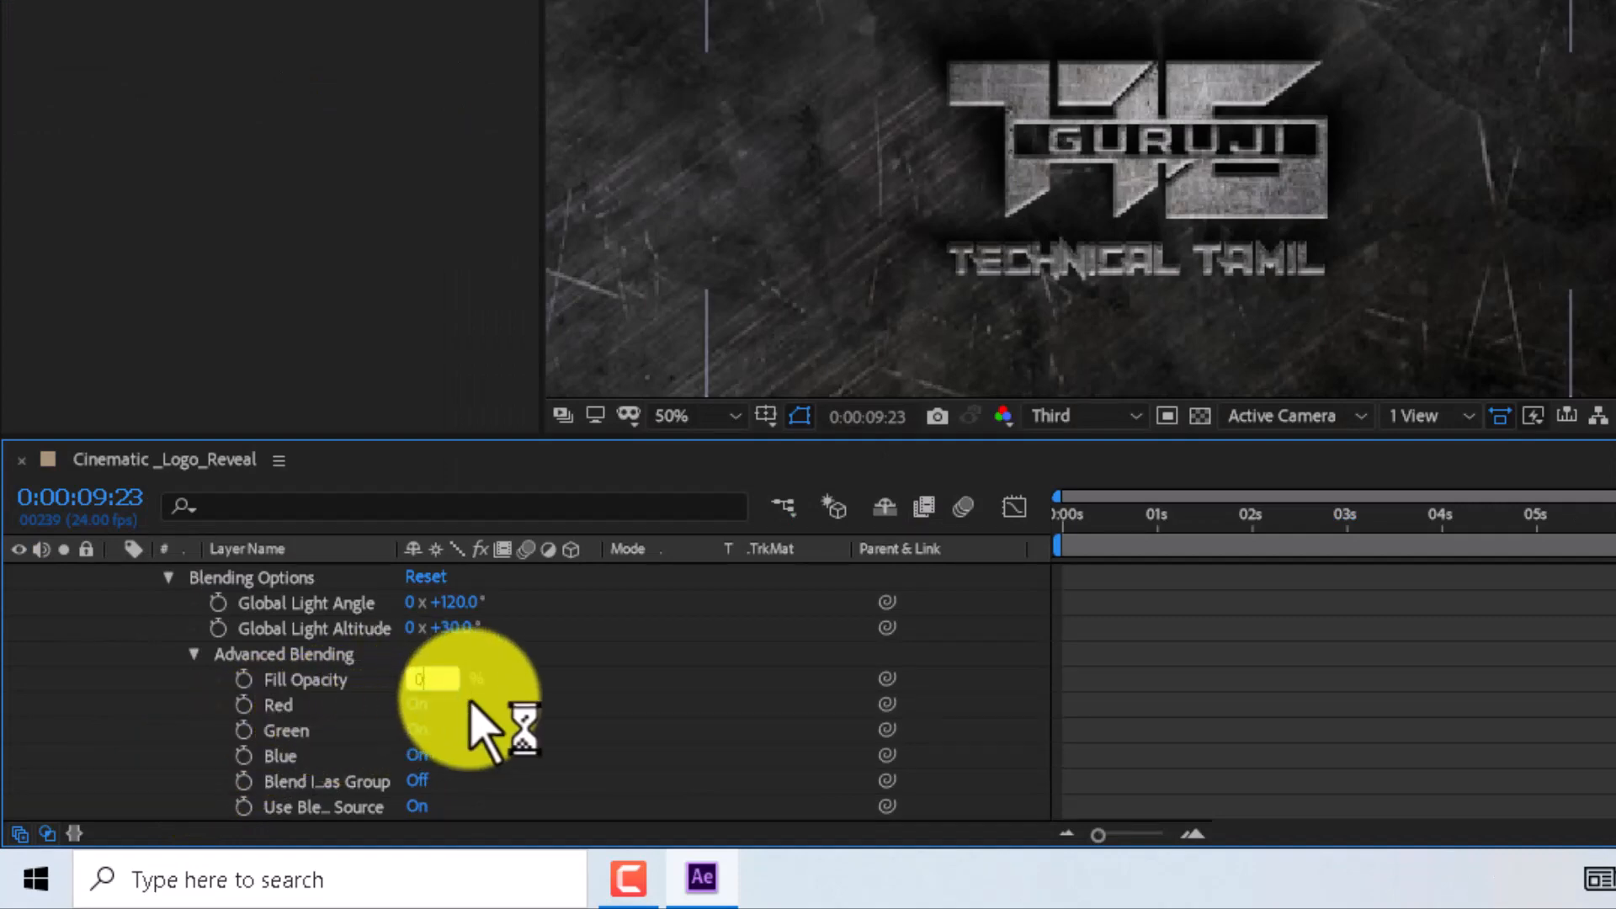
type("0")
key("Return")
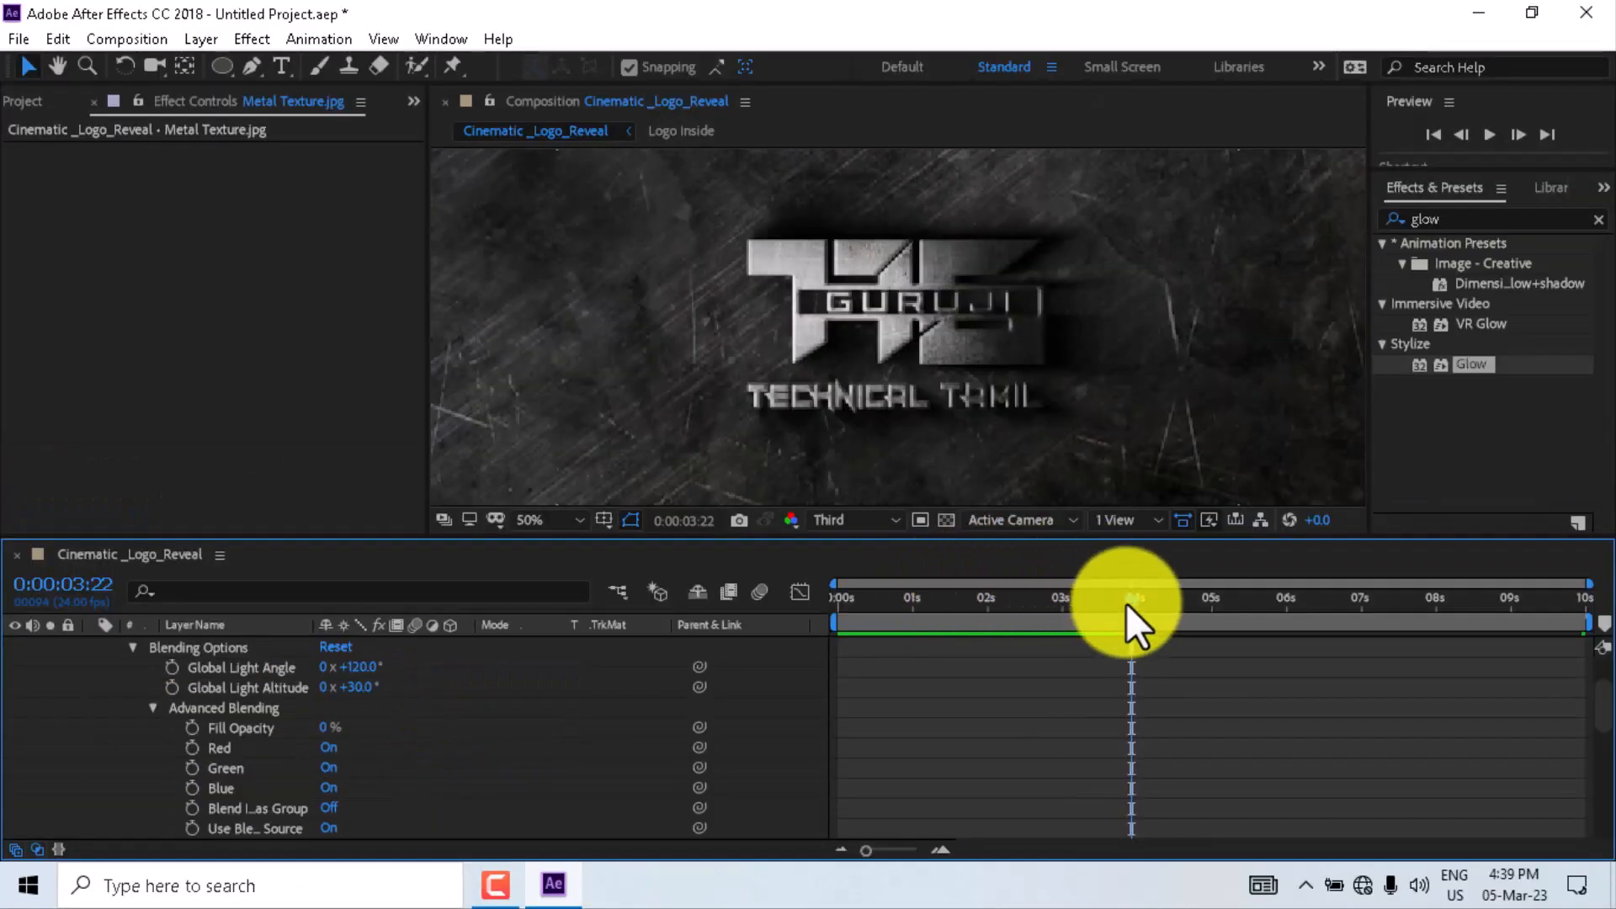
- Collapse all layer properties and add a new Null Object layer named controls
left_click_drag(1125, 603, 834, 602)
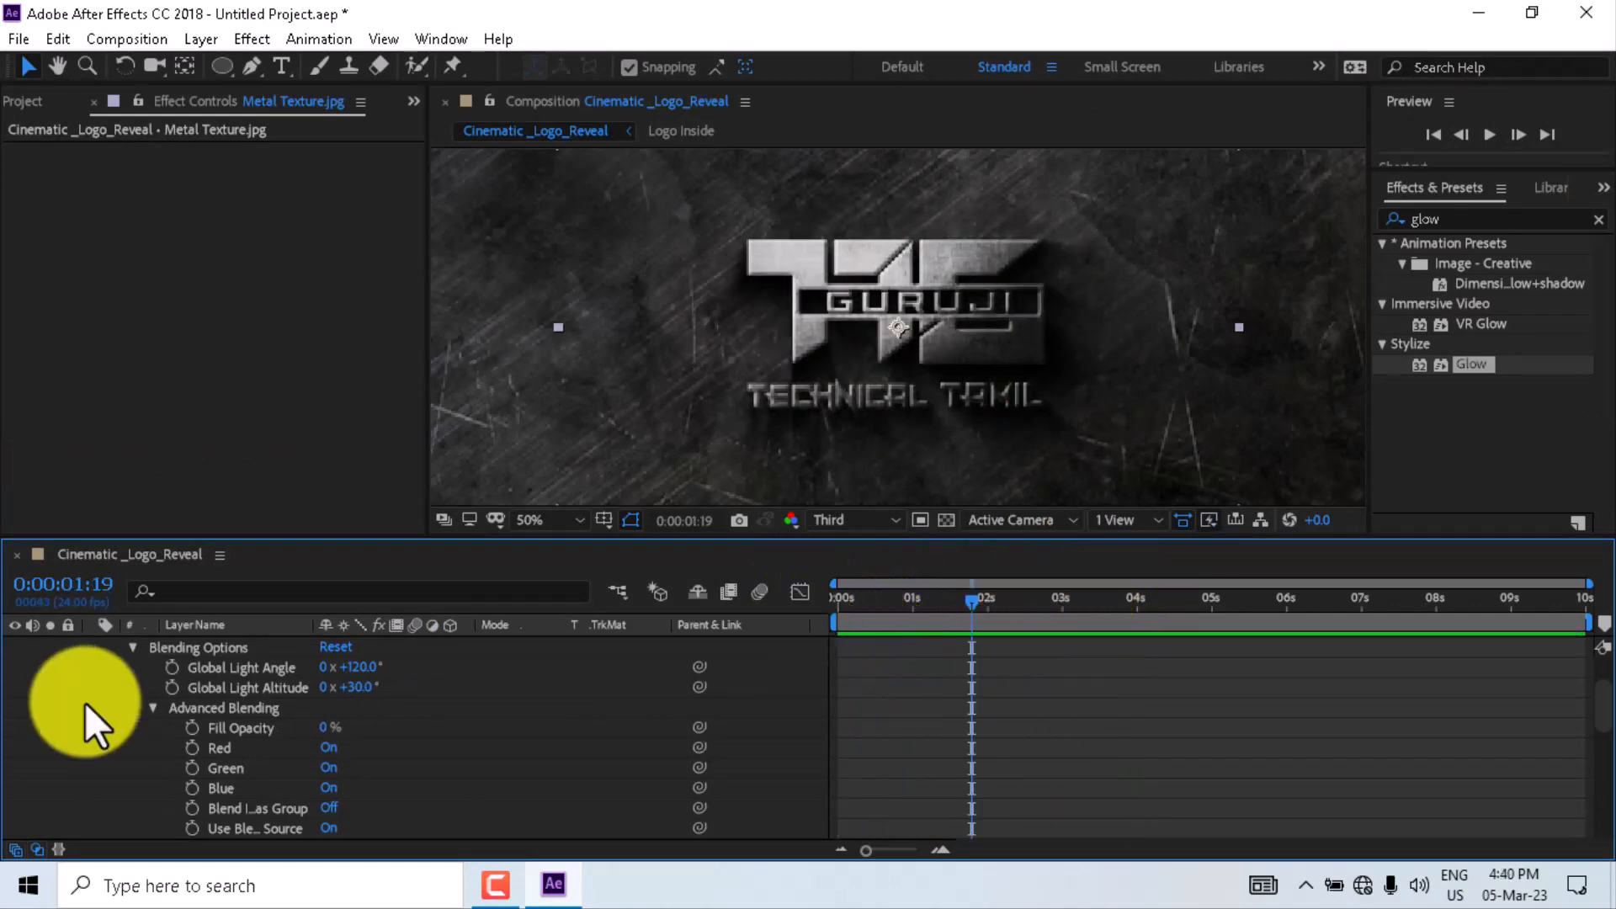
key("ctrl+a")
scroll(172, 714, "up", 3)
key("u")
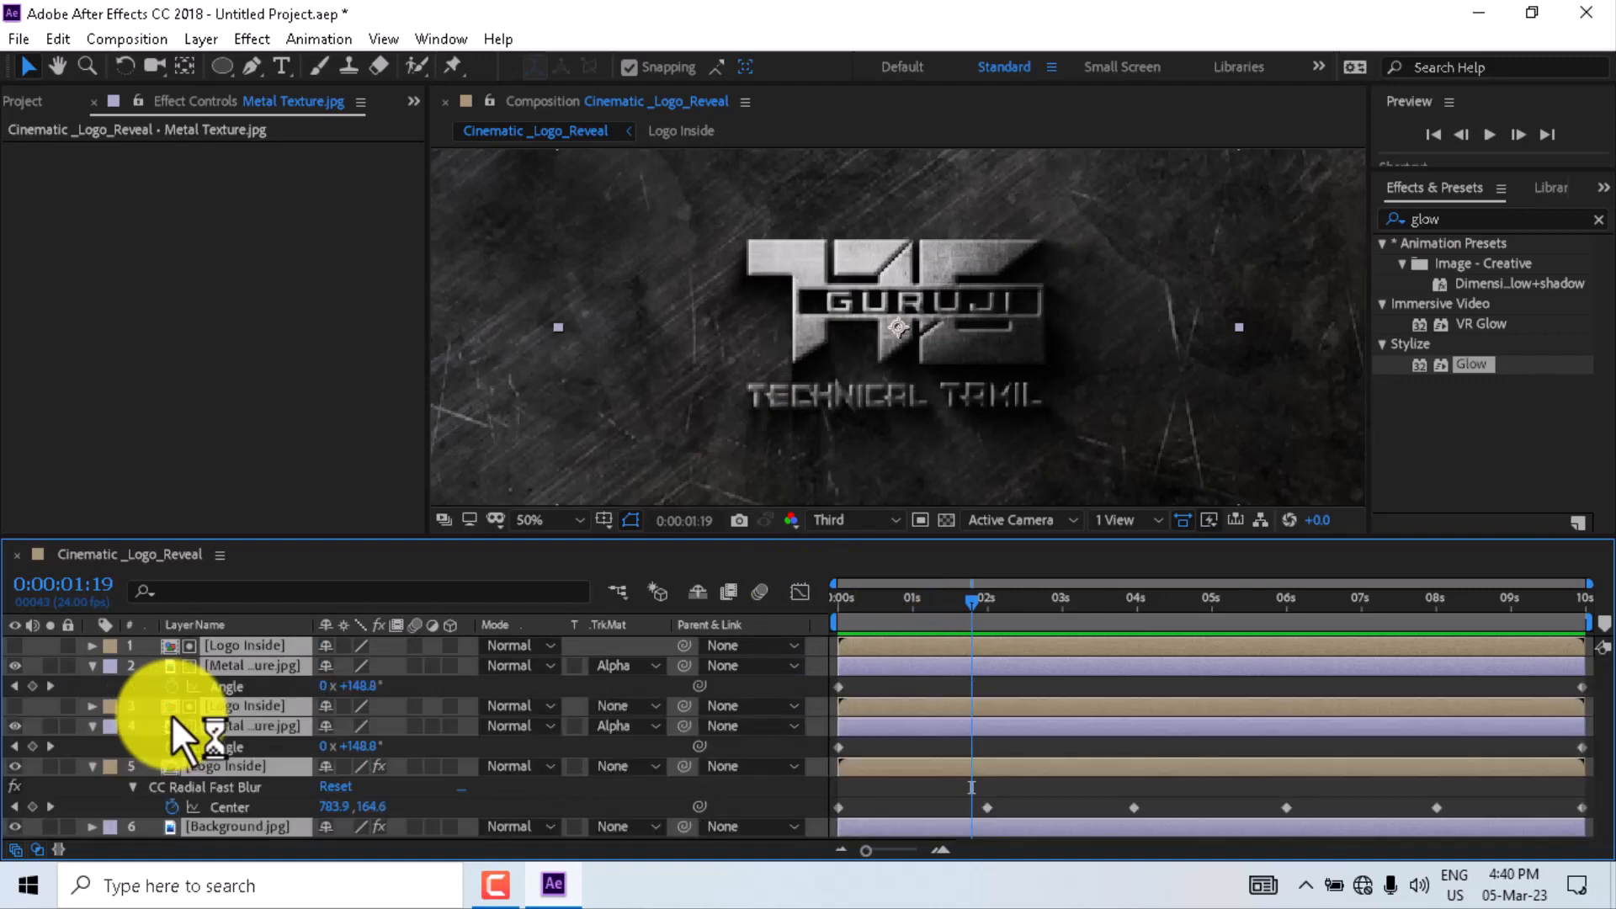
key("u")
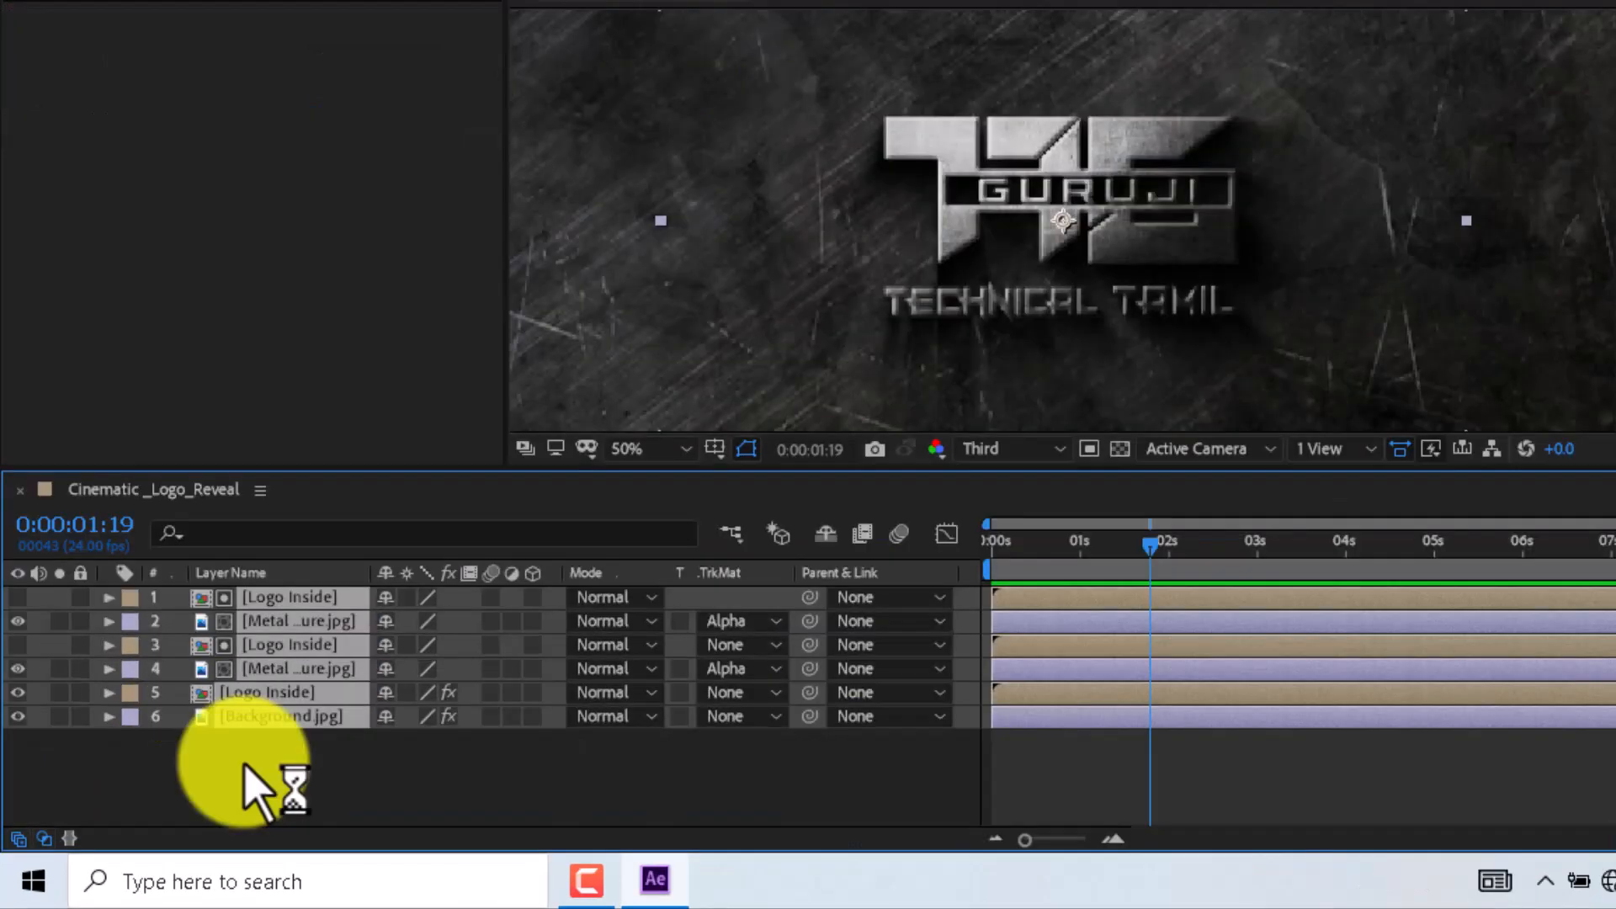
right_click(249, 787)
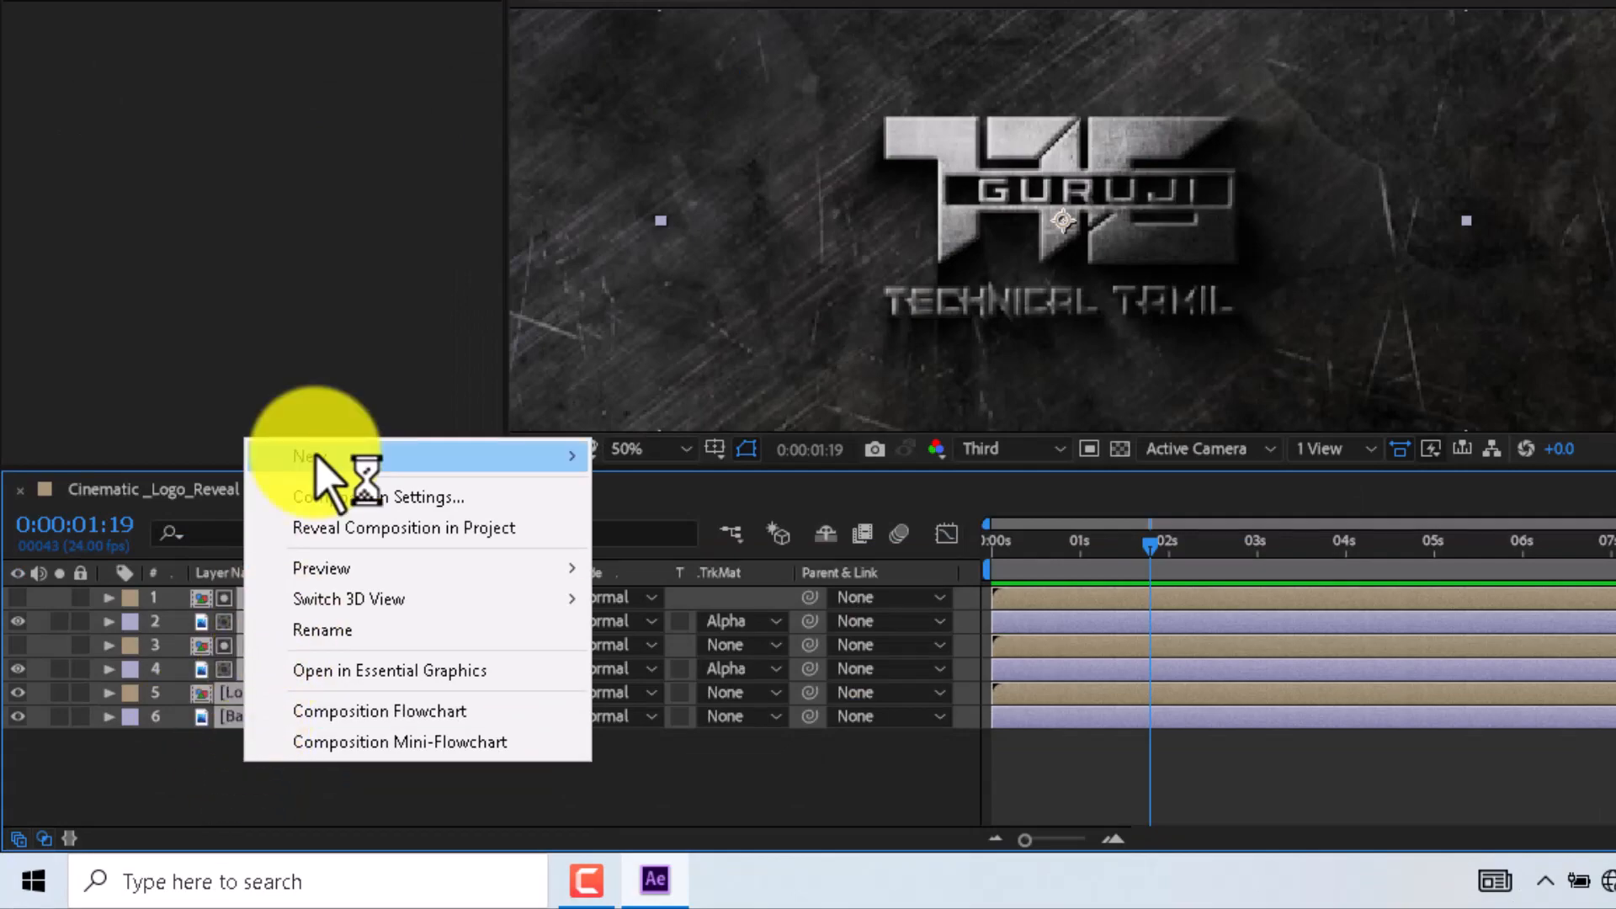
mouse_move(320, 456)
left_click(671, 620)
key("Return")
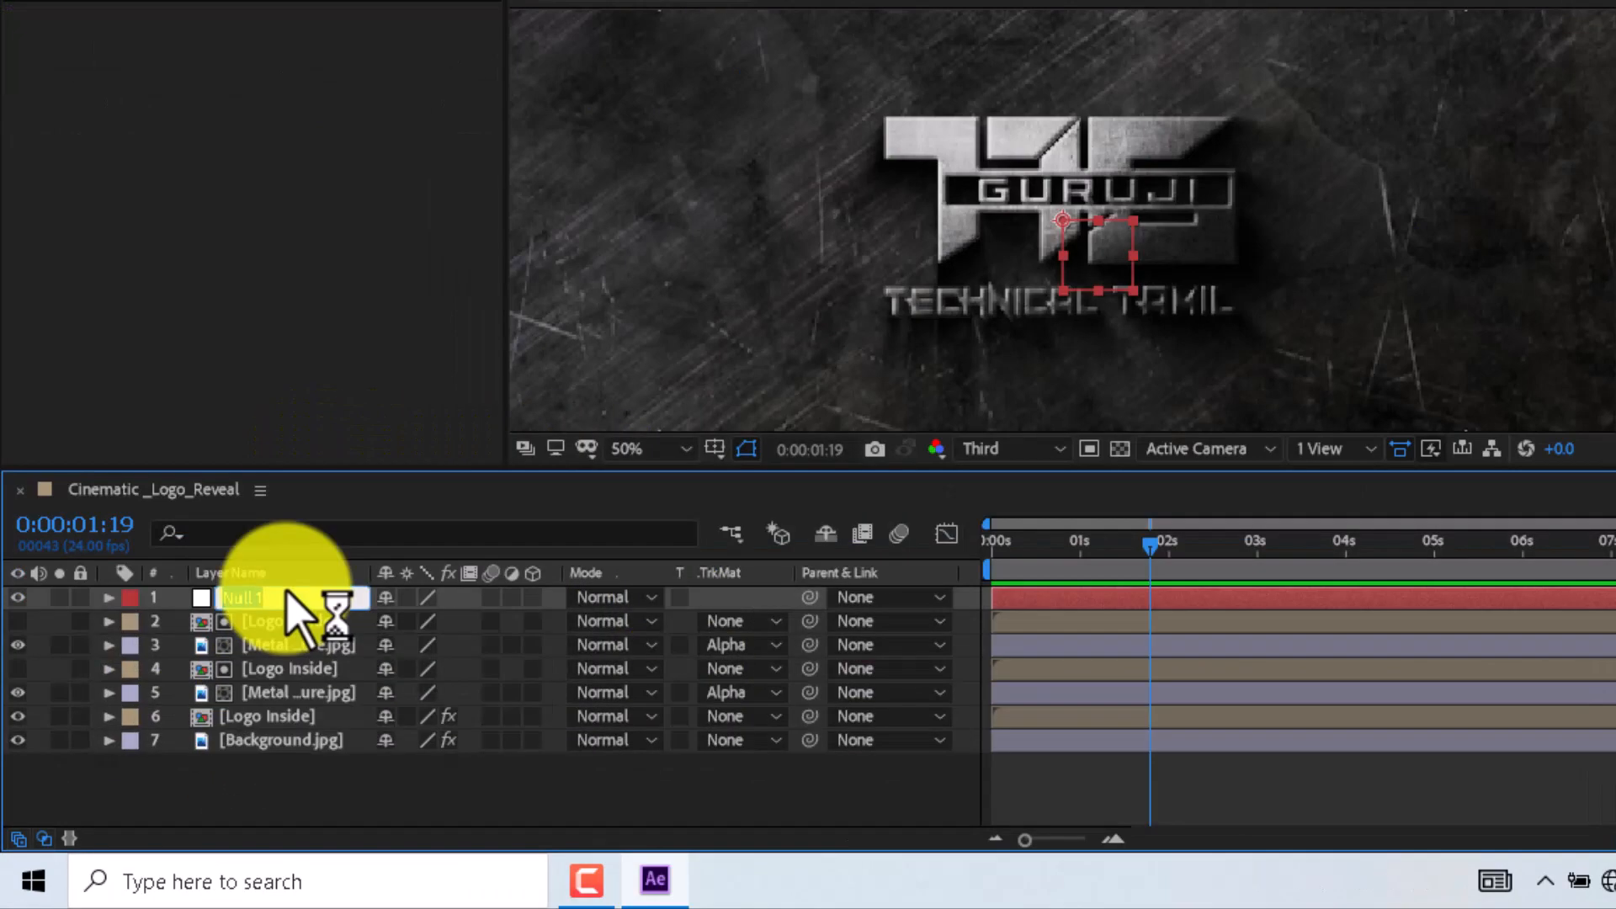
type("control")
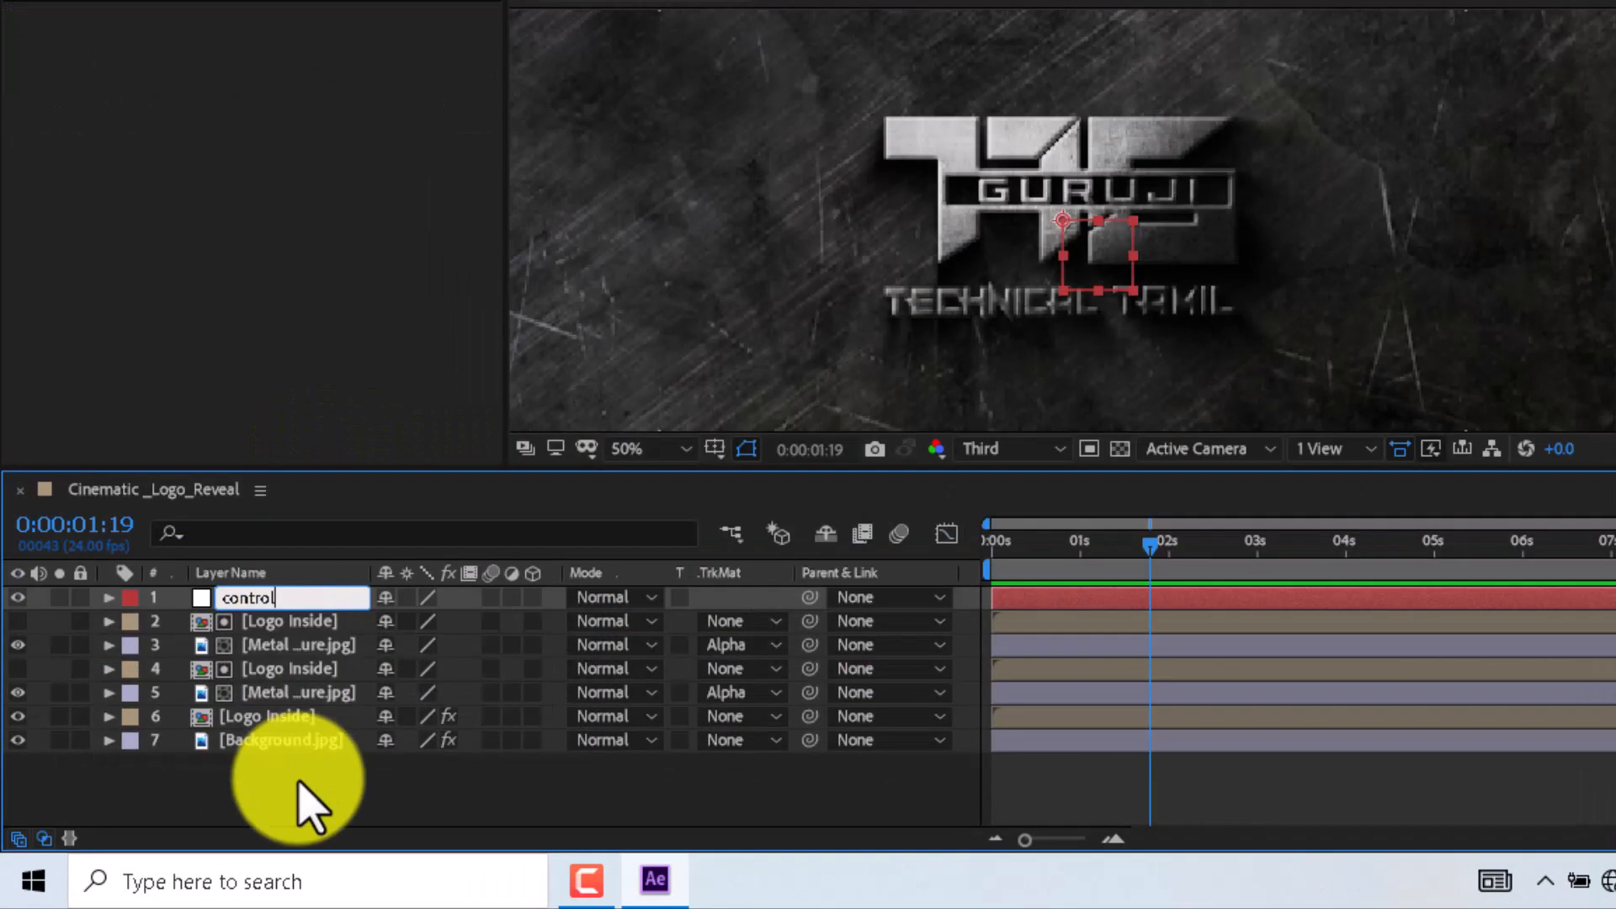
type("s")
key("Return")
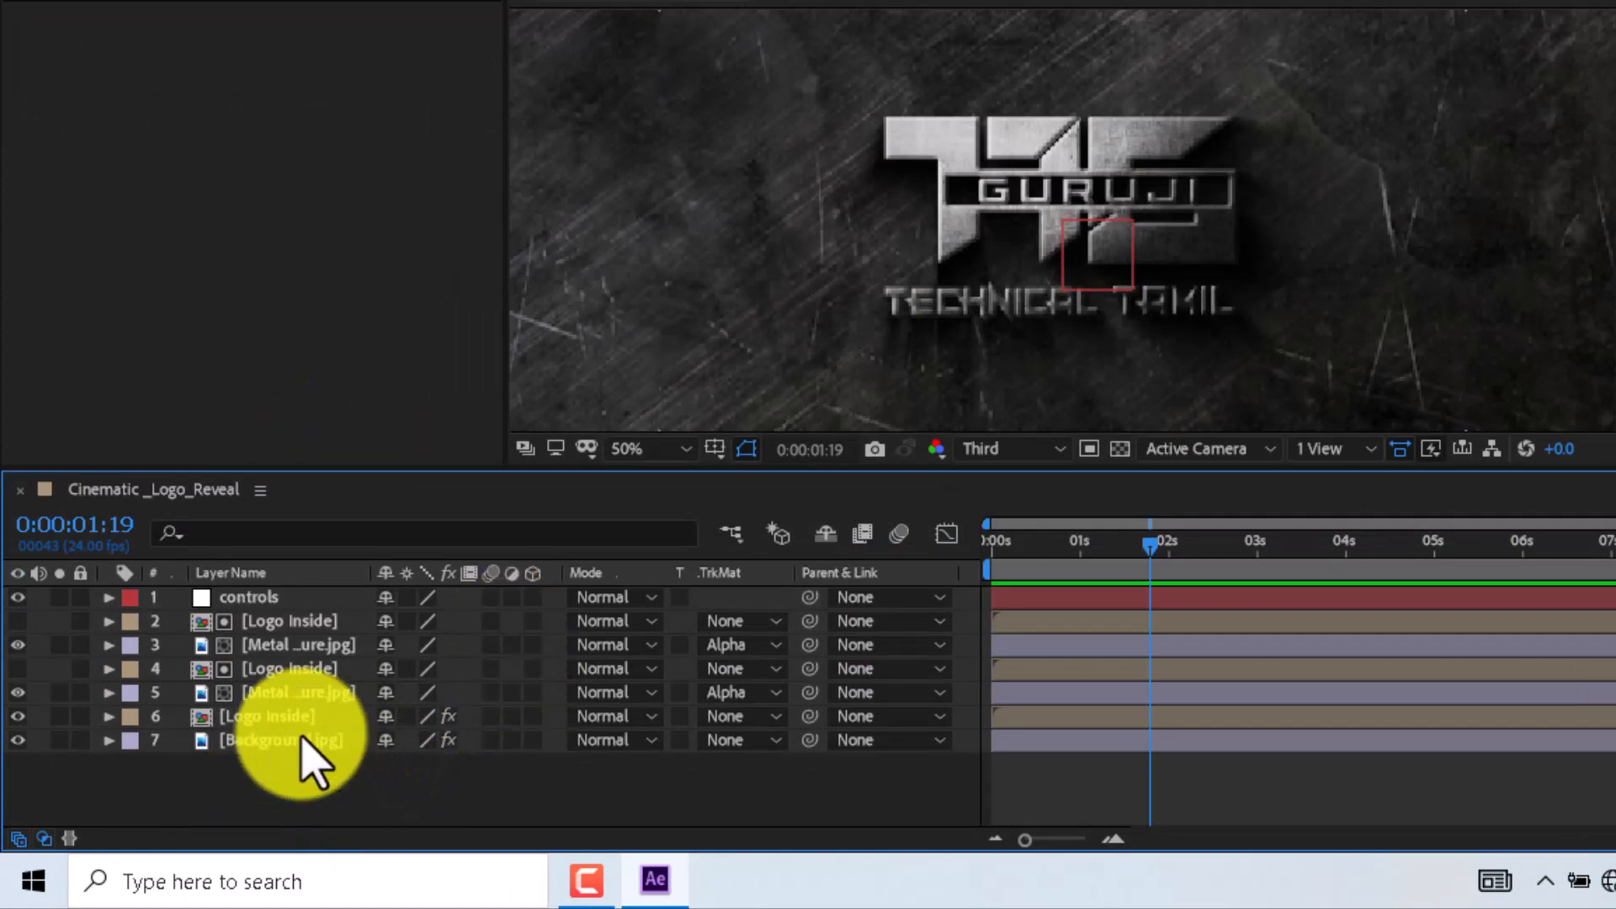
- Parent all the other layers to the controls null
left_click_drag(308, 762, 278, 633)
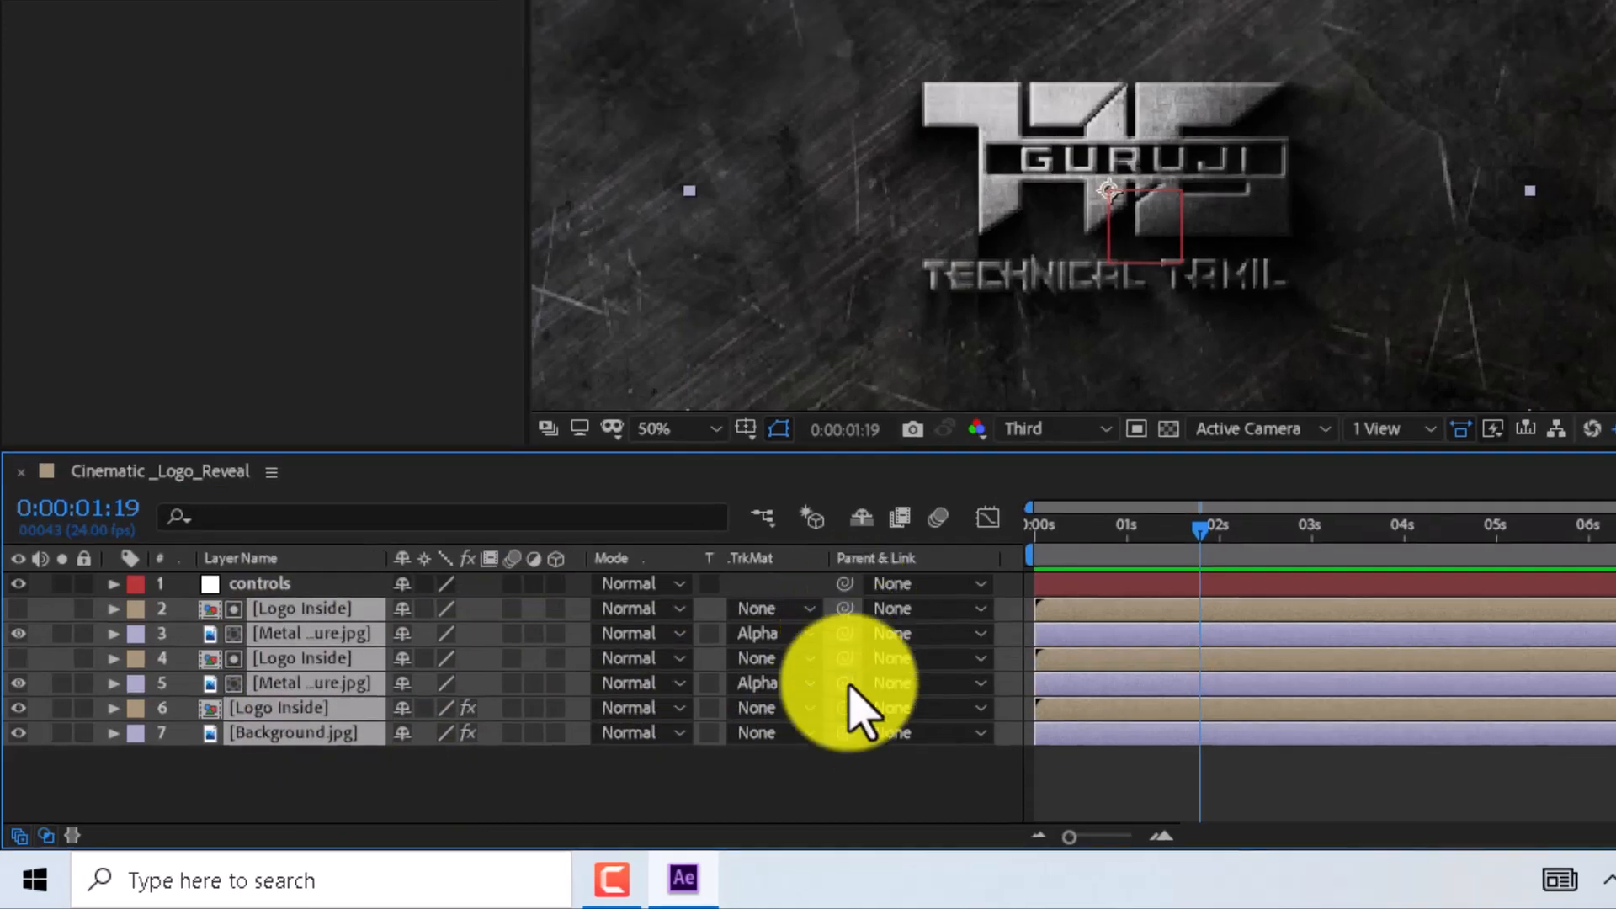
right_click(822, 573)
mouse_move(855, 667)
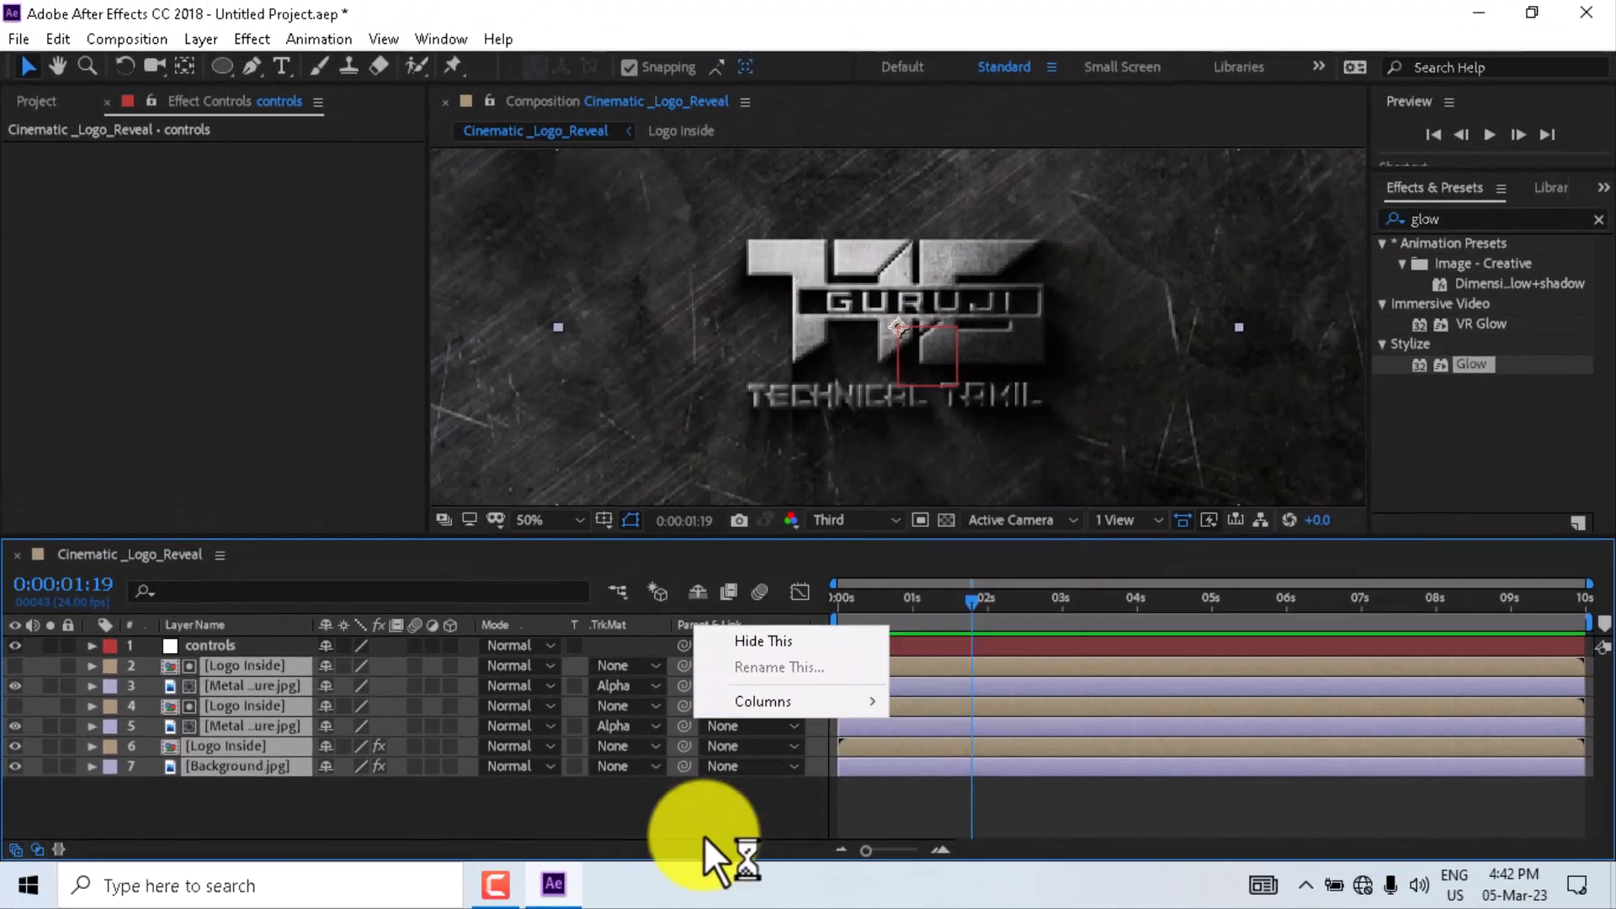
left_click(706, 836)
left_click_drag(455, 805, 299, 681)
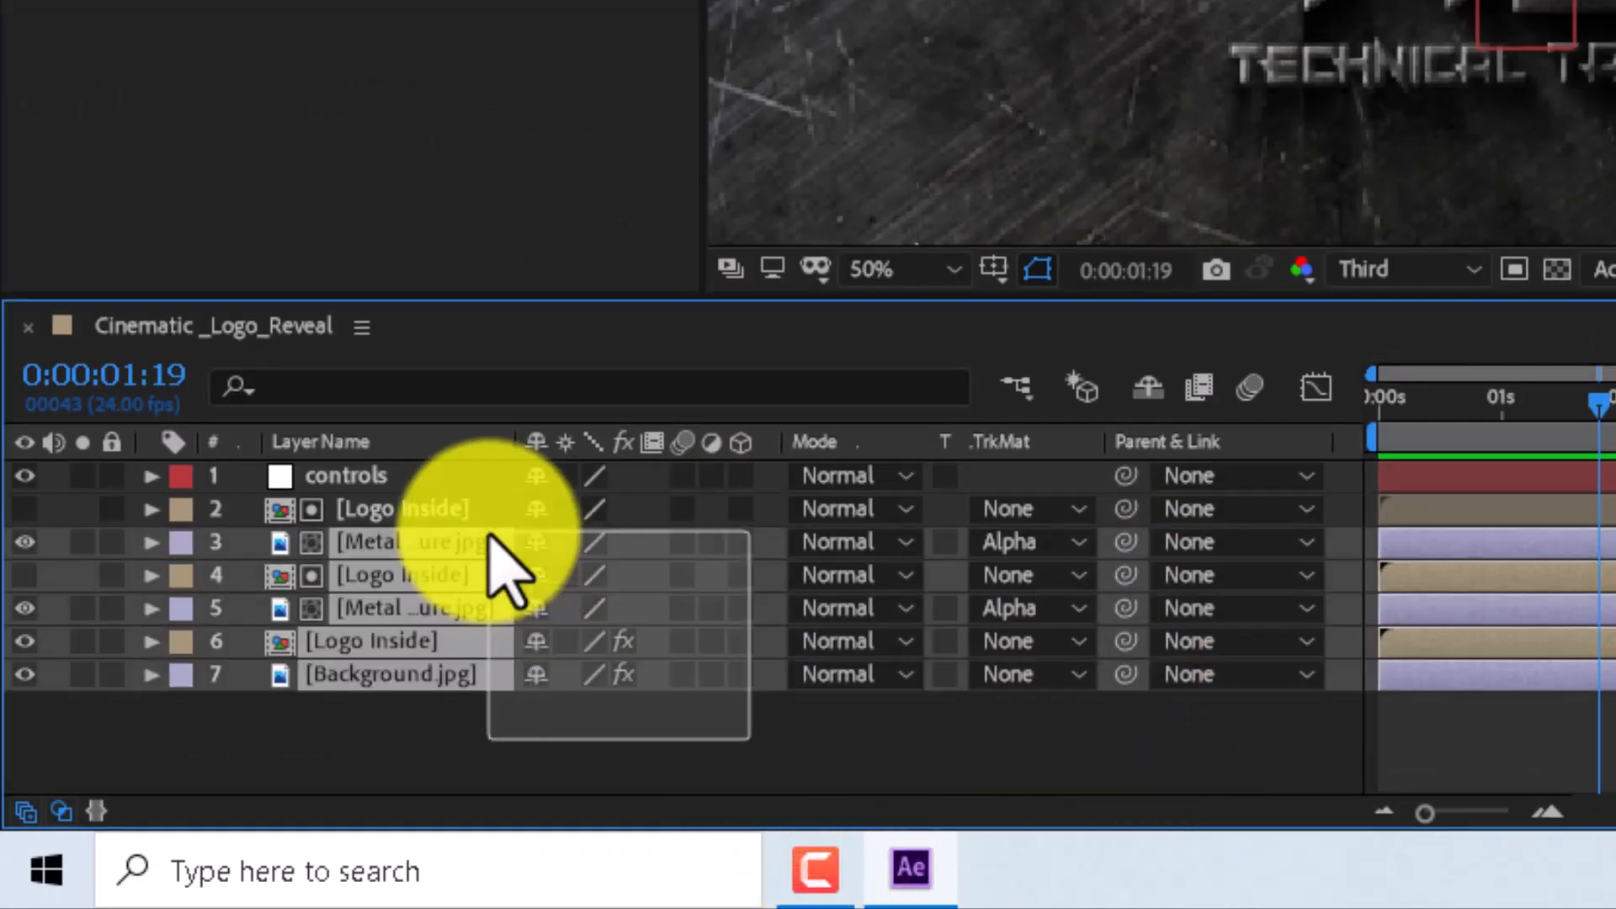
left_click_drag(489, 533, 480, 507)
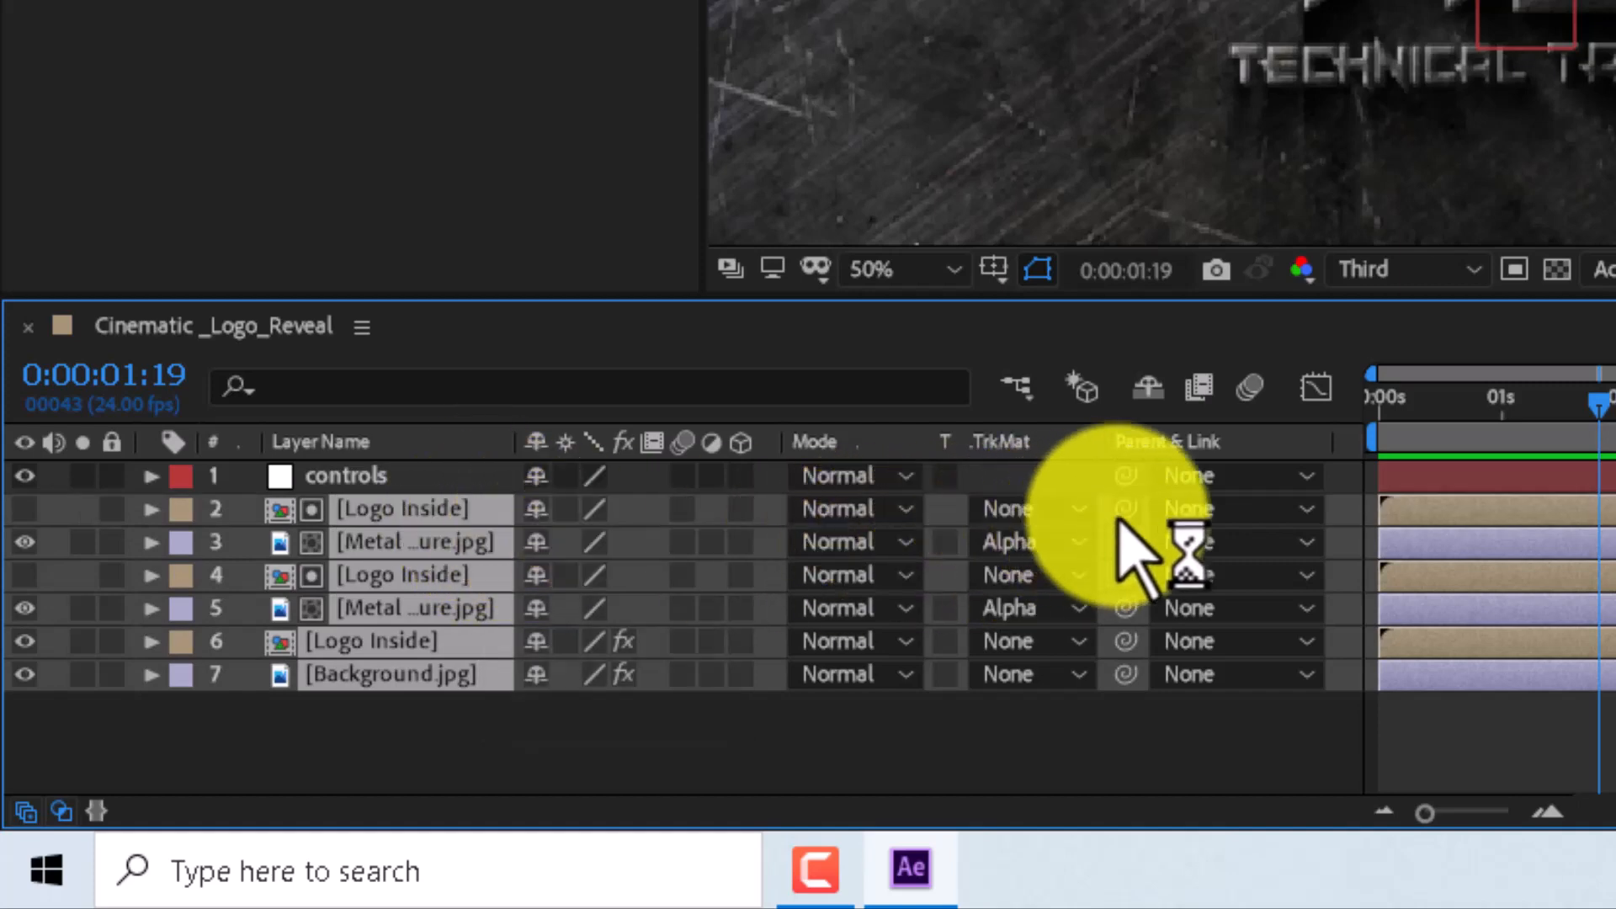
left_click_drag(1125, 510, 446, 478)
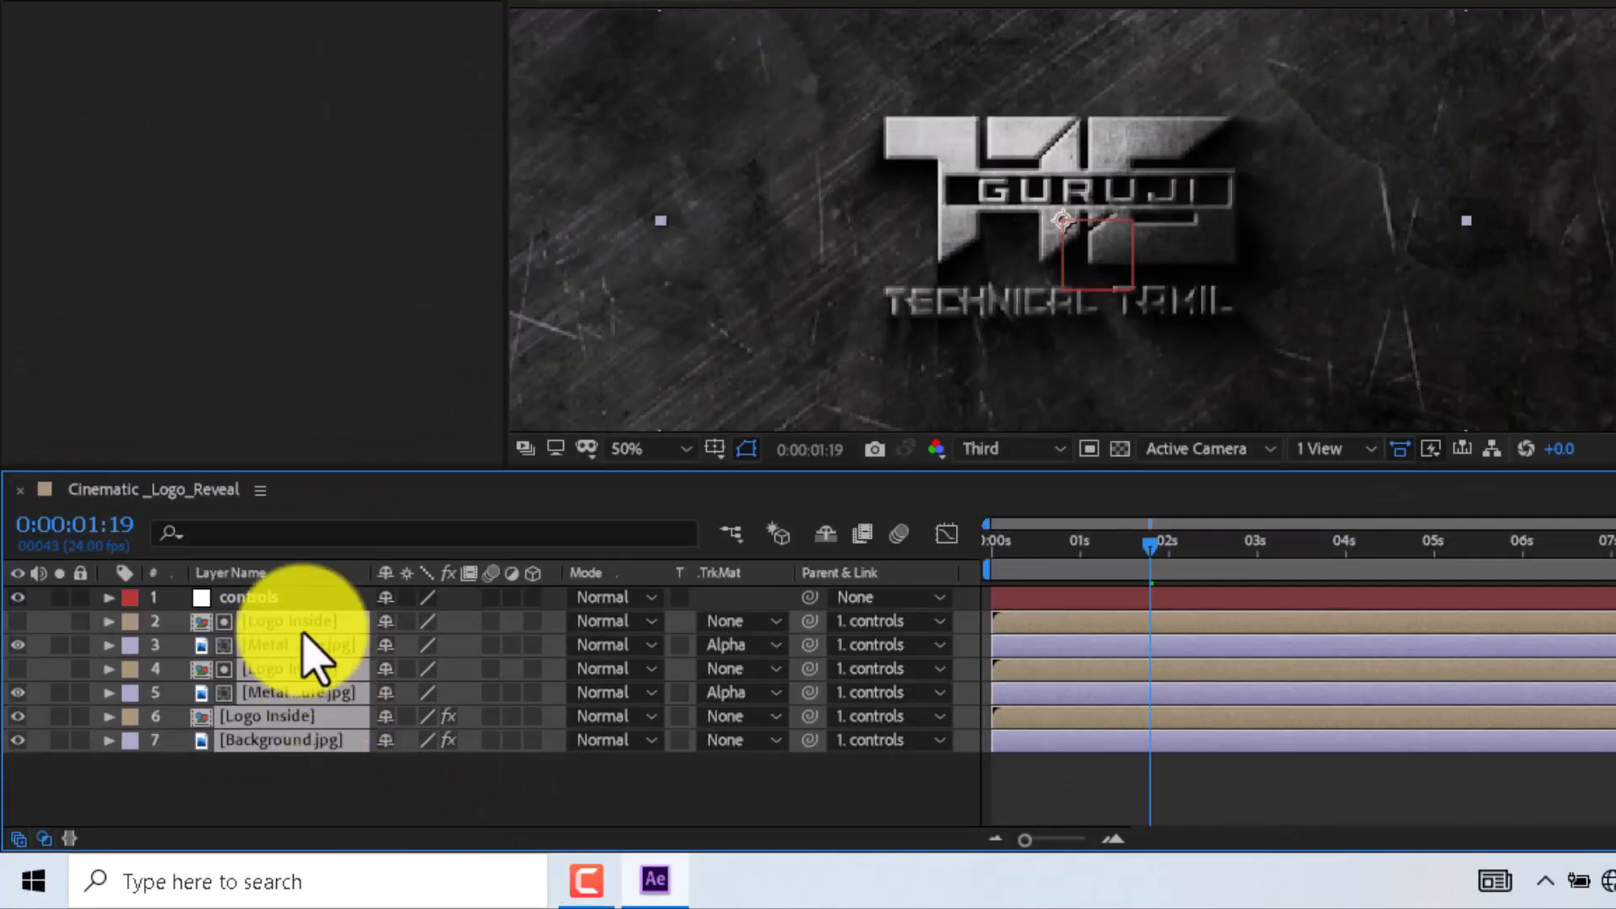
- Turn on Rotation and Scale keyframes for the controls null at the start of the timeline
left_click(294, 597)
key("r")
key("Home")
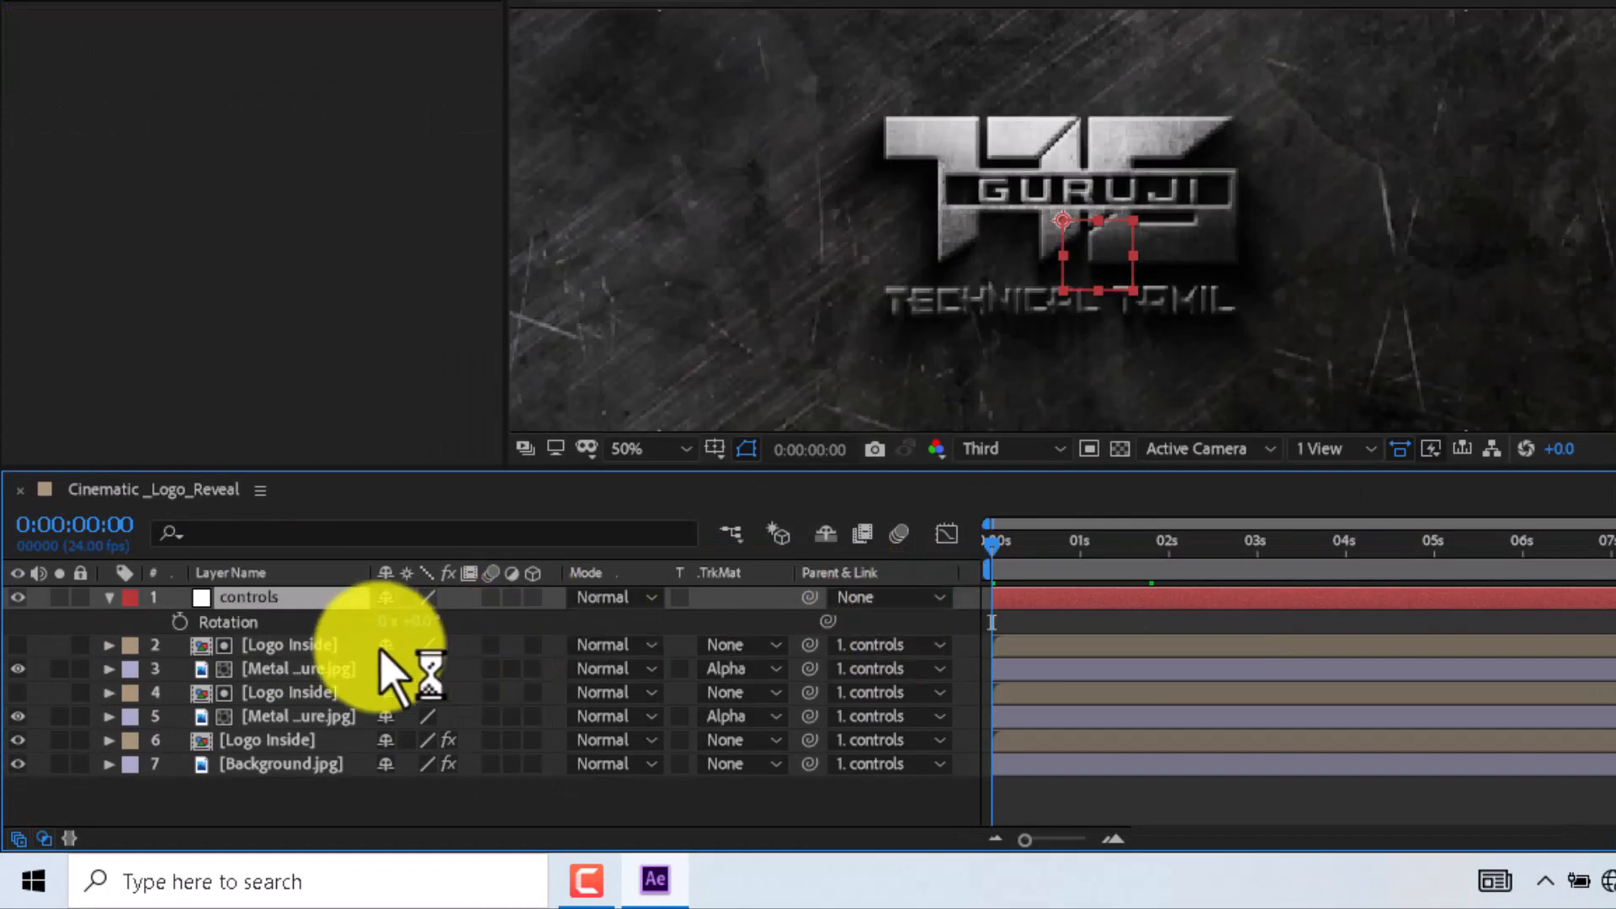
left_click(179, 621)
key("s")
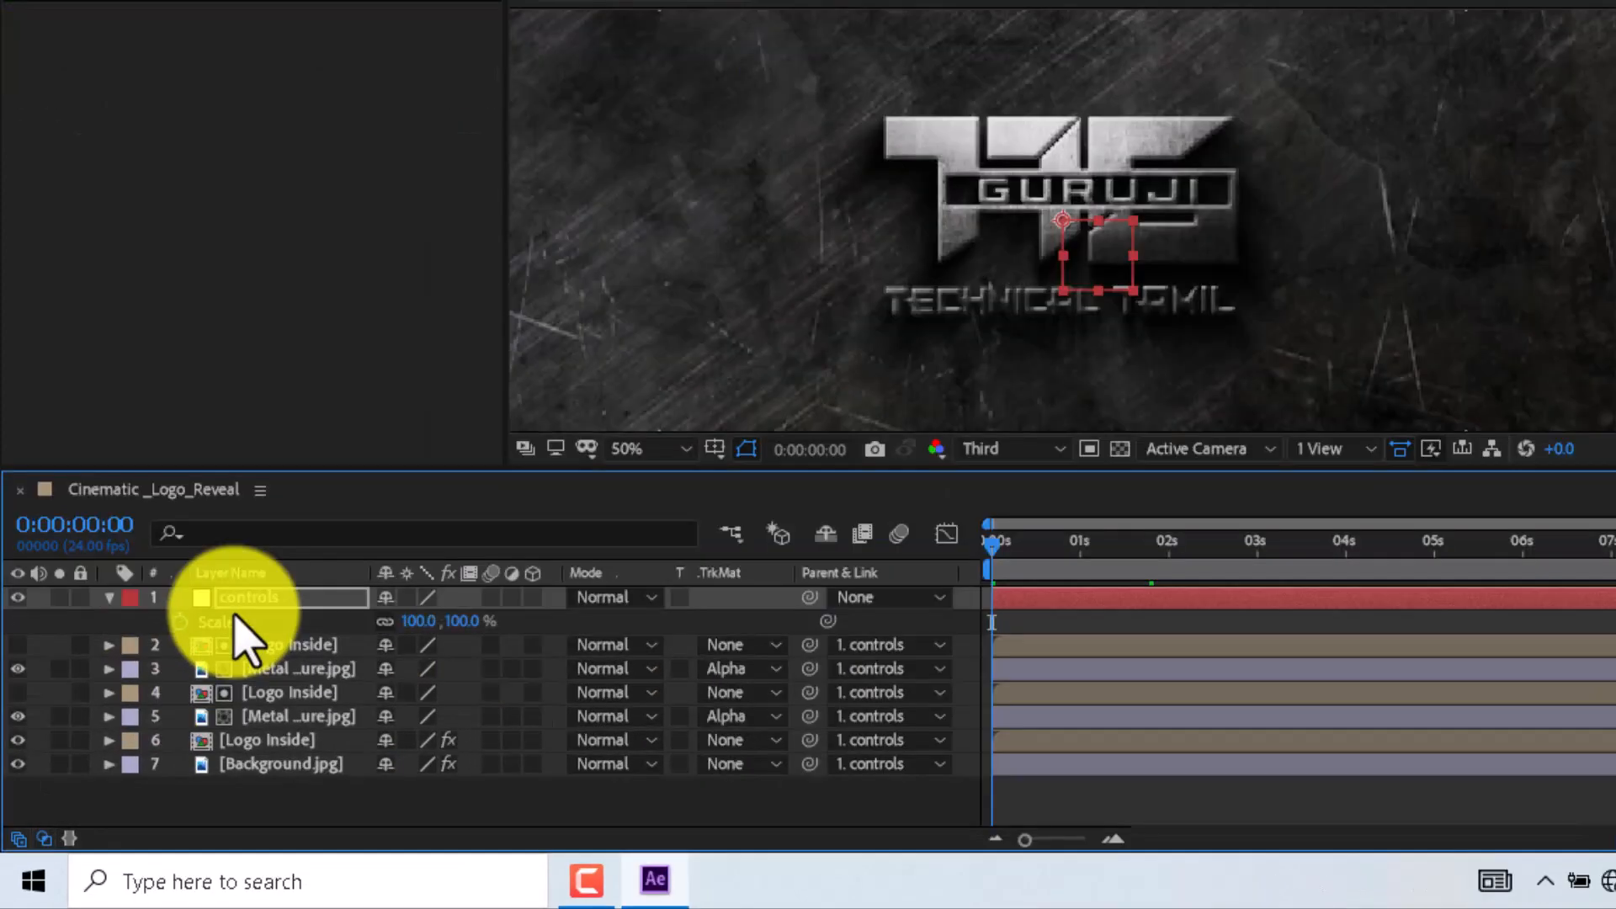
left_click(181, 621)
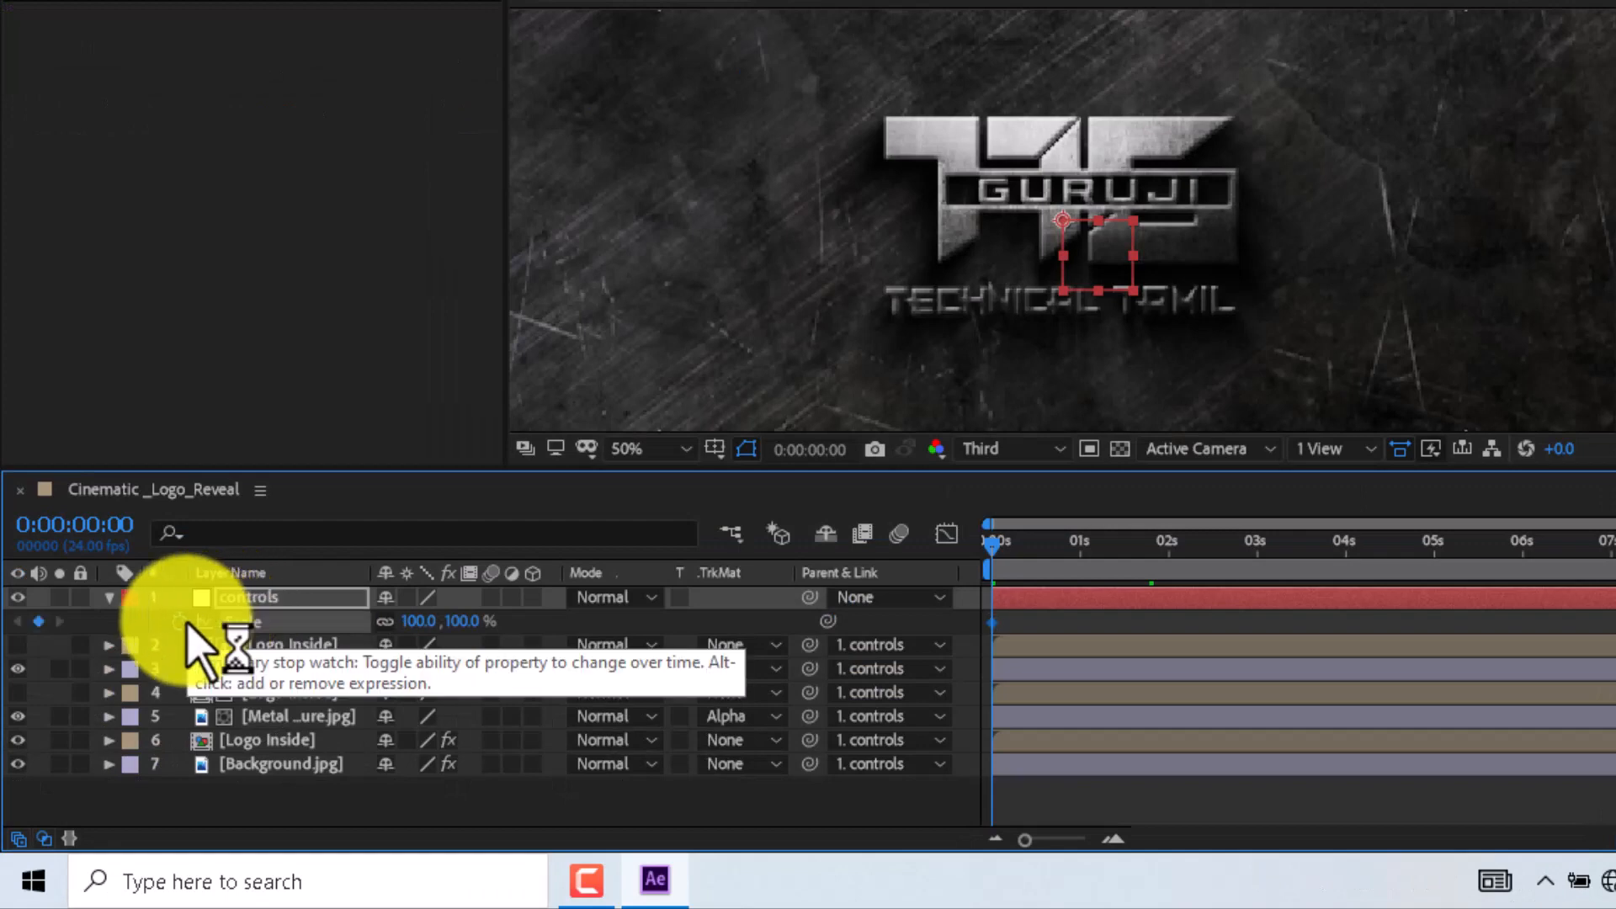
key("s")
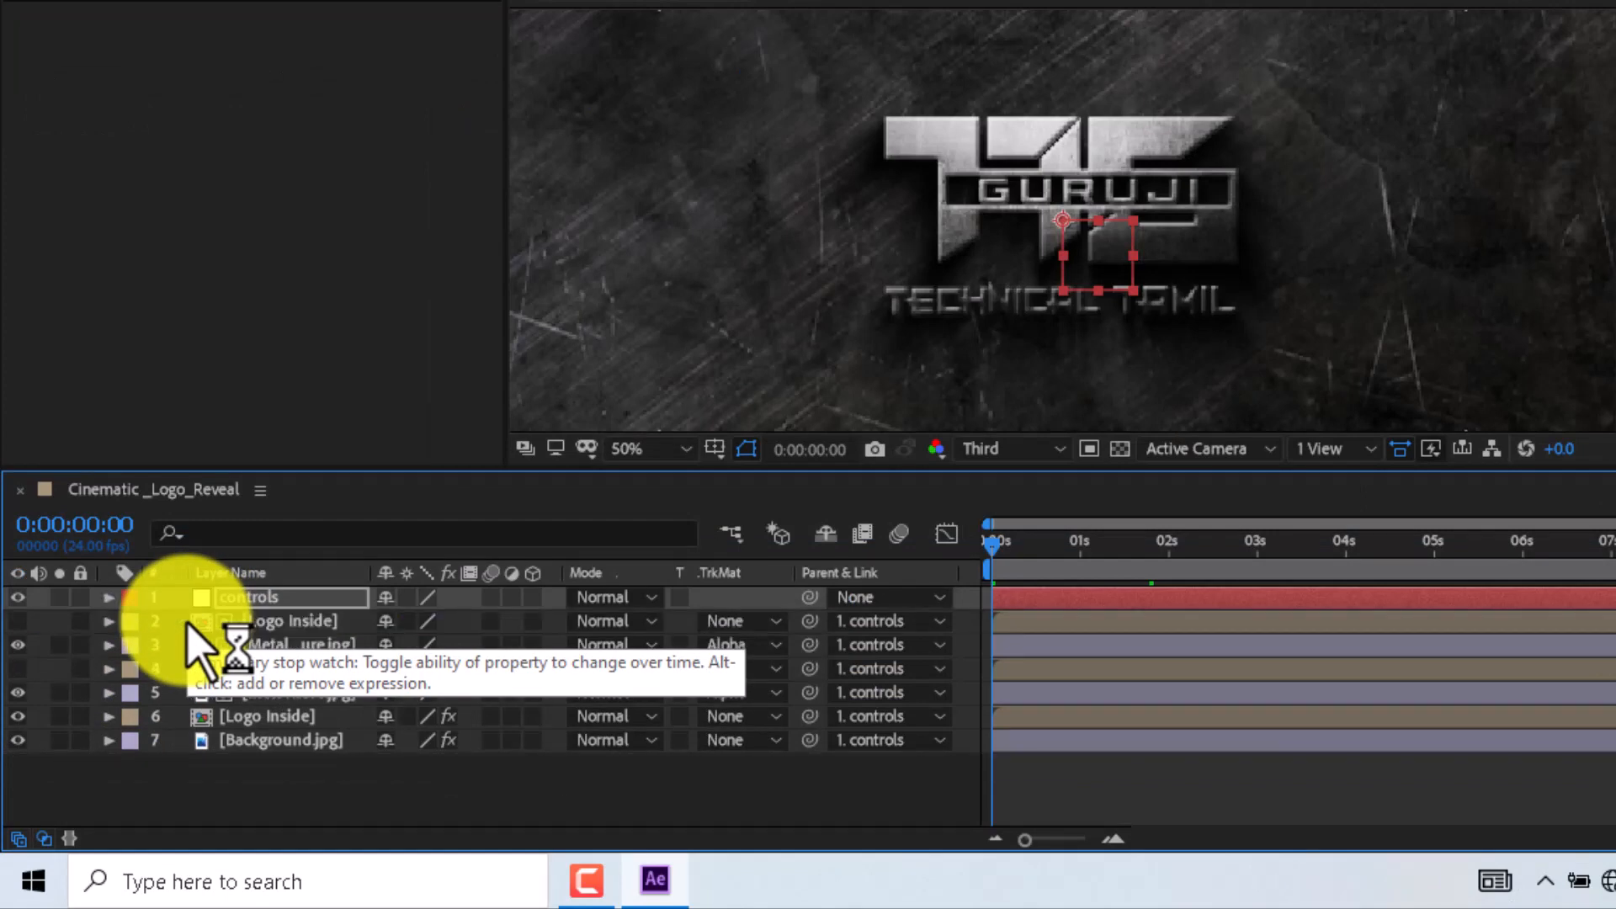
key("u")
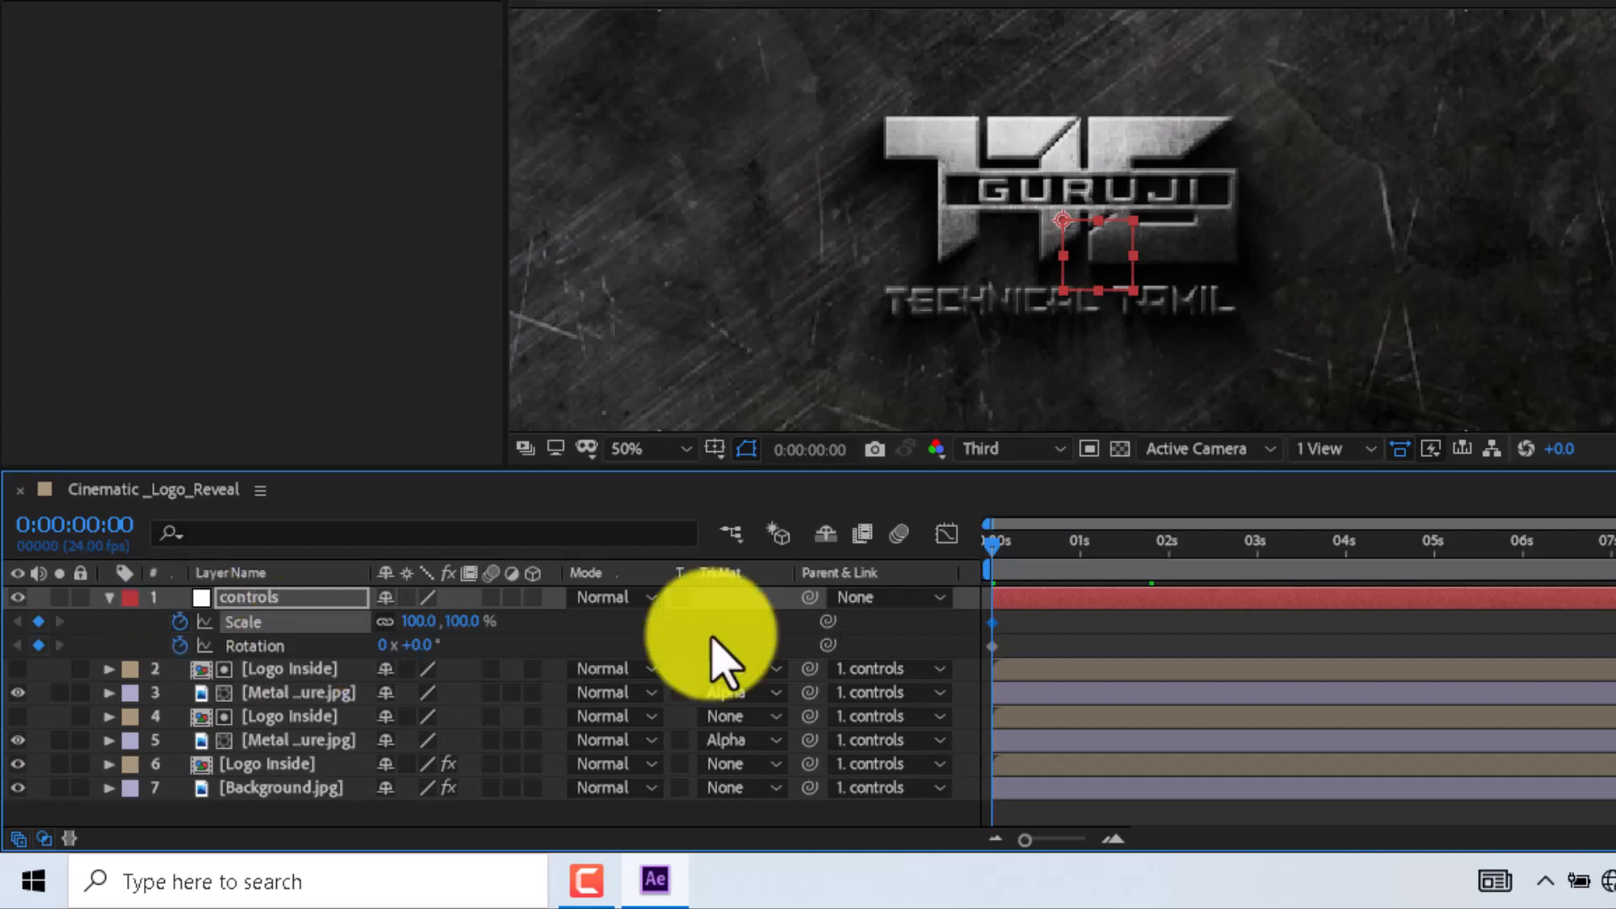
- Move those keyframes to about 8 seconds, then at the start set Scale to 125% and Rotation to 21°
left_click(989, 657)
left_click_drag(977, 633, 1298, 624)
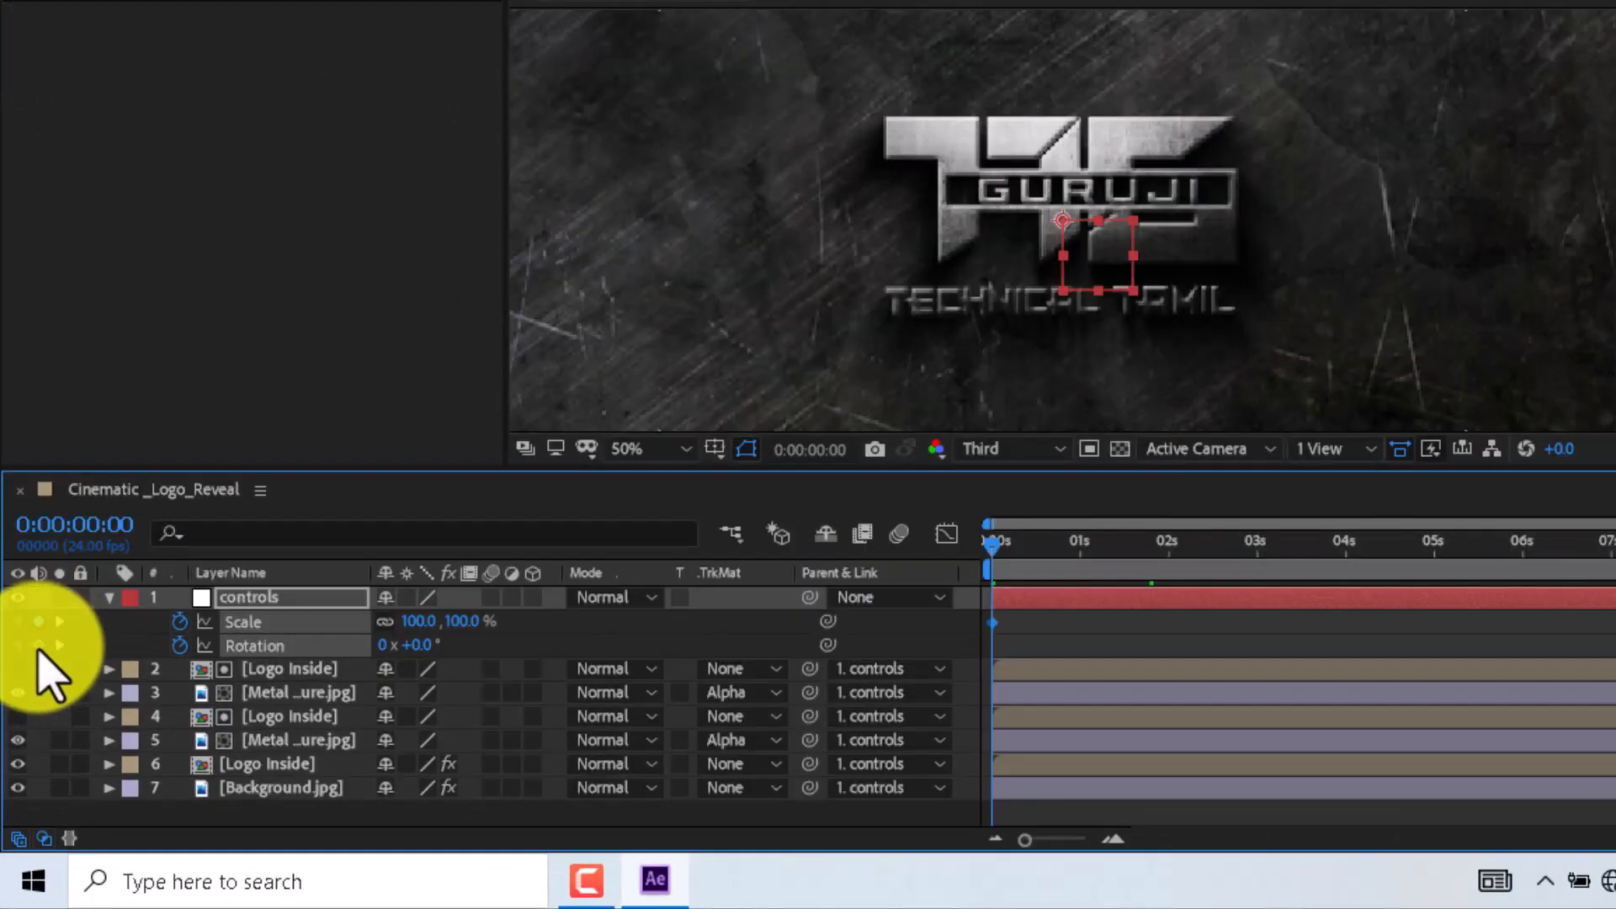
left_click(38, 623)
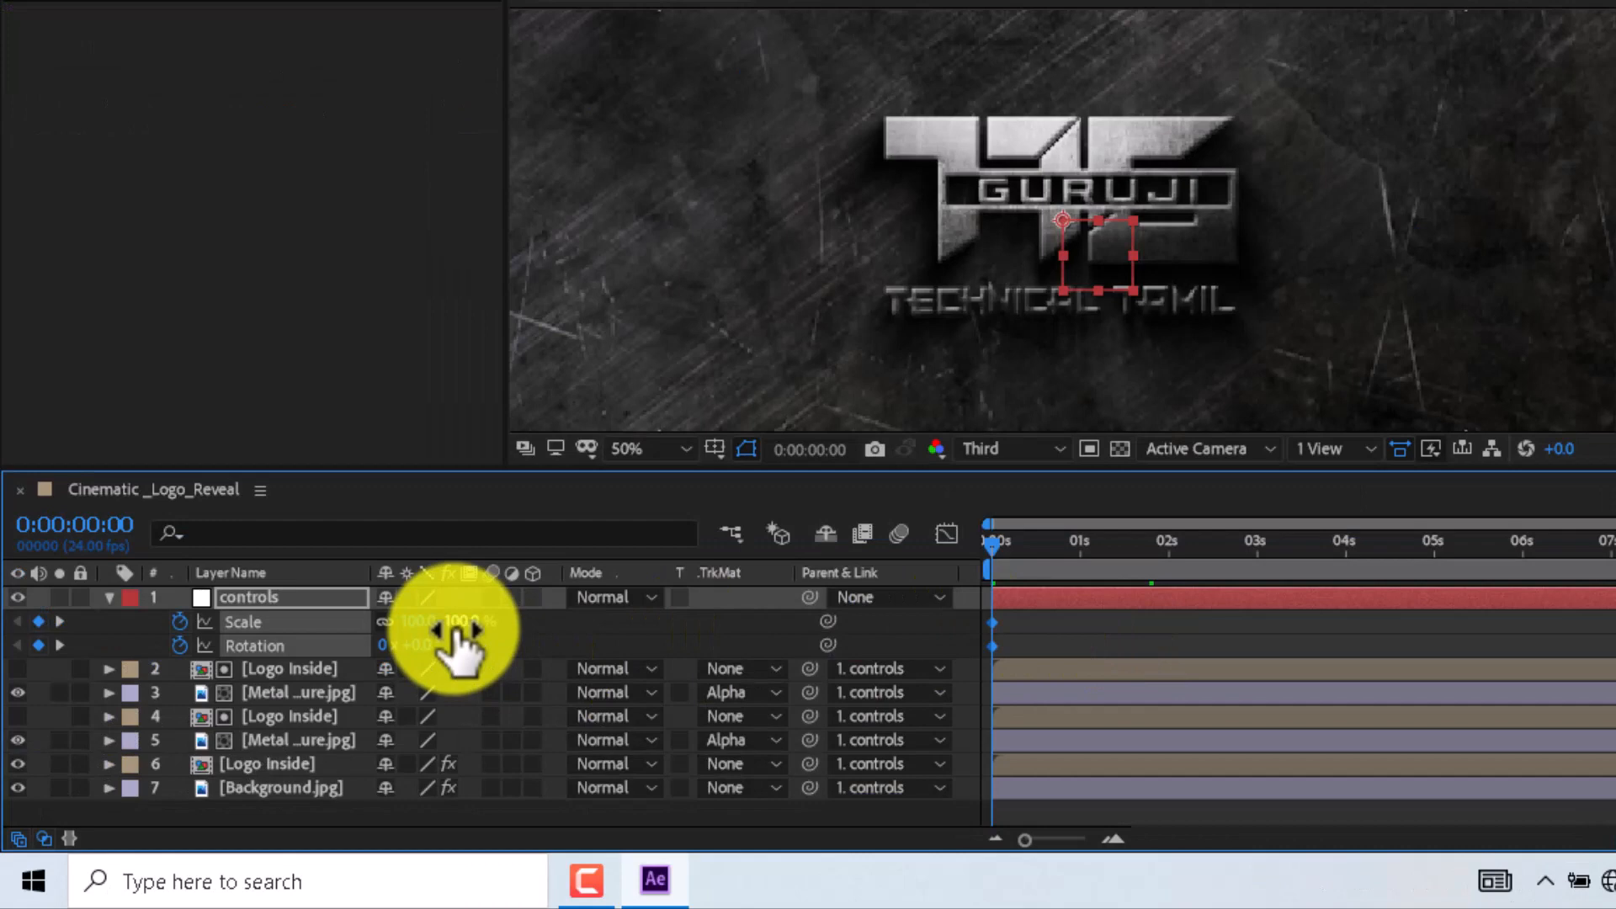
left_click_drag(455, 632, 469, 661)
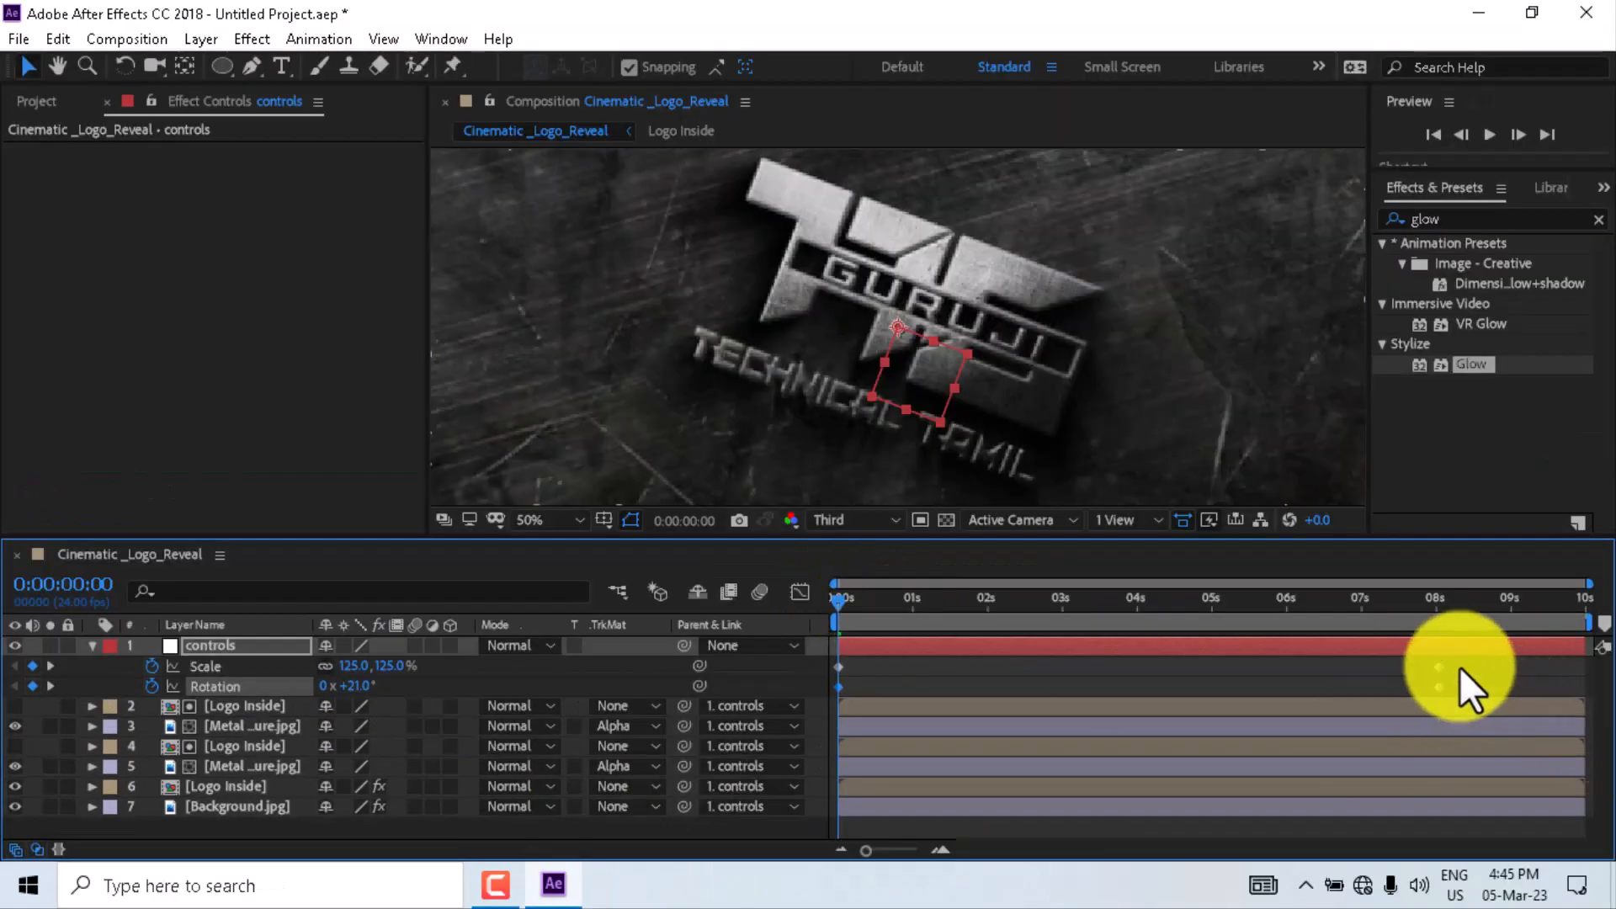
- Select the controls null's Scale and Rotation keyframes and apply Easy Ease to them
left_click_drag(1460, 667, 776, 718)
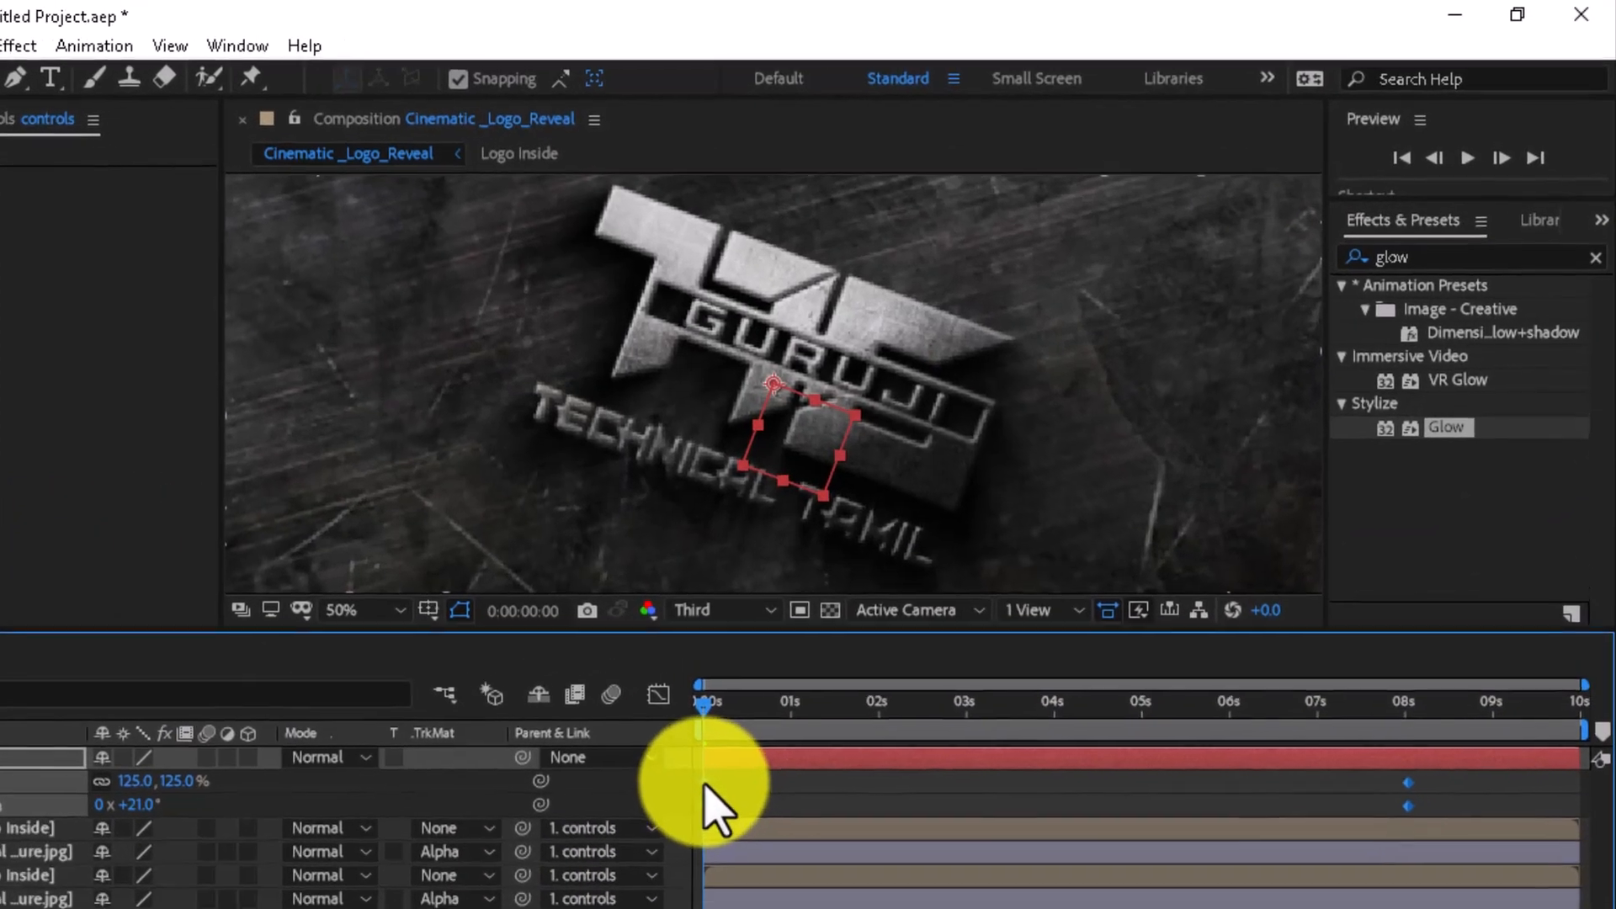
right_click(840, 687)
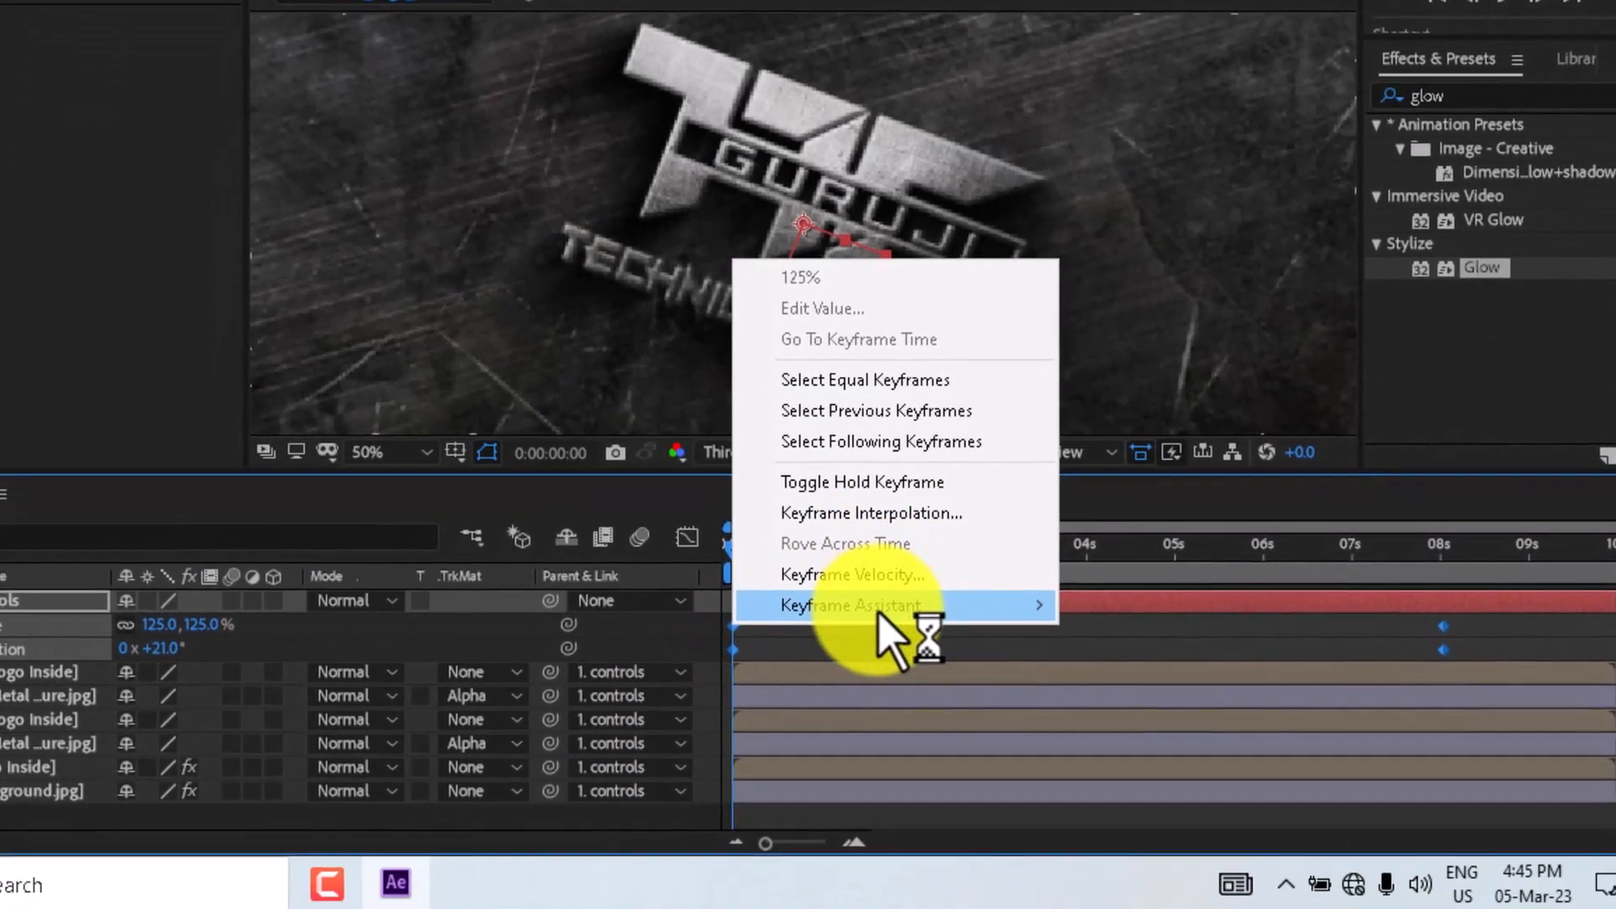
mouse_move(842, 774)
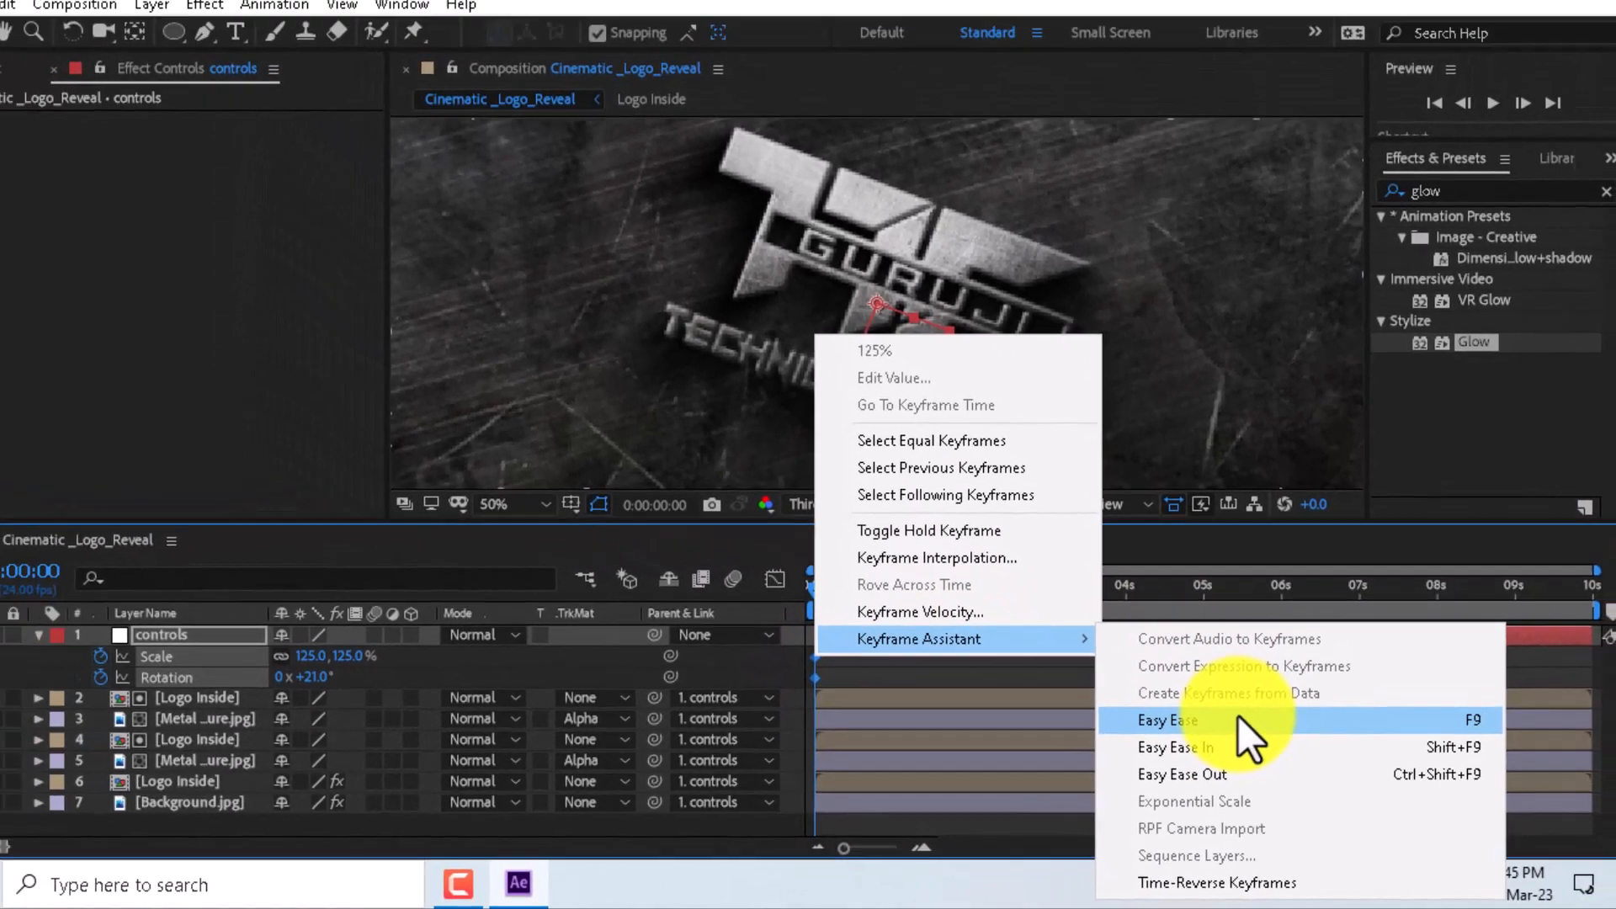
left_click(1178, 695)
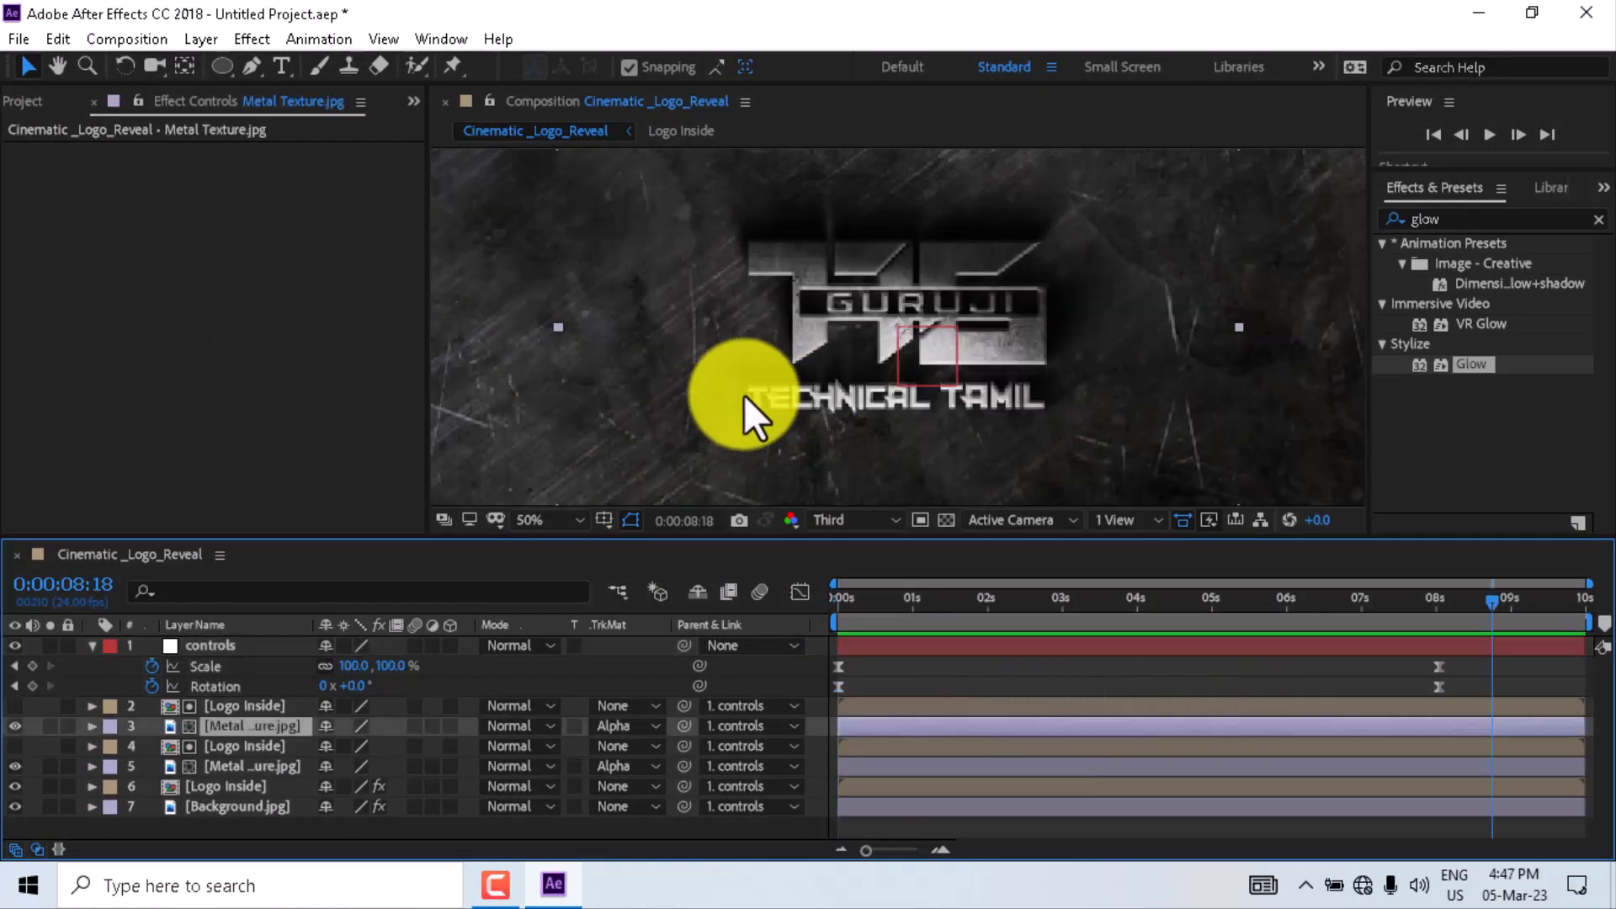
- Add the VideoBlocks Particle Tunnel clip to the top of the composition and set its blend mode to Add
left_click(33, 101)
left_click(81, 338)
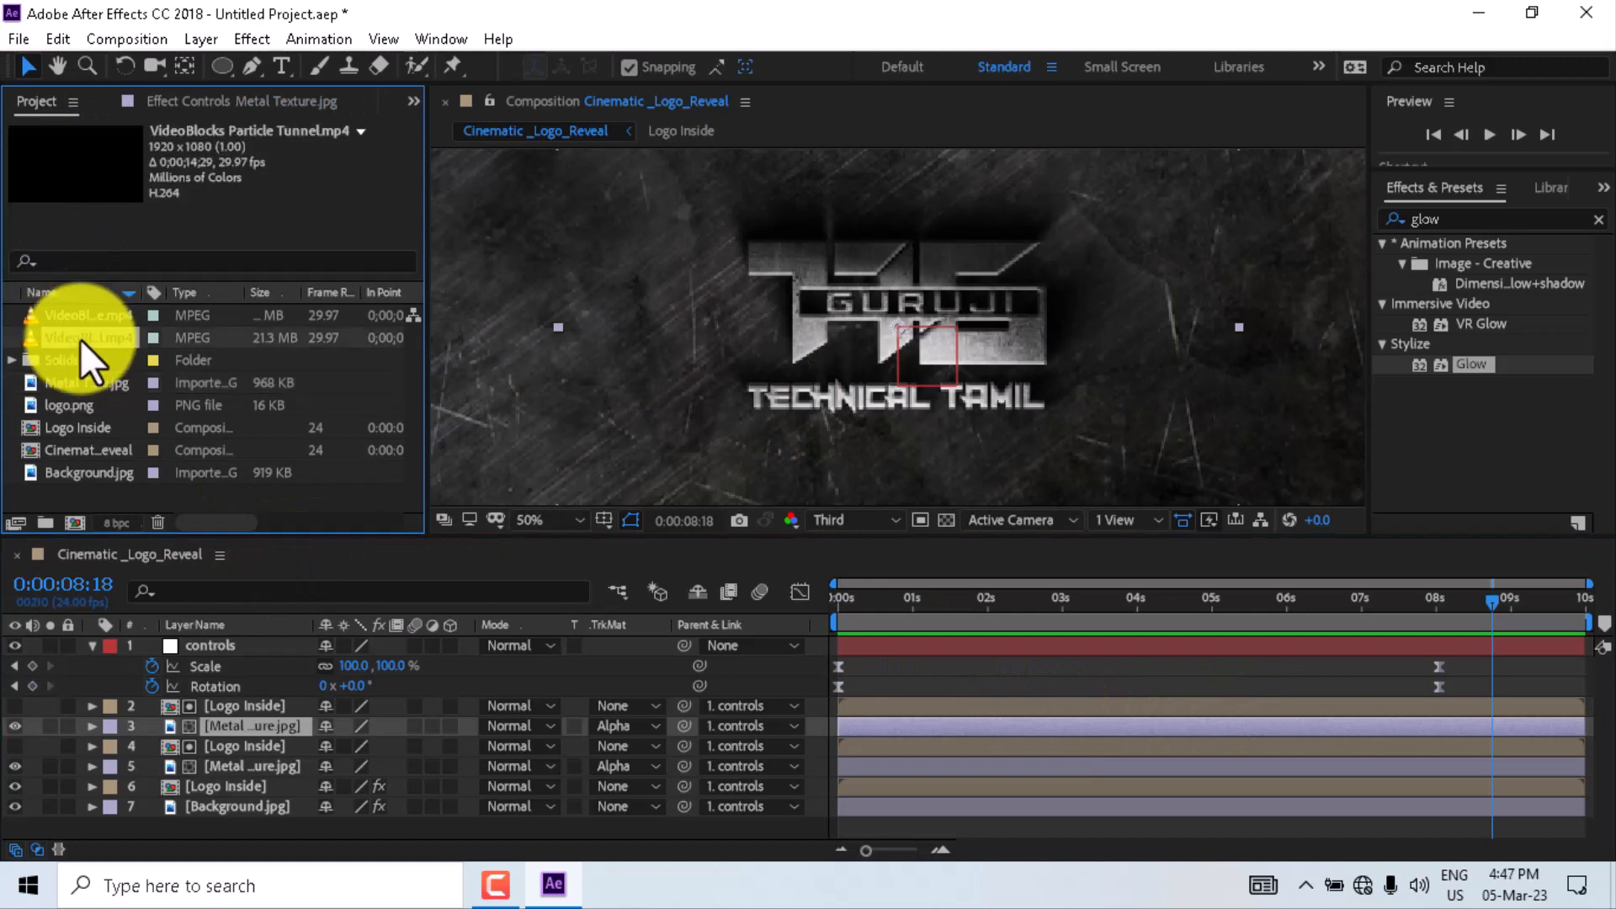
left_click_drag(79, 340, 138, 638)
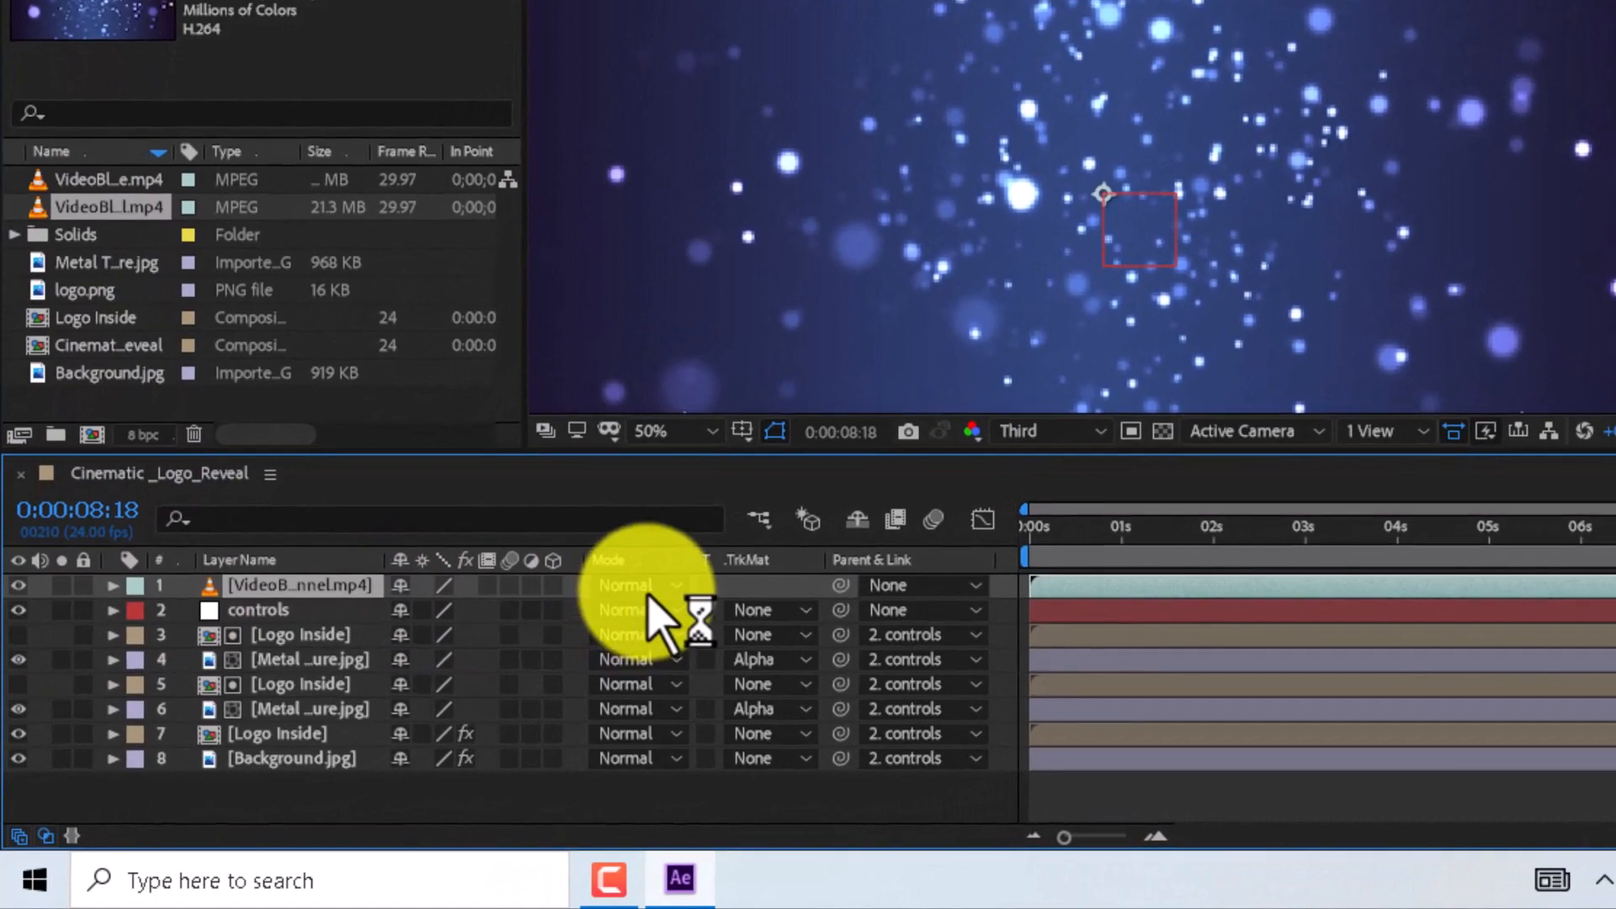
left_click(629, 607)
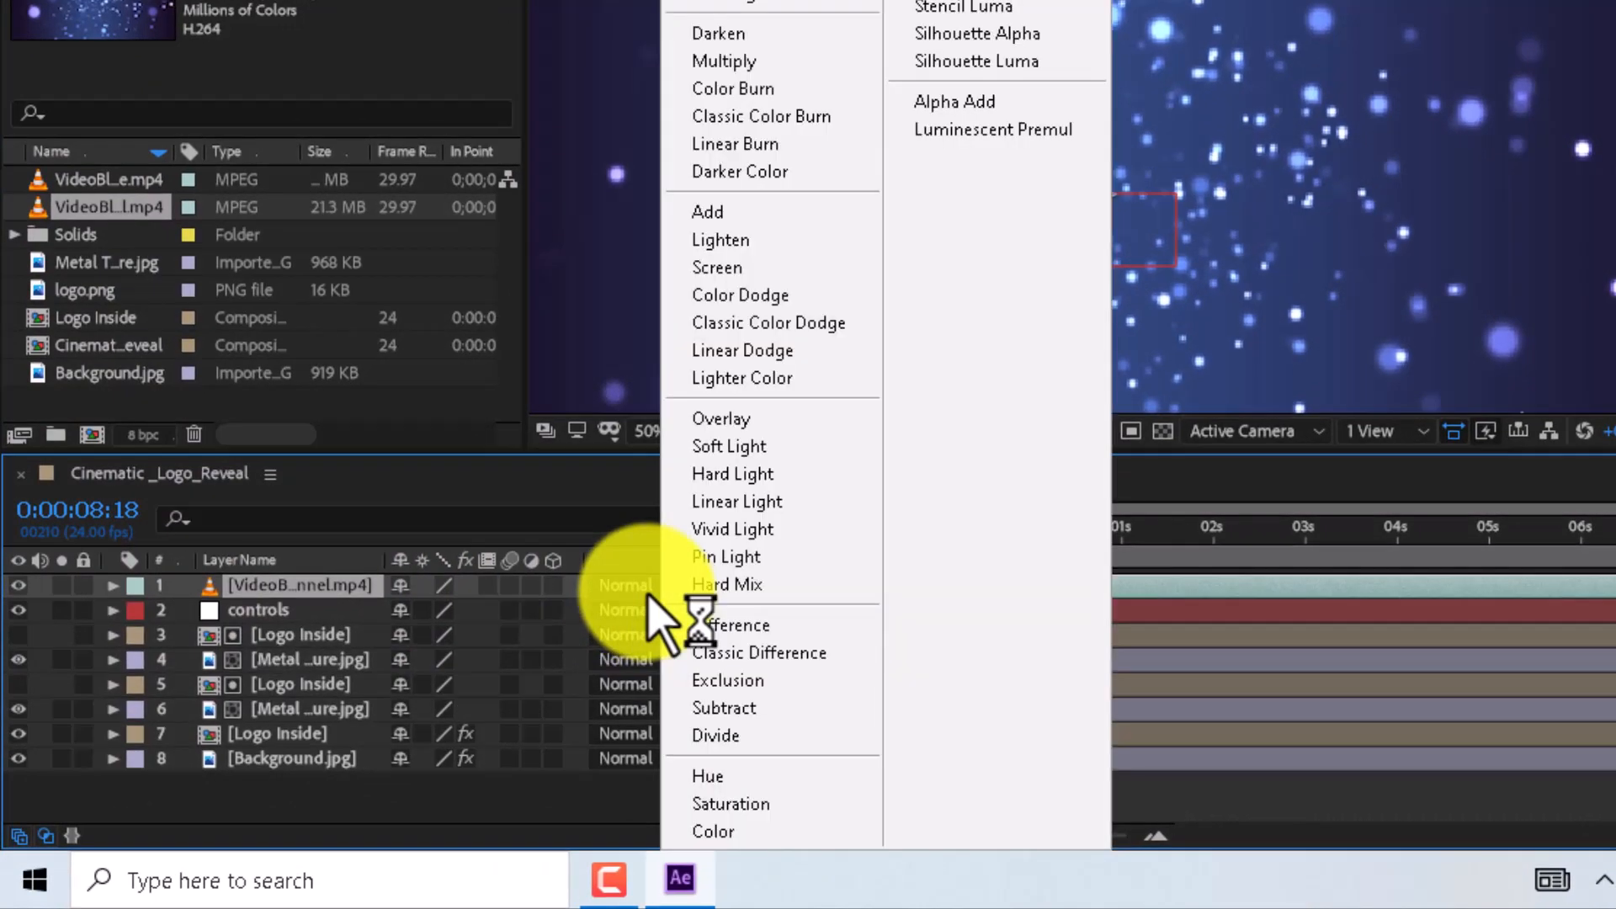
left_click(770, 211)
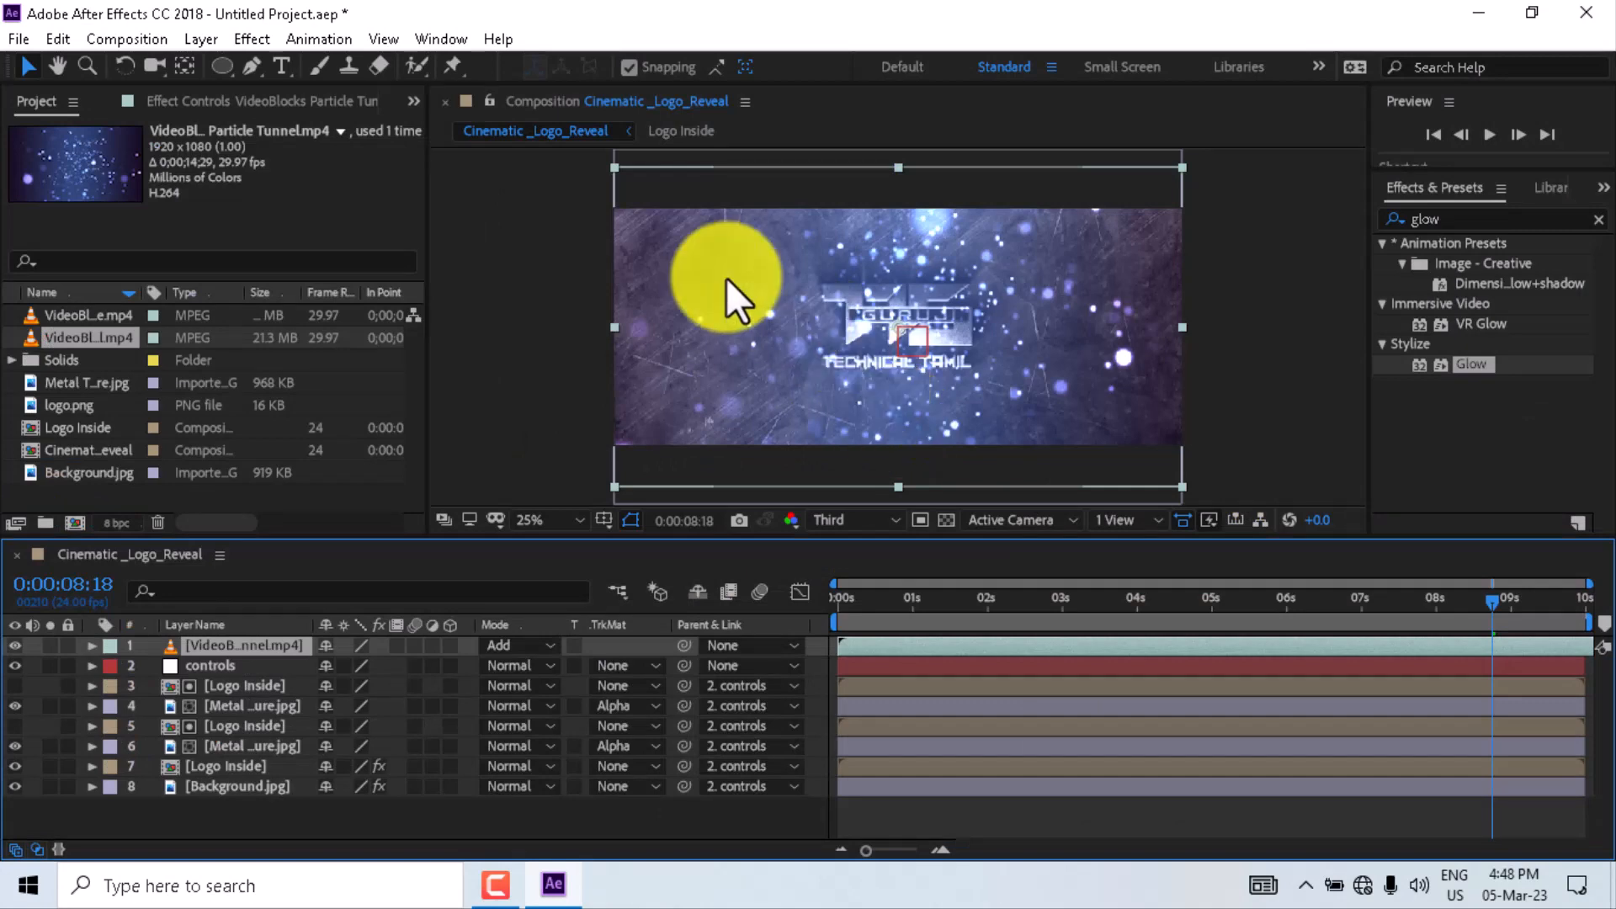
- Draw an elliptical mask around the logo on the particle tunnel layer with the Ellipse tool
left_click(222, 64)
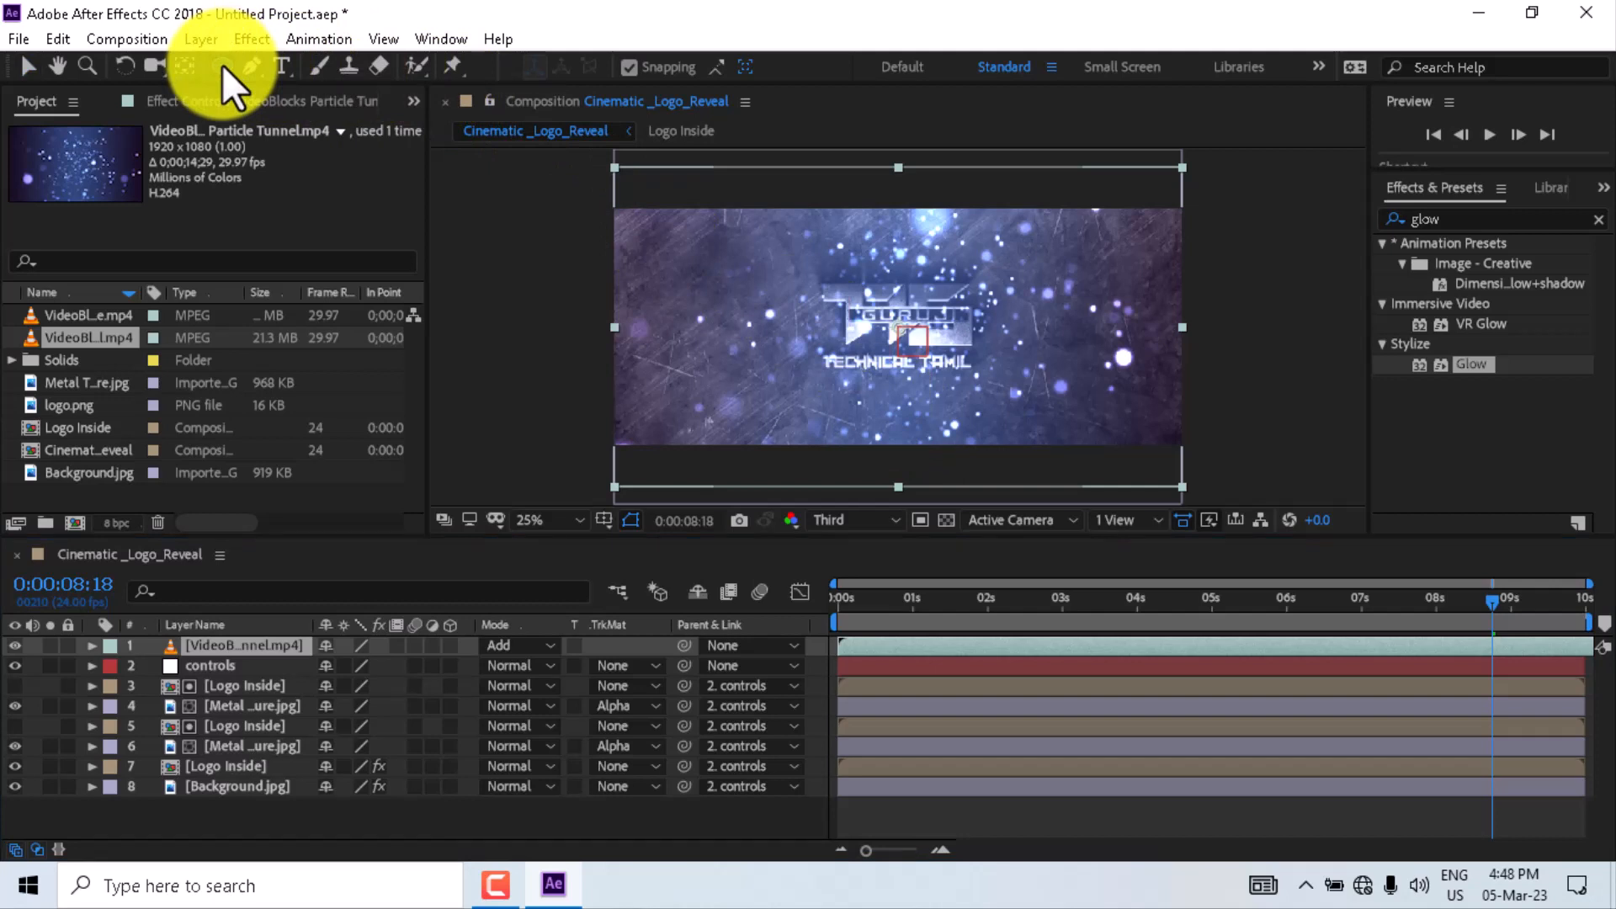
left_click_drag(222, 63, 274, 112)
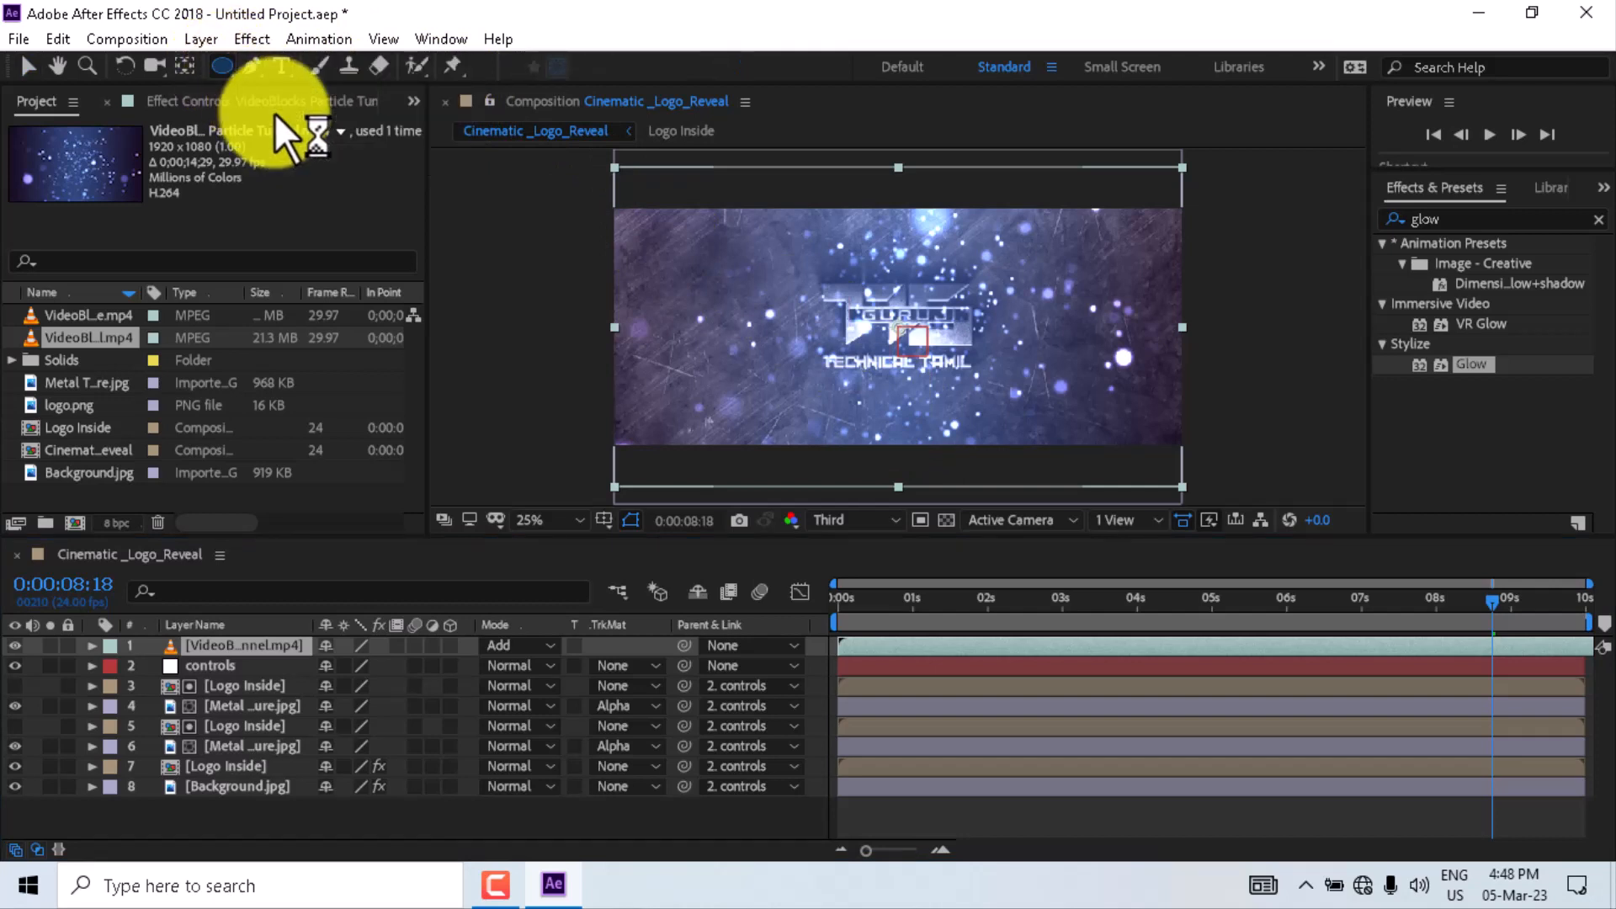
mouse_move(821, 237)
left_mouse_down()
mouse_move(864, 341)
mouse_move(954, 446)
left_mouse_up()
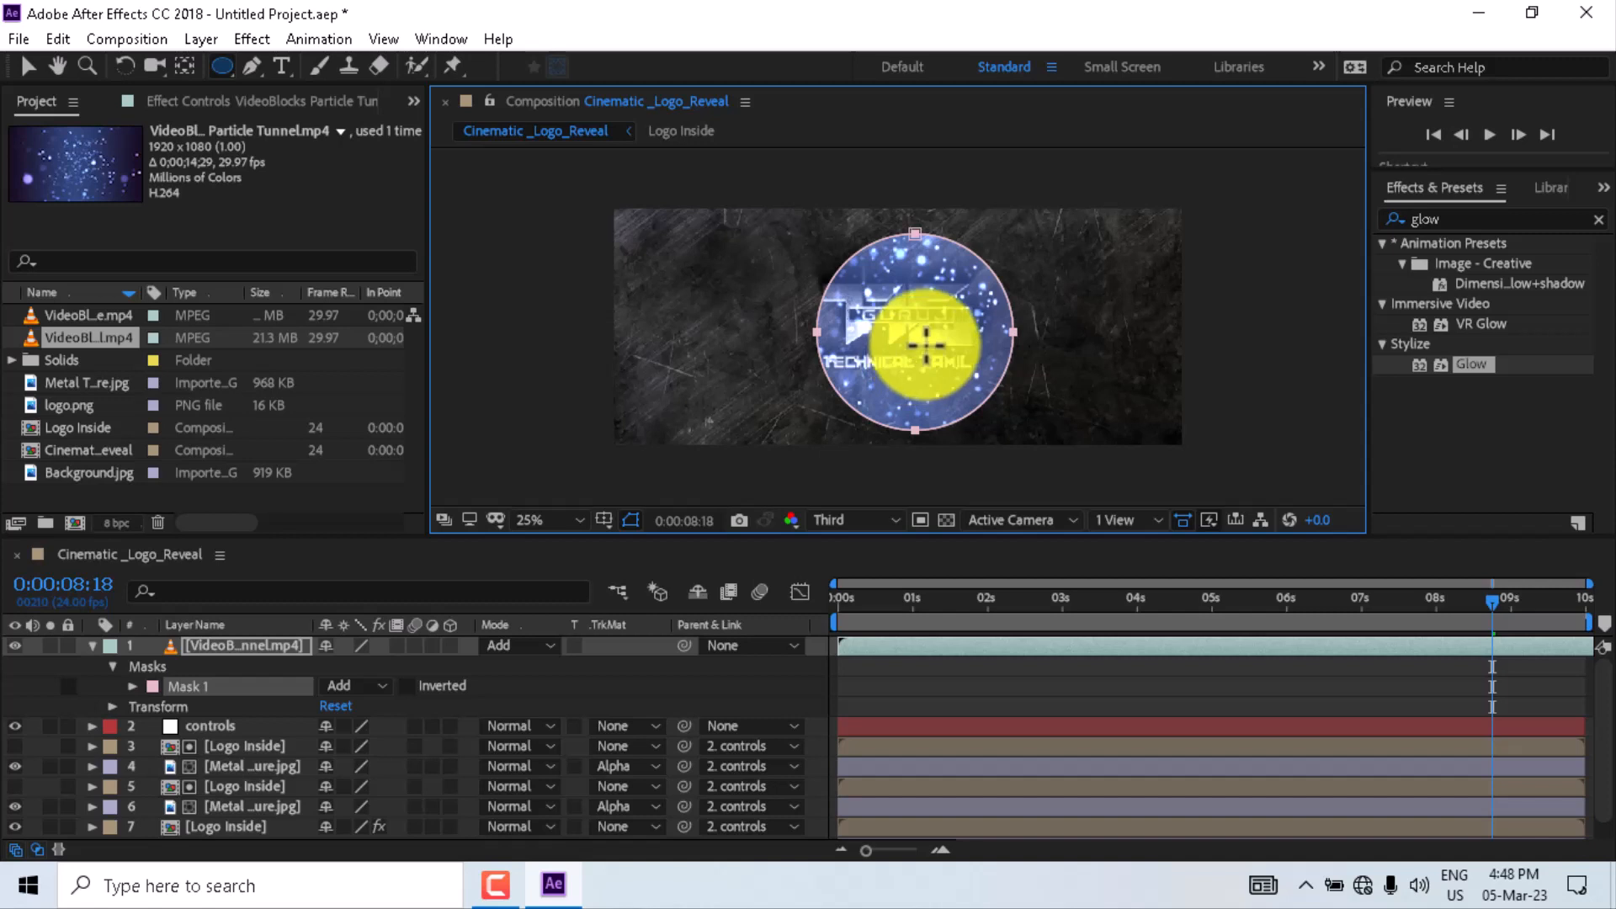
key("v")
double_click(1070, 397)
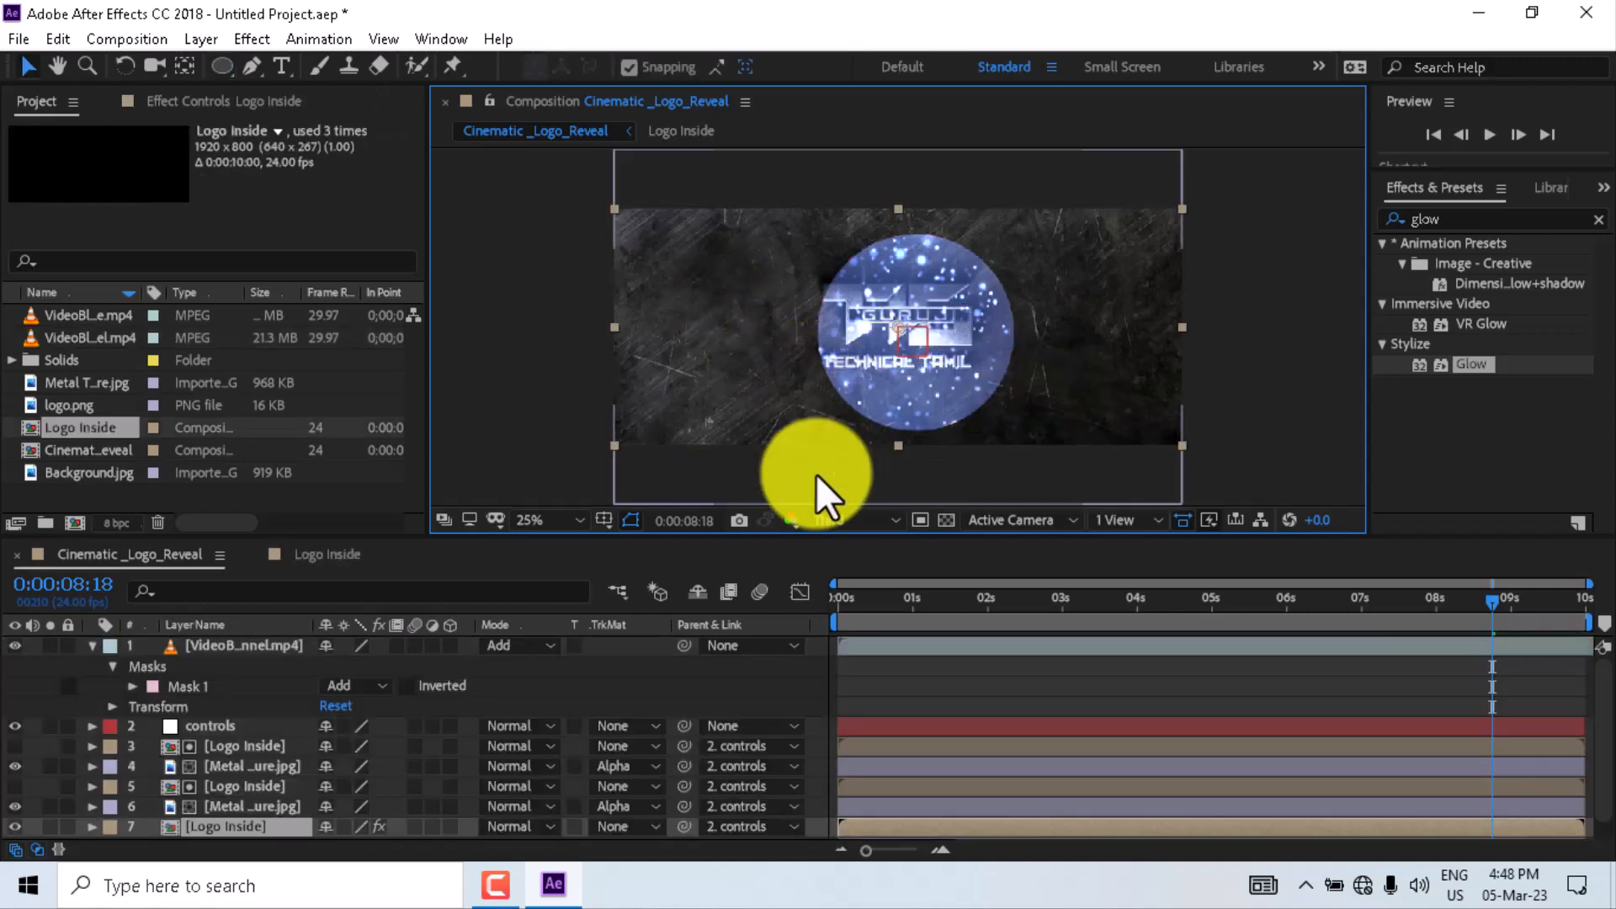
left_click(217, 644)
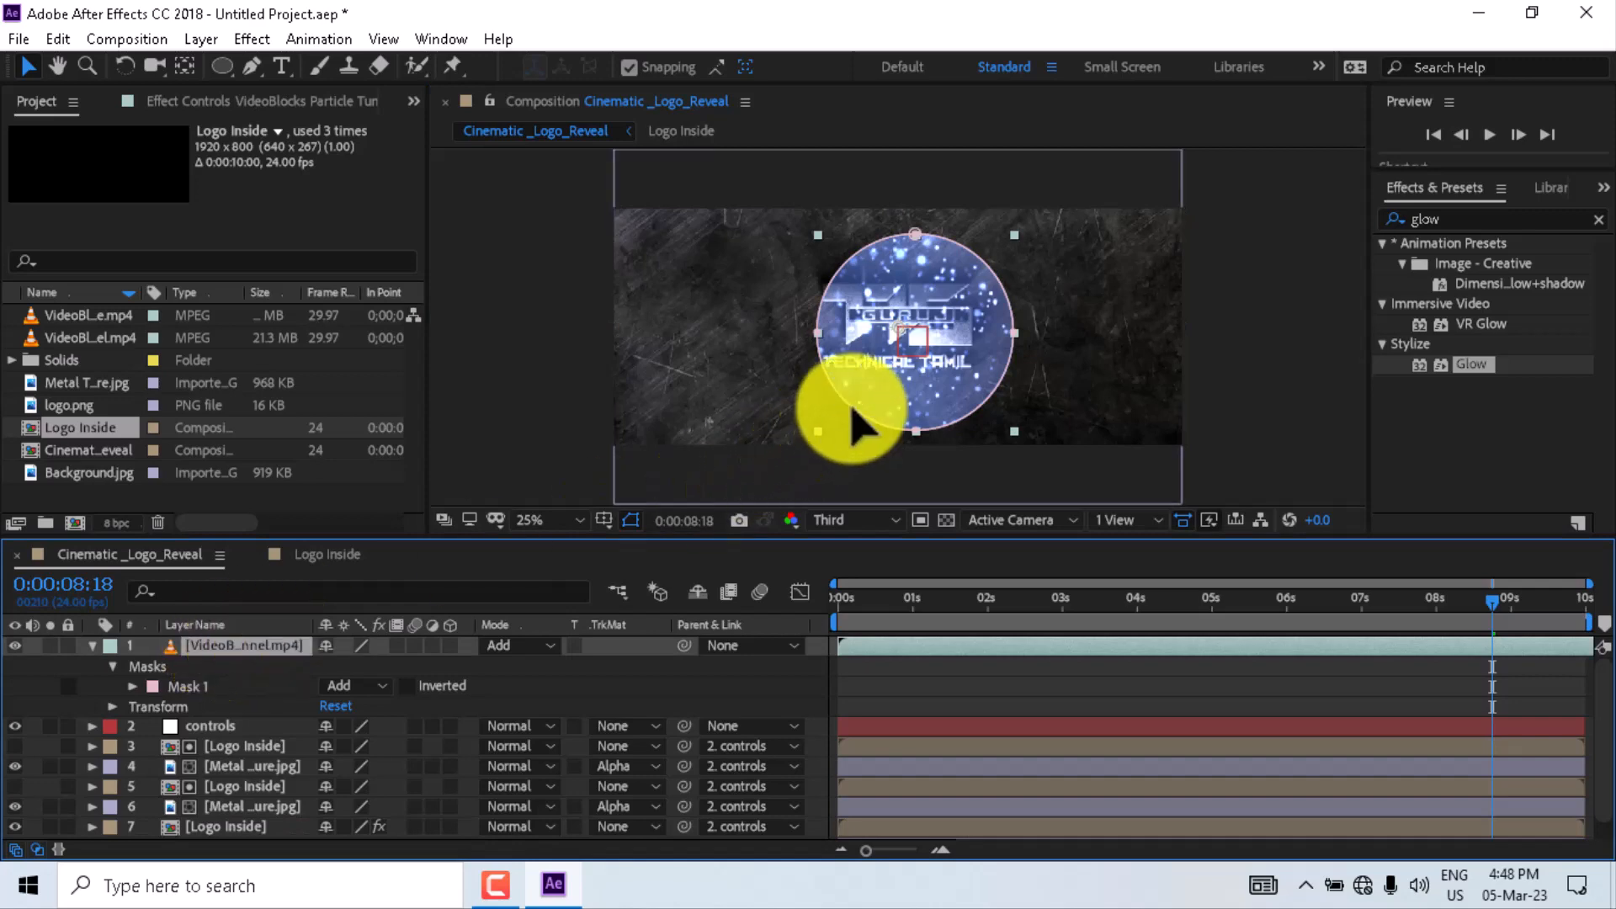
key("Return")
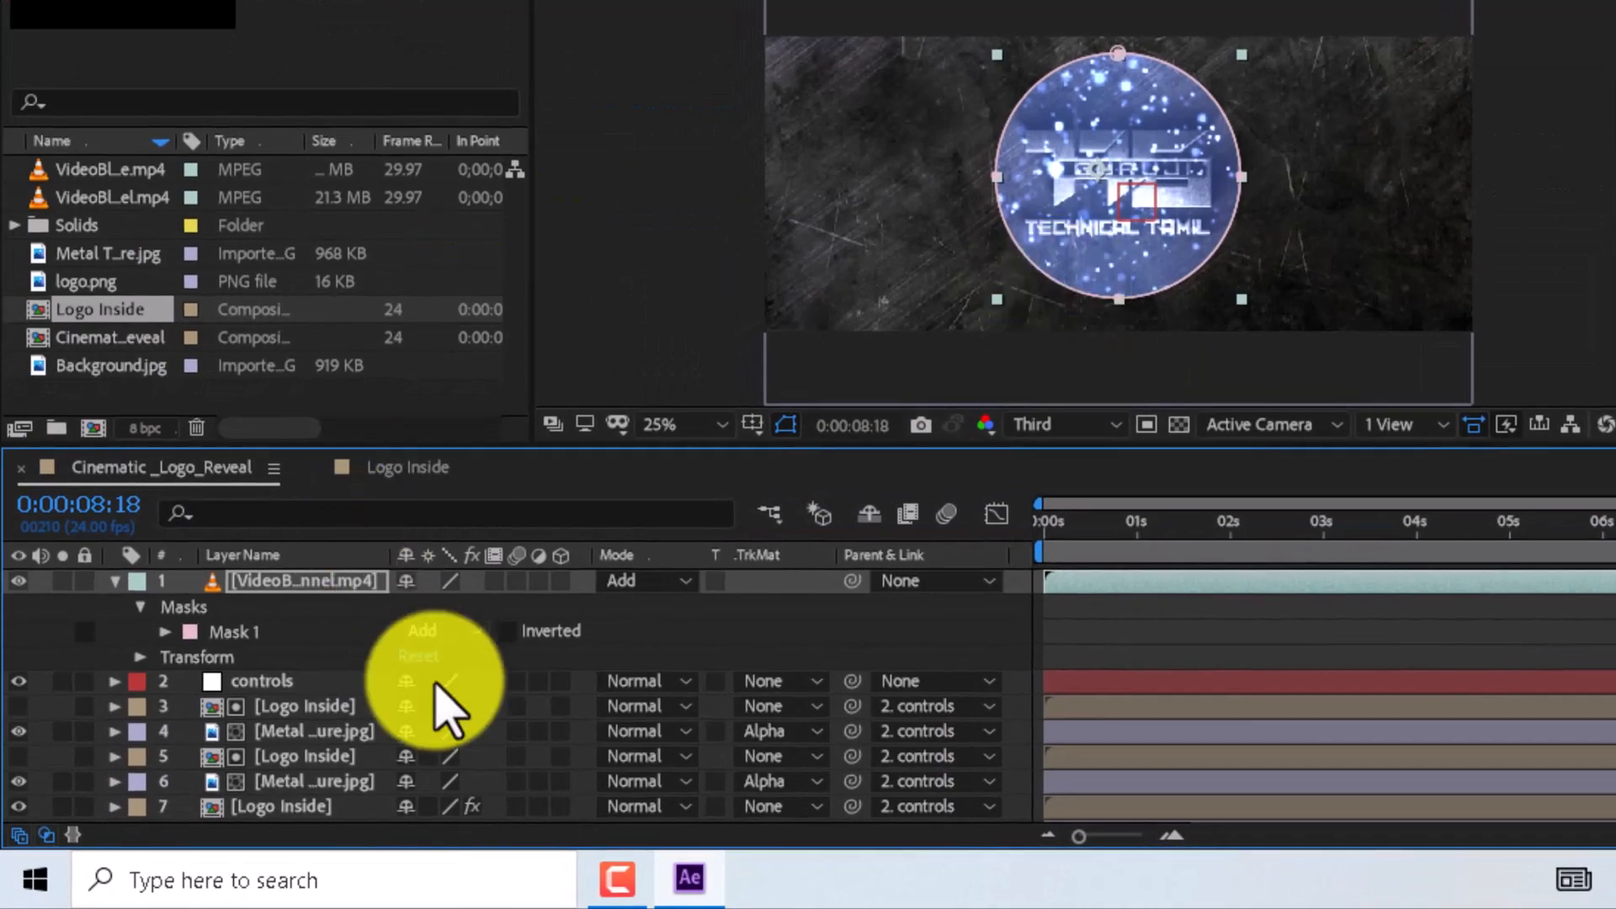
- Set the particle tunnel mask mode to Subtract and its Mask Feather to 259 pixels
left_click(480, 633)
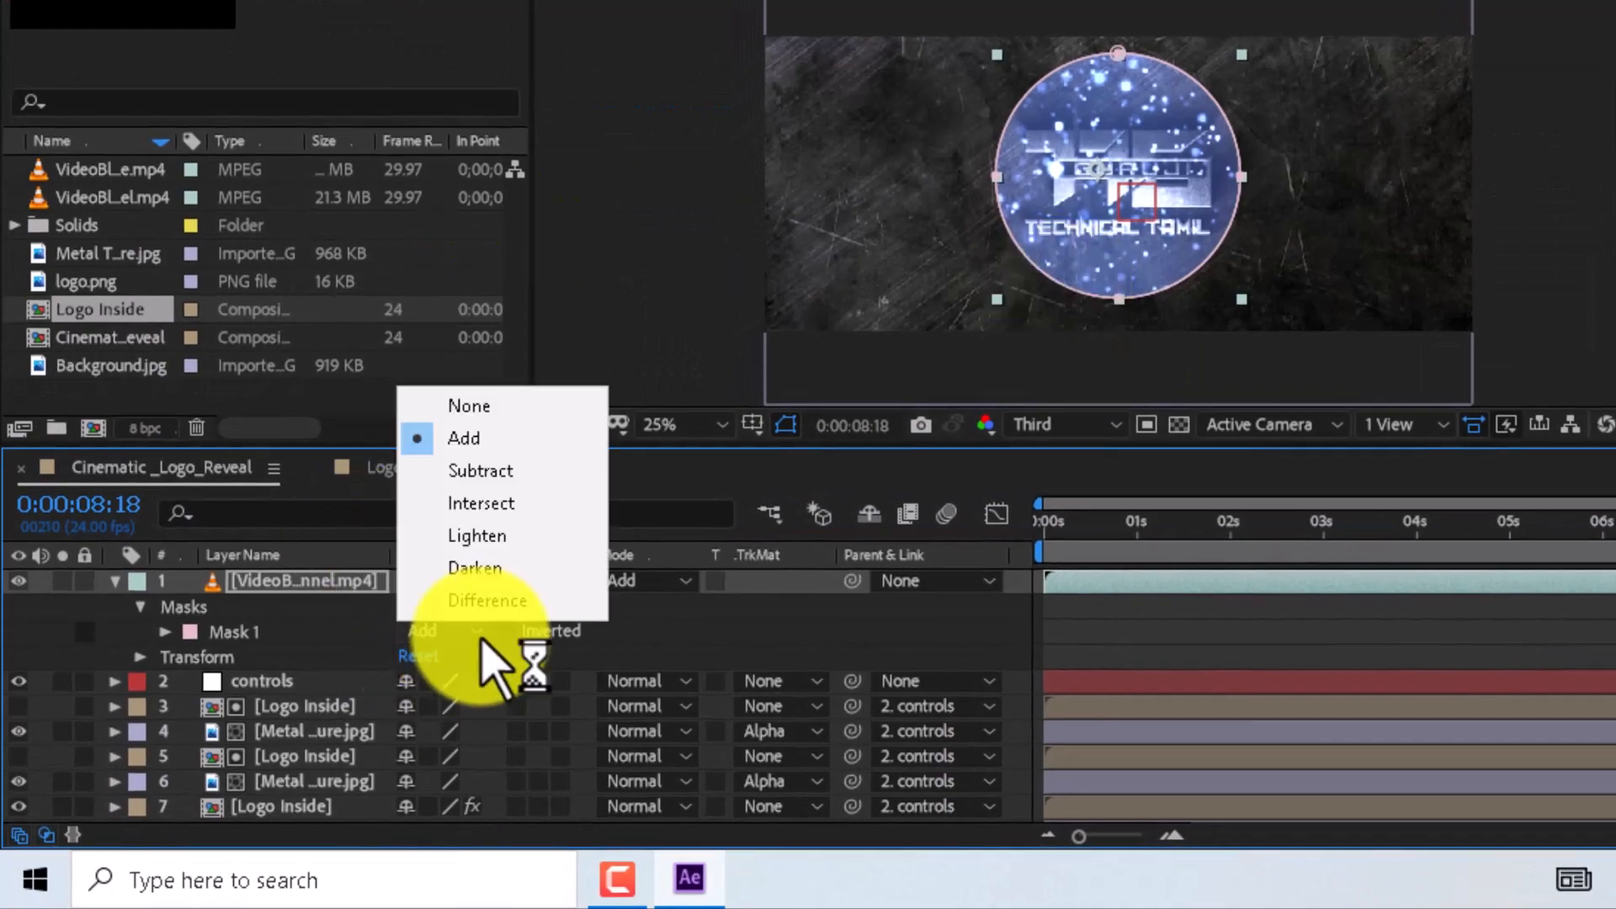
left_click(505, 470)
key("f")
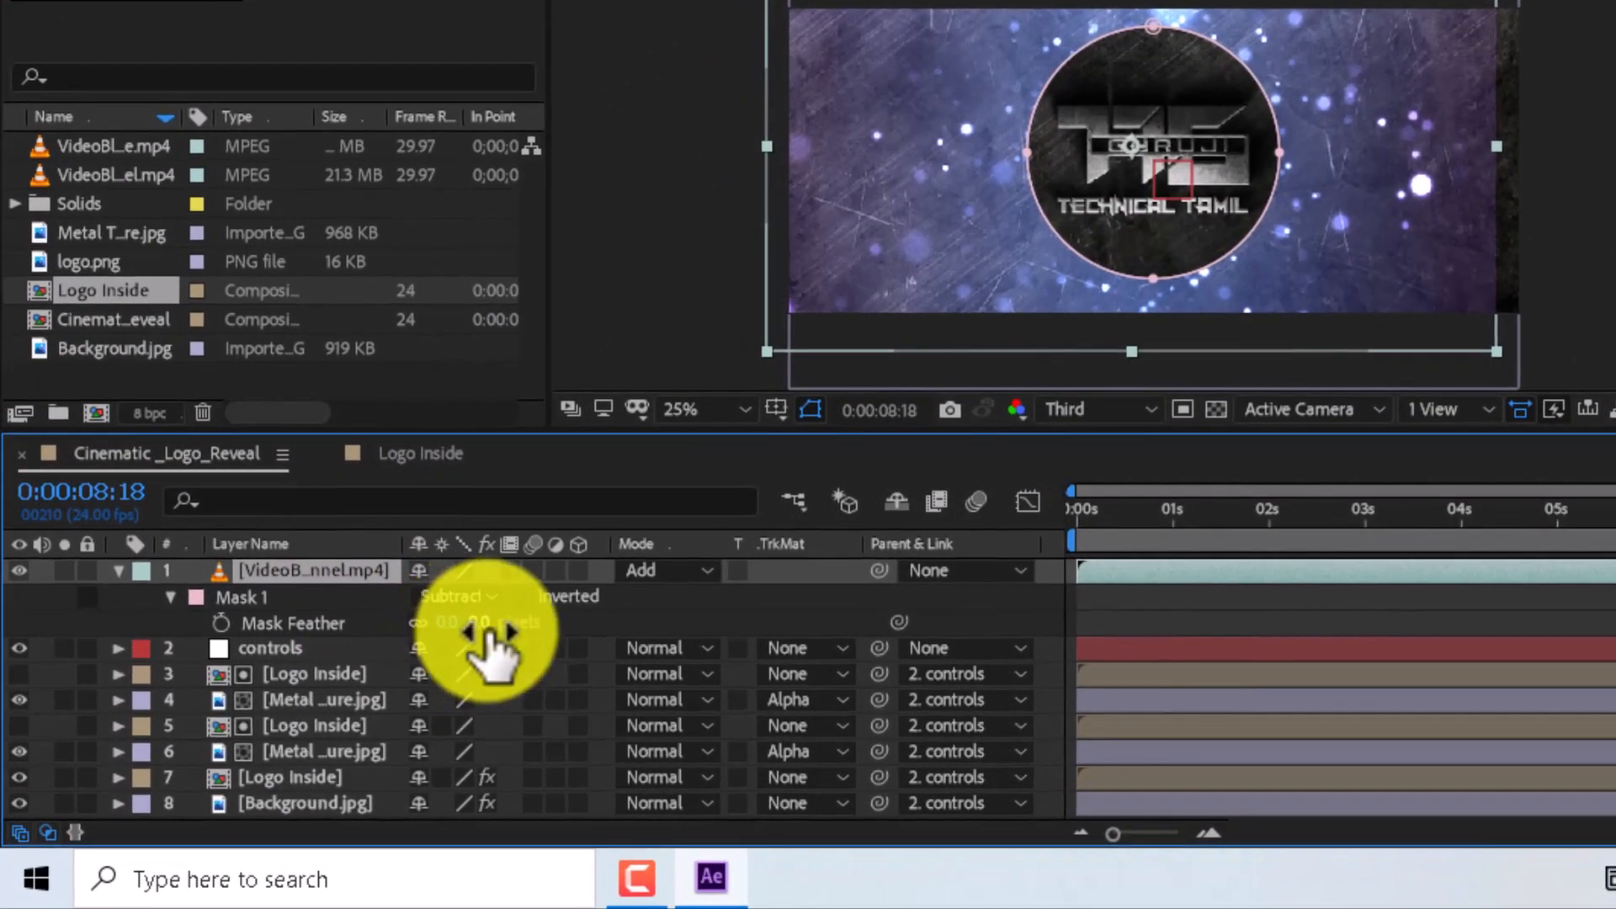
left_click_drag(420, 658, 872, 624)
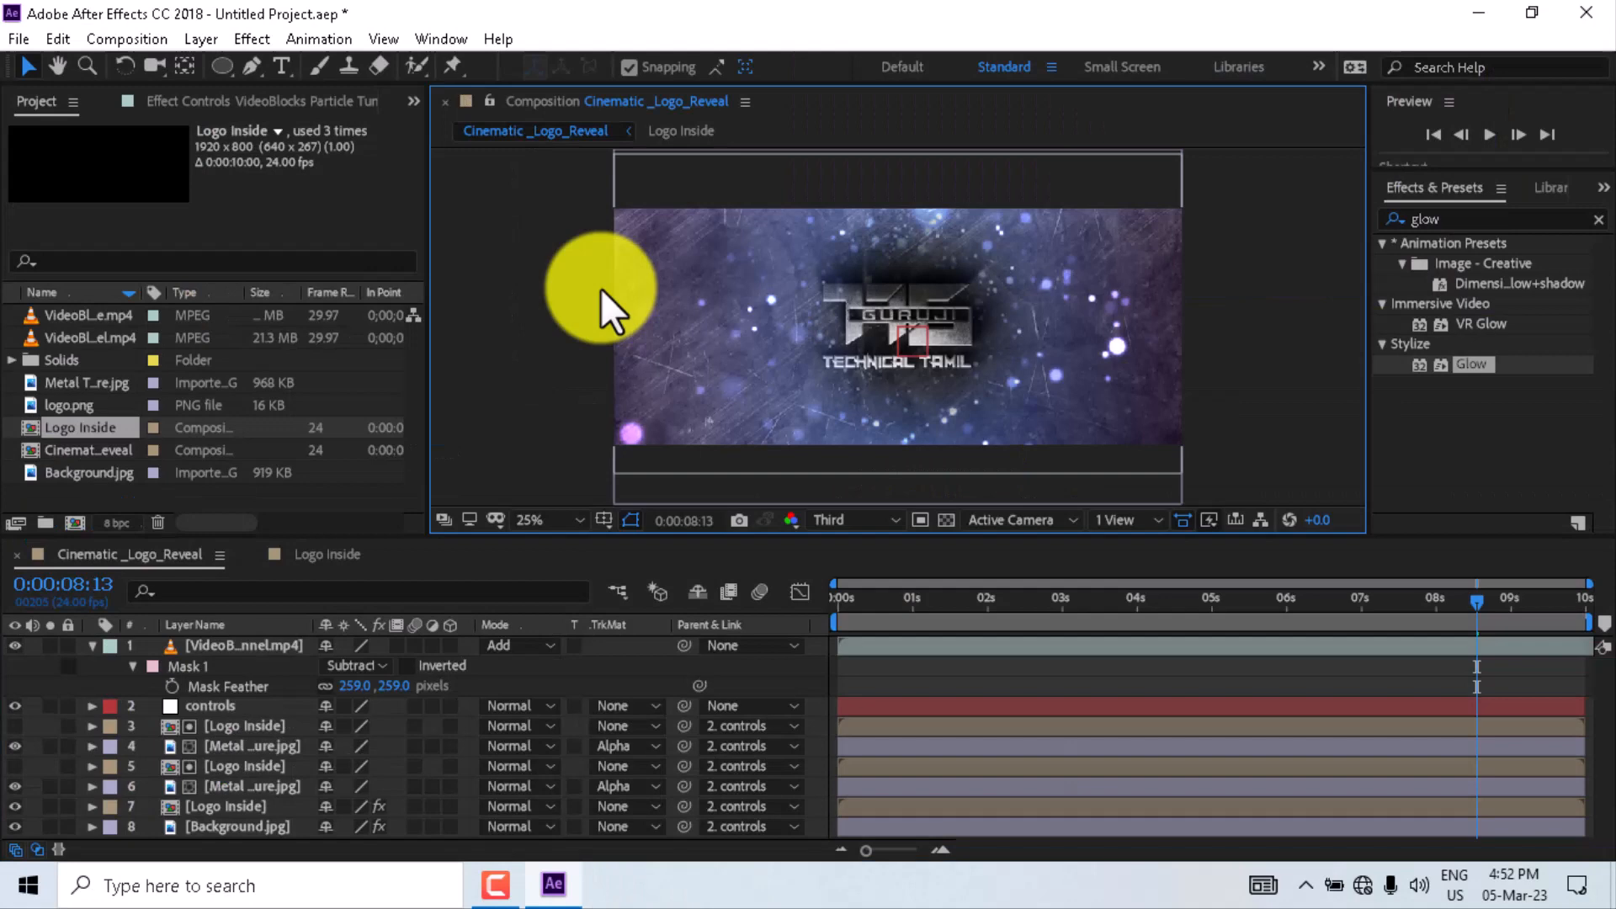
- Add the VideoBlocks Smoke clip to the top of the composition and set its blend mode to Screen
left_click_drag(113, 145, 212, 586)
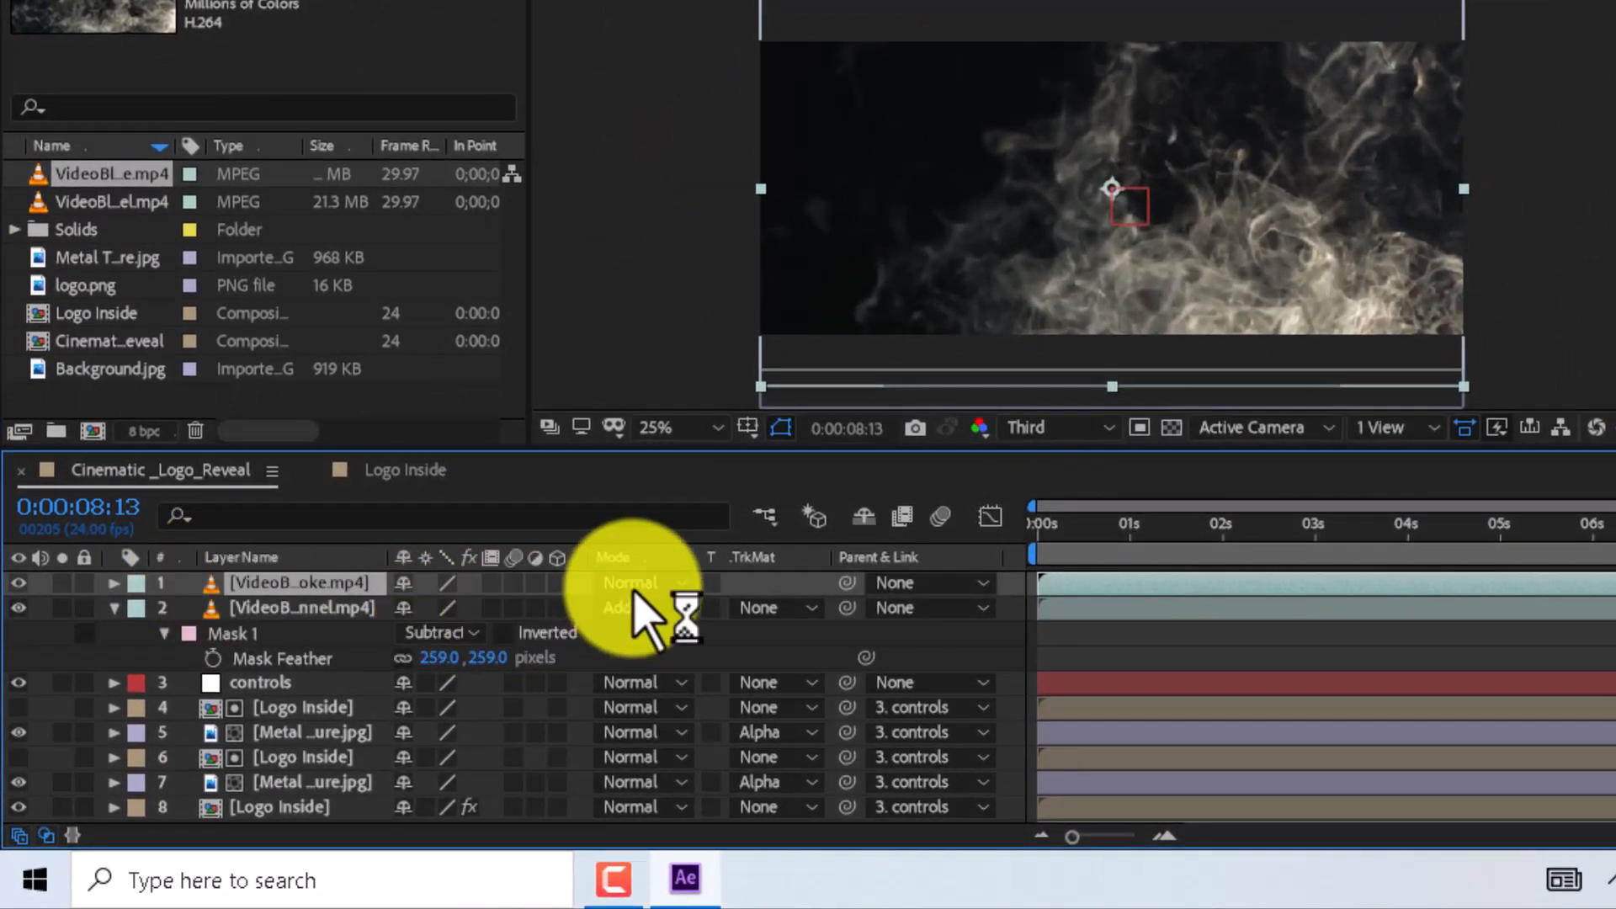
left_click(633, 589)
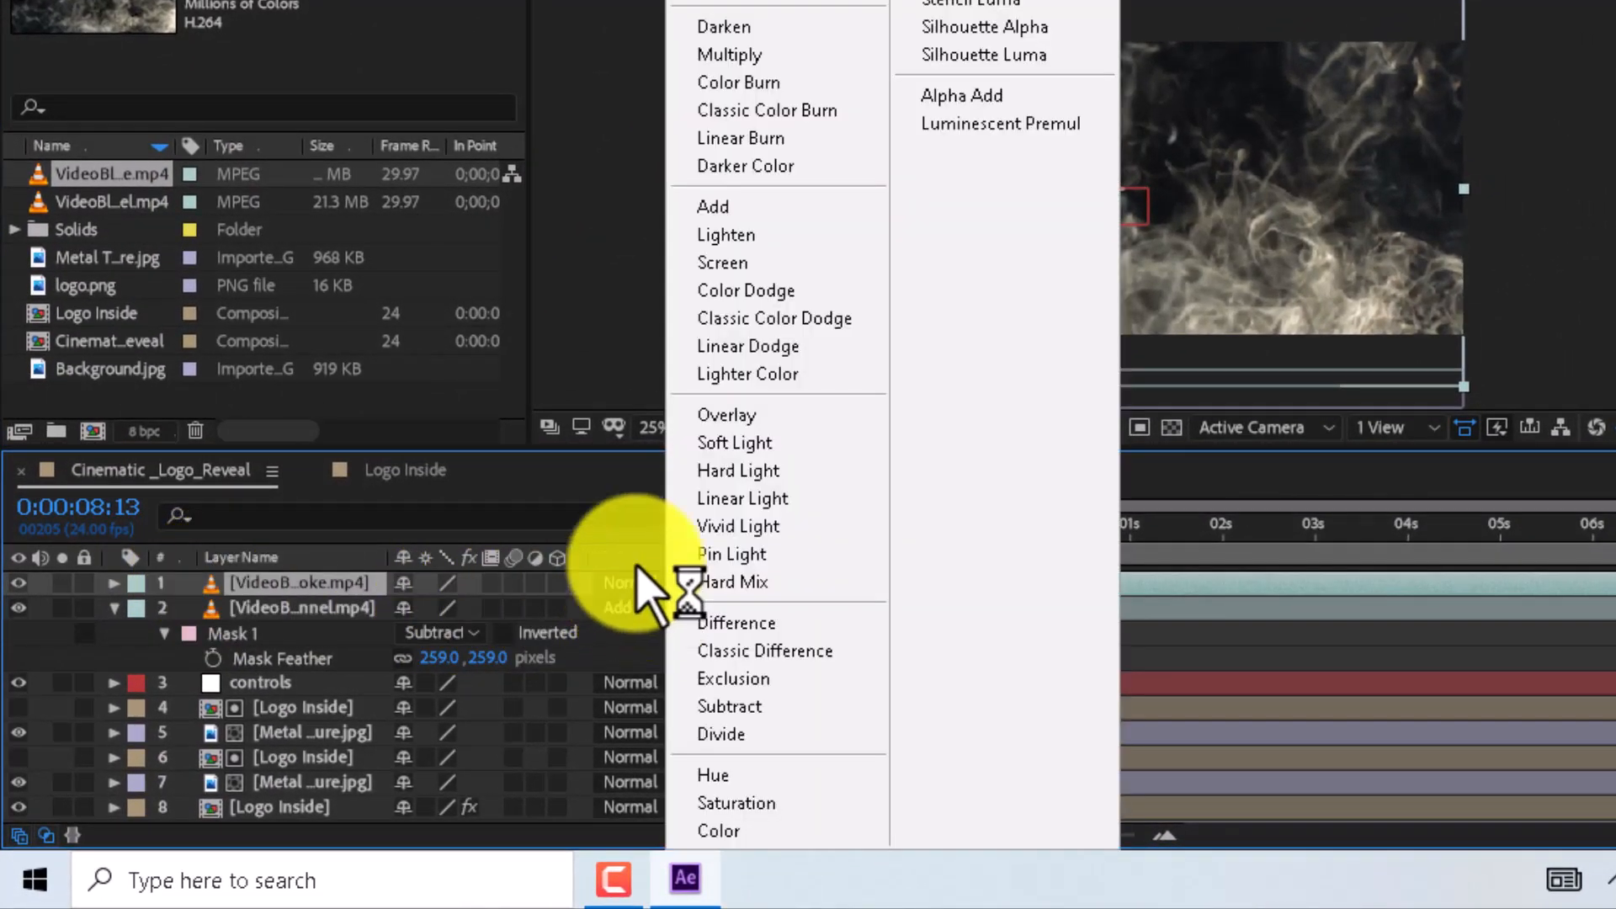
left_click(701, 262)
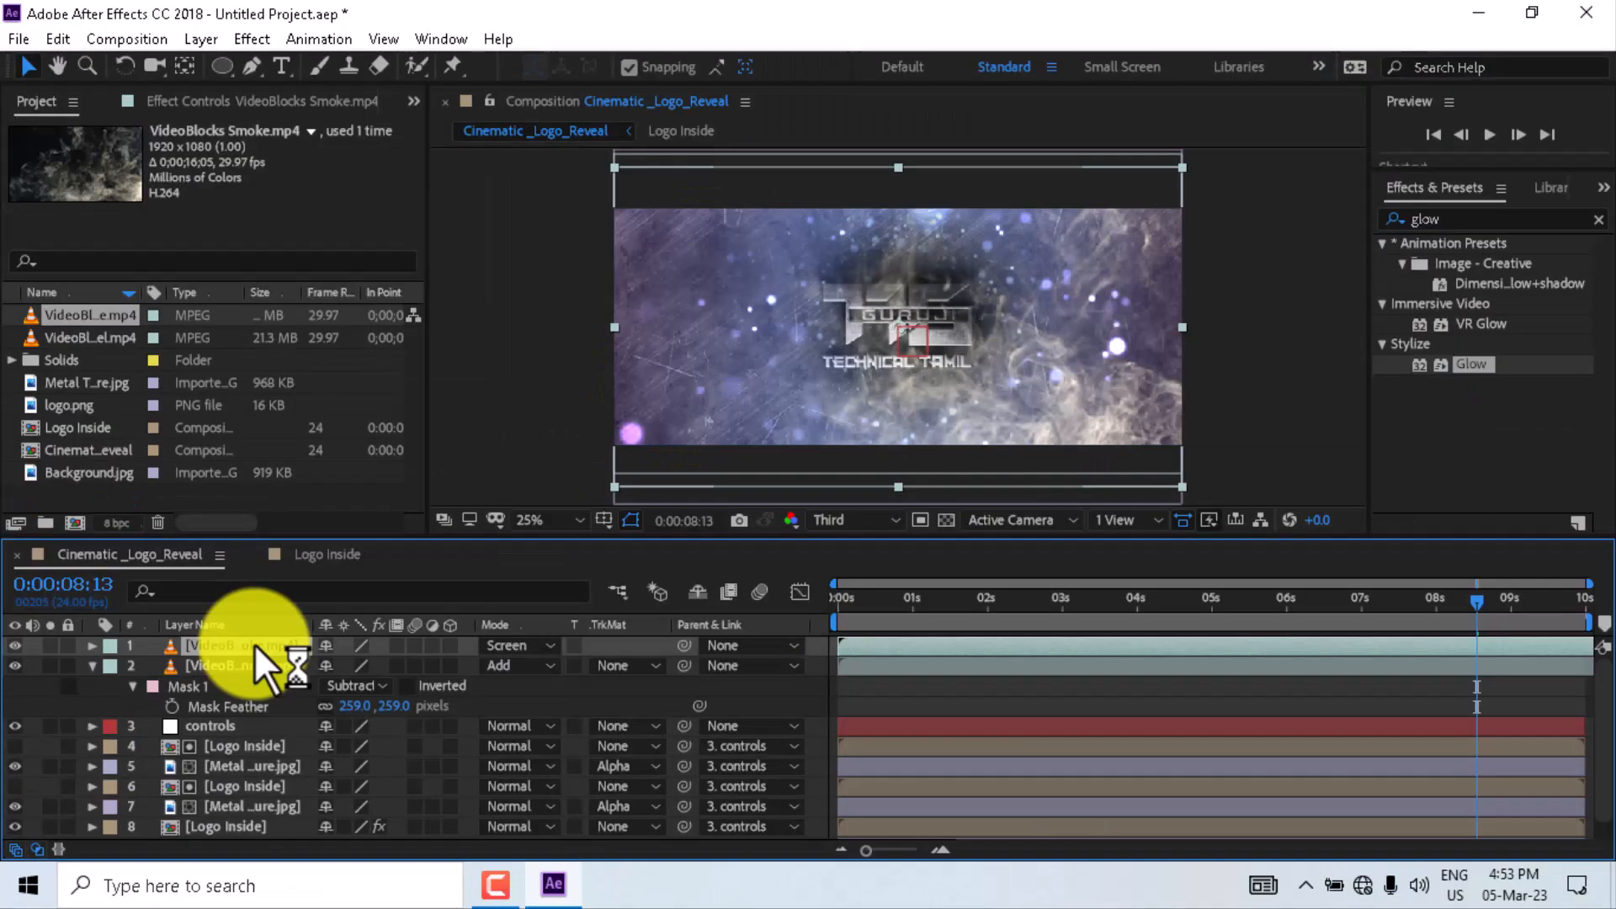
- Set the smoke layer's Opacity to 10%
key("t")
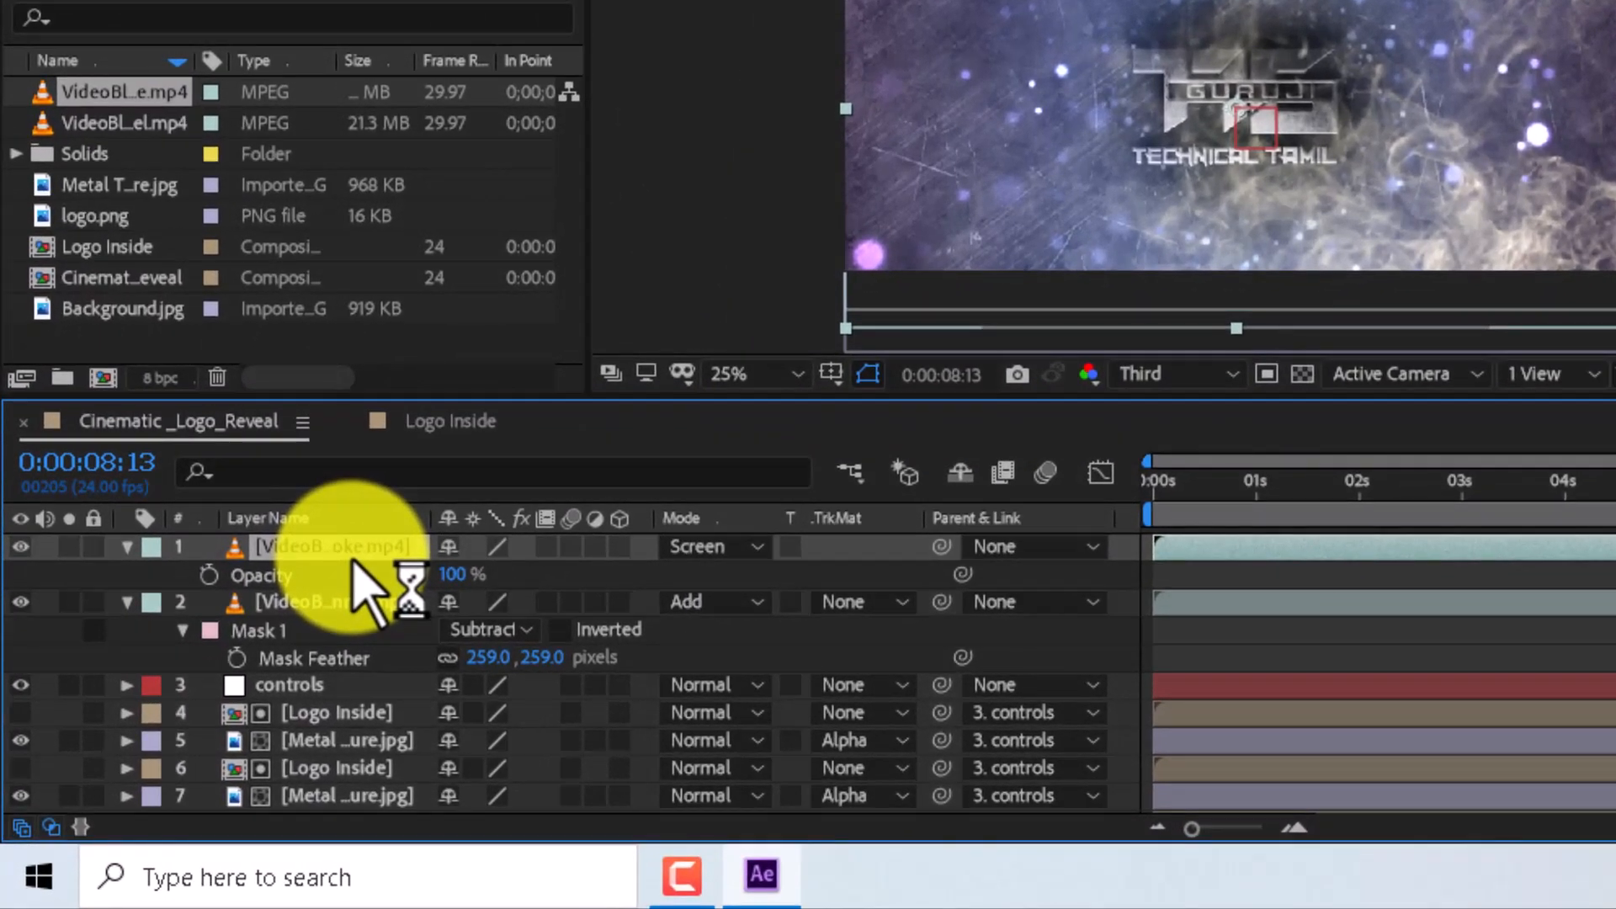
left_click(455, 576)
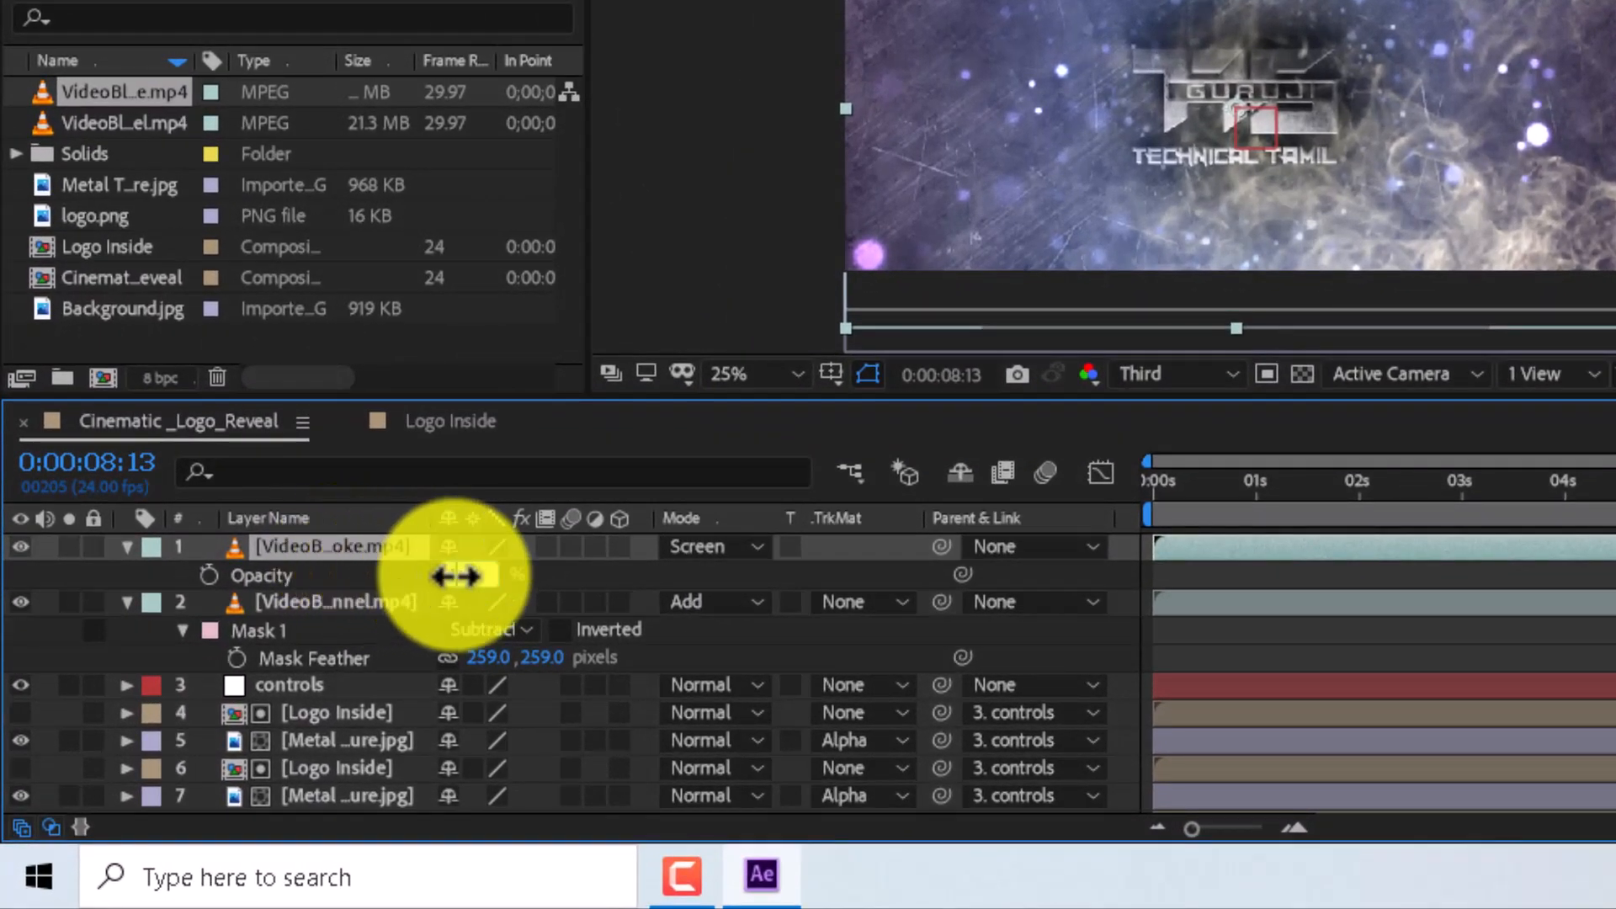
type("10")
key("Return")
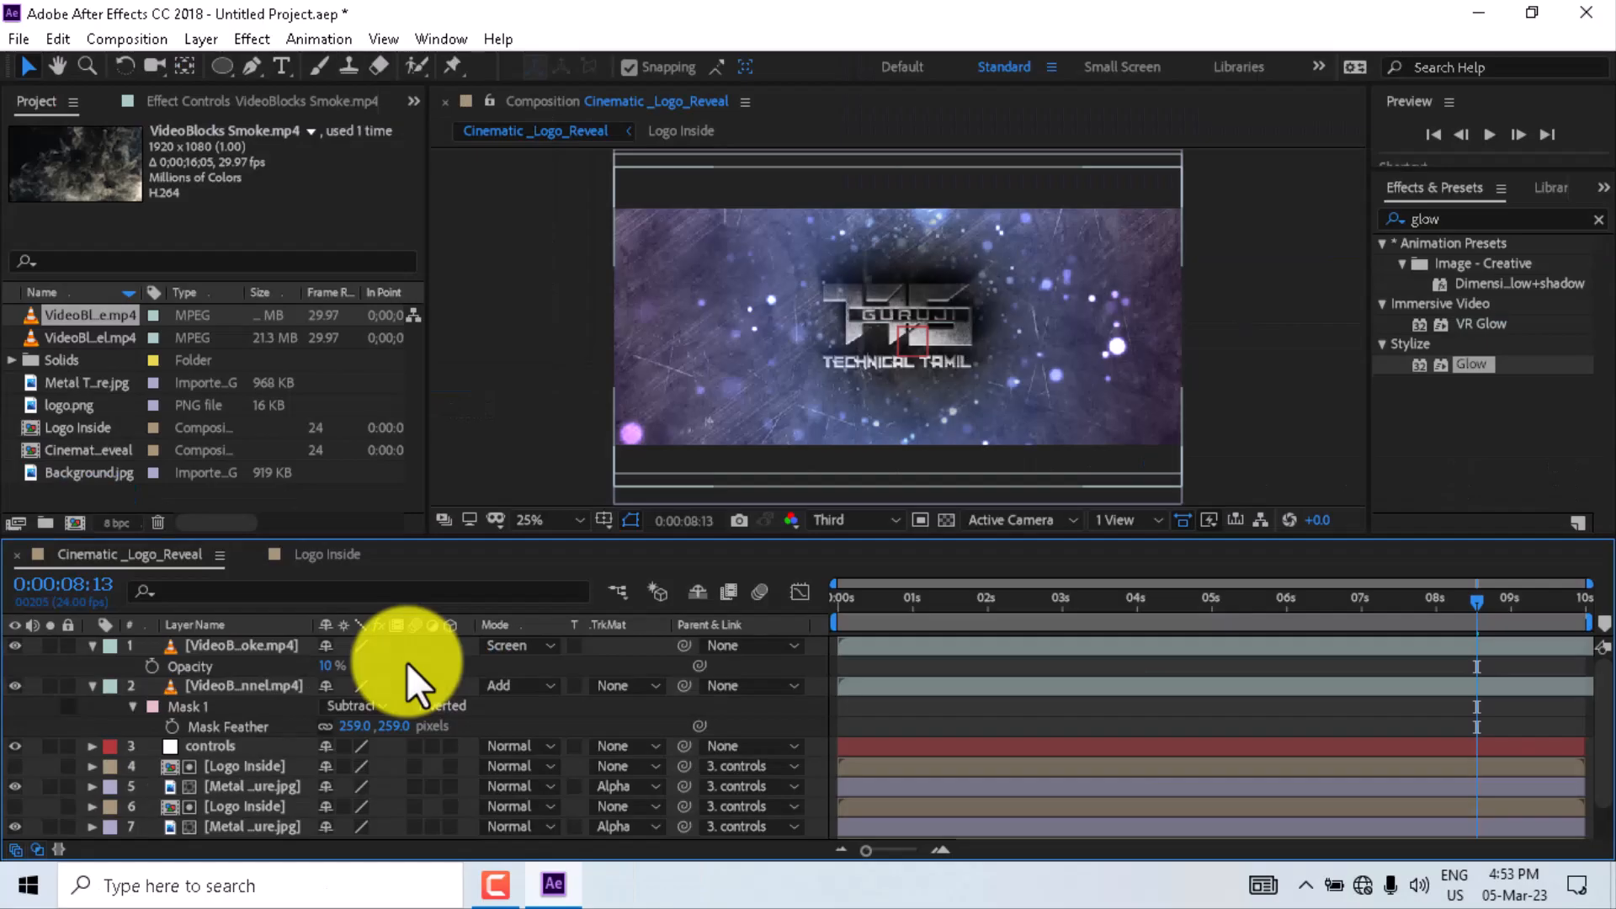
- Collapse all layer properties and add a new adjustment layer to the composition
key("ctrl+a")
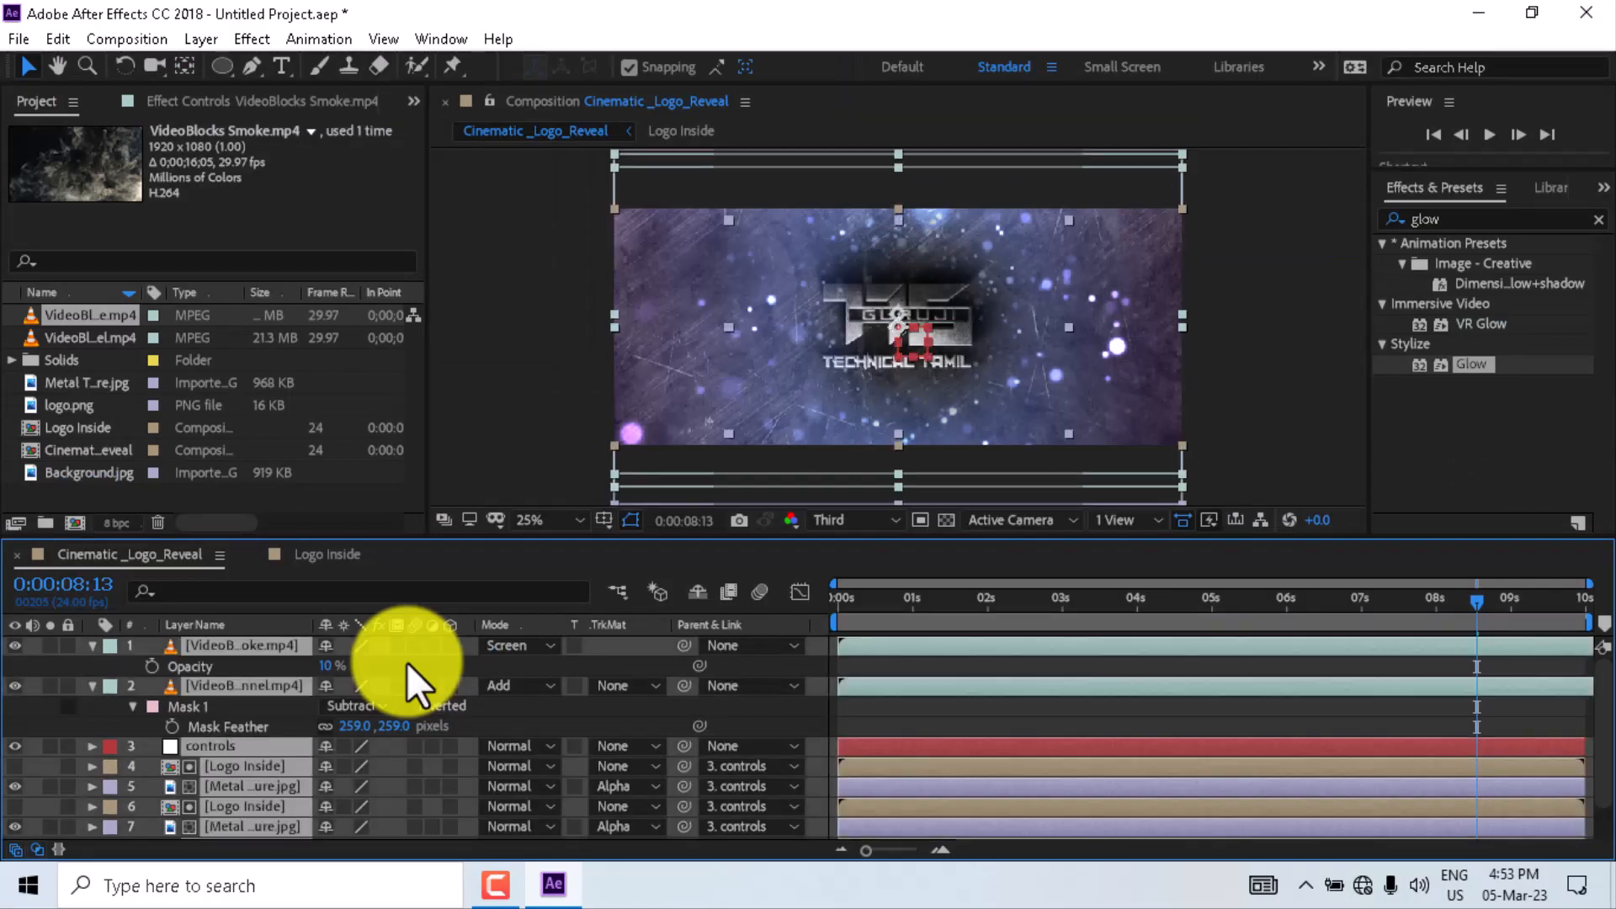
key("u")
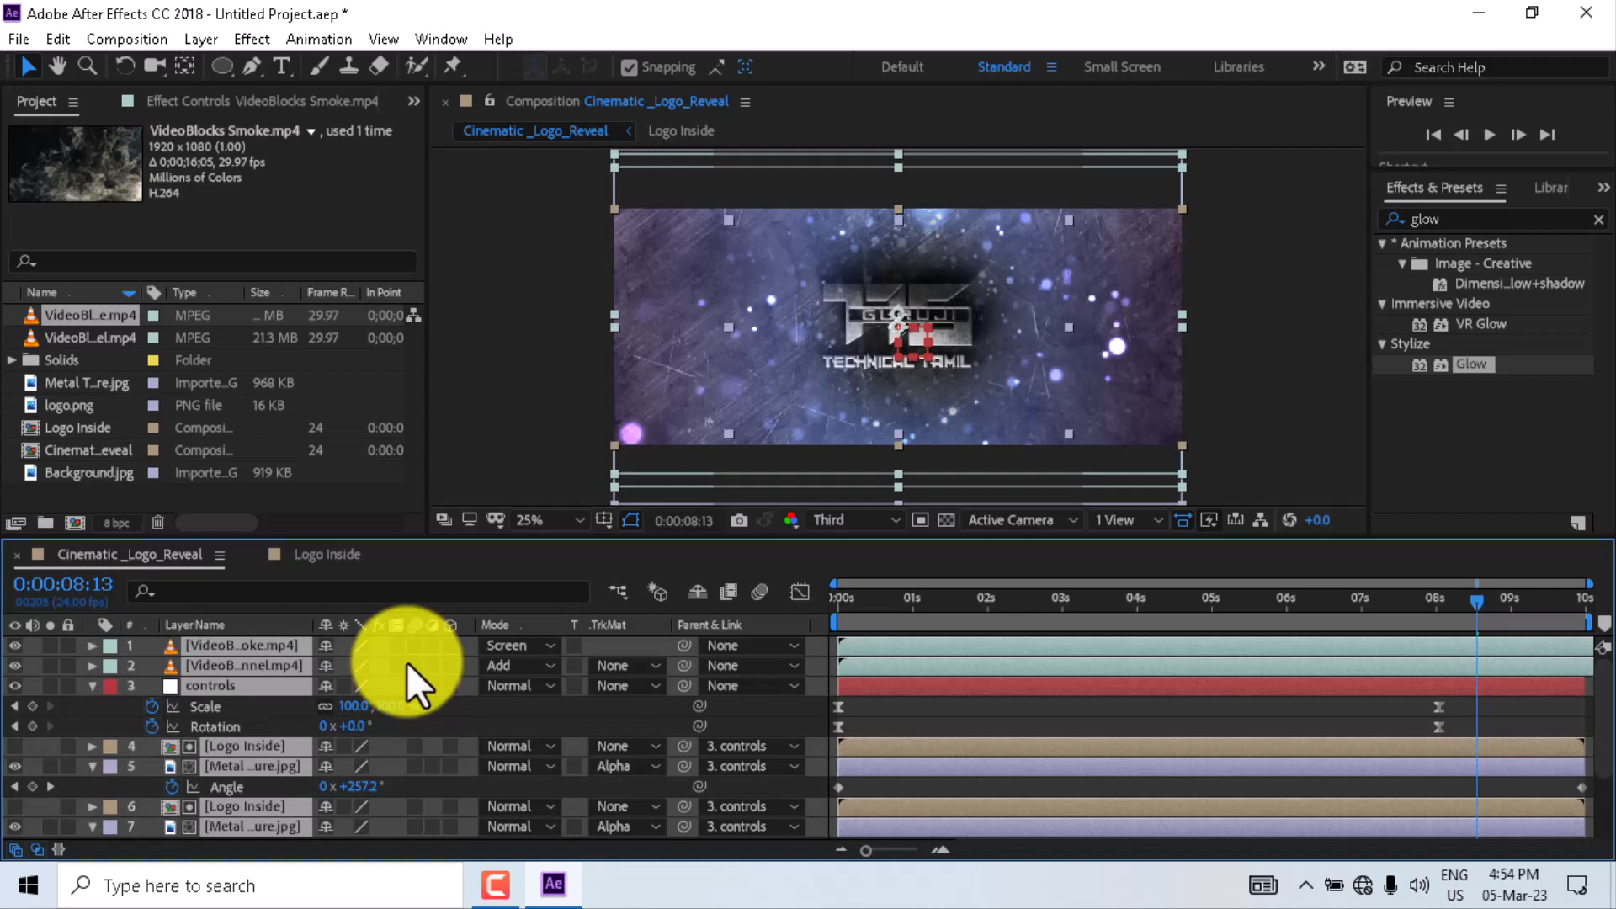
key("u")
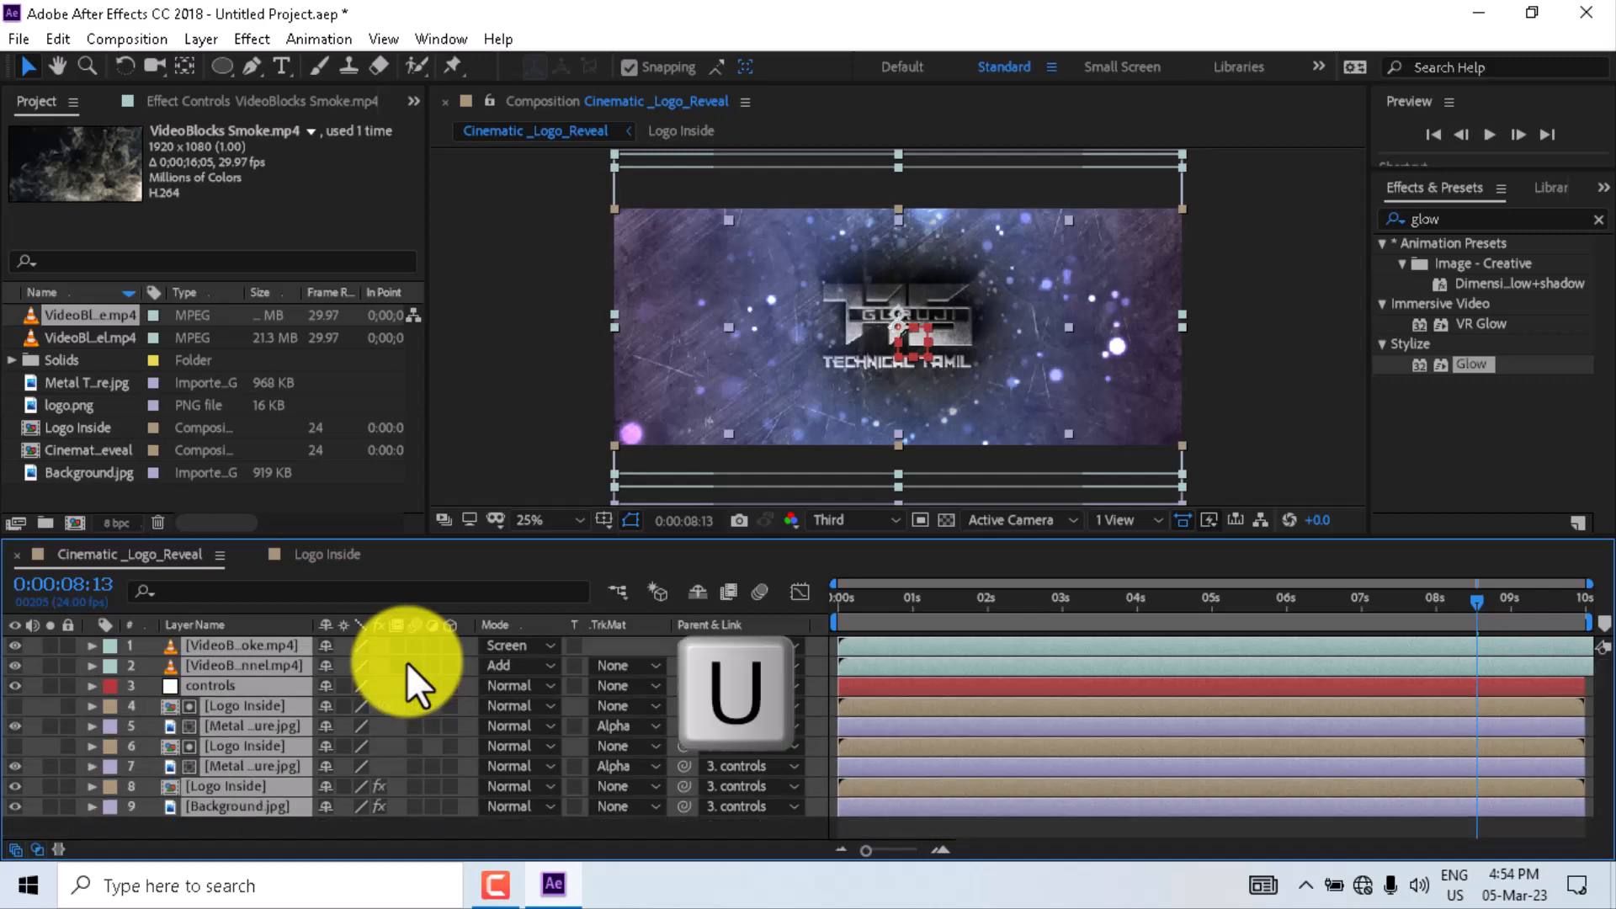
right_click(284, 830)
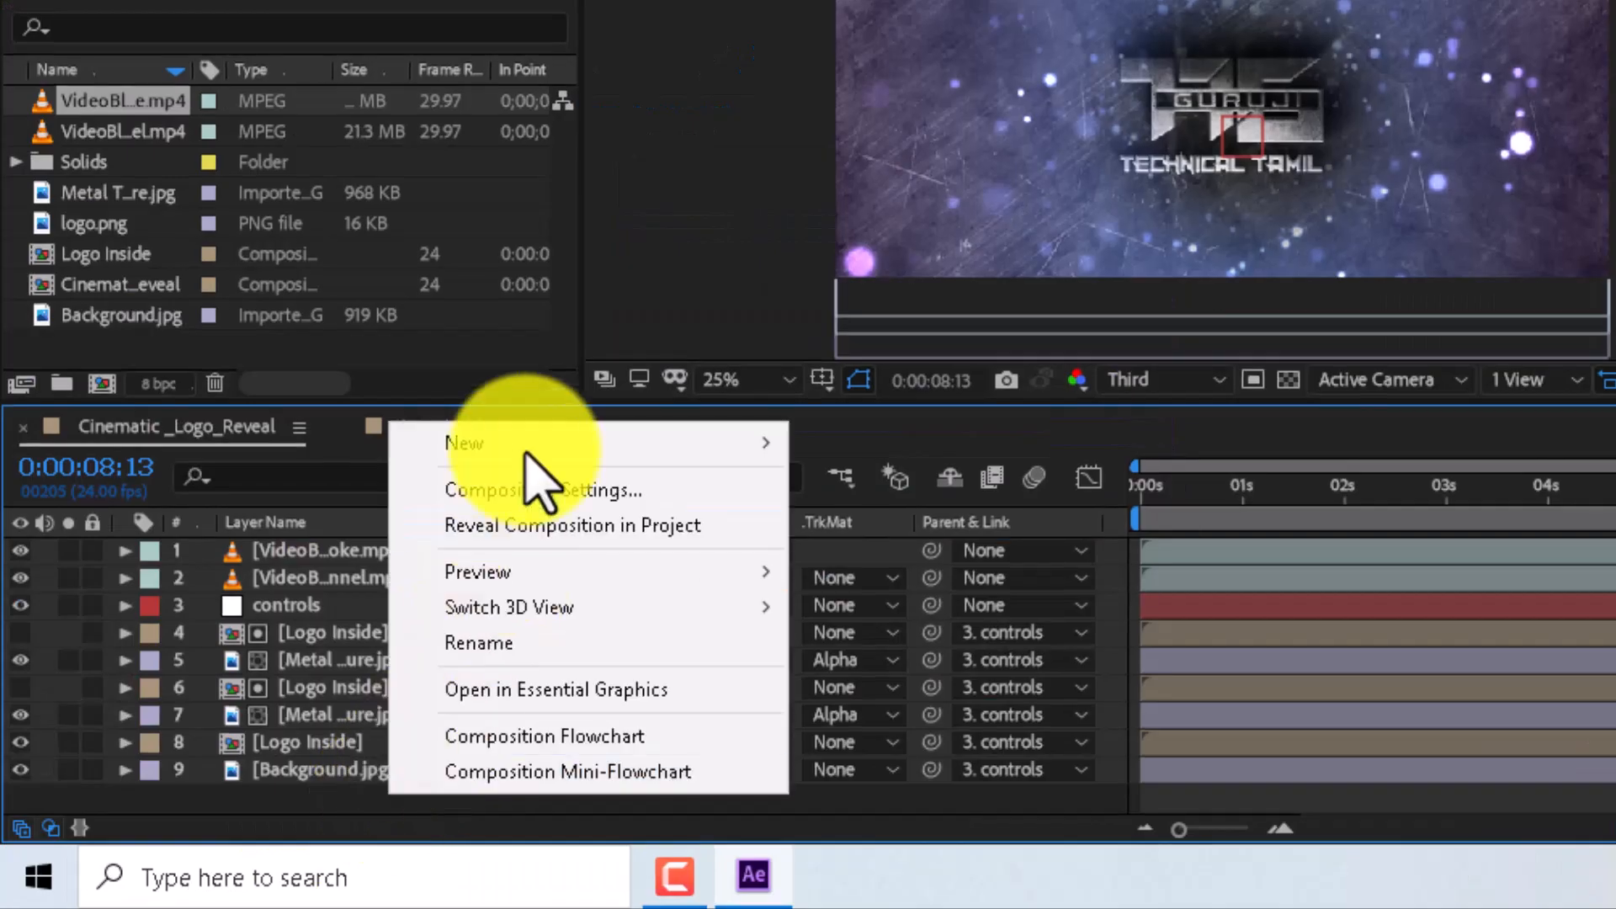
mouse_move(505, 443)
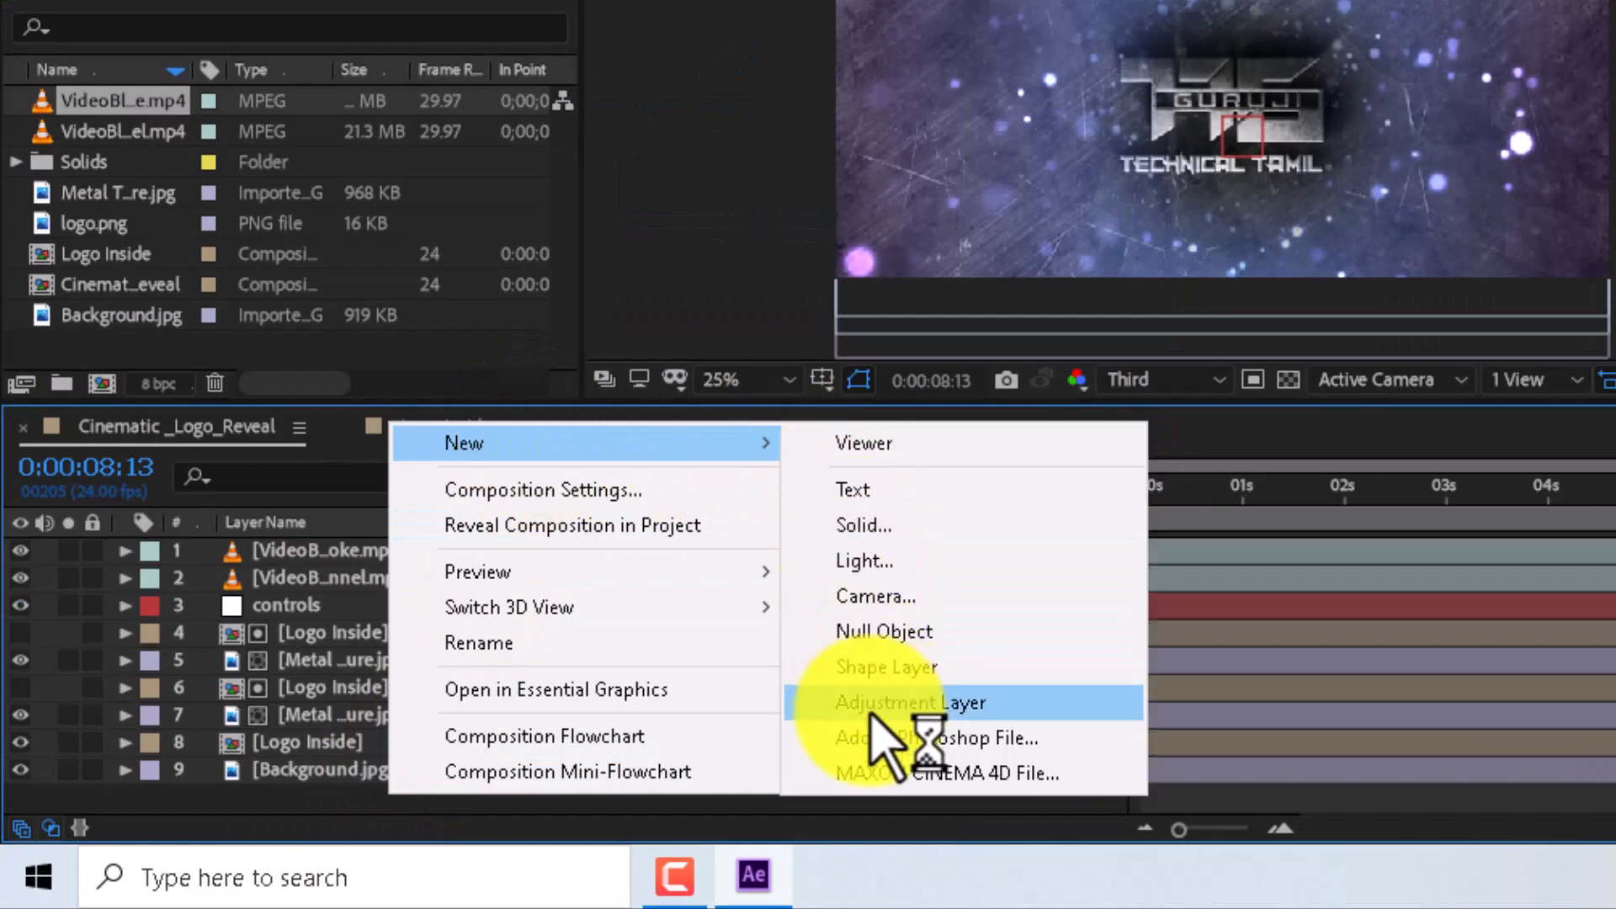
left_click(867, 702)
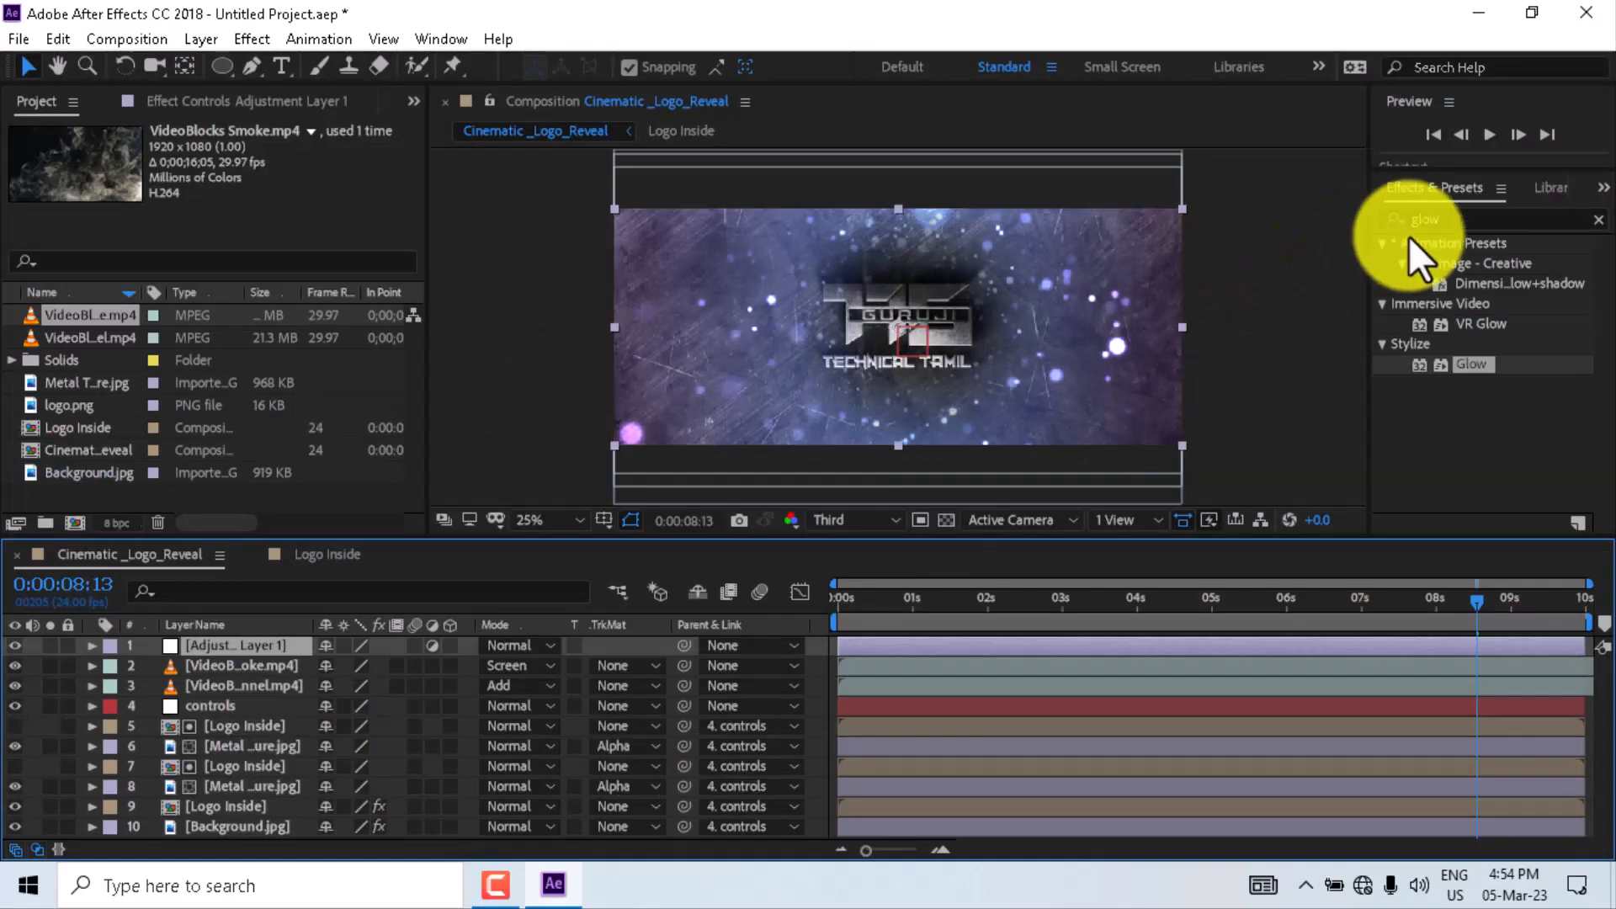
- Apply Hue/Saturation to the adjustment layer and set Master Saturation to -100
left_click(1447, 217)
key("BackSpace")
key("BackSpace")
key("BackSpace")
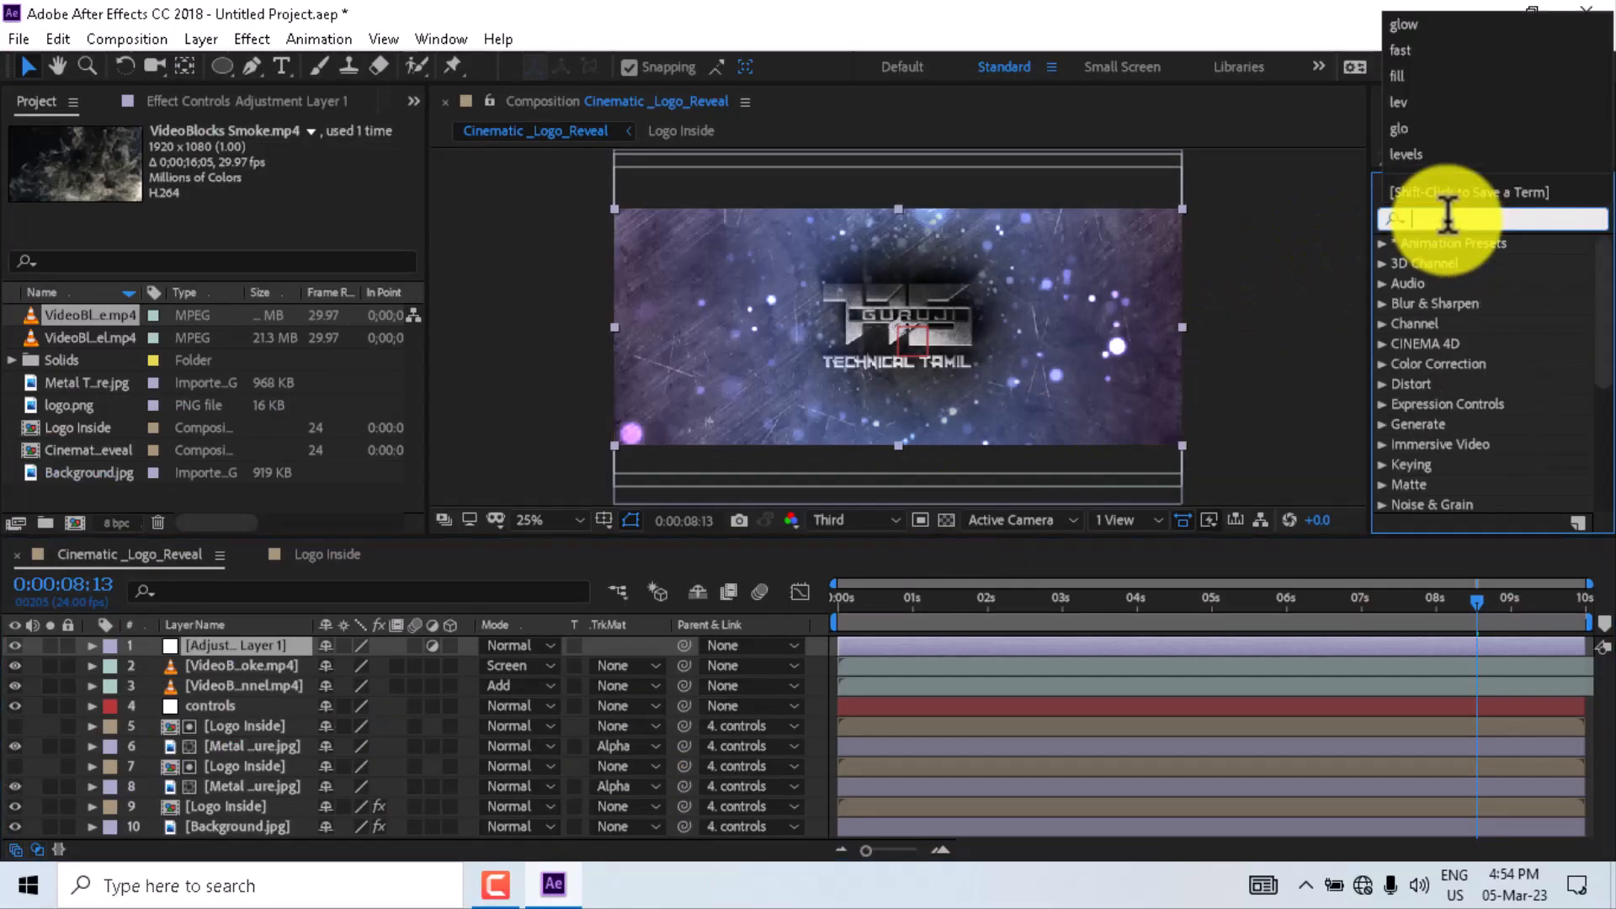
type("hu")
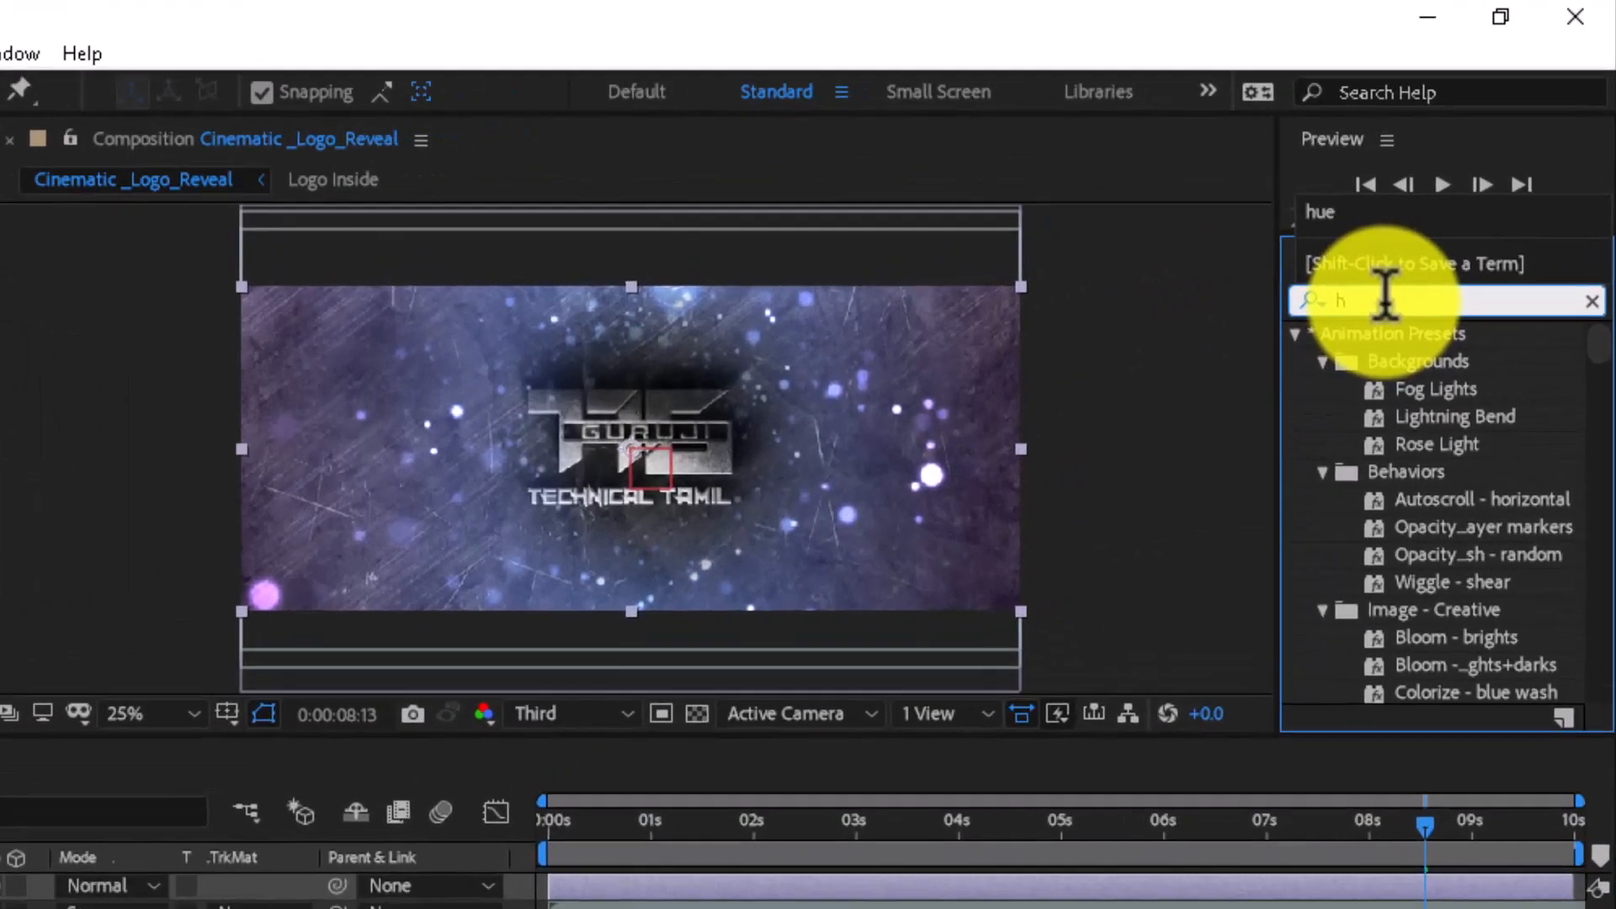
type("e")
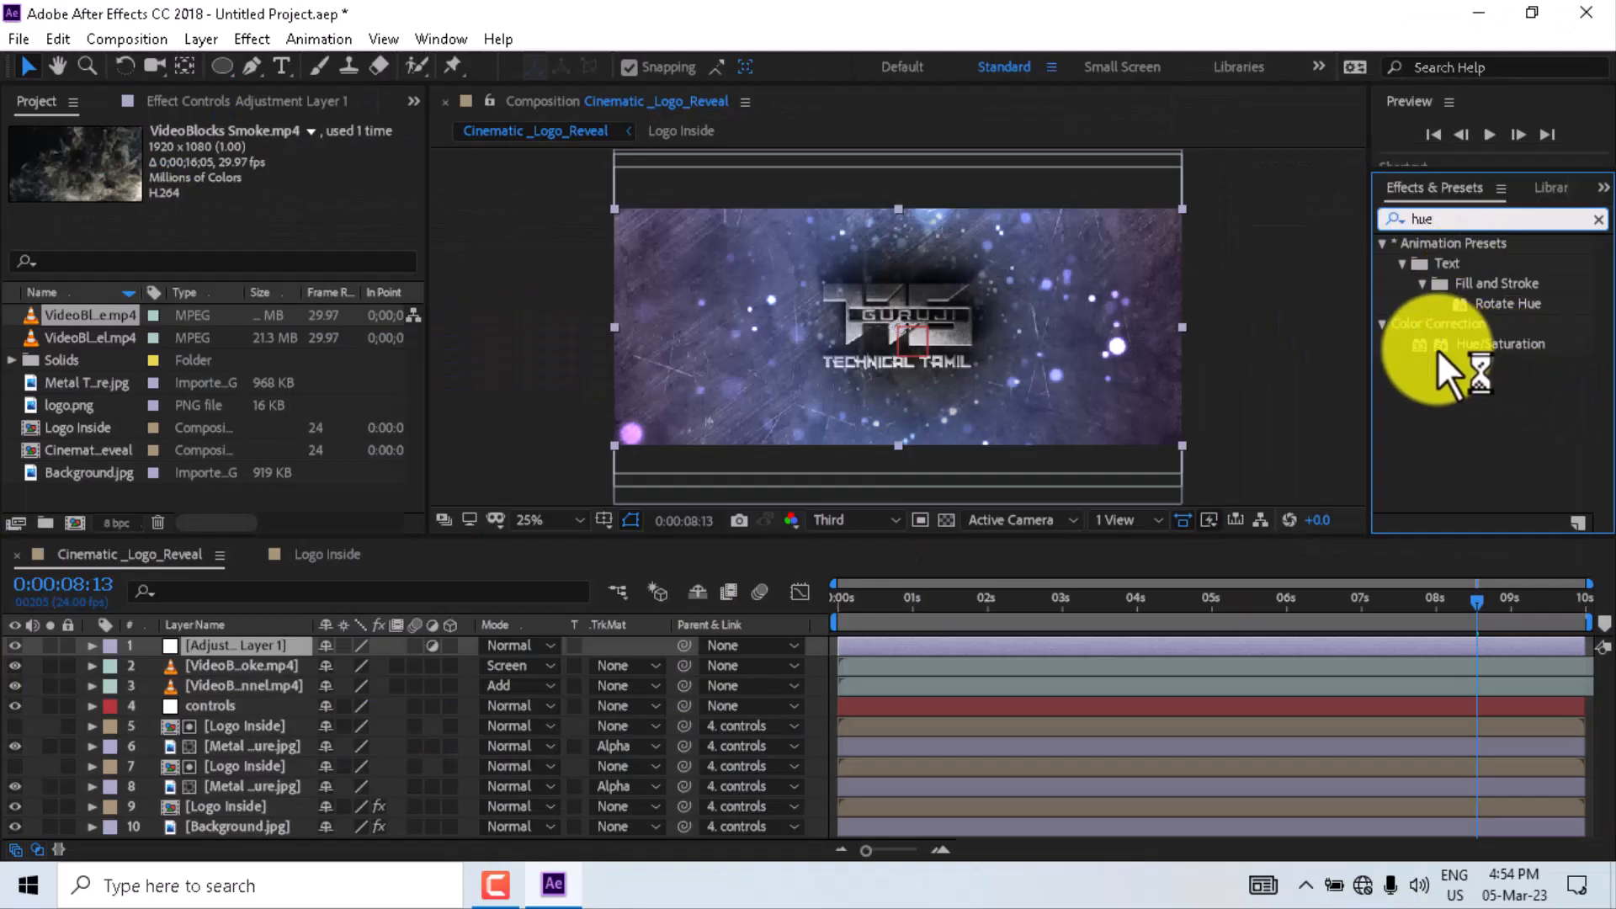
left_click_drag(1441, 347, 270, 641)
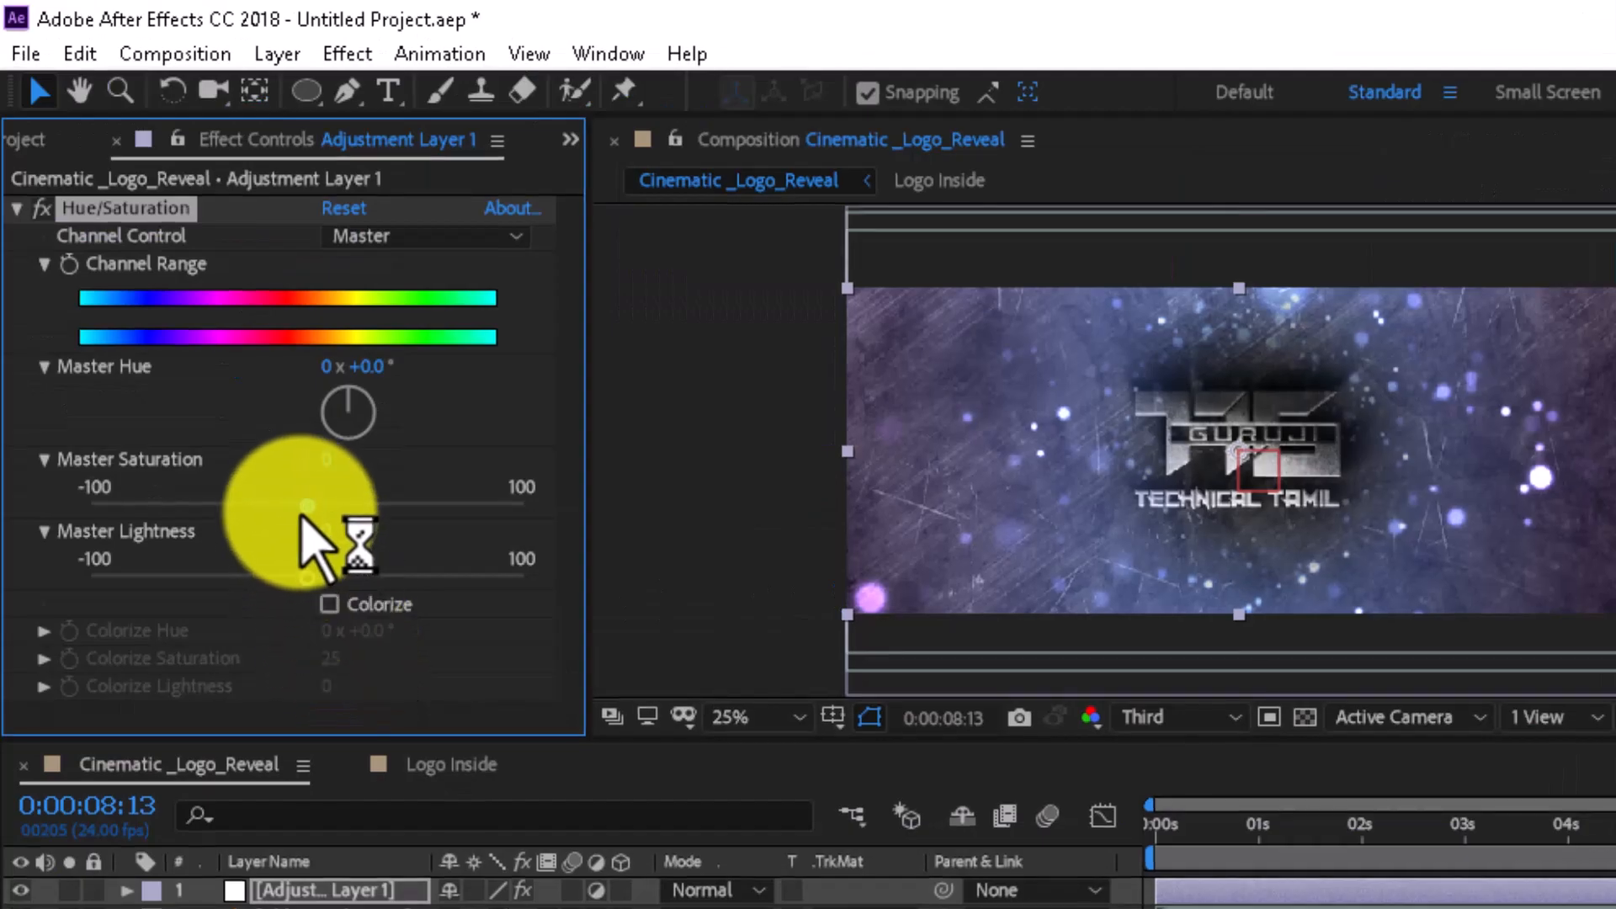
left_click_drag(300, 515, 14, 526)
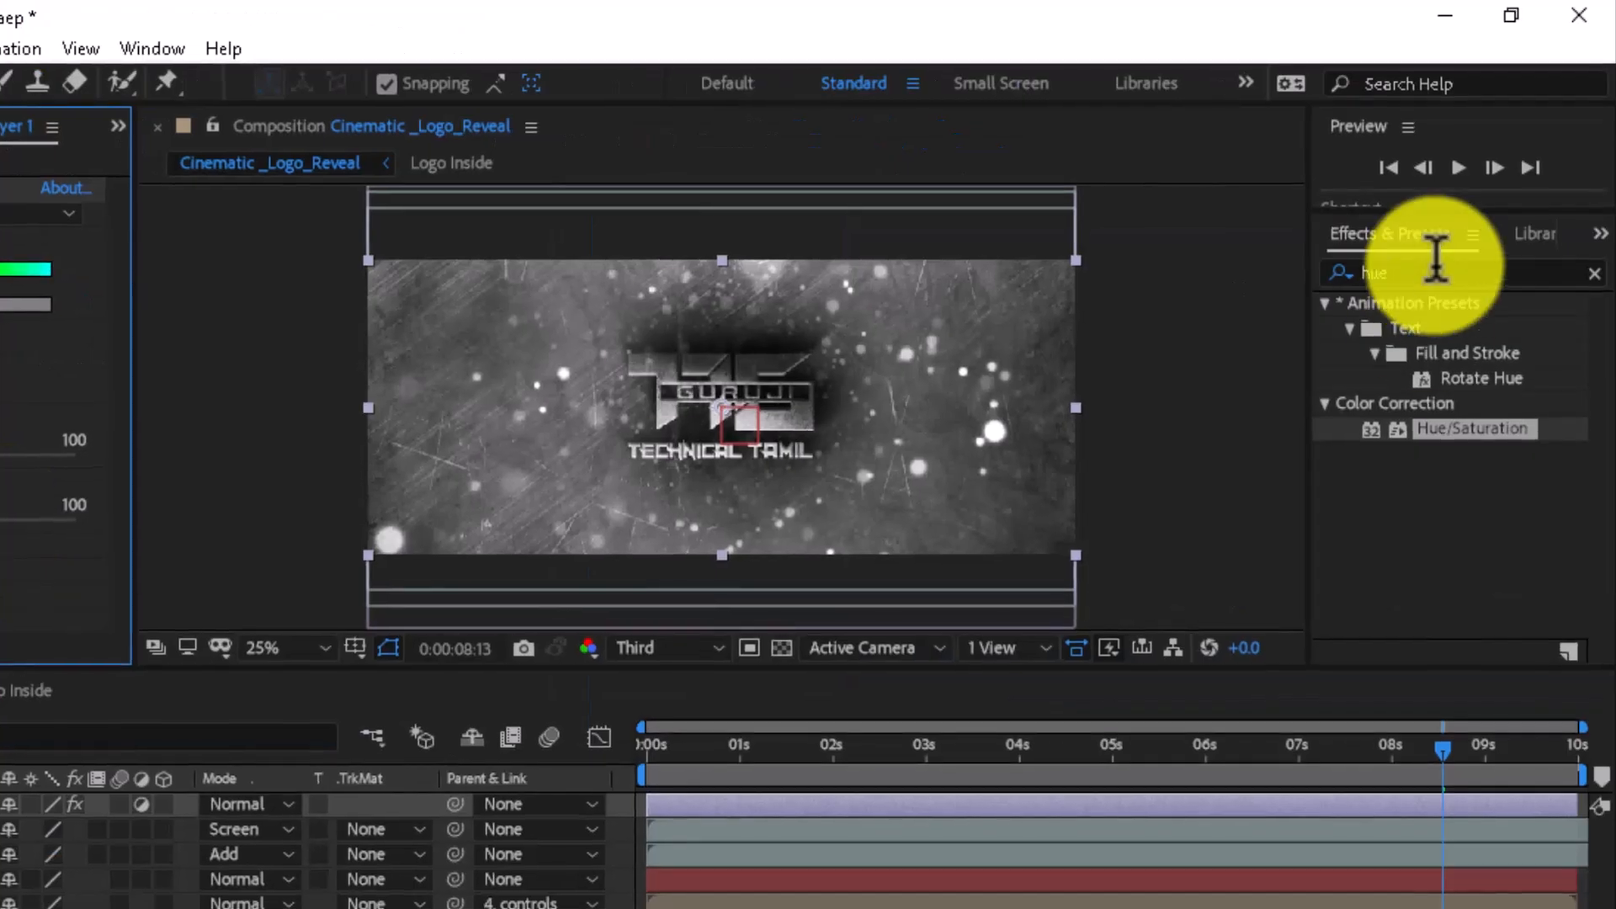
- Search for Curves and apply it to the adjustment layer
left_click(1436, 264)
type("cur")
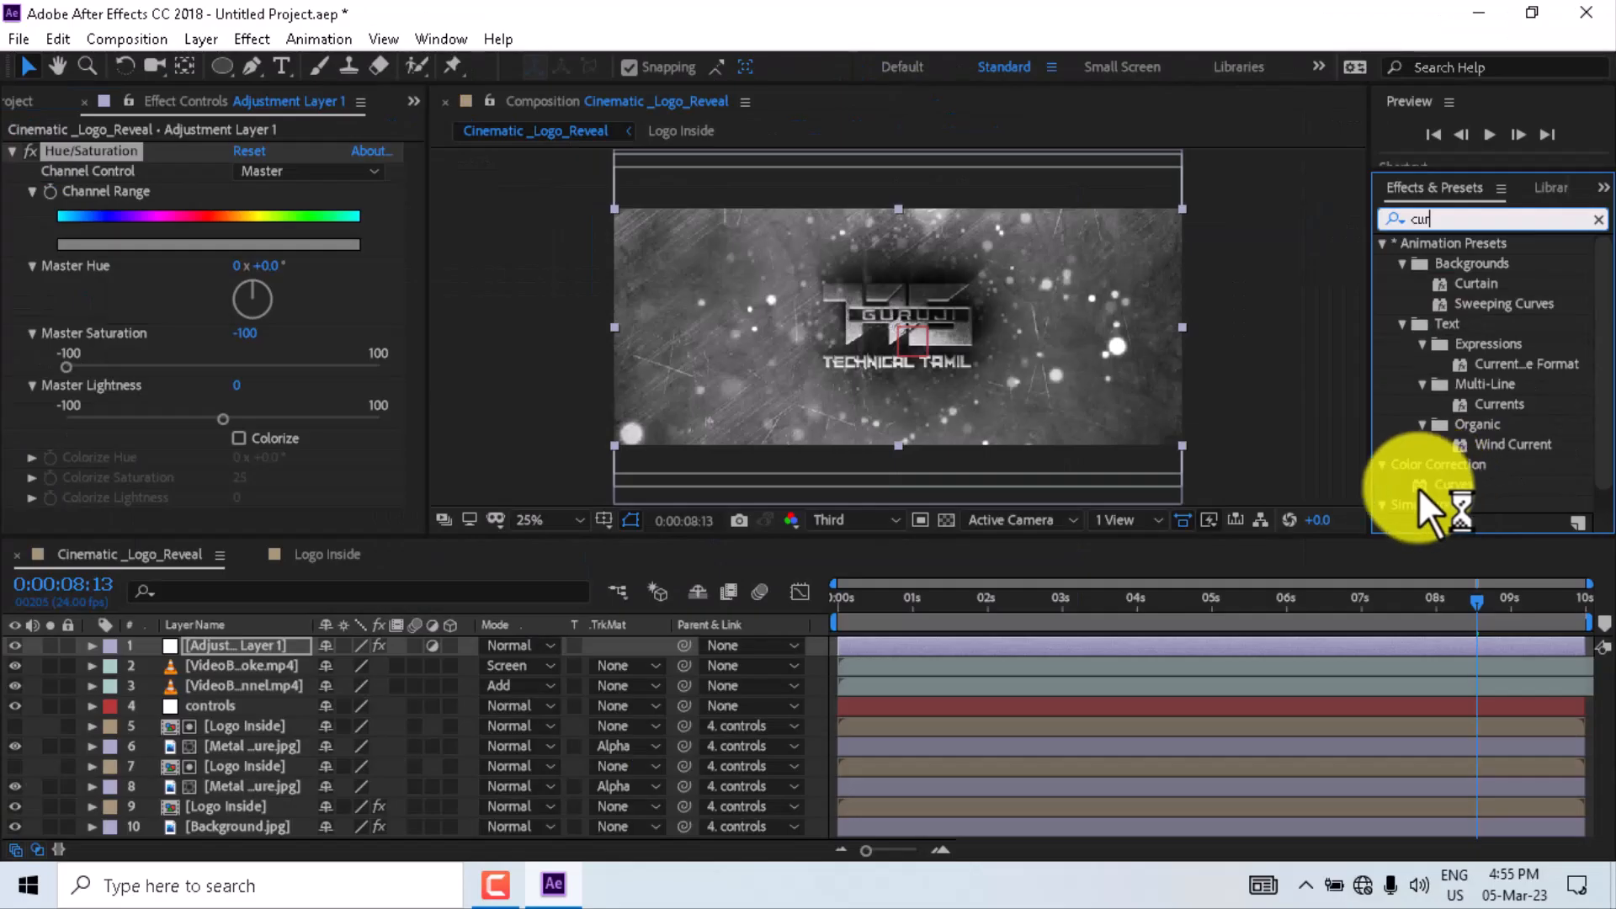
left_click_drag(1414, 604, 0, 835)
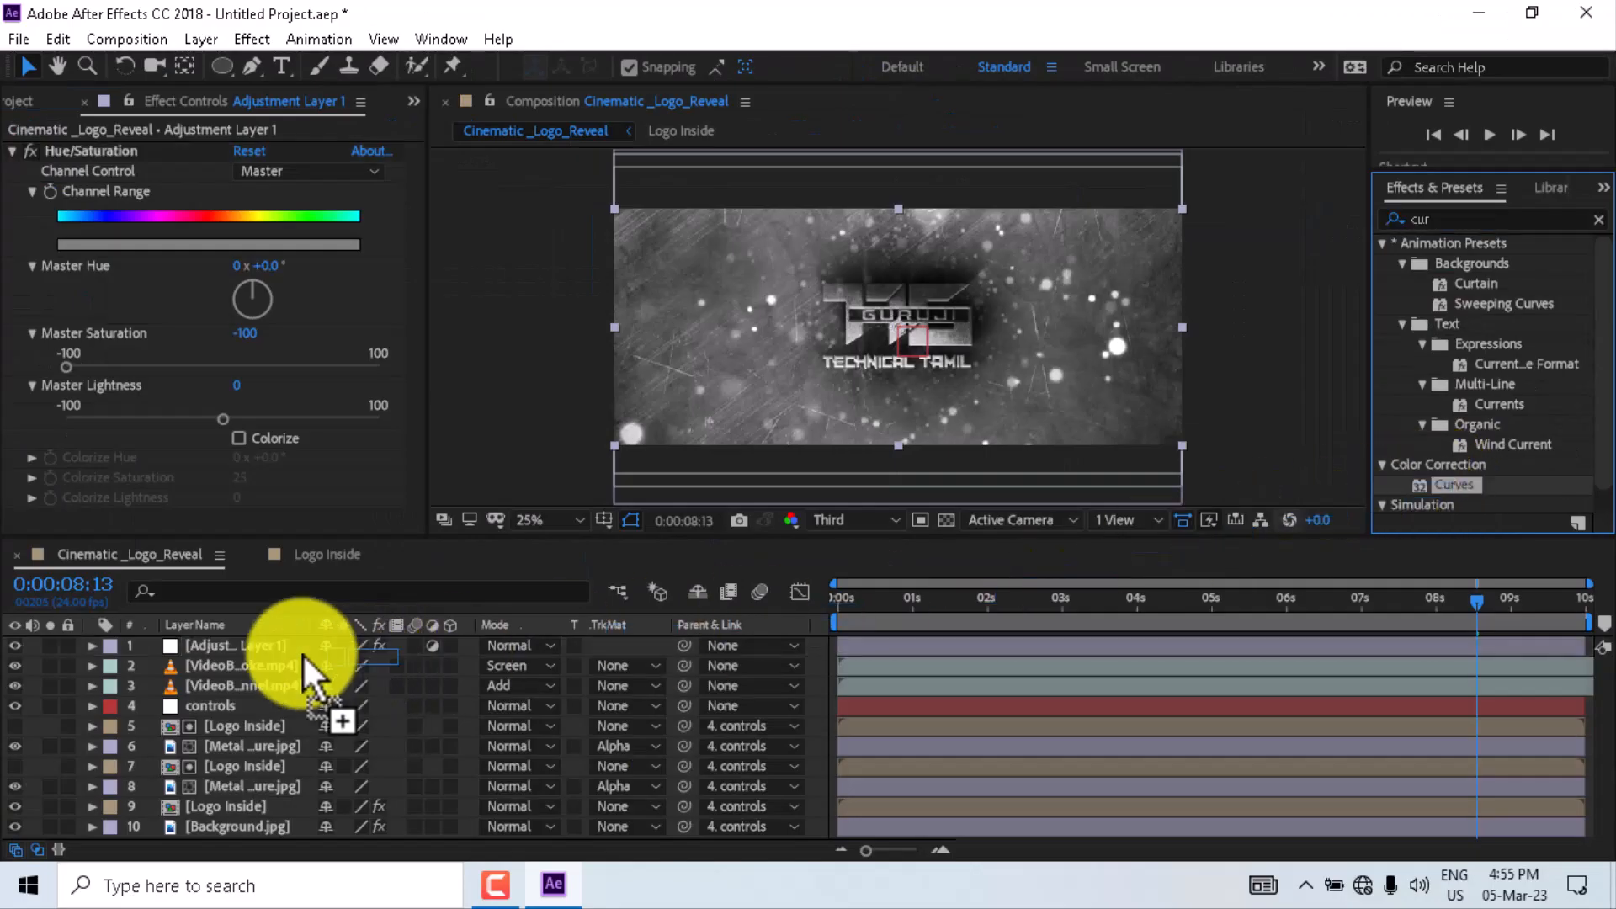
- Apply Curves to the adjustment layer and reshape the RGB curve into a gentle S-curve
left_click_drag(307, 674, 301, 648)
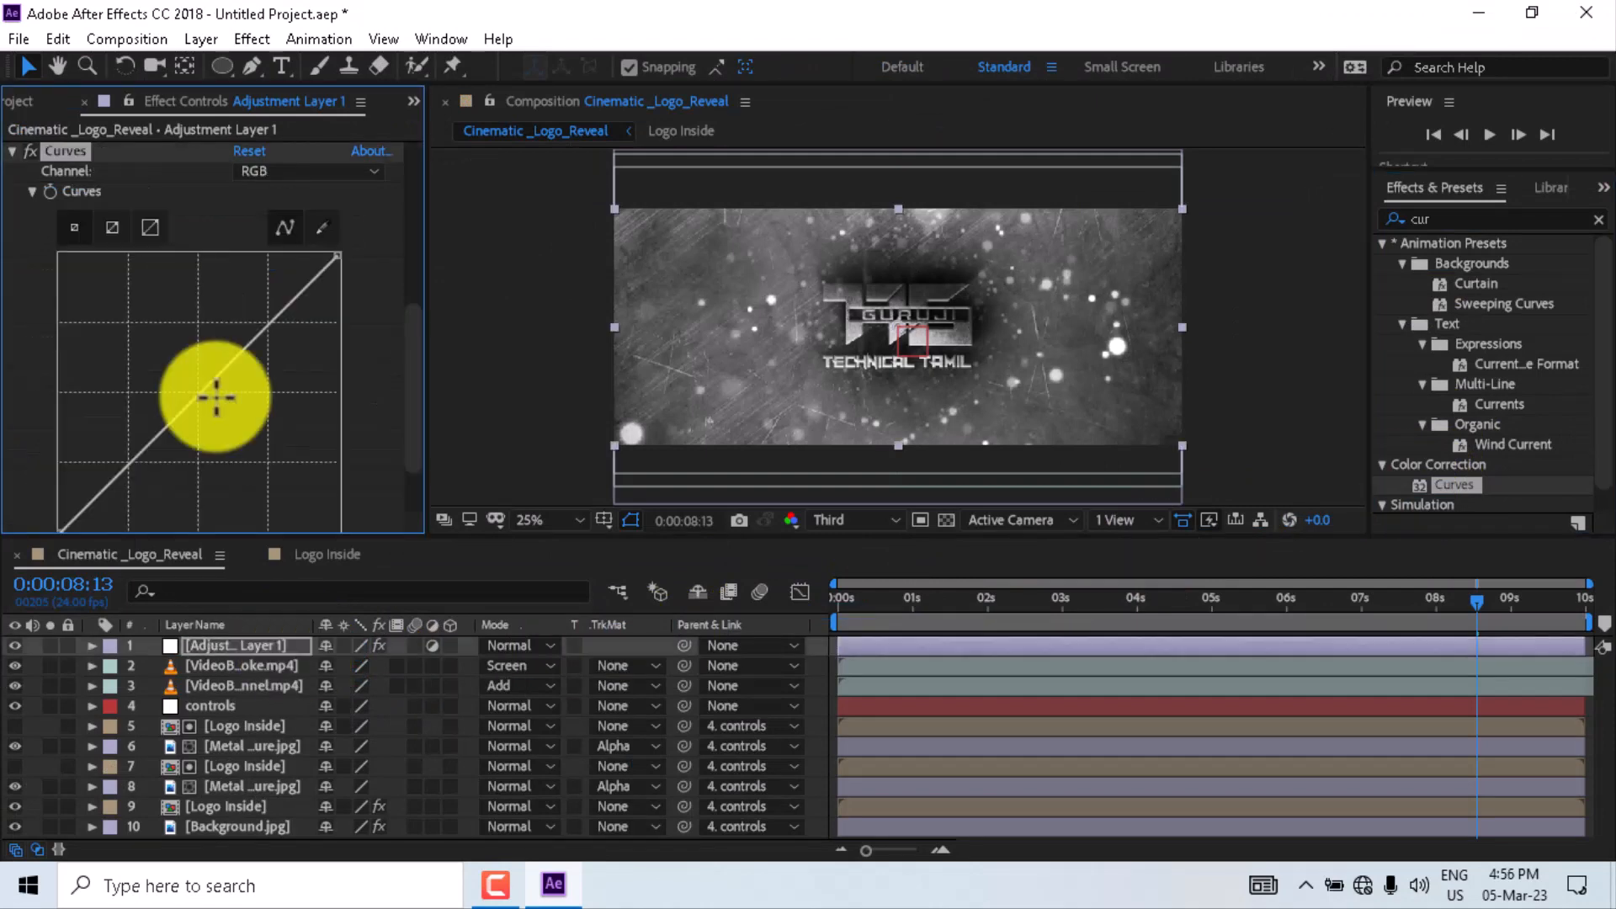
left_click_drag(215, 396, 141, 493)
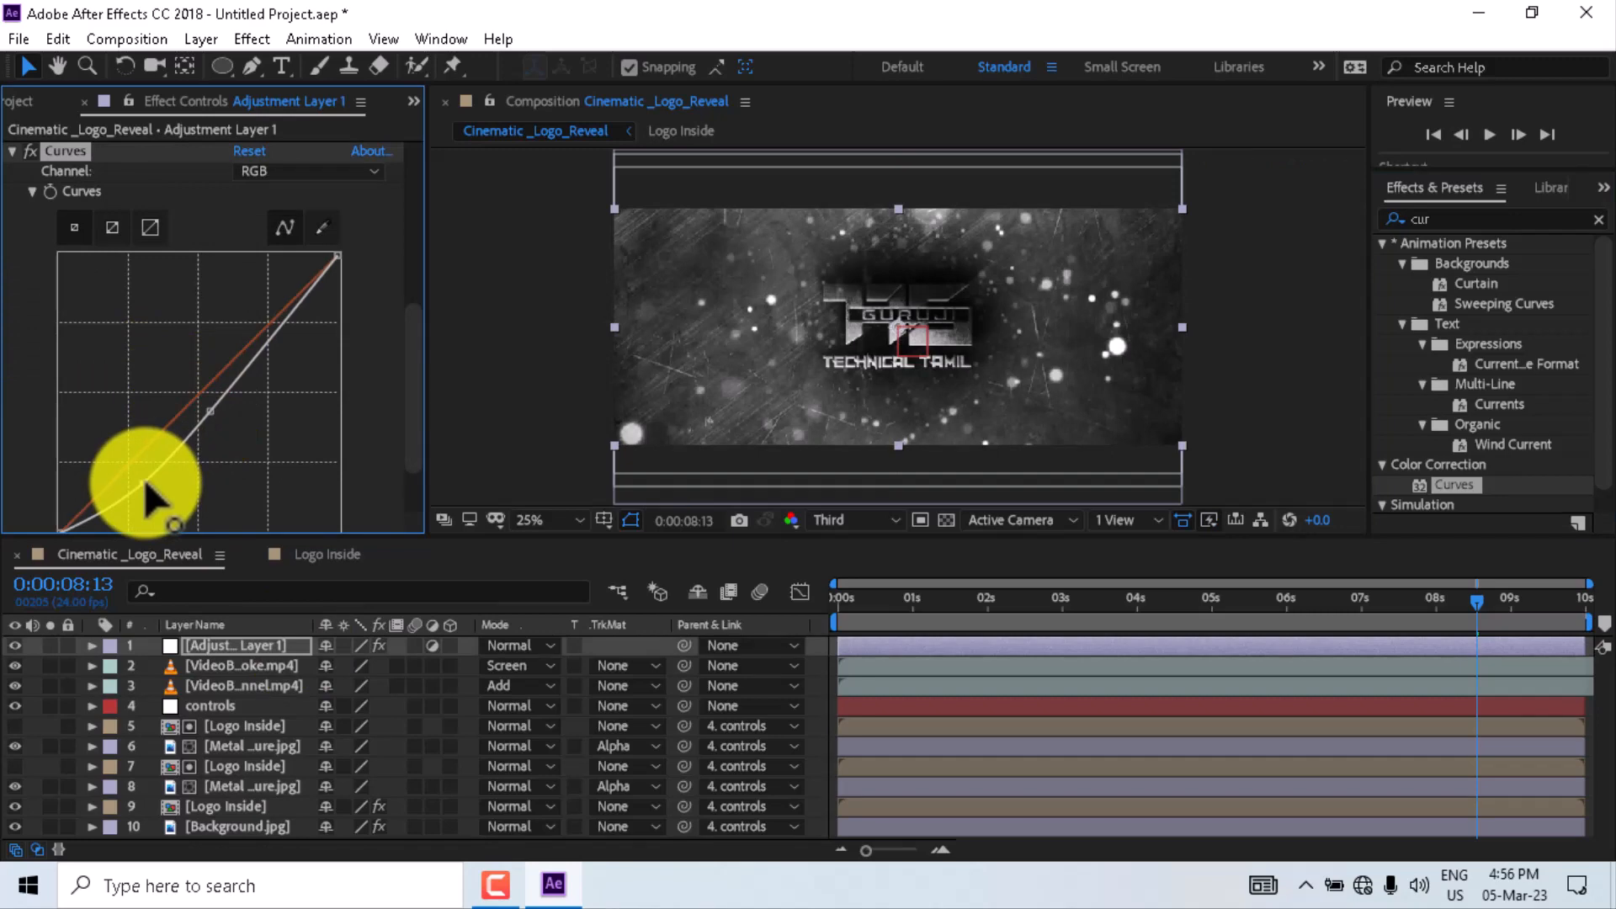
left_click_drag(145, 497, 144, 476)
- Switch the Curves channel to Red and lift the red curve's midtones
left_click(310, 171)
left_click(282, 221)
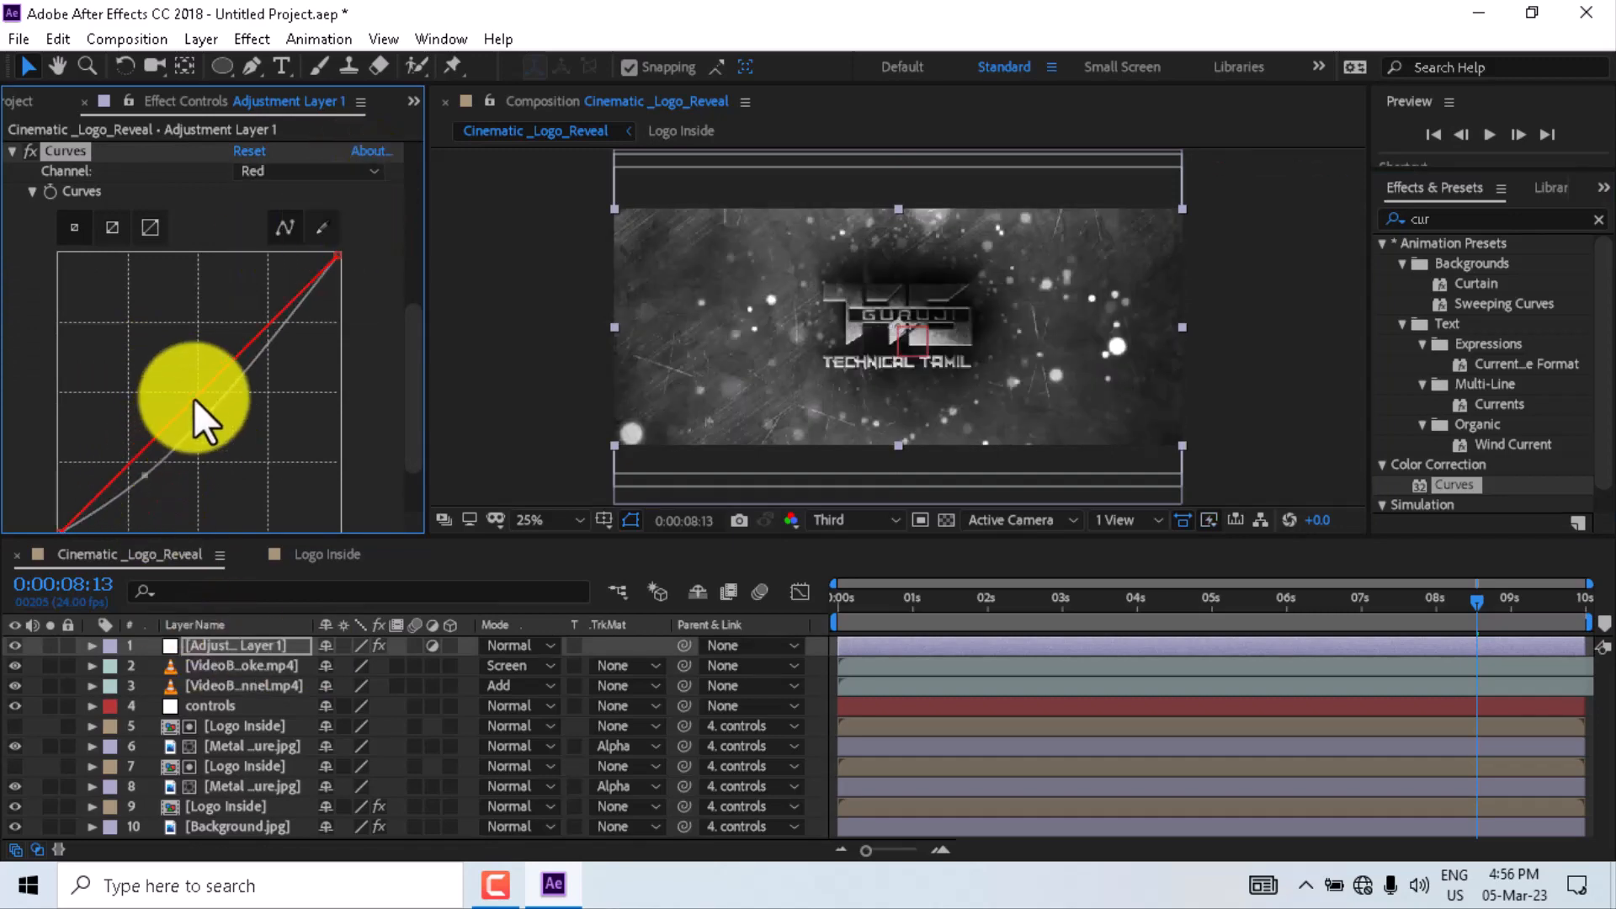
left_click_drag(194, 397, 183, 377)
left_click_drag(129, 441, 137, 445)
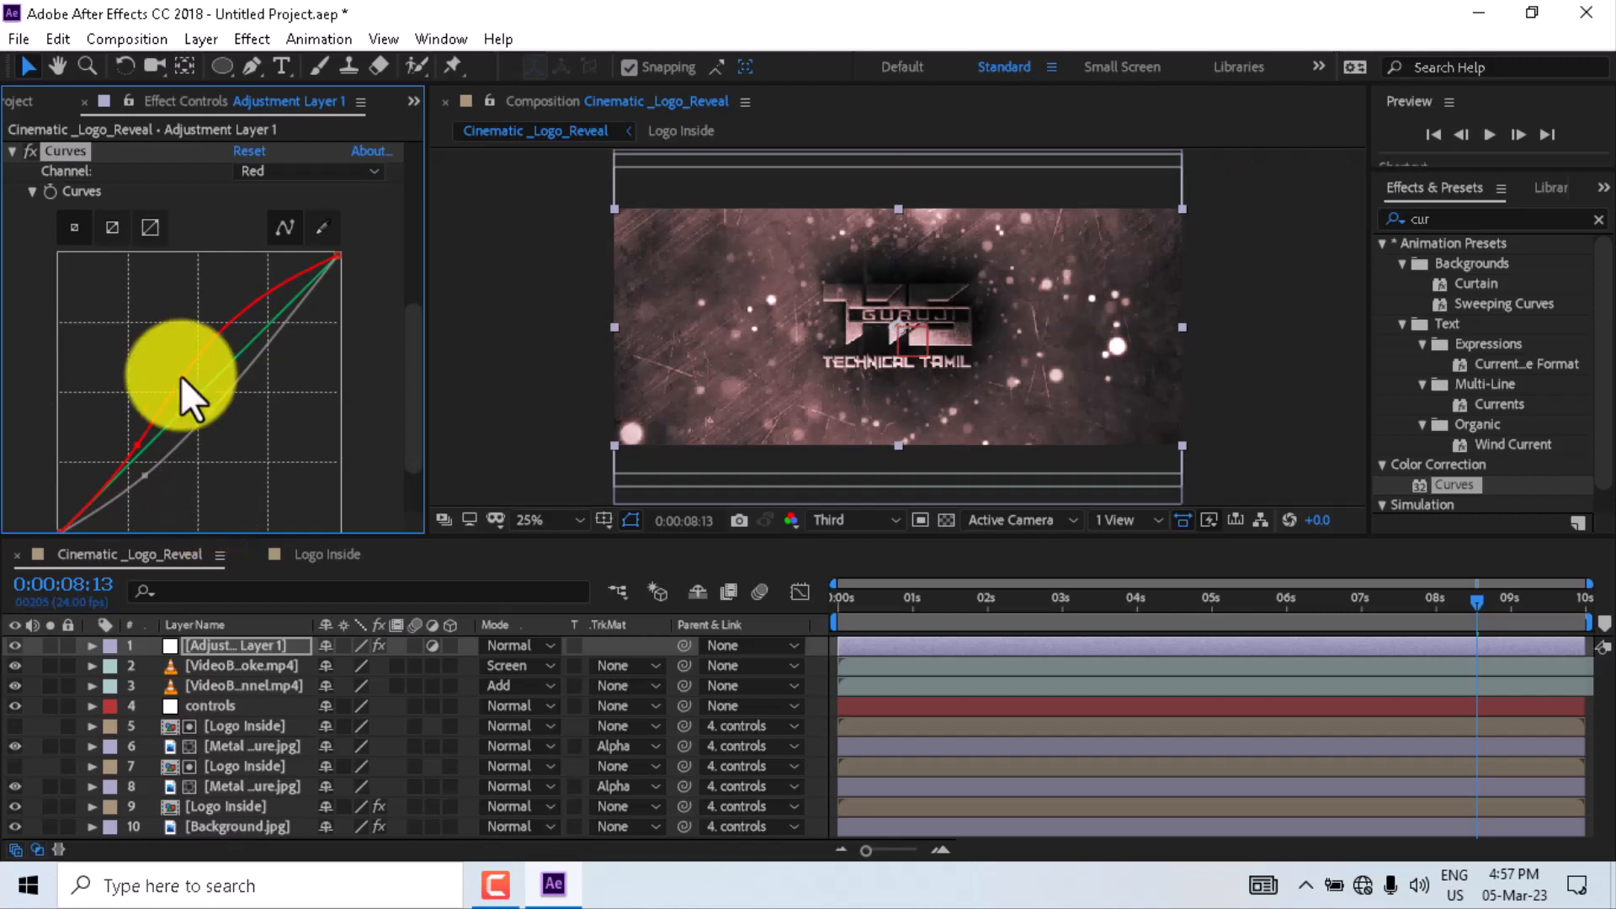
left_click_drag(184, 375, 177, 379)
- Switch the Curves channel to Green and add points to raise the green midtones slightly
left_click(356, 174)
left_click(300, 250)
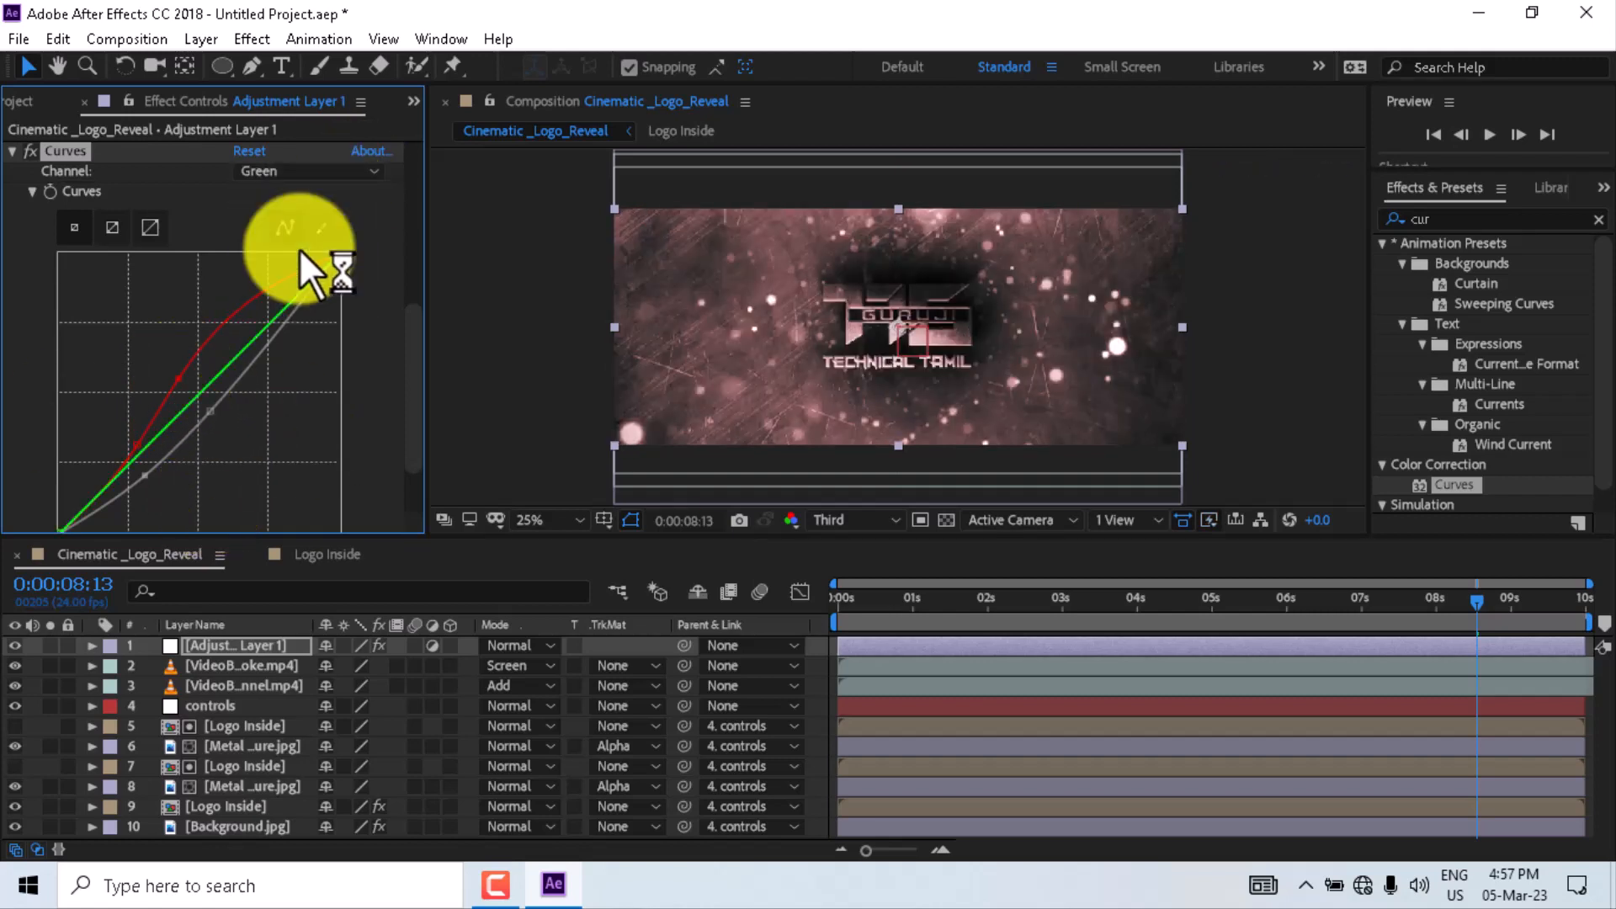
left_click(197, 393)
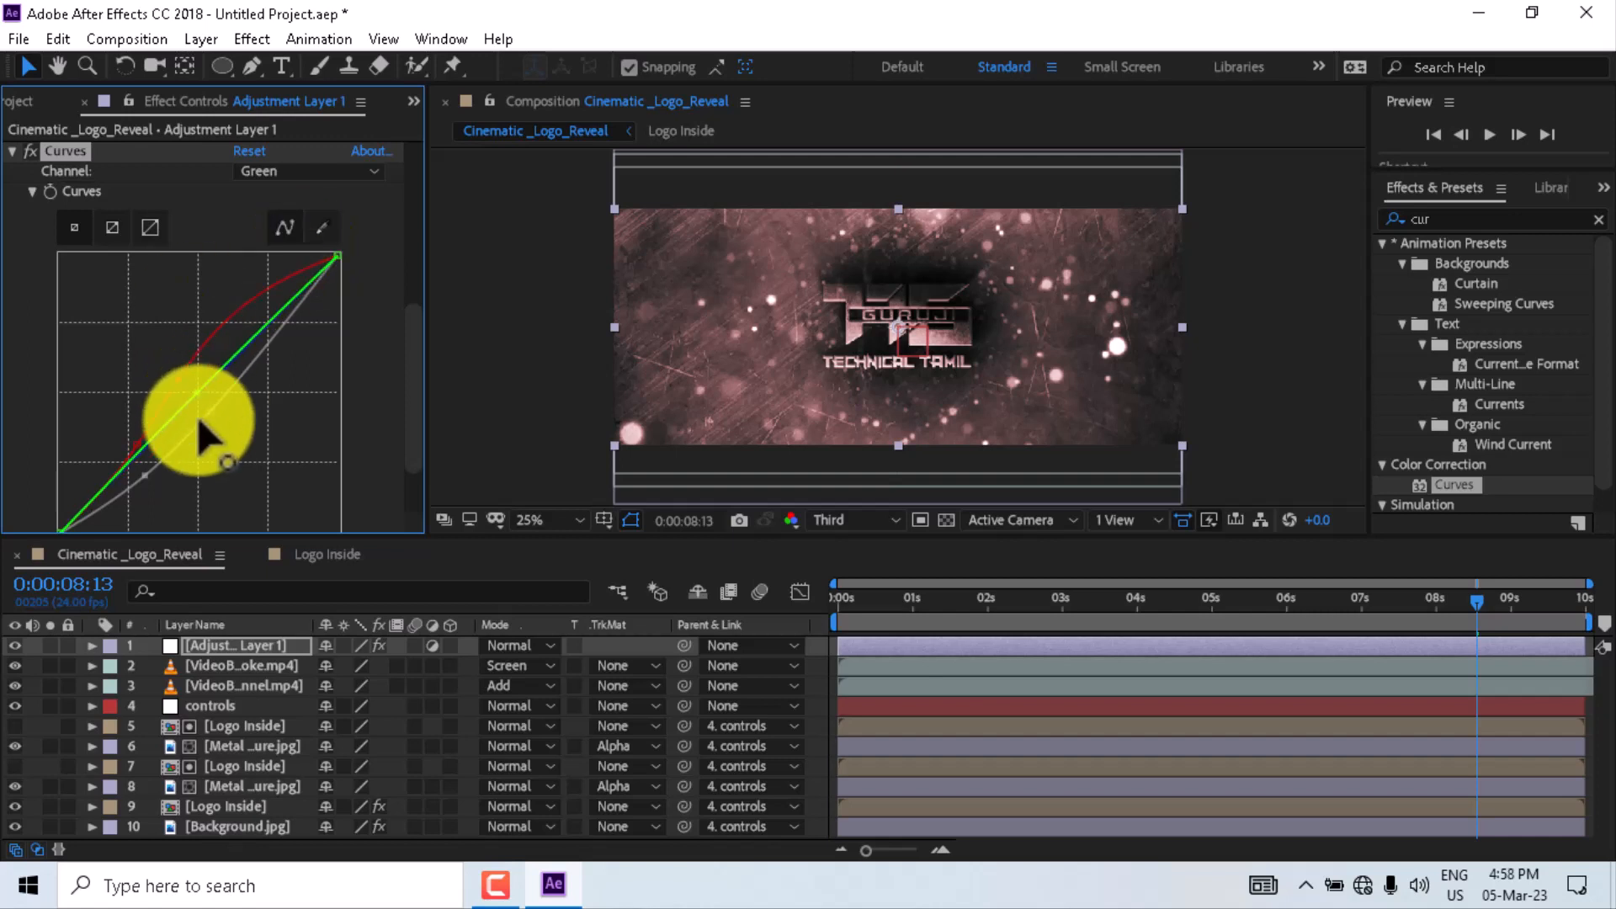
left_click(144, 445)
- Switch the Curves channel to Blue and pull the blue curve's midtones down
left_click(356, 171)
left_click(340, 270)
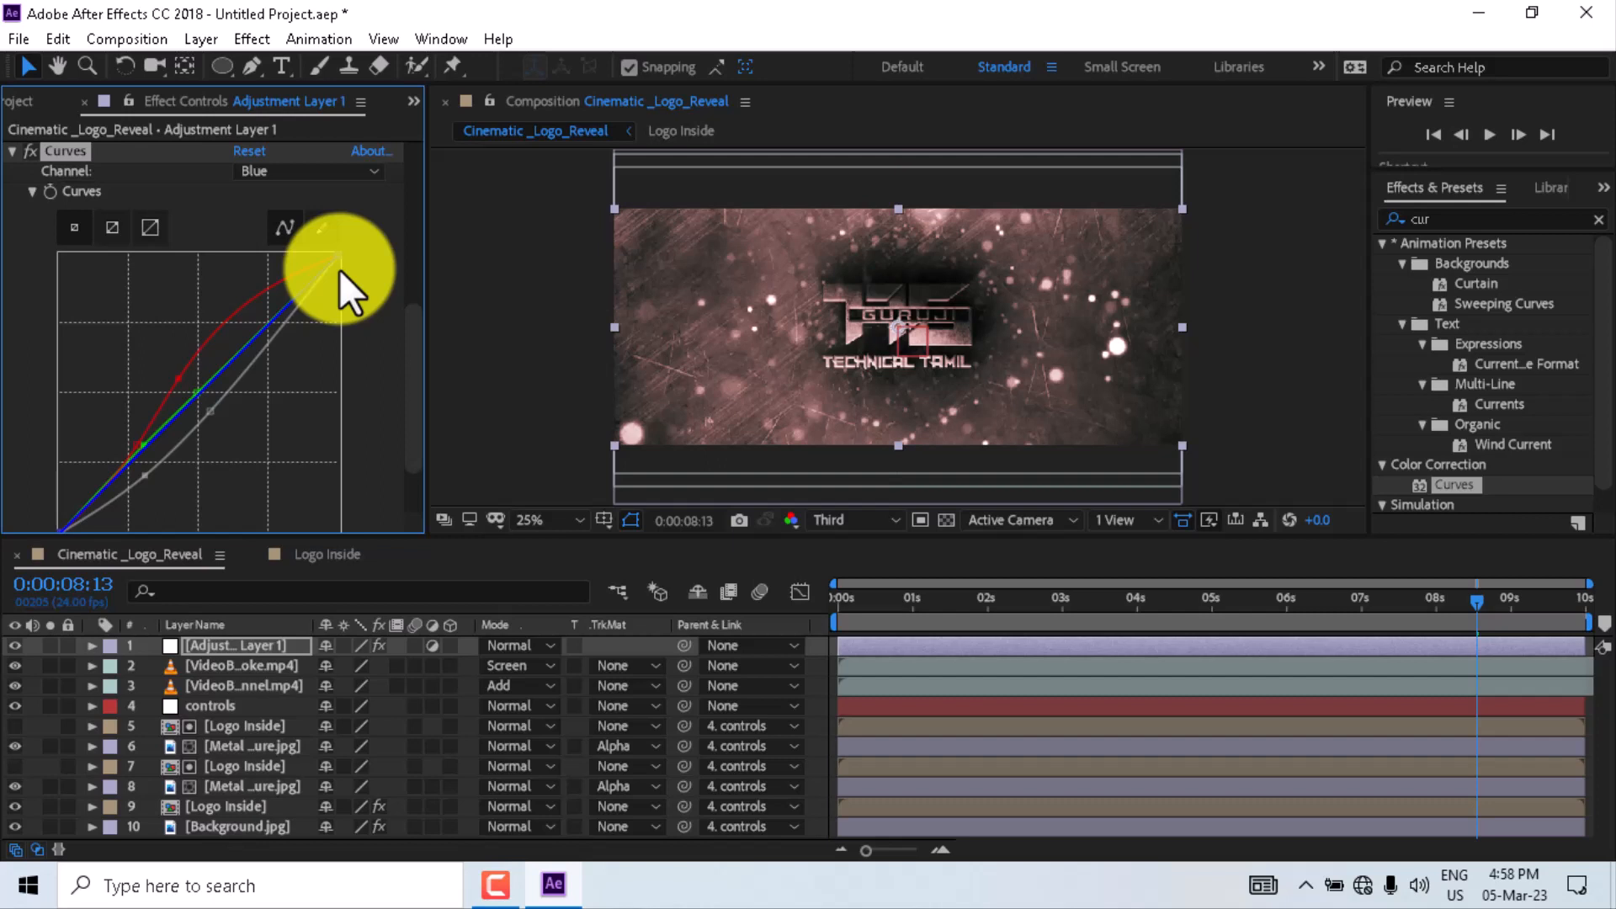
left_click_drag(199, 400, 210, 411)
left_click_drag(162, 462, 209, 412)
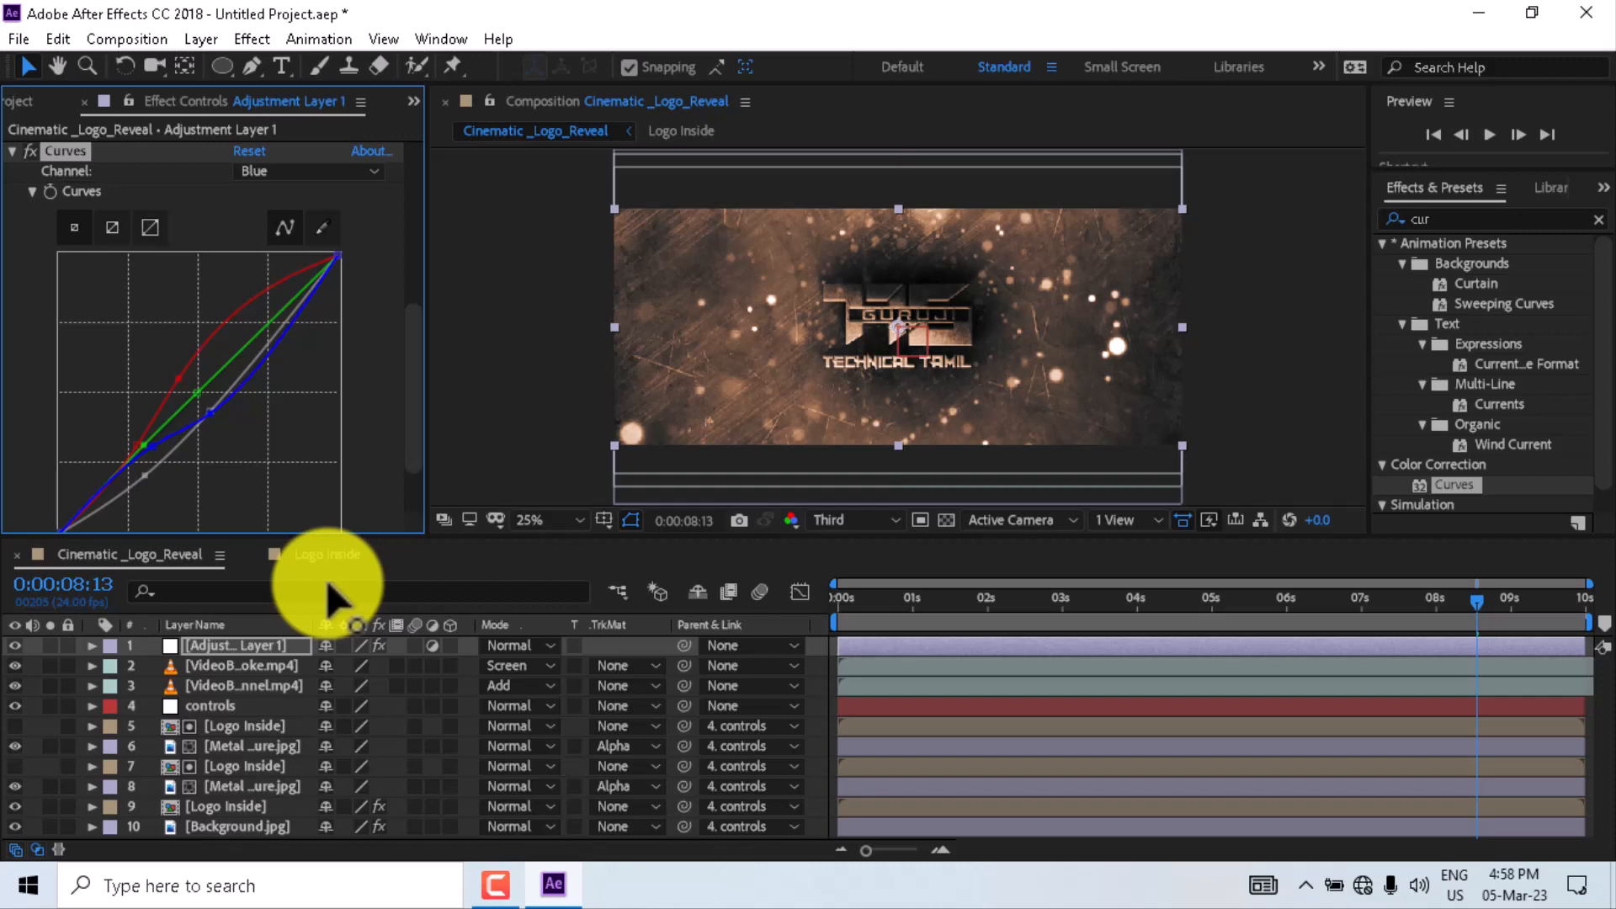
- Create a new composition-sized black solid named light
left_click(237, 826)
right_click(41, 767)
mouse_move(169, 506)
left_click(389, 566)
type("Light")
left_click(840, 582)
key("Return")
left_click(891, 649)
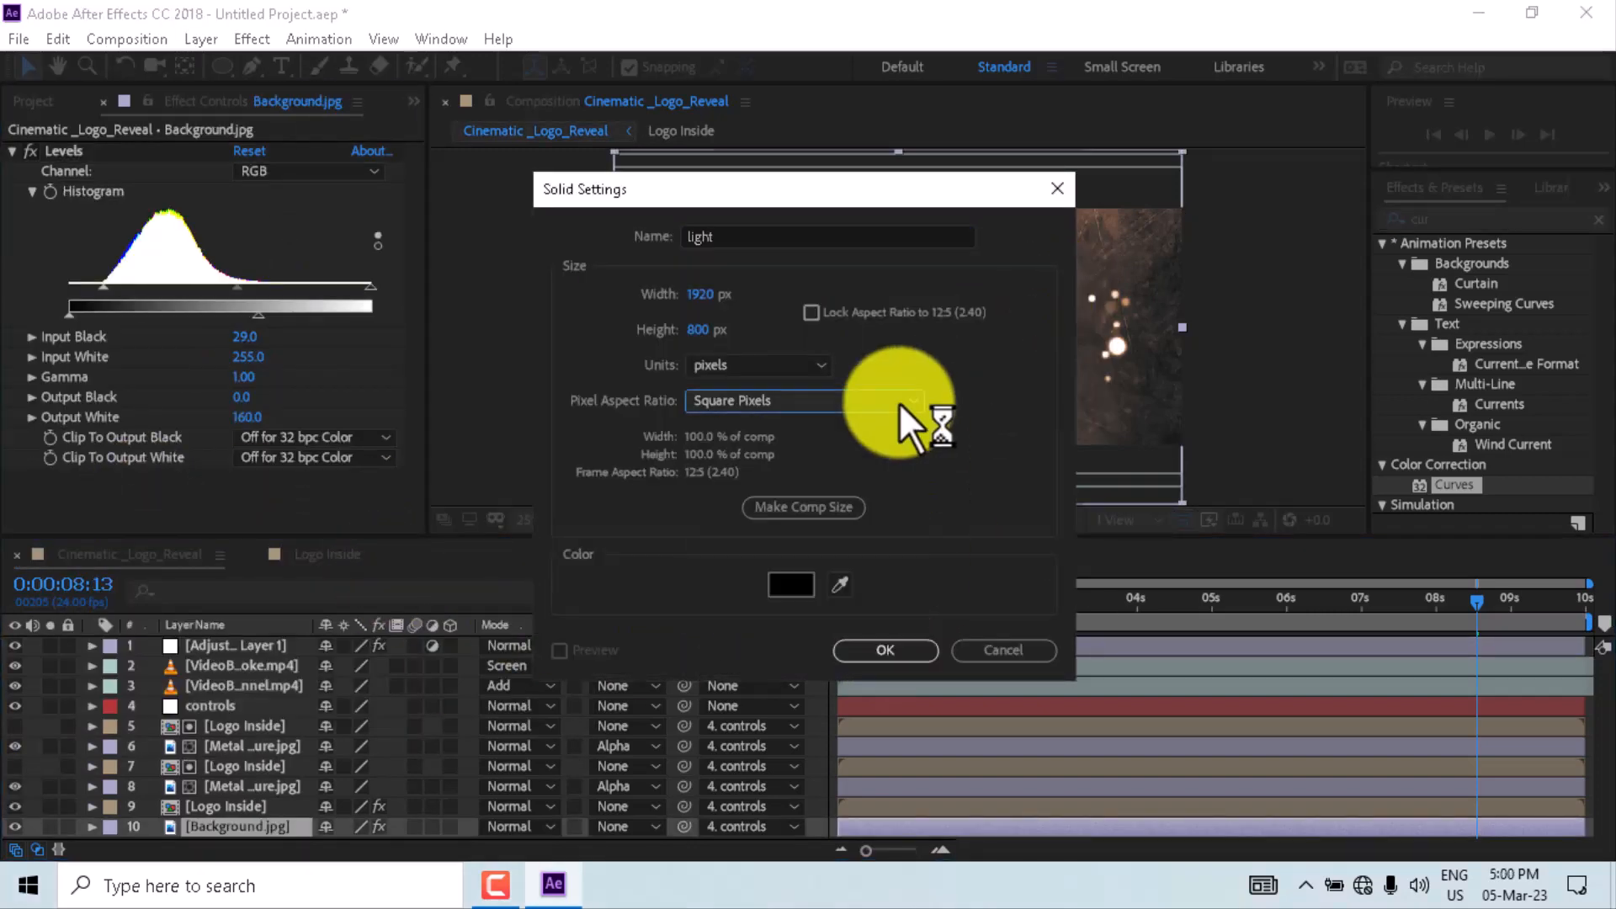
left_click(876, 648)
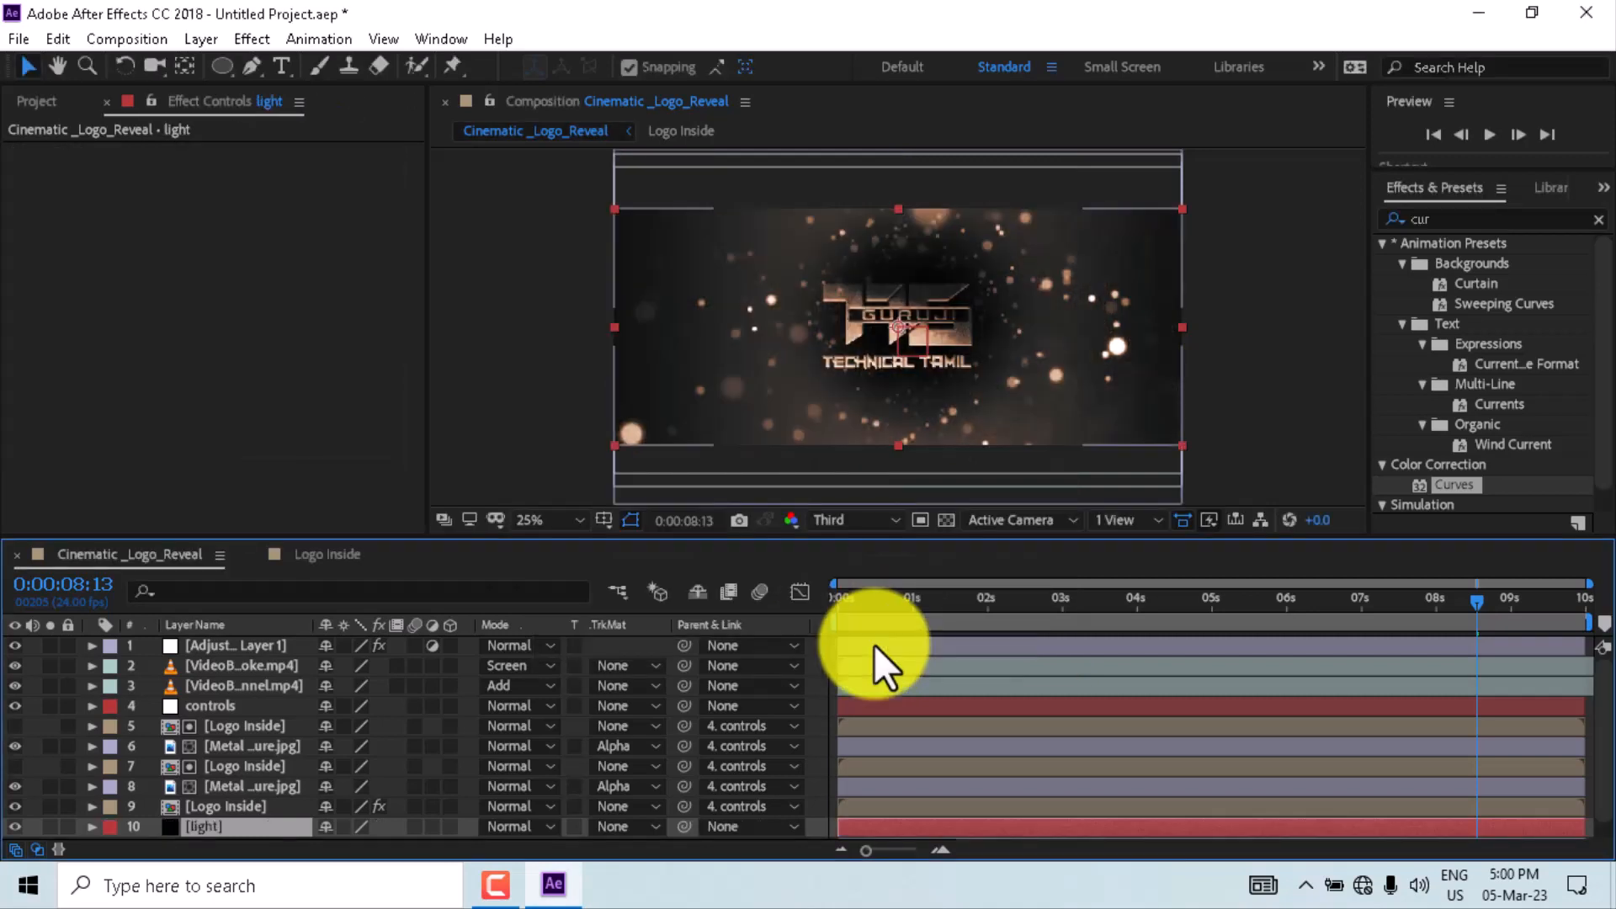
- Add a full-frame ellipse mask to the light solid and move the layer to the top of the stack
double_click(222, 64)
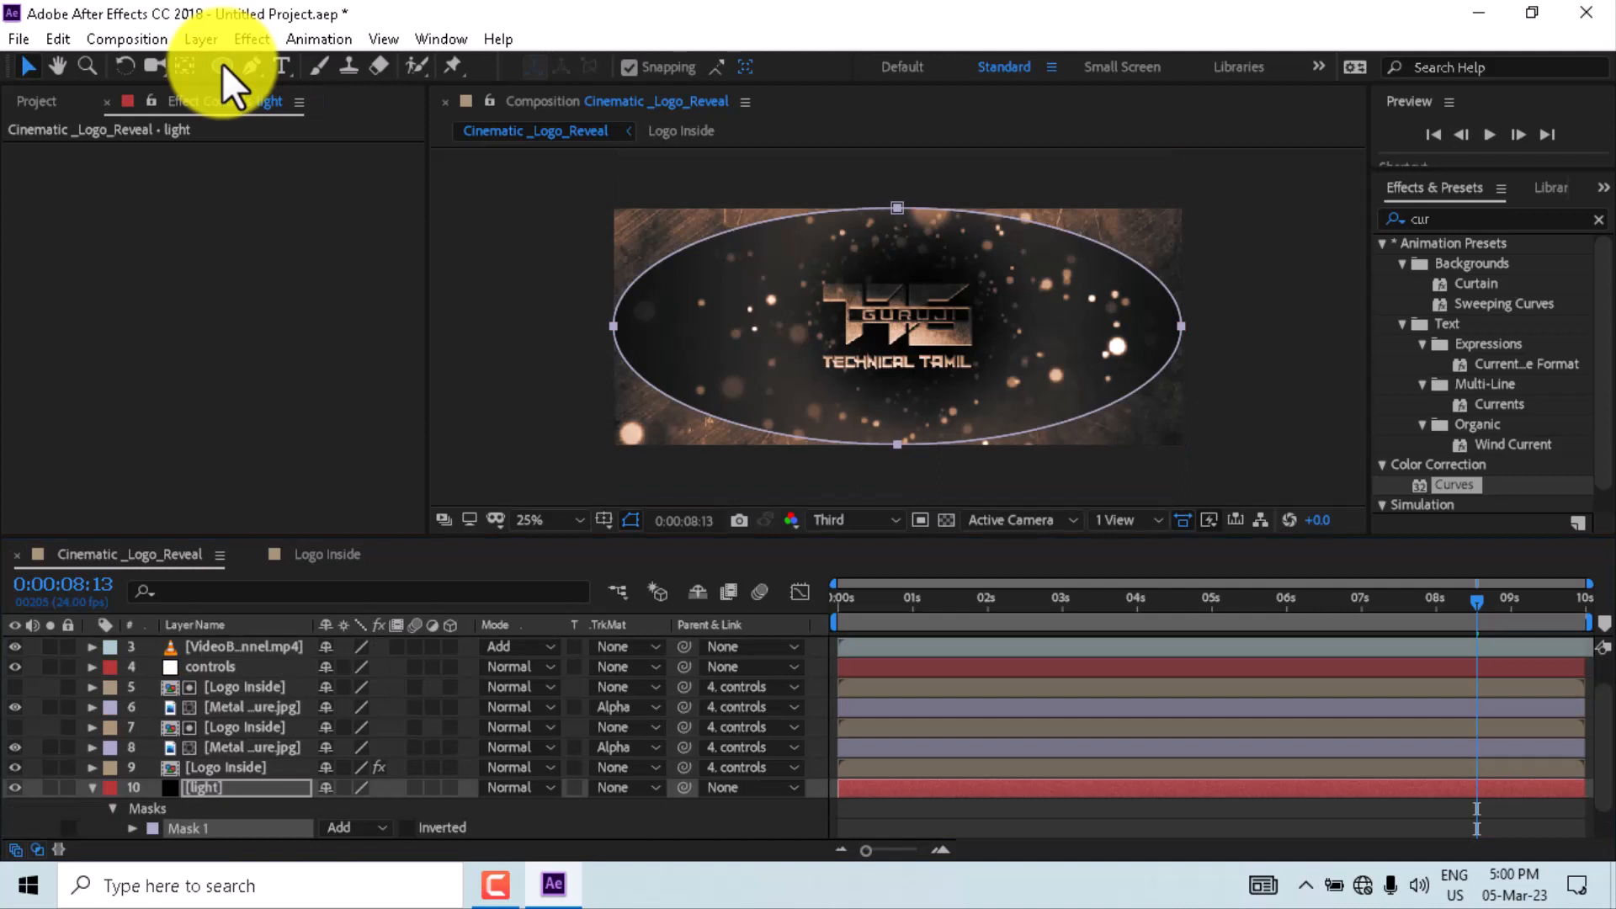
left_click_drag(243, 788, 247, 644)
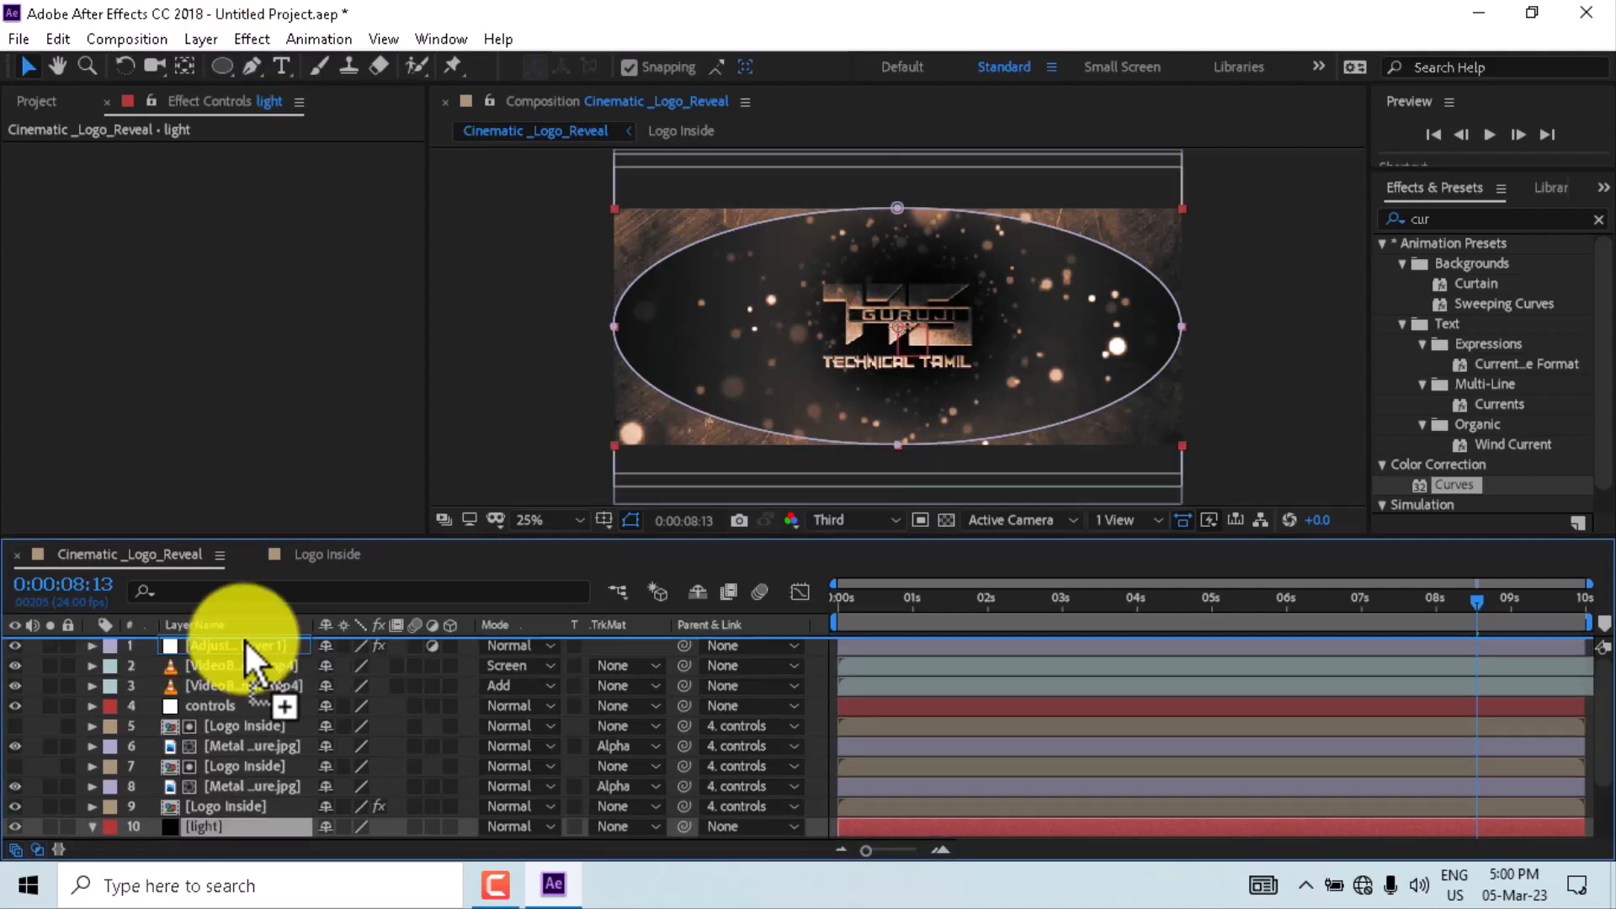
- Set the light solid's mask mode to Subtract and its Mask Feather to 377 pixels
left_click(376, 685)
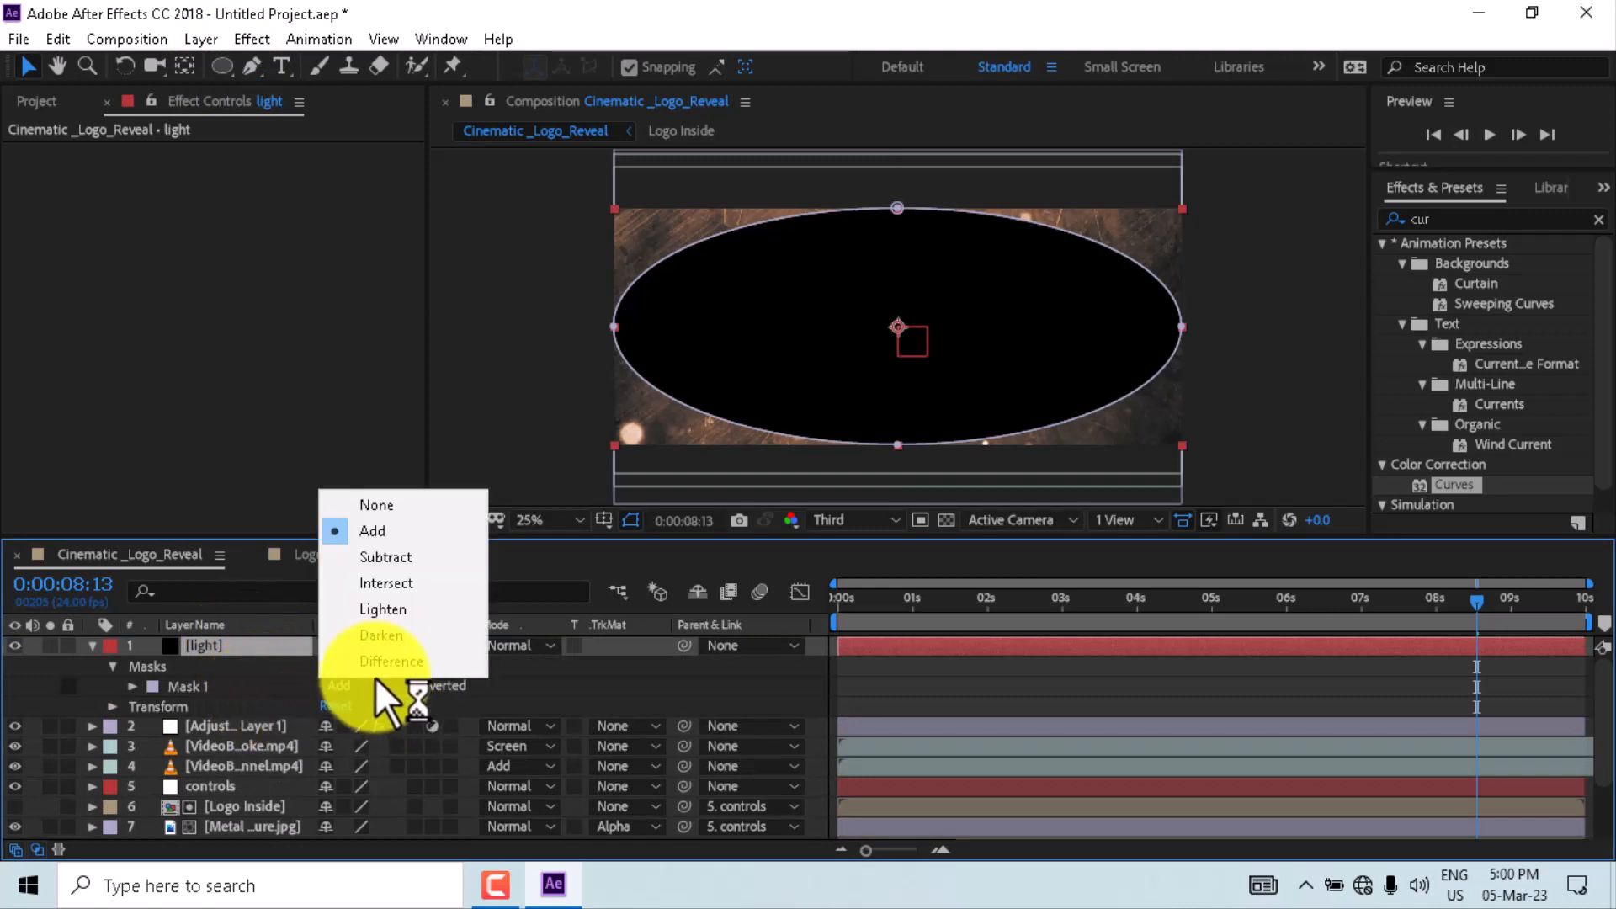
left_click(389, 556)
key("f")
left_click_drag(348, 686, 813, 701)
left_click(798, 704)
left_click(349, 688)
type("377")
left_click(532, 685)
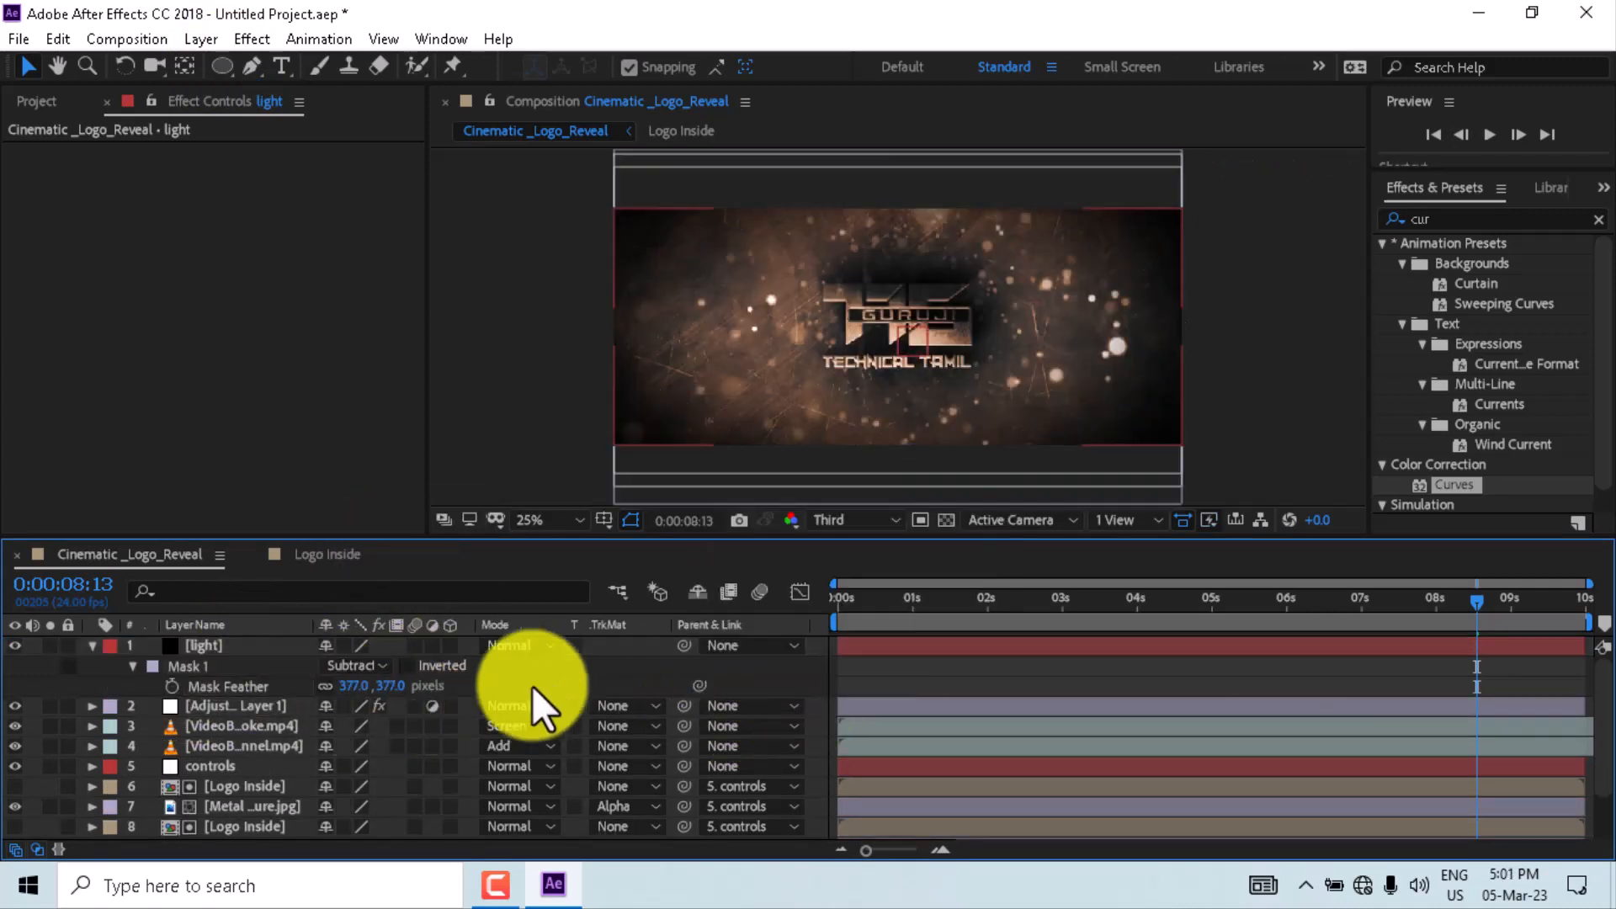
- Set the particle tunnel layer's blend mode to Overlay and its Opacity to 50%
left_click(532, 744)
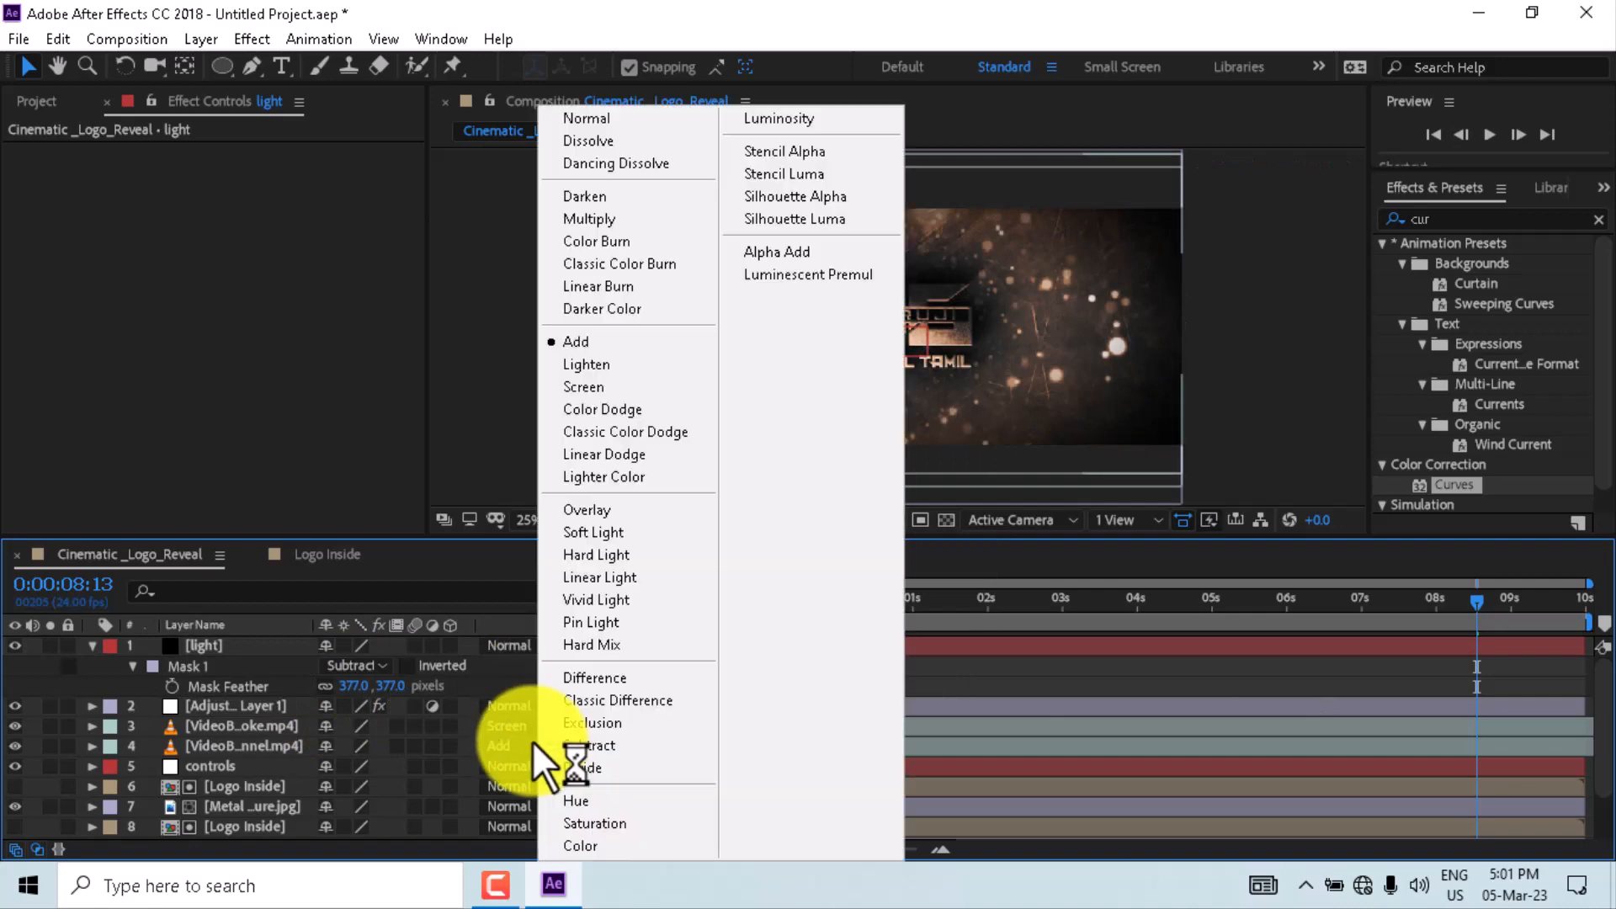
left_click(603, 509)
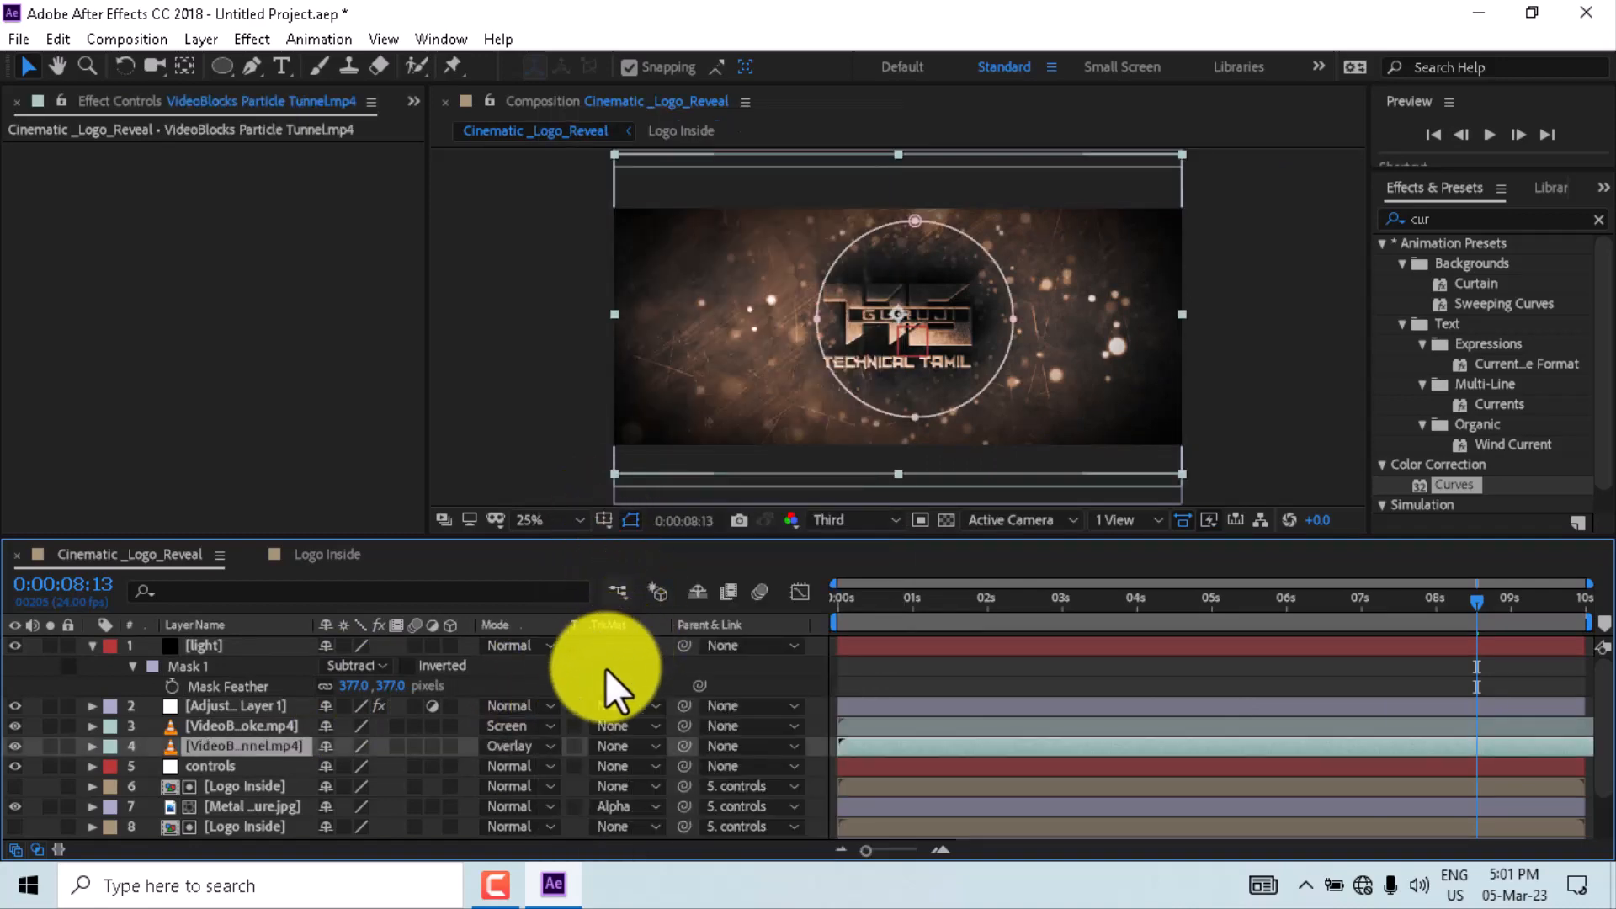
key("t")
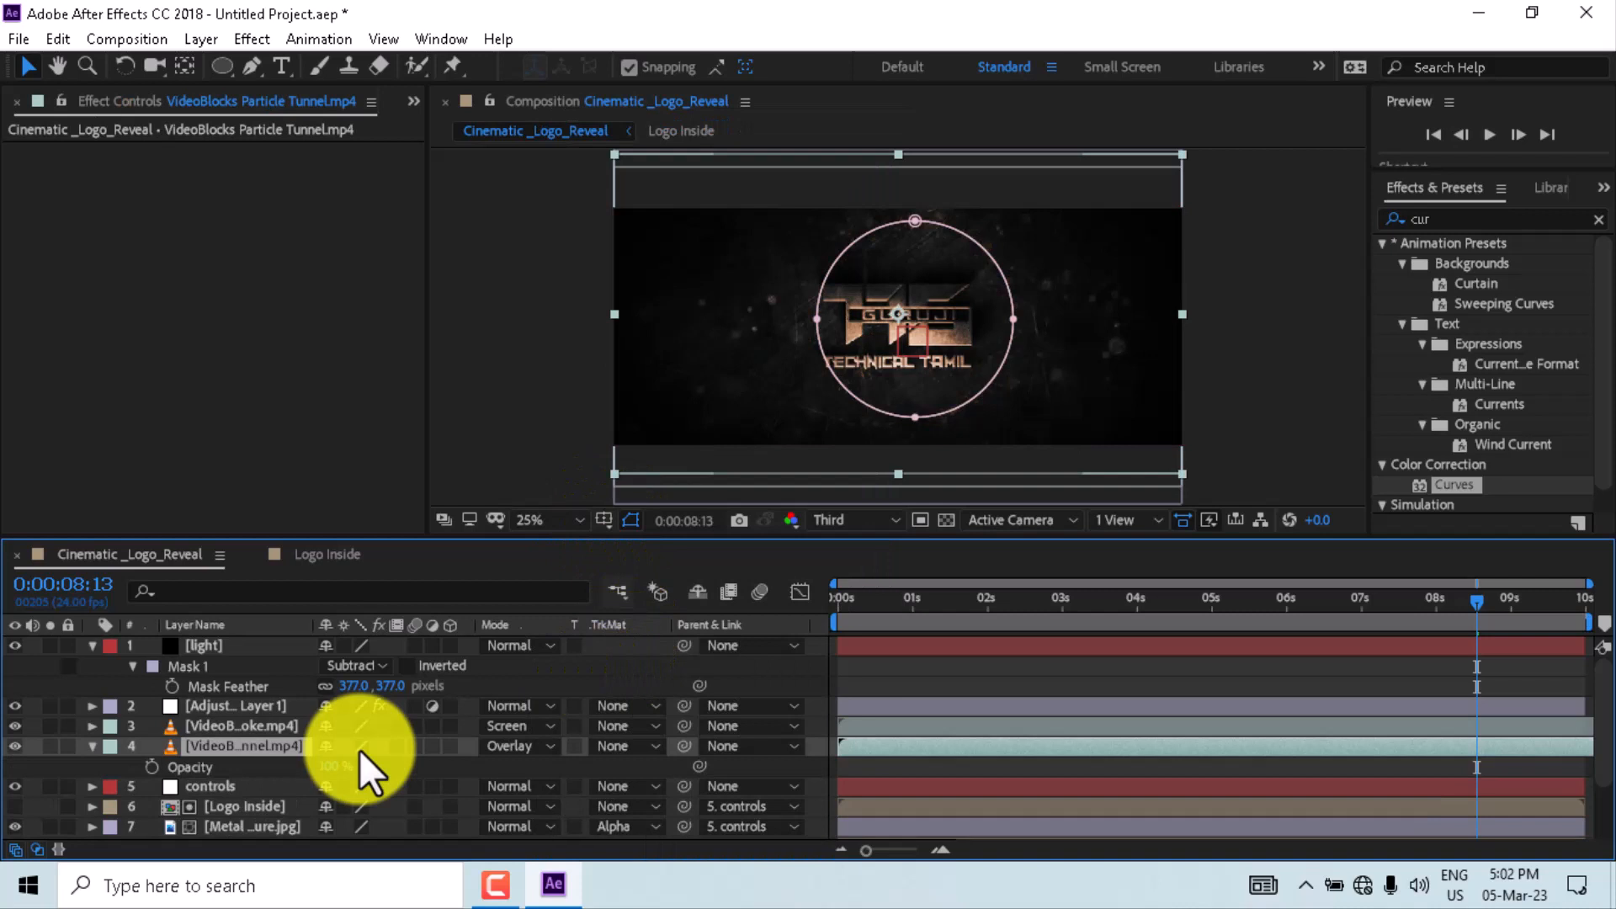
left_click(330, 767)
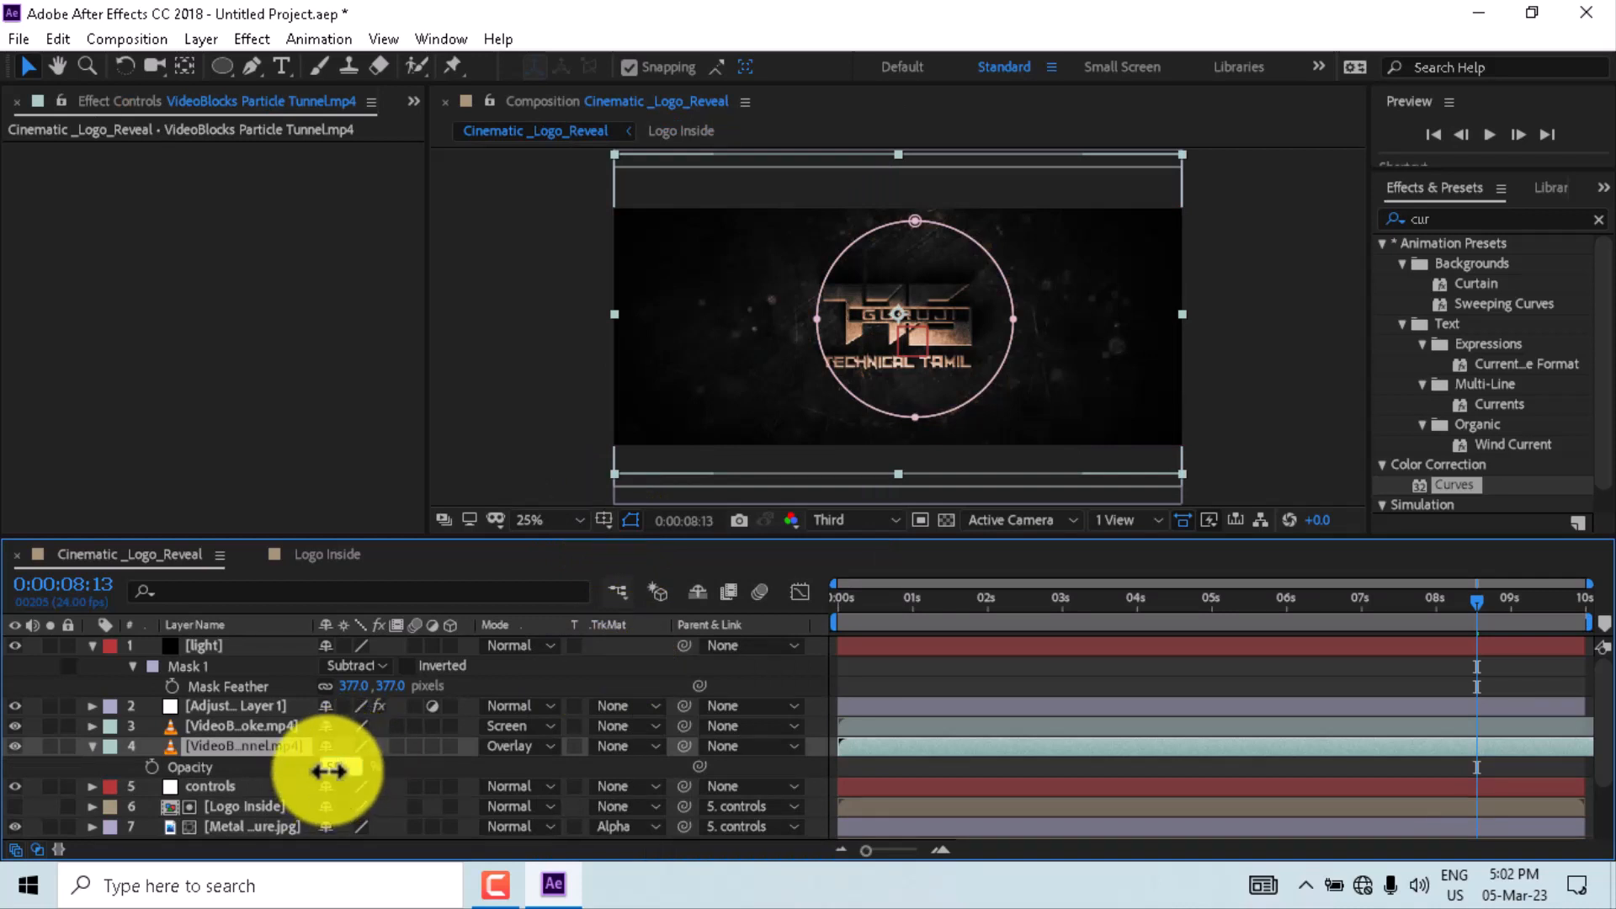
type("50")
left_click(399, 773)
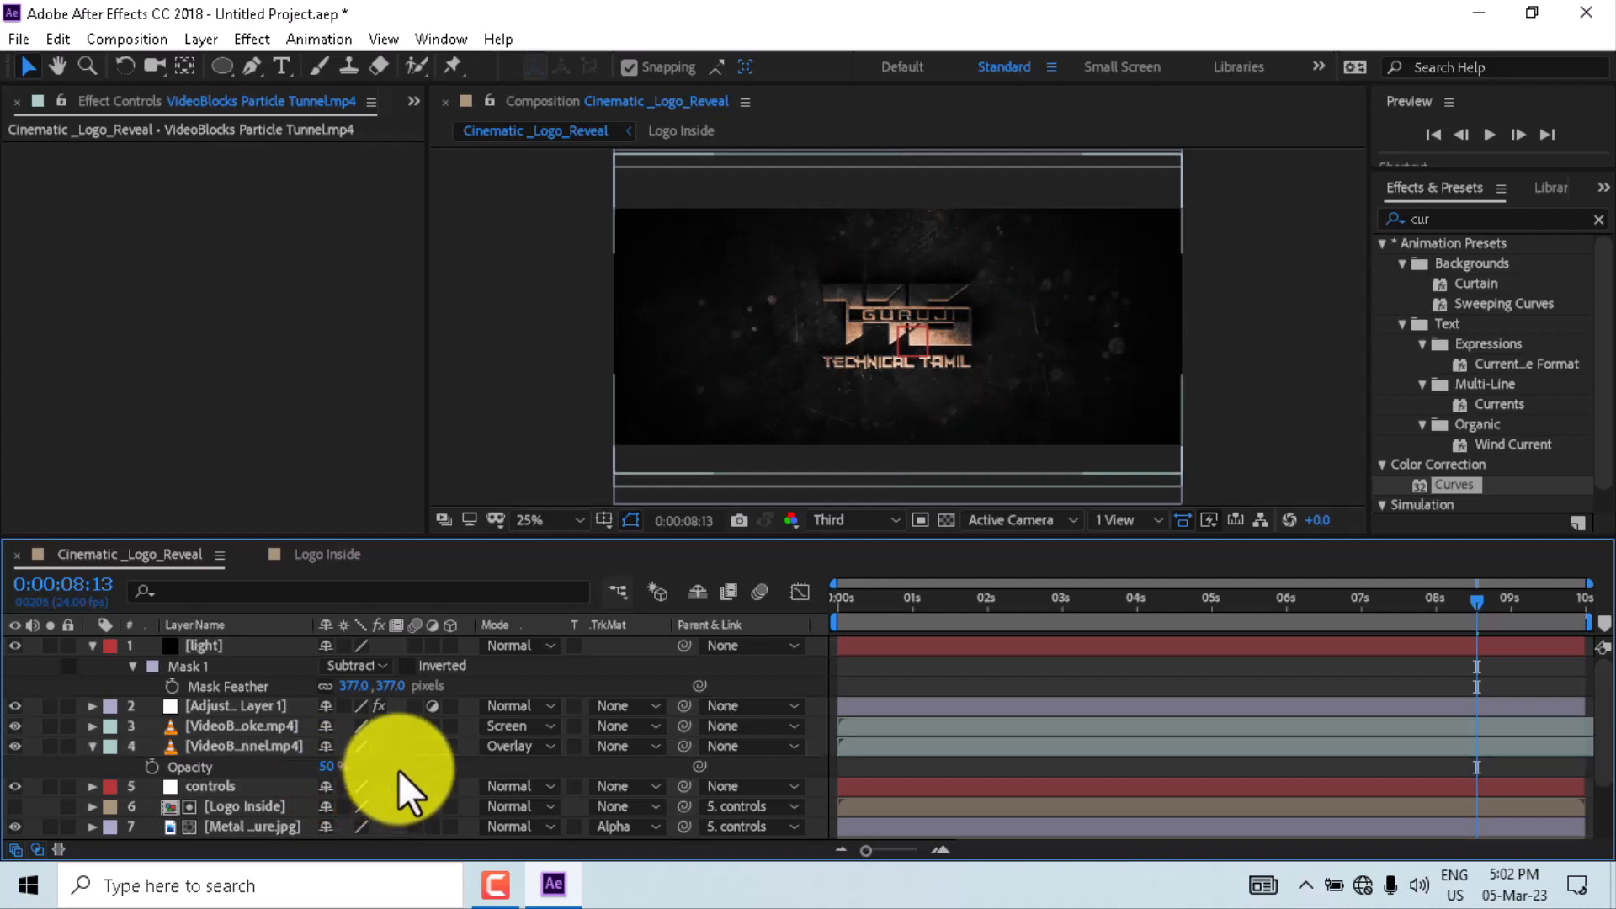
- Nudge a lower point on the adjustment layer's RGB curve
left_click(272, 705)
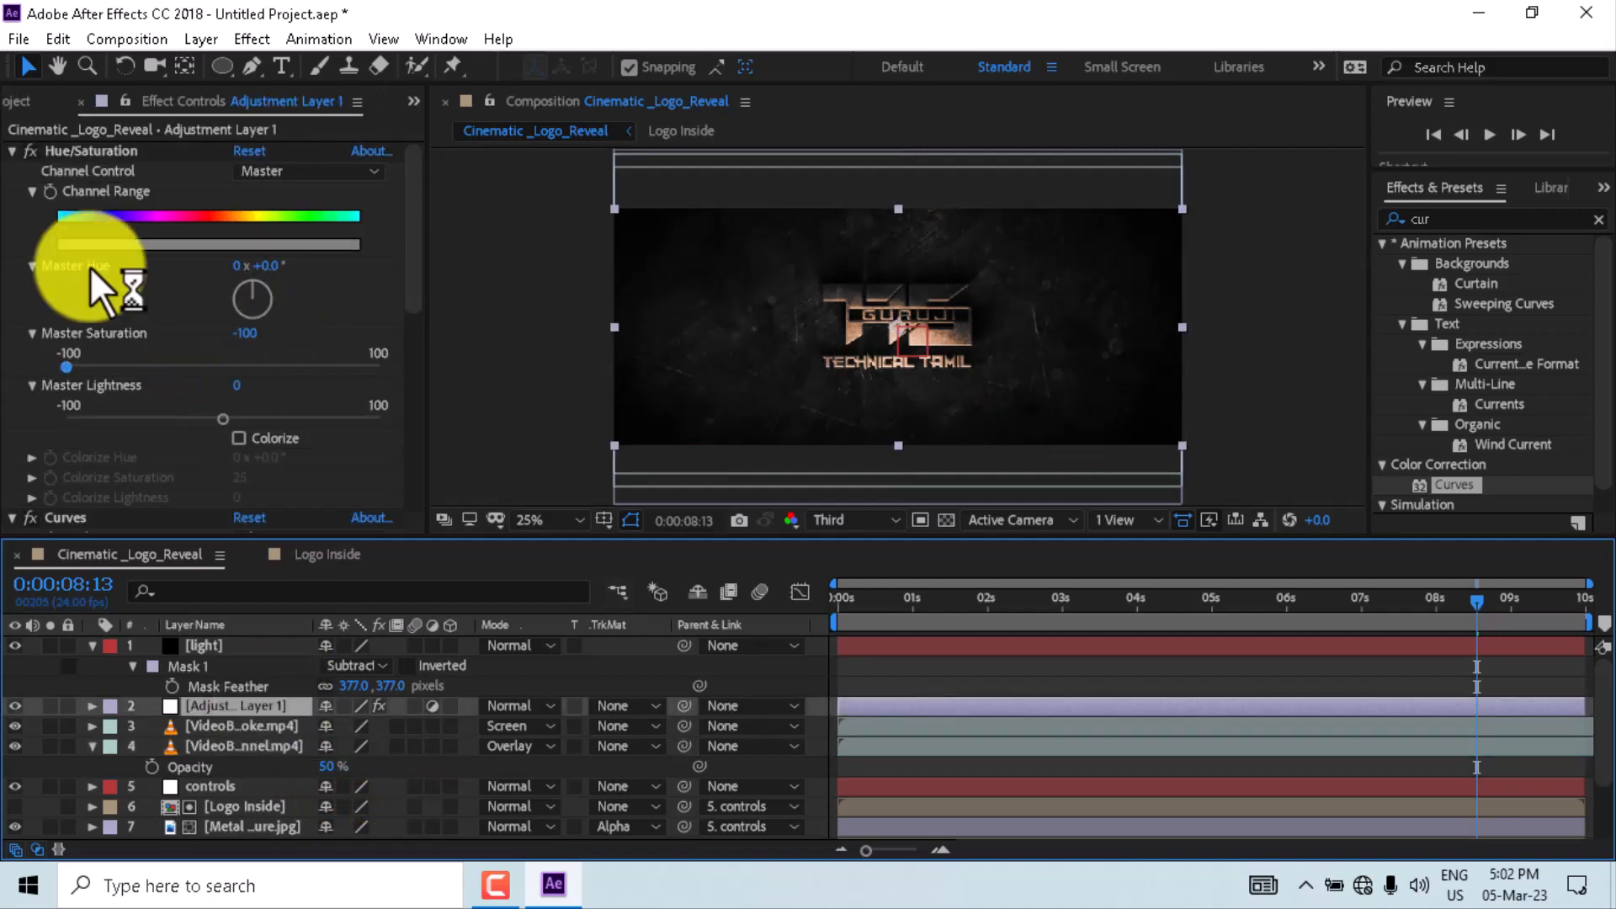
left_click(11, 151)
left_click_drag(144, 490, 137, 493)
scroll(302, 396, "down", 3)
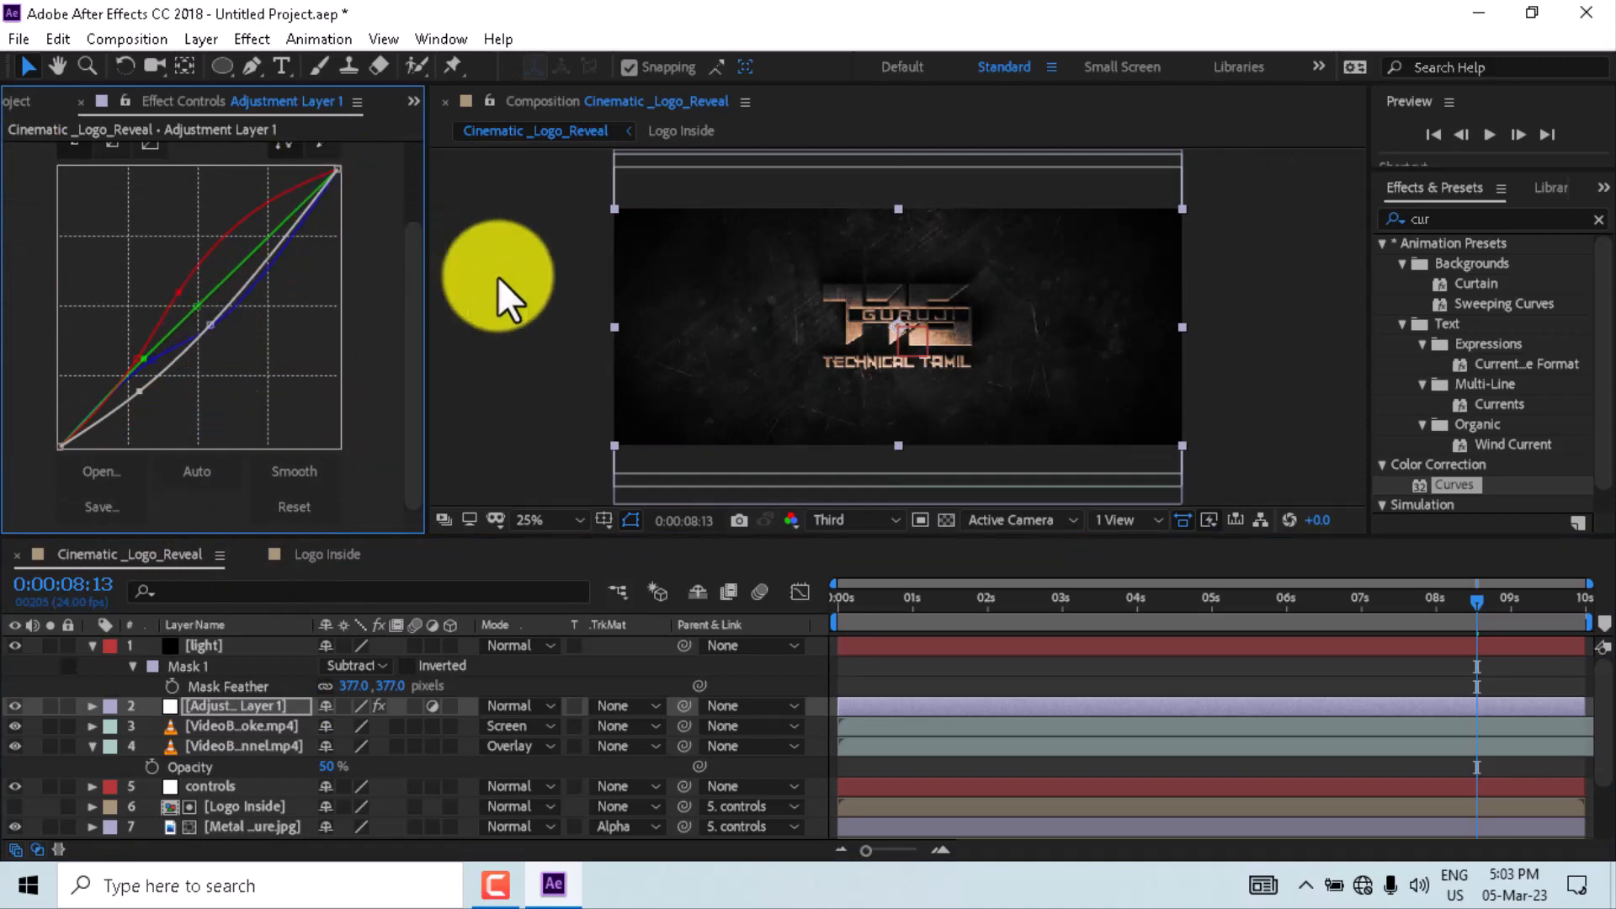
- Maximize the composition viewer at Full resolution and play a preview from the start
left_click(838, 601)
key("grave")
scroll(765, 350, "up", 2)
left_click(428, 847)
left_click(438, 709)
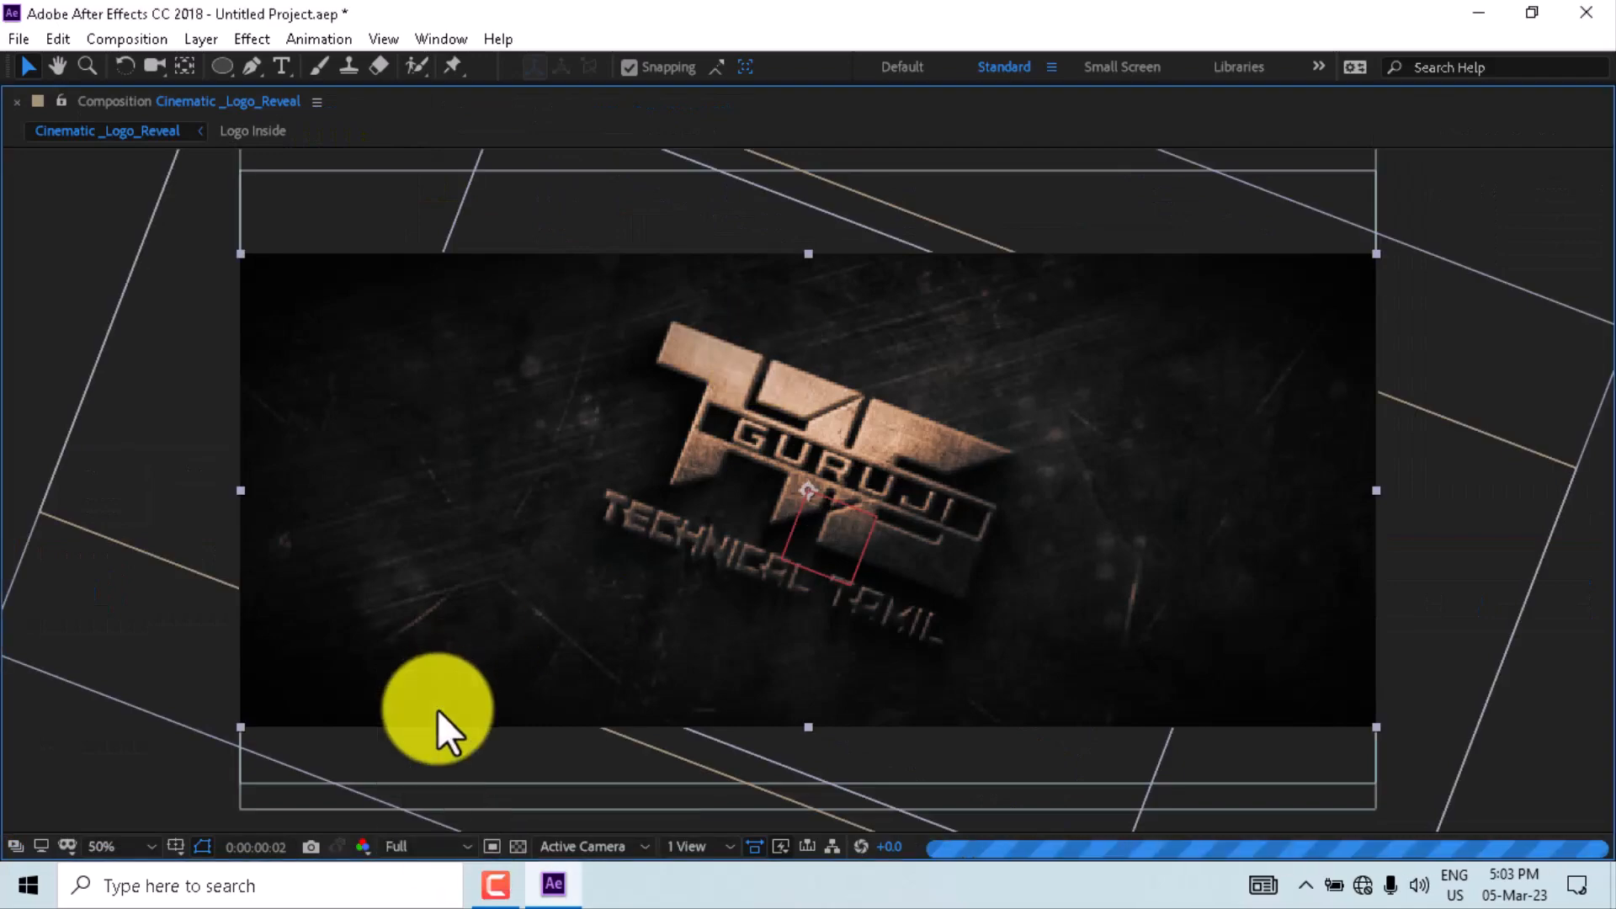
key("space")
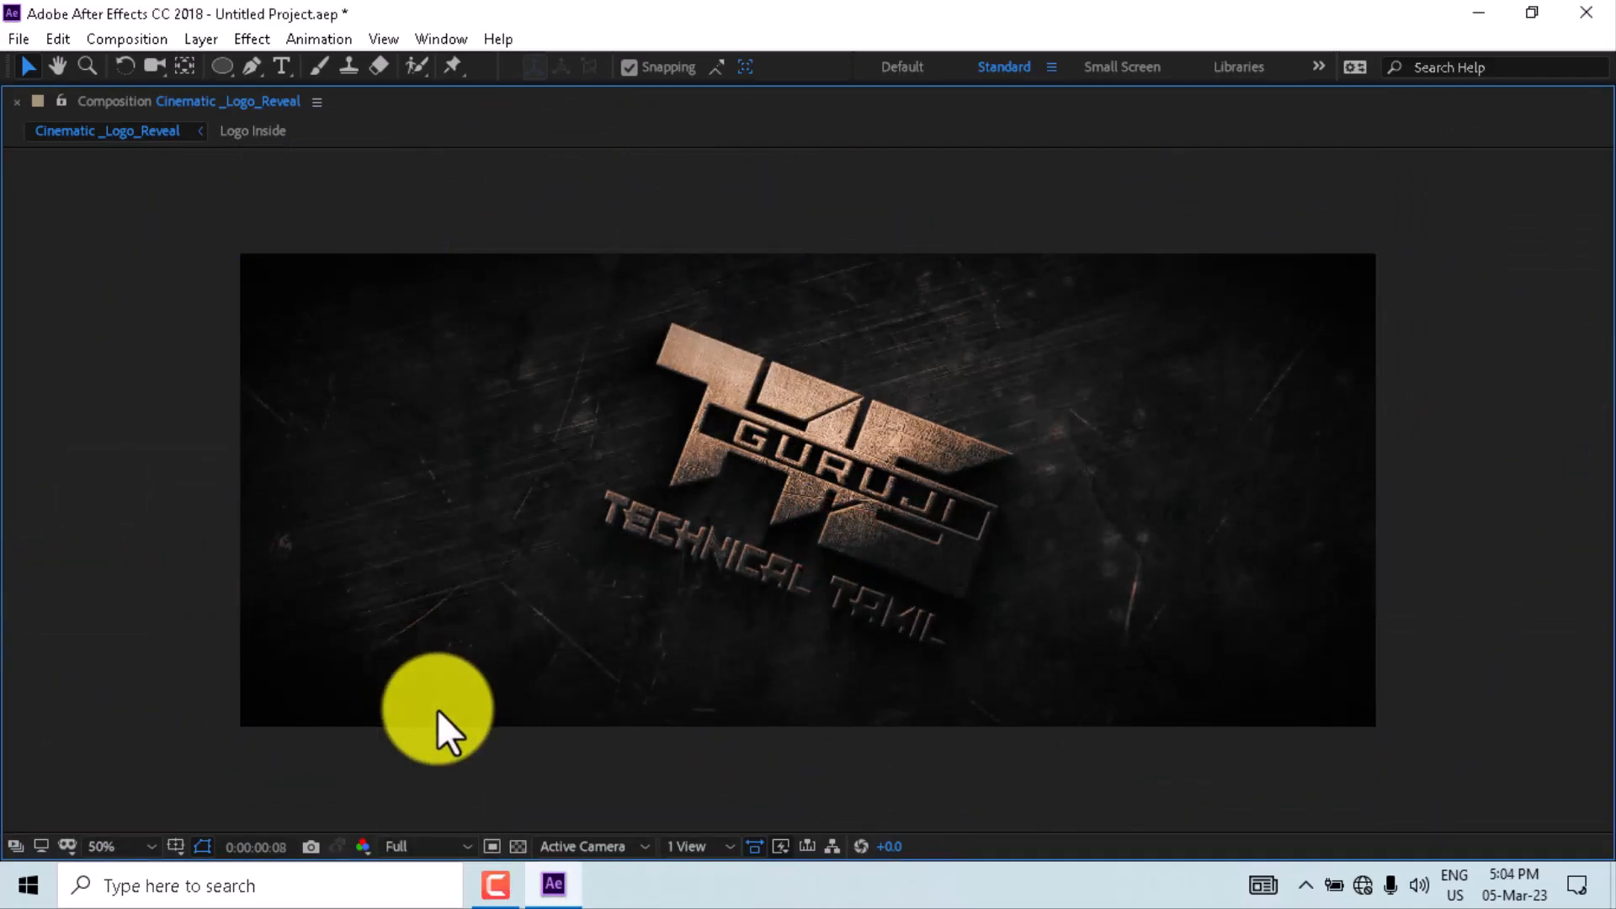
left_click(482, 882)
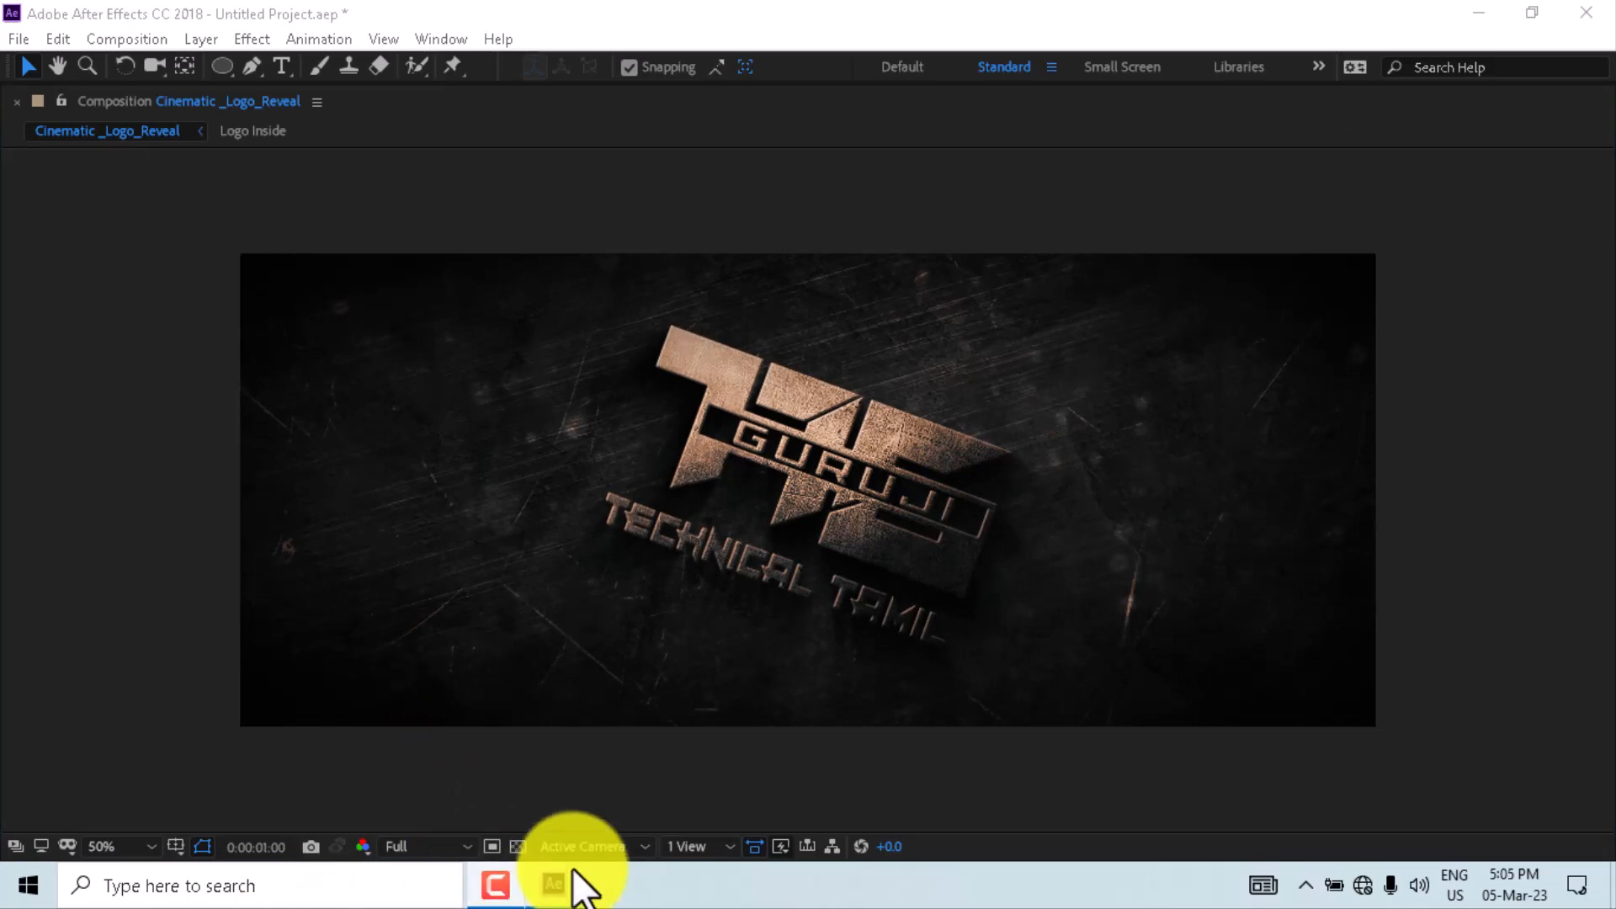